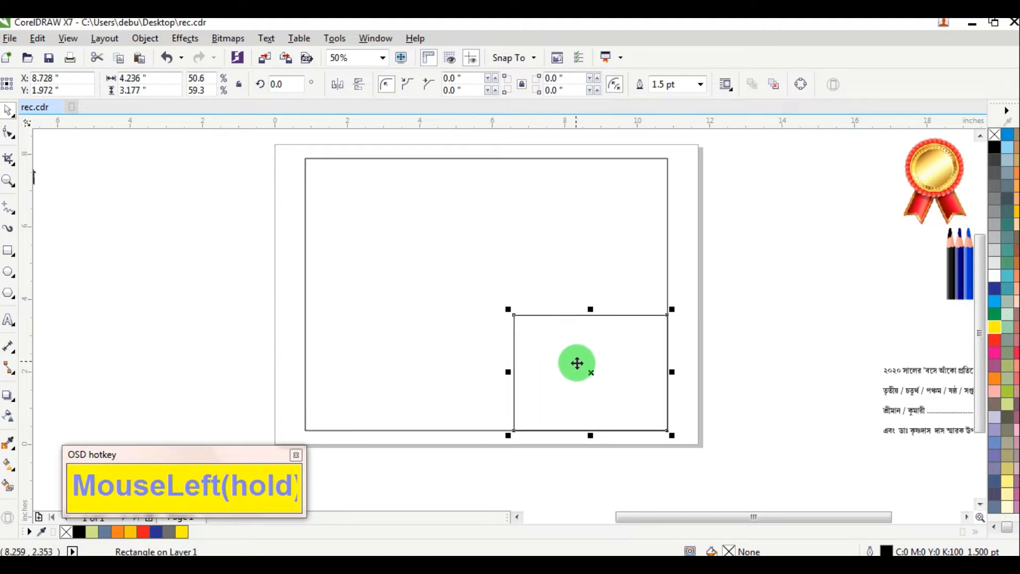
Convert the small rectangle in the frame's lower-right corner to curves and delete its upper-left node to form a triangle
{"action": "scroll", "coordinate": [576, 361], "scroll_direction": "up", "scroll_amount": 2}
{"action": "right_click", "coordinate": [520, 265]}
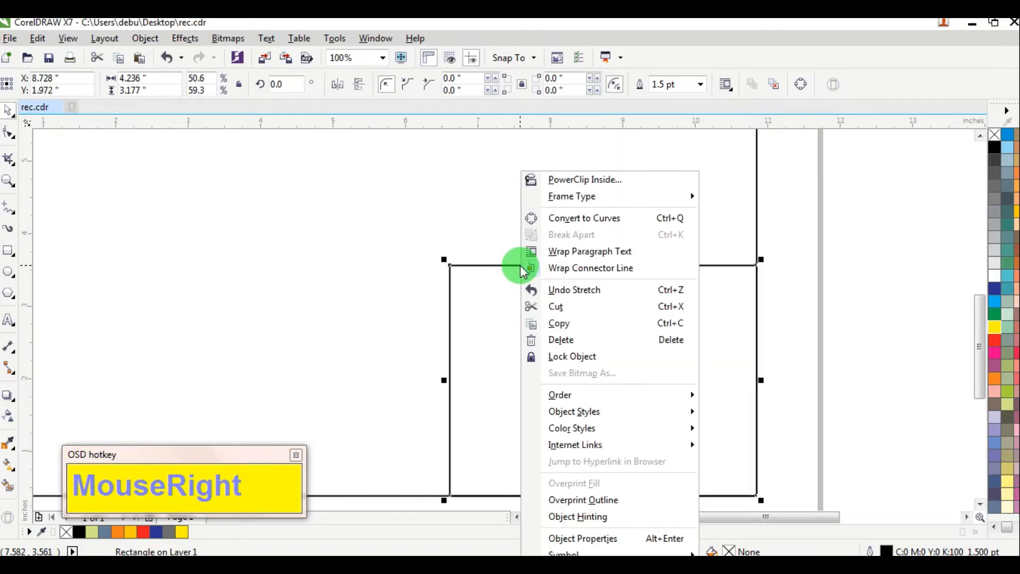
{"action": "left_click", "coordinate": [586, 218]}
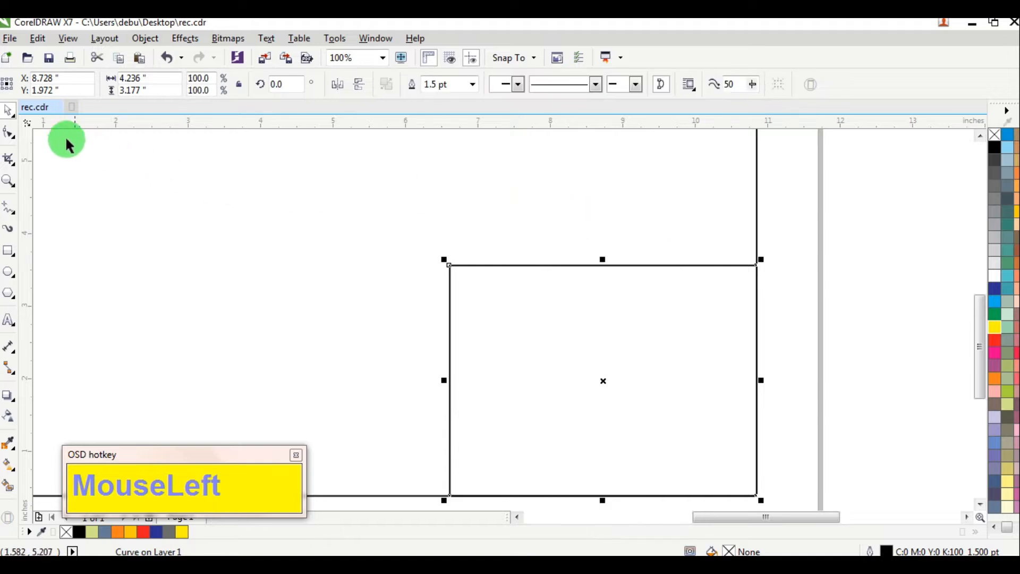
{"action": "left_click", "coordinate": [9, 131]}
{"action": "left_click_drag", "start_coordinate": [499, 303], "coordinate": [499, 301]}
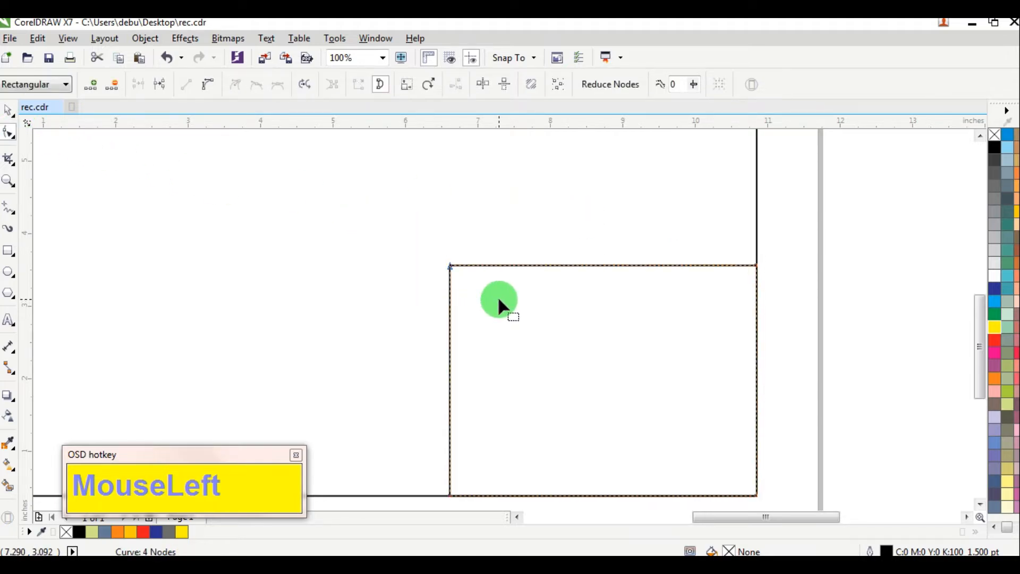
{"action": "left_click", "coordinate": [112, 84]}
{"action": "scroll", "coordinate": [708, 321], "scroll_direction": "down", "scroll_amount": 1}
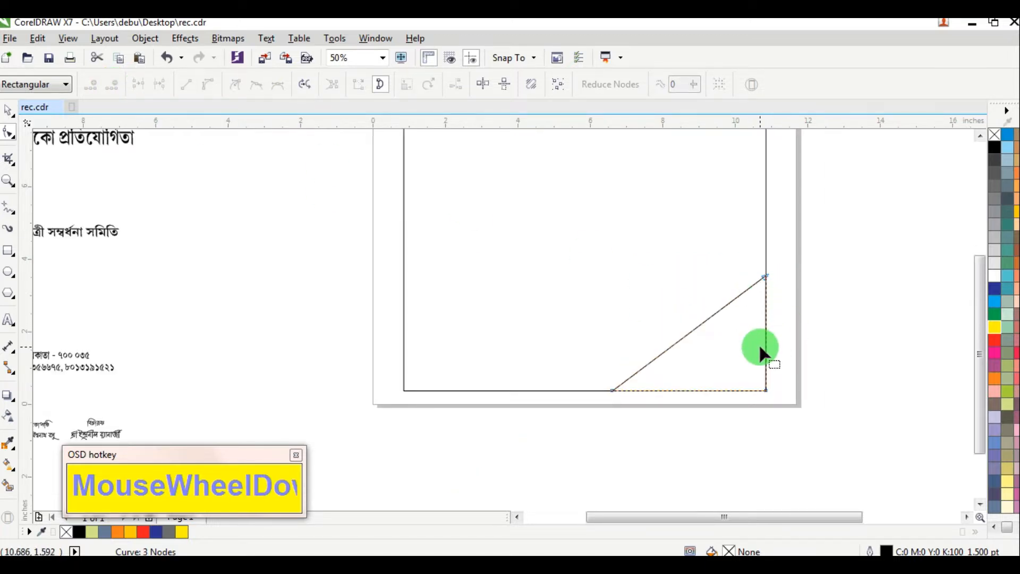
{"action": "left_click", "coordinate": [7, 111]}
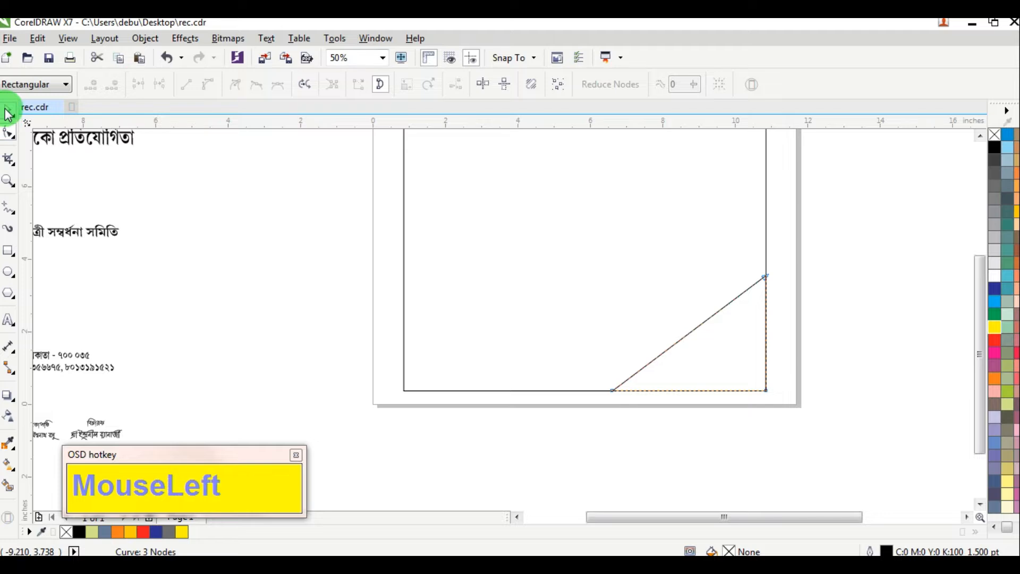
{"action": "left_click", "coordinate": [641, 451]}
Enlarge the corner triangle proportionally from its lower-right corner to about 4.8 by 3.6 inches
{"action": "scroll", "coordinate": [749, 324], "scroll_direction": "up", "scroll_amount": 1}
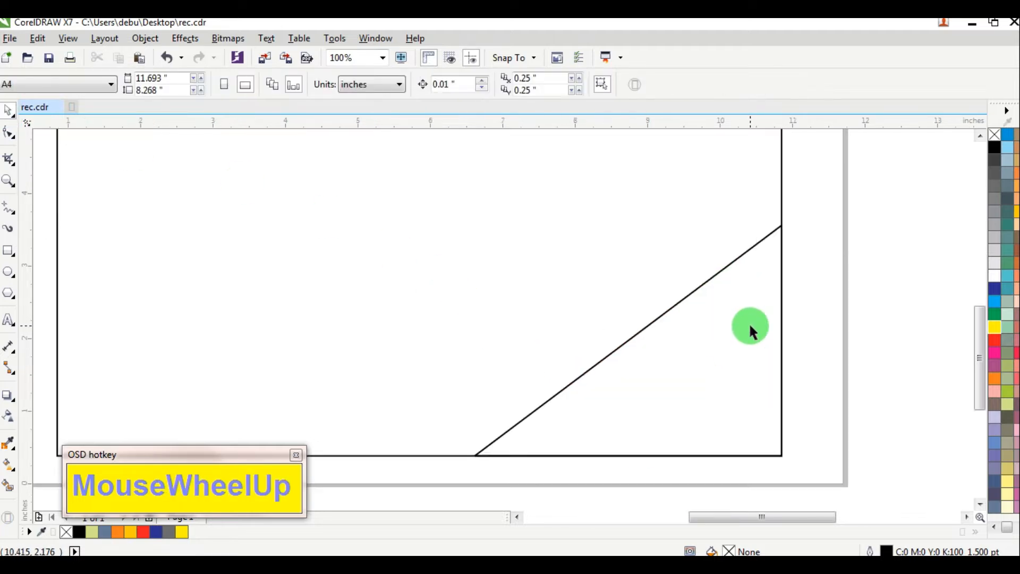
{"action": "left_click_drag", "start_coordinate": [853, 208], "coordinate": [501, 431]}
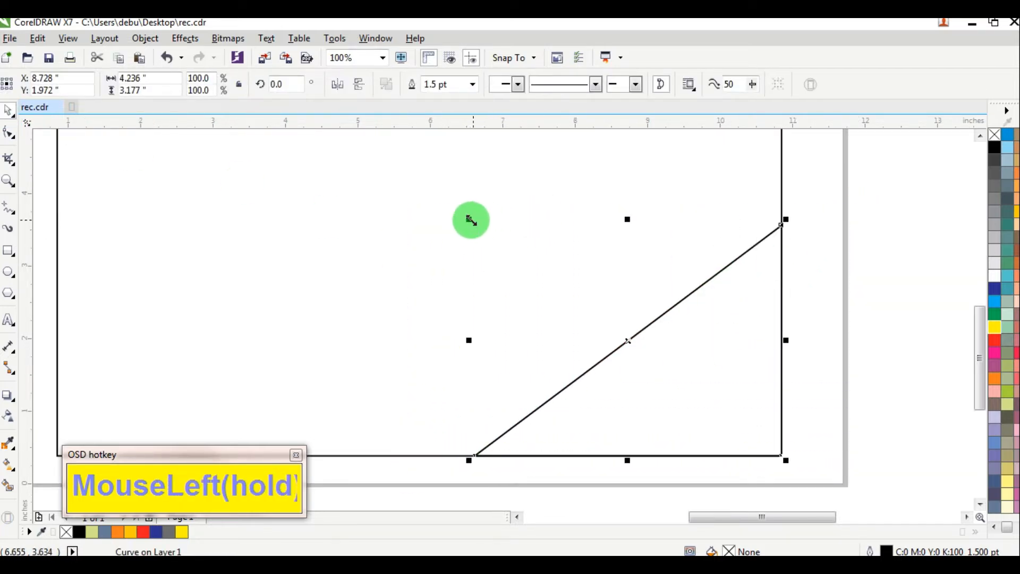
{"action": "left_click_drag", "start_coordinate": [469, 218], "coordinate": [426, 182]}
{"action": "scroll", "coordinate": [538, 285], "scroll_direction": "down", "scroll_amount": 2}
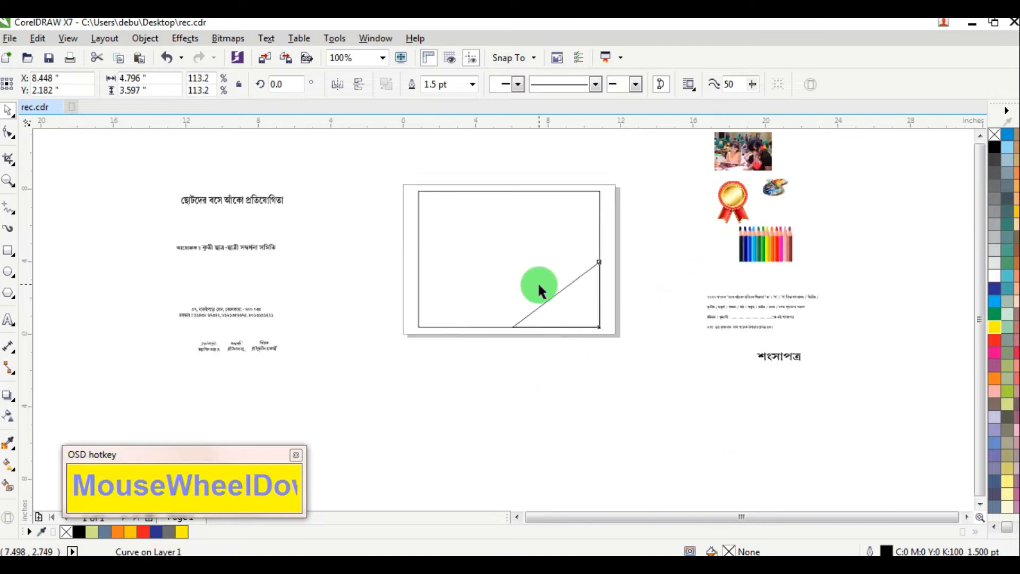
{"action": "scroll", "coordinate": [578, 302], "scroll_direction": "up", "scroll_amount": 1}
{"action": "left_click", "coordinate": [684, 318]}
{"action": "scroll", "coordinate": [633, 332], "scroll_direction": "up", "scroll_amount": 1}
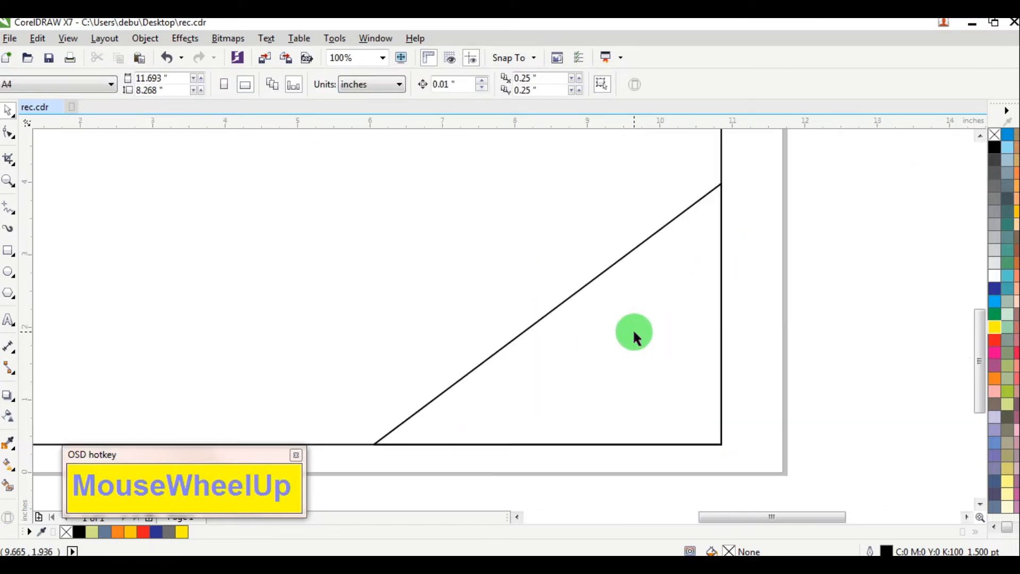
Draw a straight line inside the triangle roughly parallel to its diagonal, spanning about 4.1 by 3.2 inches and overshooting both frame edges
{"action": "left_click", "coordinate": [14, 217]}
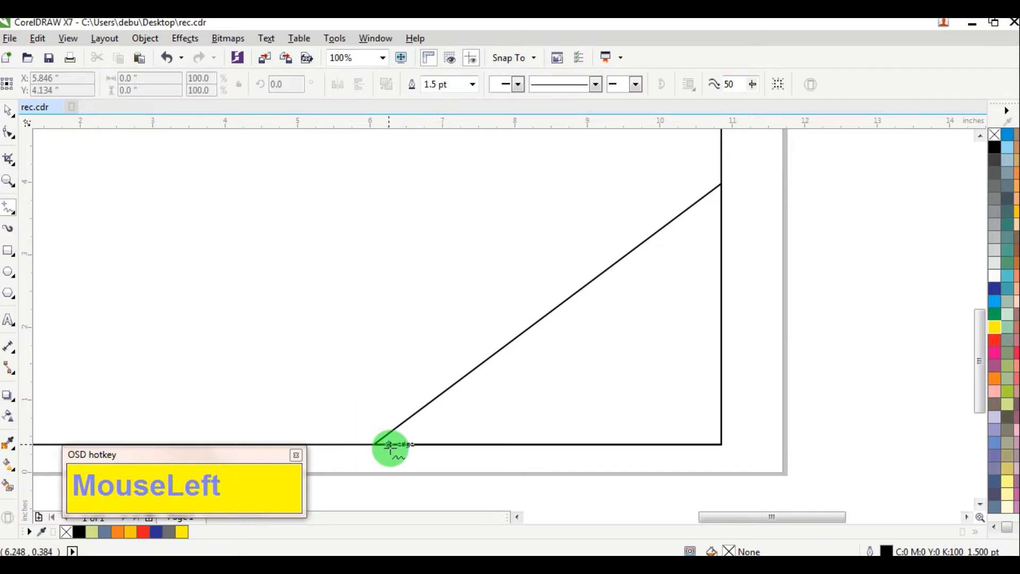
{"action": "left_click", "coordinate": [460, 460]}
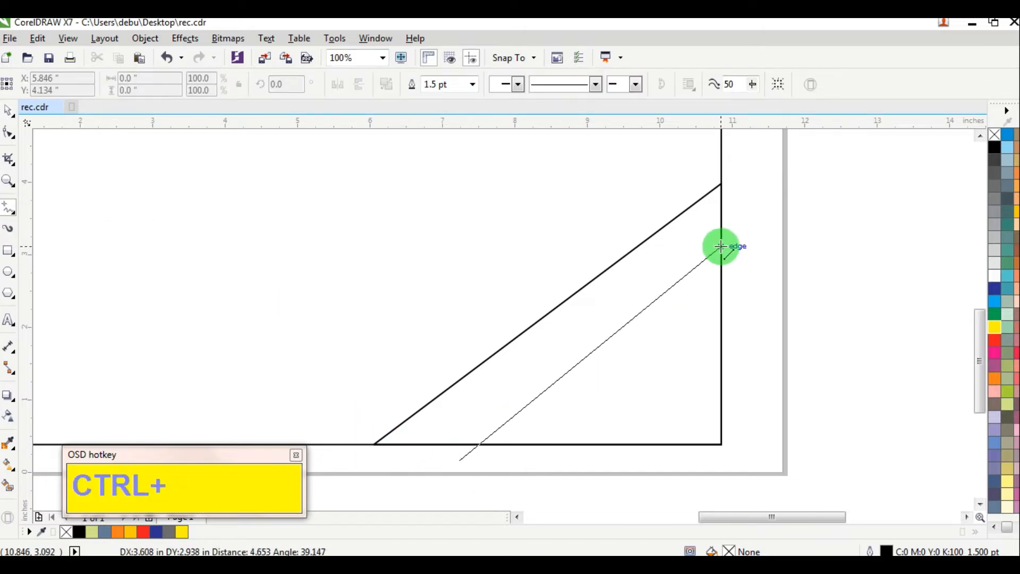
{"action": "left_click", "coordinate": [757, 228], "text": "ctrl"}
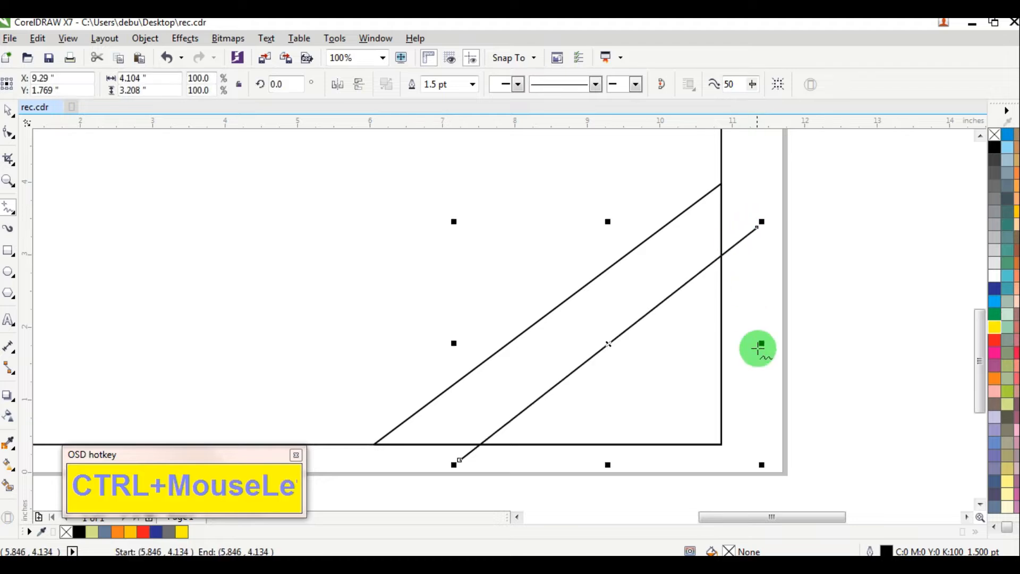
Draw a straight line about 1.9 by 1.6 inches from across the inner diagonal down past the frame's bottom edge
{"action": "left_click", "coordinate": [15, 207]}
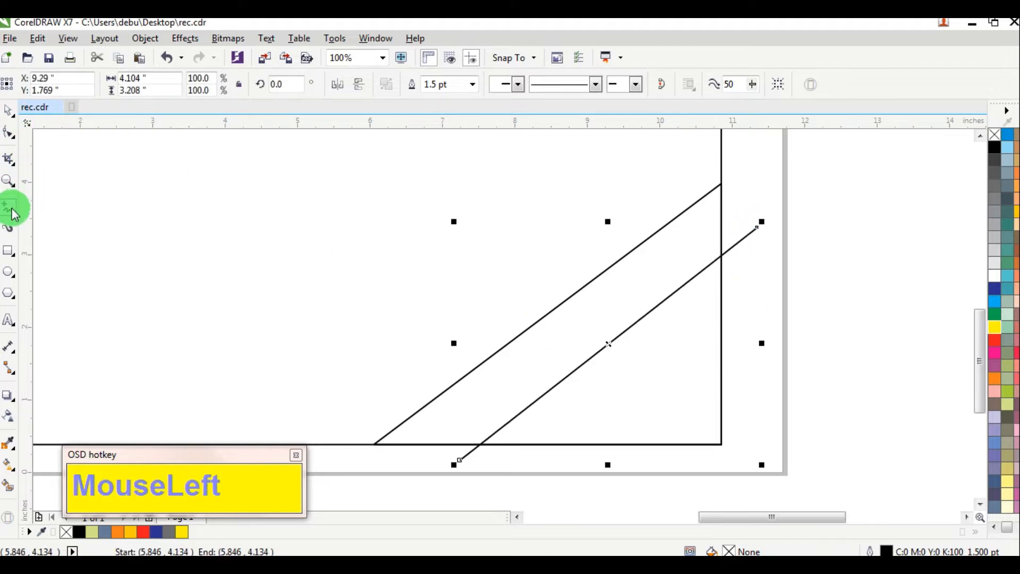
{"action": "left_click", "coordinate": [563, 353]}
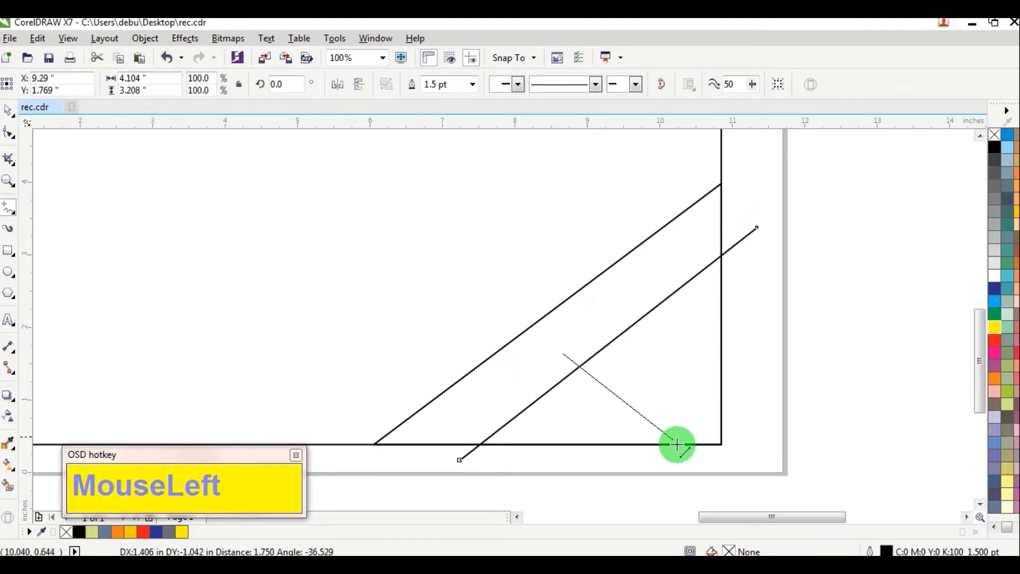
{"action": "left_click", "coordinate": [704, 472], "text": "ctrl"}
{"action": "left_click", "coordinate": [10, 110]}
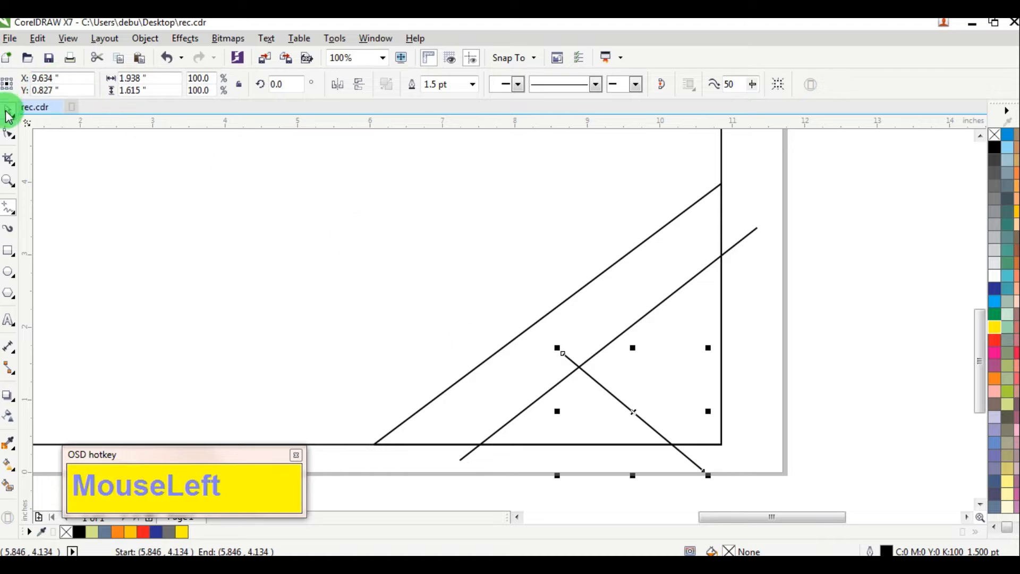
Place a parallel copy of the short crossing line up and to its right, cutting across the frame's corner
{"action": "left_click", "coordinate": [633, 399]}
{"action": "left_click_drag", "start_coordinate": [620, 399], "coordinate": [667, 370]}
{"action": "right_click", "coordinate": [667, 371]}
{"action": "left_click", "coordinate": [774, 318]}
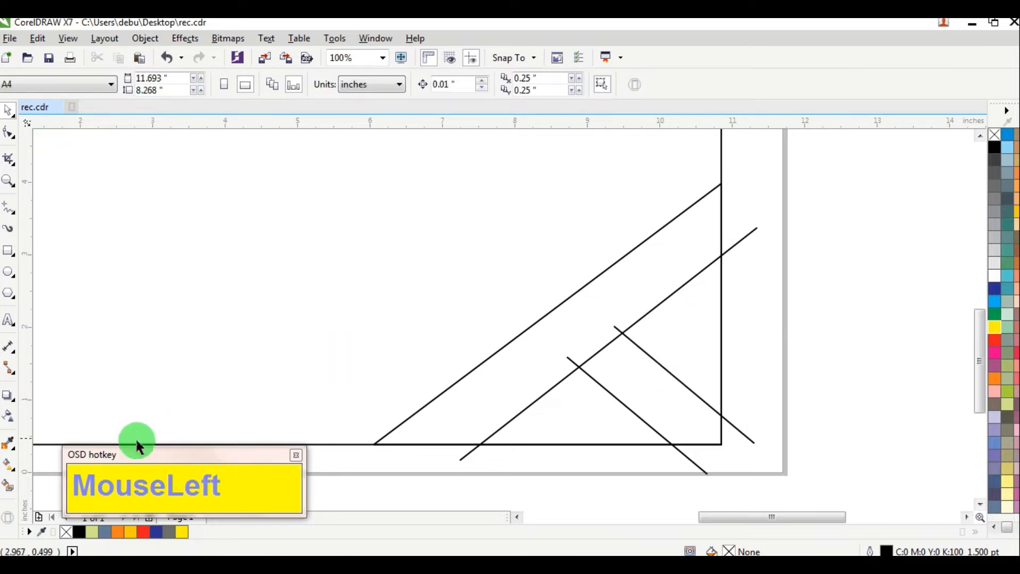
Smart-fill the strip between the two short lines and the long diagonal band with blue-grey and a 0.5 pt black outline
{"action": "left_click", "coordinate": [9, 490]}
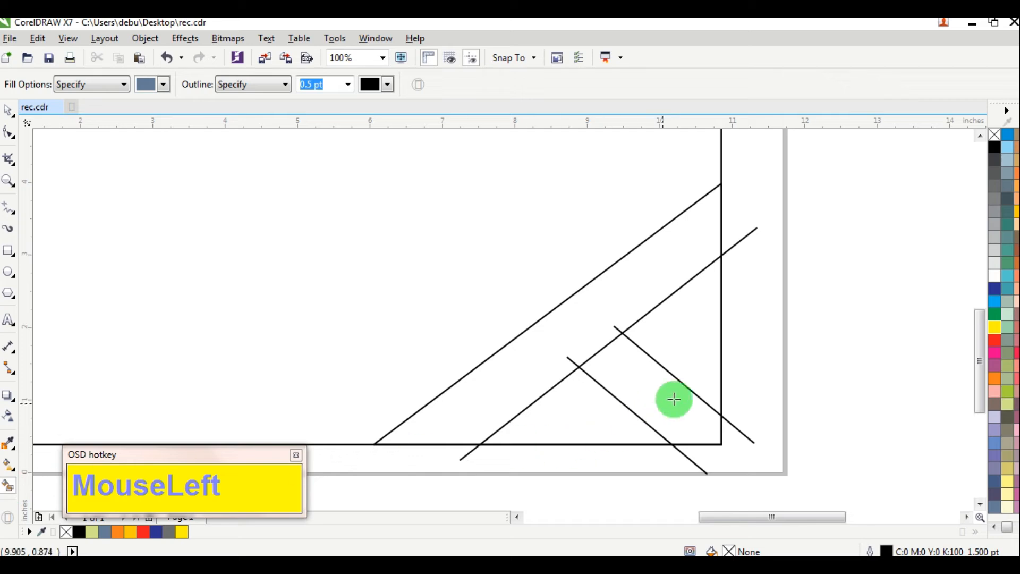
{"action": "left_click", "coordinate": [661, 396]}
{"action": "left_click", "coordinate": [656, 282]}
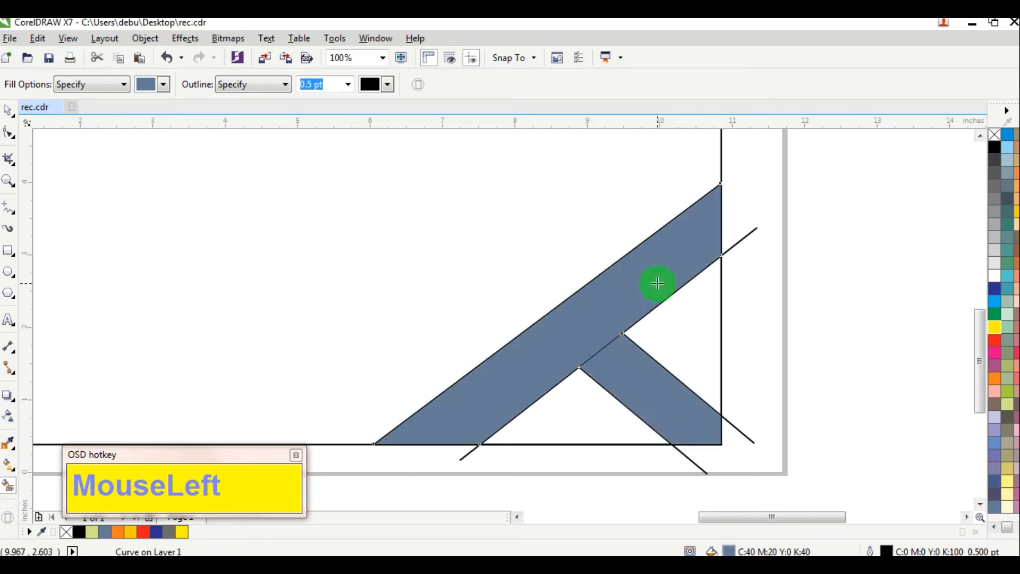
{"action": "left_click", "coordinate": [9, 110]}
Weld the diagonal band and the short crossing strip into a single shape
{"action": "left_click", "coordinate": [780, 325]}
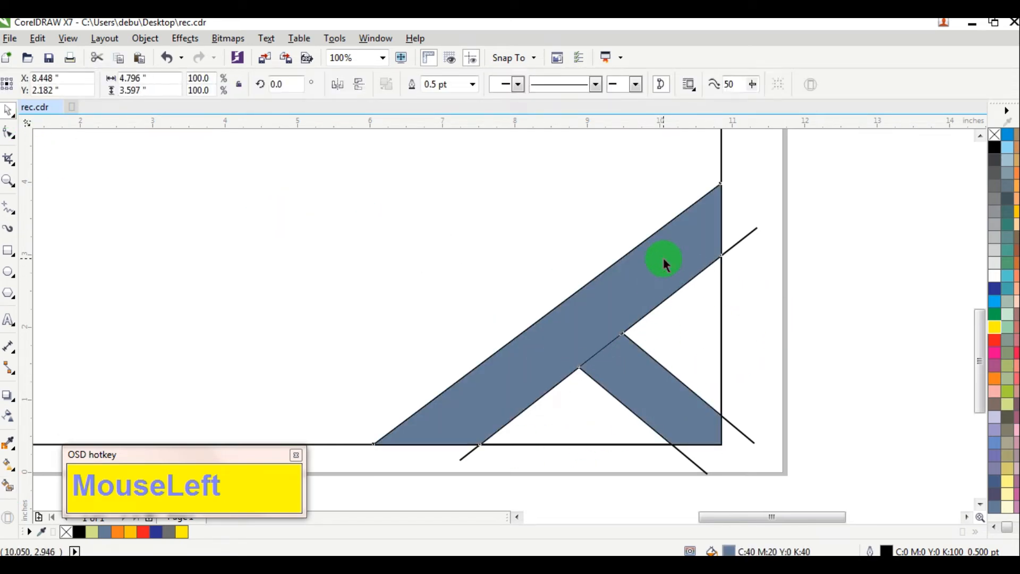
{"action": "left_click_drag", "start_coordinate": [664, 262], "coordinate": [603, 213]}
{"action": "key", "text": "ctrl+z"}
{"action": "left_click", "coordinate": [676, 405], "text": "shift"}
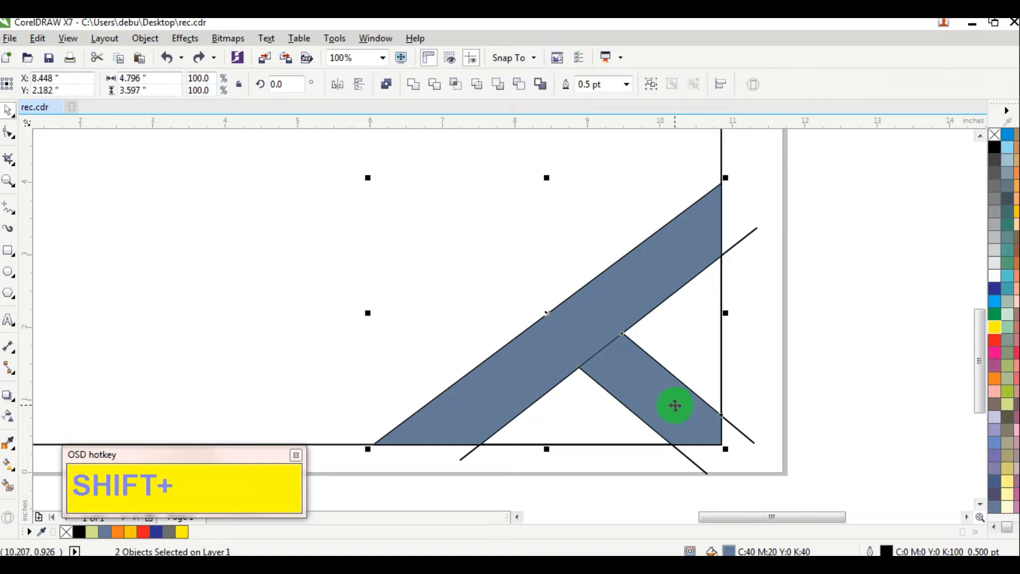
{"action": "left_click", "coordinate": [414, 84]}
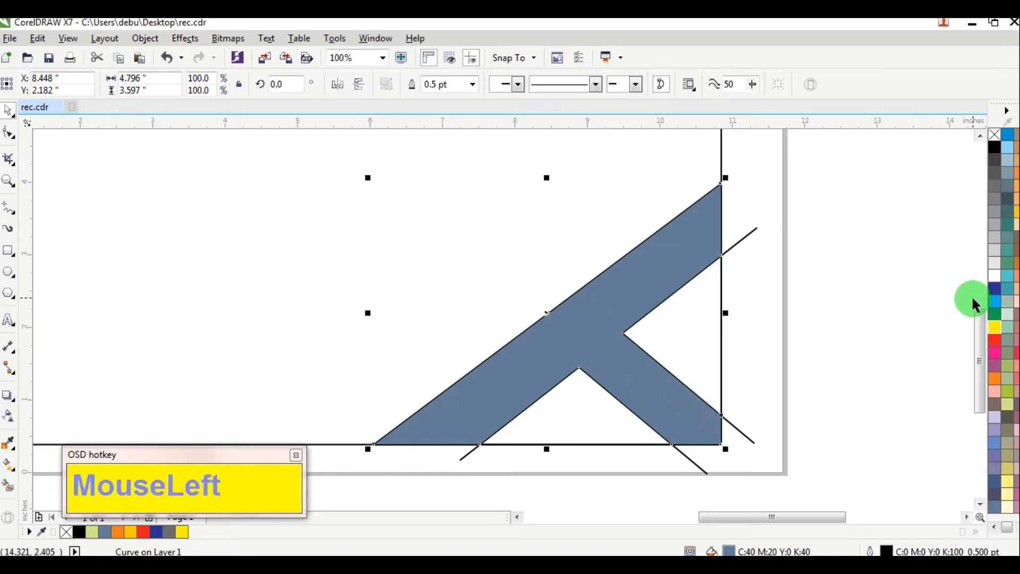
Fill the welded corner shape with black
{"action": "left_click", "coordinate": [995, 346]}
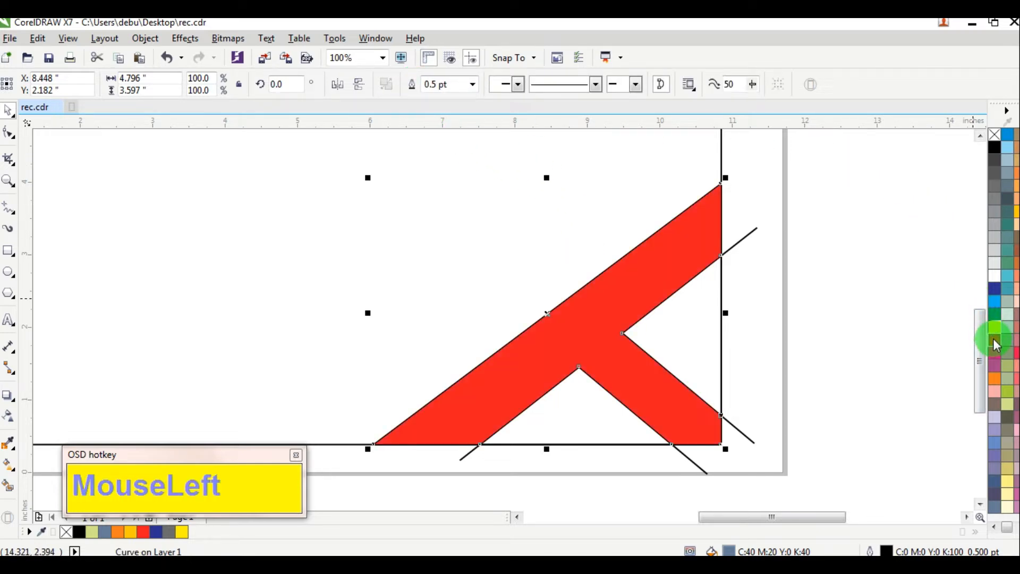
{"action": "left_click", "coordinate": [994, 147]}
{"action": "left_click", "coordinate": [771, 234]}
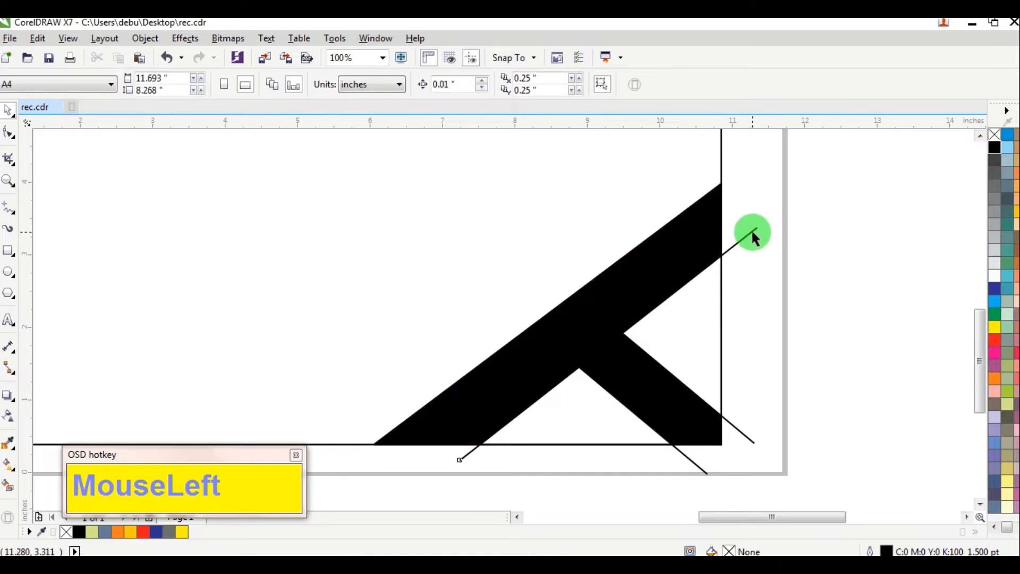
Delete the long construction line and the two short ones around the corner shape
{"action": "left_click_drag", "start_coordinate": [756, 234], "coordinate": [818, 203]}
{"action": "key", "text": "Delete"}
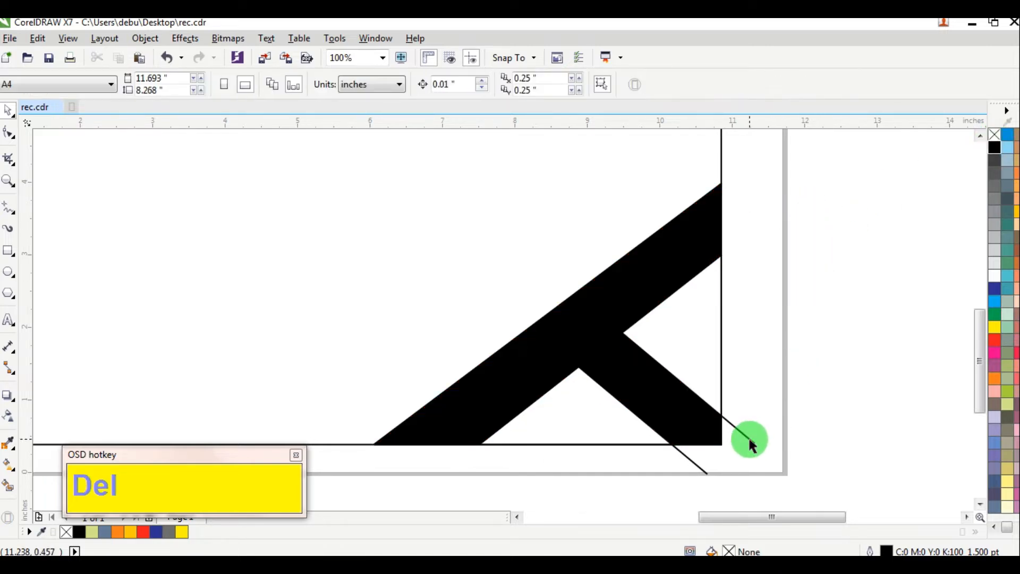
{"action": "left_click", "coordinate": [717, 460]}
{"action": "key", "text": "Delete"}
{"action": "left_click", "coordinate": [790, 441]}
Remove the fill from the welded corner shape, leaving only its outline
{"action": "scroll", "coordinate": [794, 420], "scroll_direction": "down", "scroll_amount": 1}
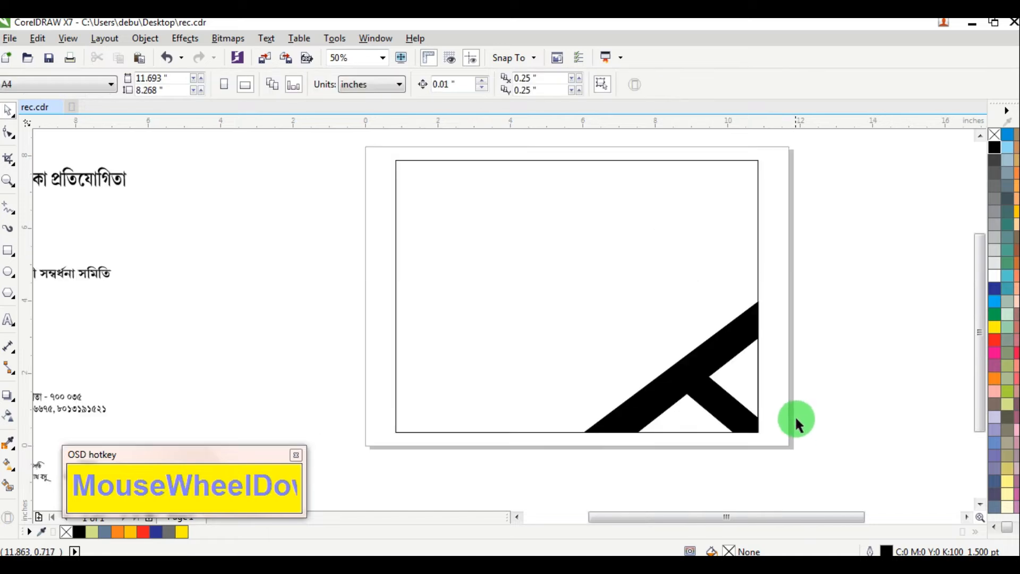
{"action": "scroll", "coordinate": [738, 415], "scroll_direction": "up", "scroll_amount": 1}
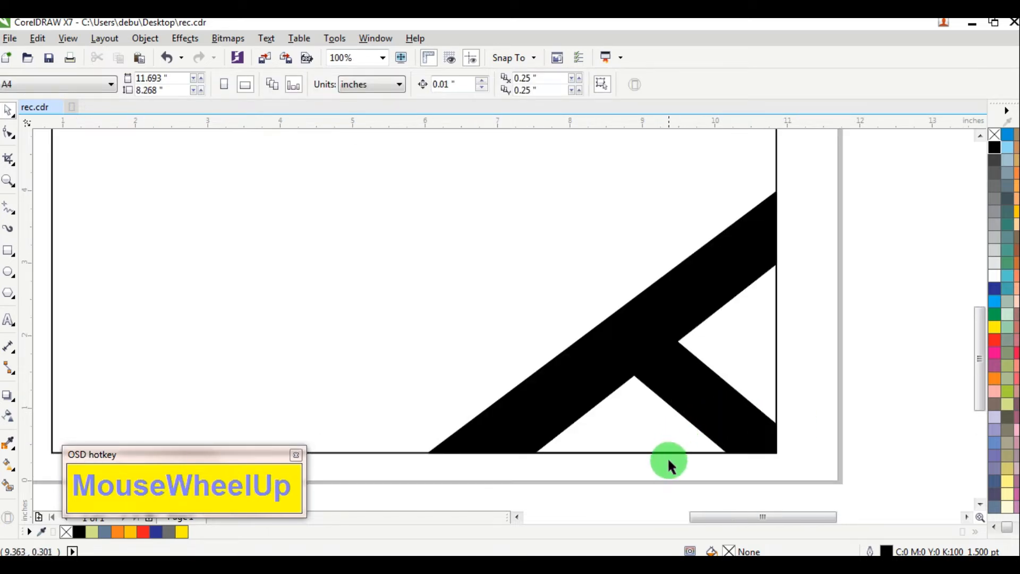
{"action": "scroll", "coordinate": [665, 457], "scroll_direction": "up", "scroll_amount": 1}
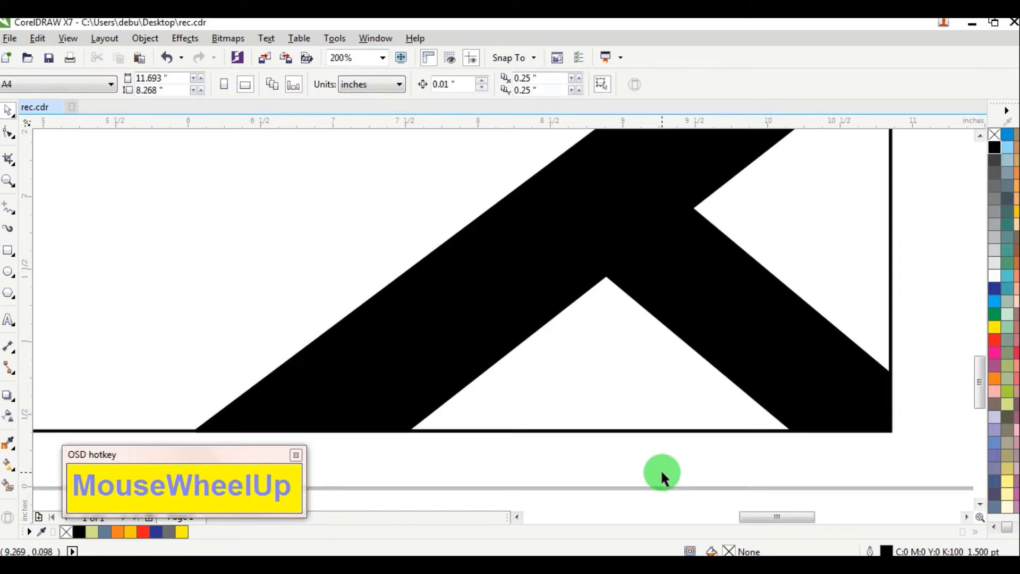
{"action": "left_click", "coordinate": [517, 311]}
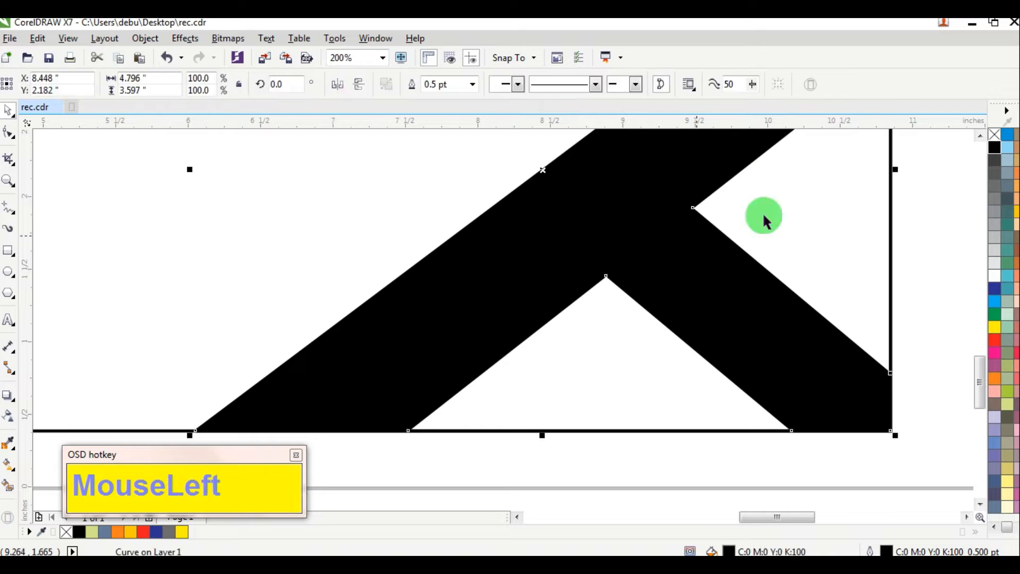
{"action": "left_click", "coordinate": [993, 136]}
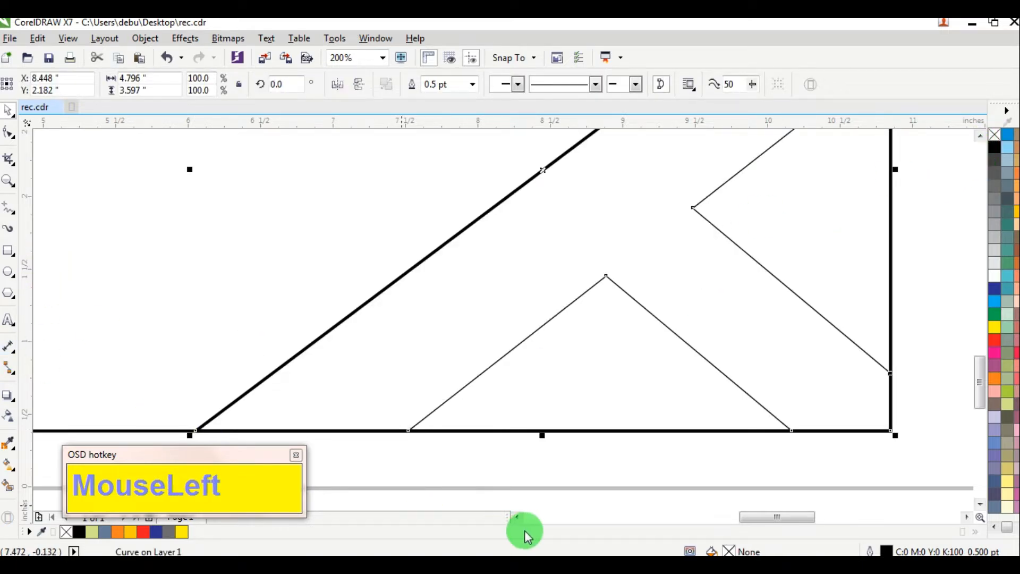
{"action": "left_click", "coordinate": [518, 456]}
Draw a straight line about 2.5 by 2 inches across the short strip, from below the frame's bottom edge past its right edge
{"action": "scroll", "coordinate": [566, 419], "scroll_direction": "down", "scroll_amount": 1}
{"action": "scroll", "coordinate": [583, 442], "scroll_direction": "up", "scroll_amount": 1}
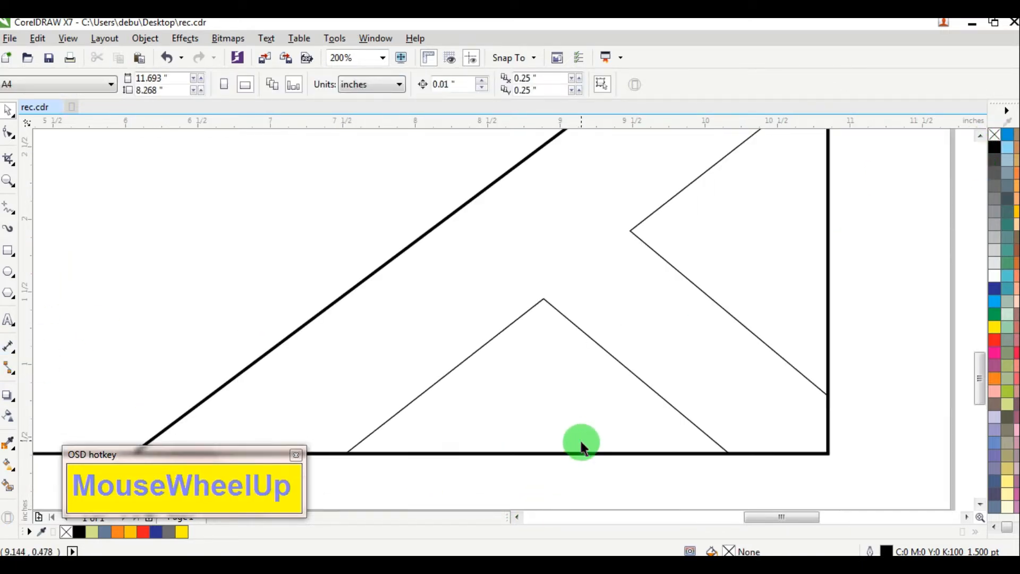
{"action": "left_click", "coordinate": [15, 213]}
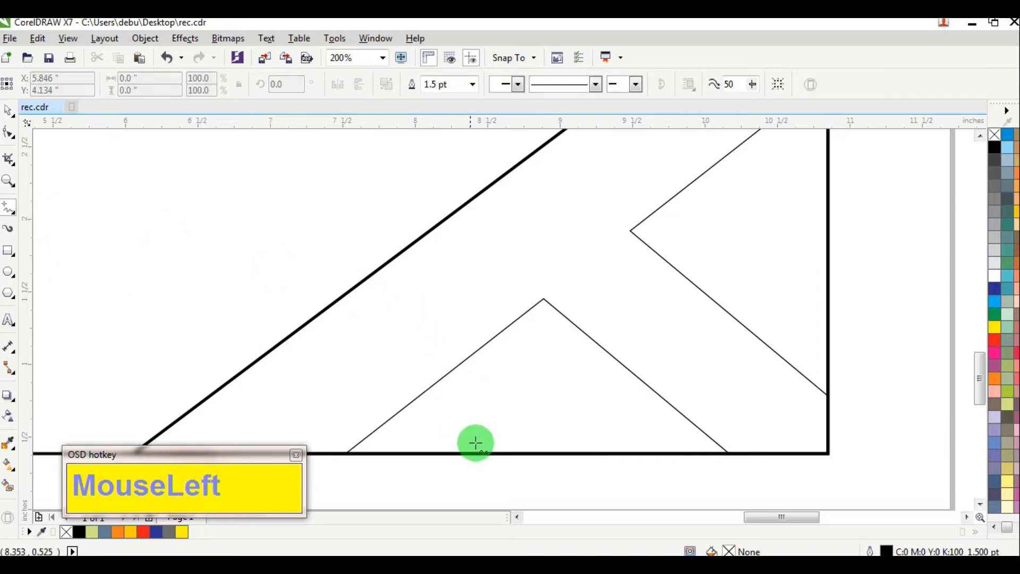
{"action": "left_click", "coordinate": [491, 453]}
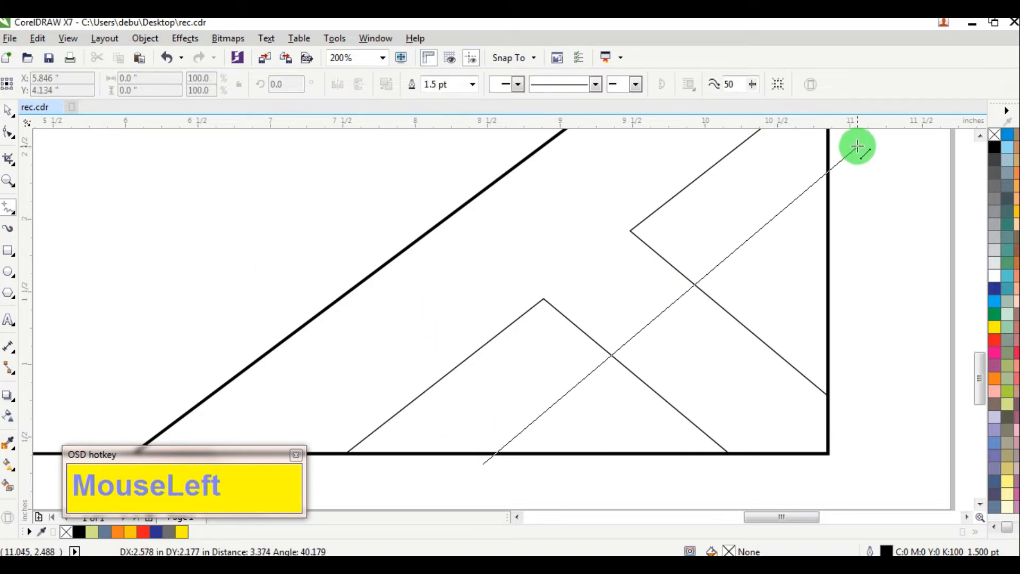
{"action": "left_click", "coordinate": [845, 171]}
Smart-fill the four areas split by the diagonal line beside the corner shape with slate blue and a 0.5 pt outline
{"action": "scroll", "coordinate": [666, 303], "scroll_direction": "down", "scroll_amount": 1}
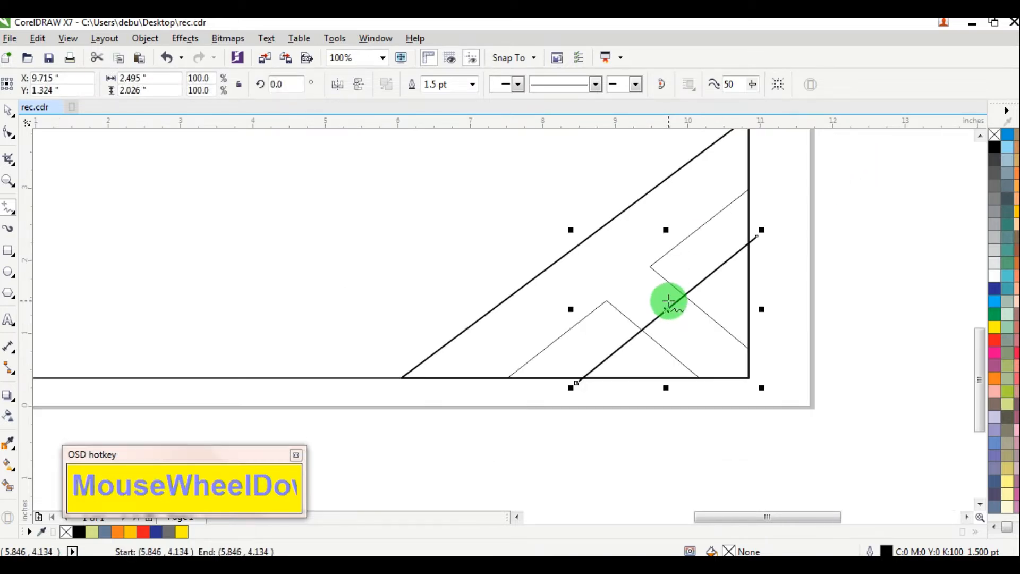
{"action": "scroll", "coordinate": [671, 318], "scroll_direction": "up", "scroll_amount": 1}
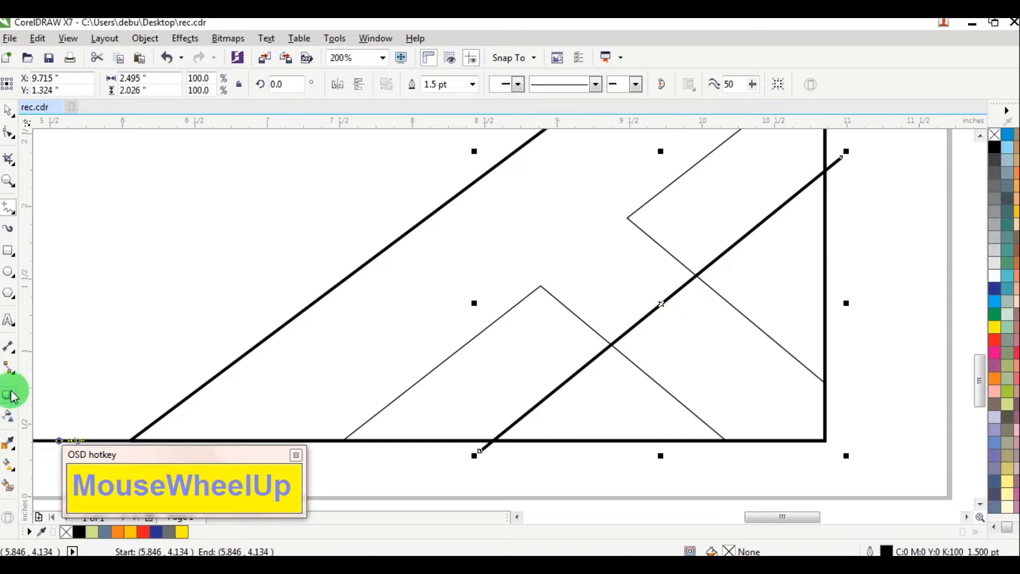
{"action": "left_click", "coordinate": [8, 485]}
{"action": "left_click", "coordinate": [488, 361]}
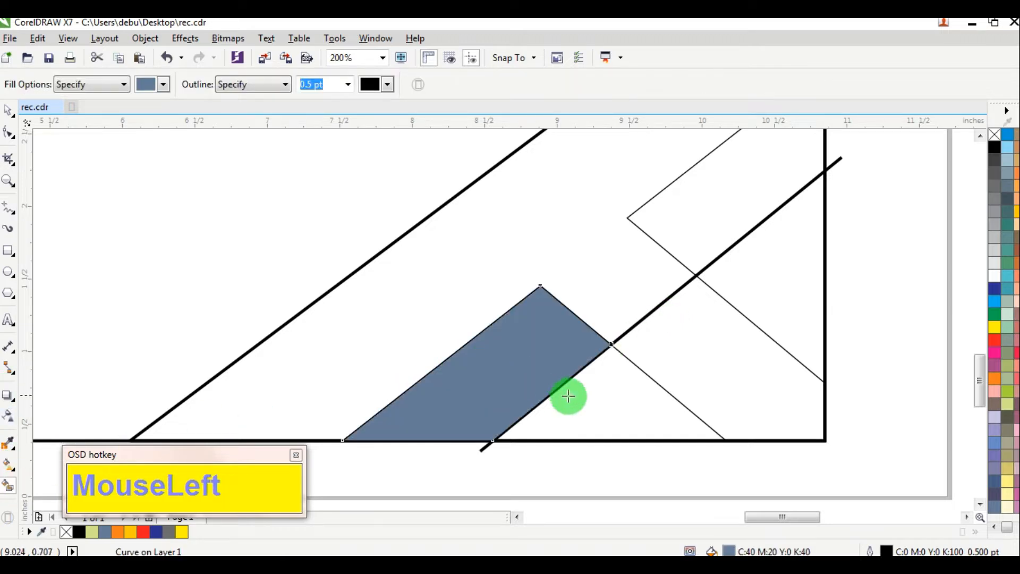
{"action": "left_click", "coordinate": [568, 397]}
{"action": "left_click", "coordinate": [751, 289]}
{"action": "left_click", "coordinate": [711, 217]}
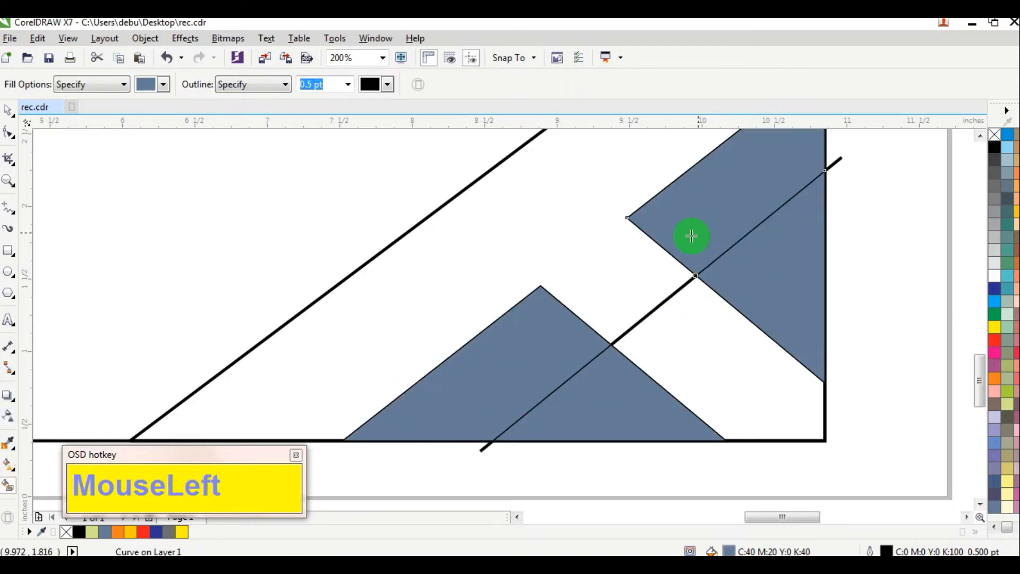
Fill the triangle on the frame's bottom edge with orange (C0 M60 Y100 K0), tinted slightly with white
{"action": "left_click", "coordinate": [9, 110]}
{"action": "scroll", "coordinate": [398, 296], "scroll_direction": "down", "scroll_amount": 2}
{"action": "left_click", "coordinate": [519, 335]}
{"action": "left_click", "coordinate": [471, 351]}
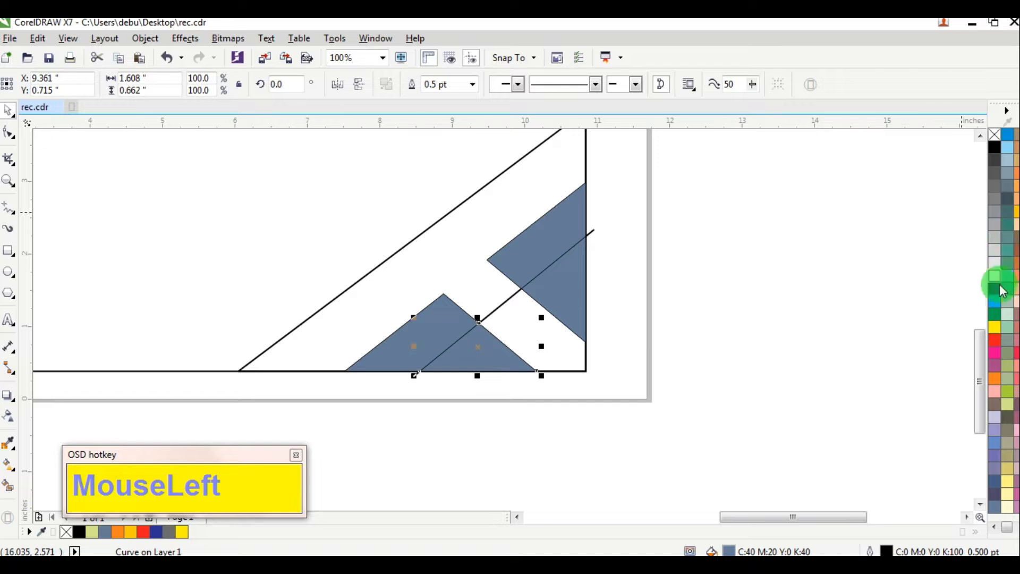
{"action": "left_click", "coordinate": [993, 377]}
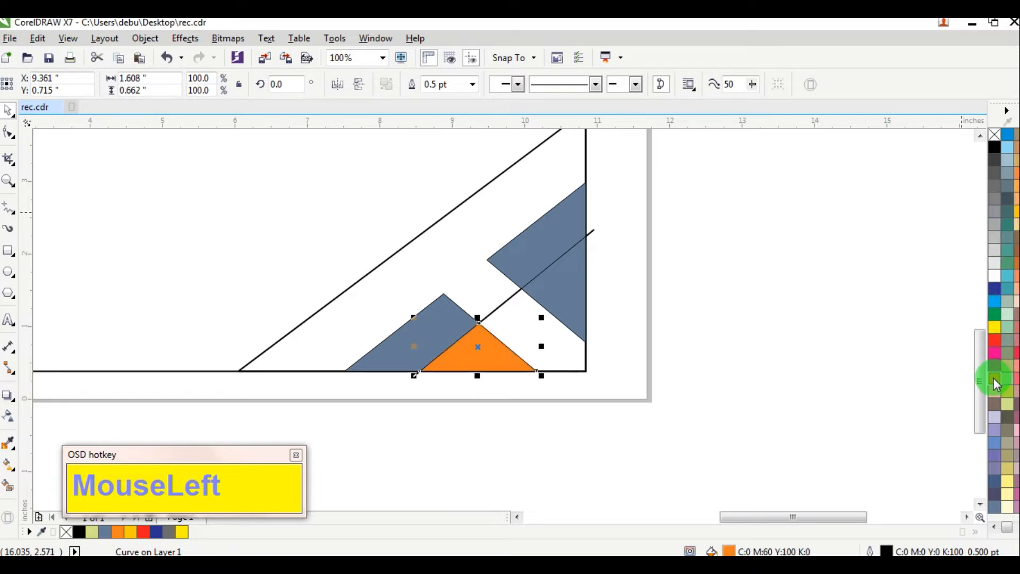
{"action": "left_click", "coordinate": [995, 276], "text": "ctrl"}
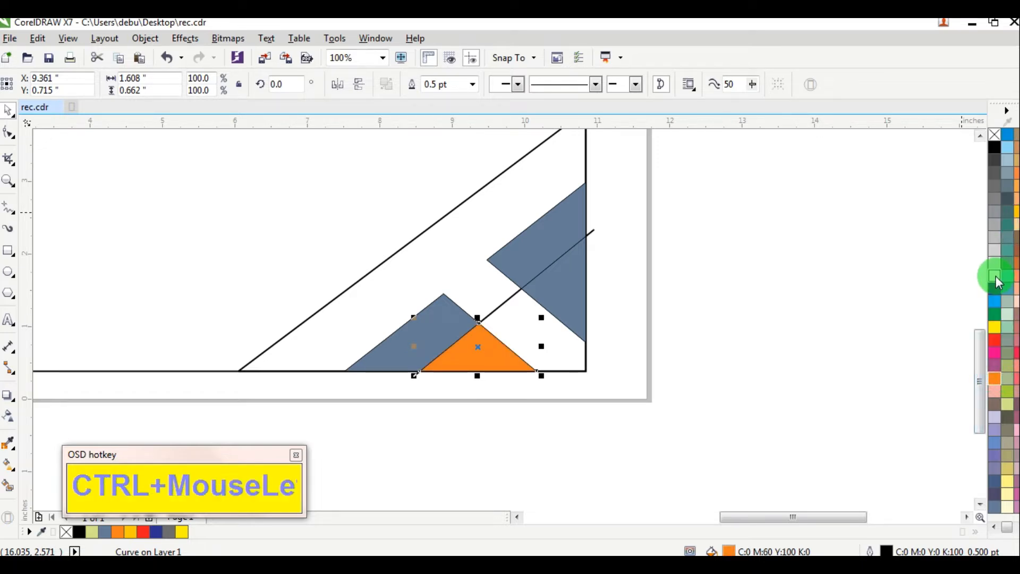
Fill the parallelogram beside the orange triangle with golden yellow (C0 M20 Y100 K0), tinted slightly with white
{"action": "left_click", "coordinate": [397, 345]}
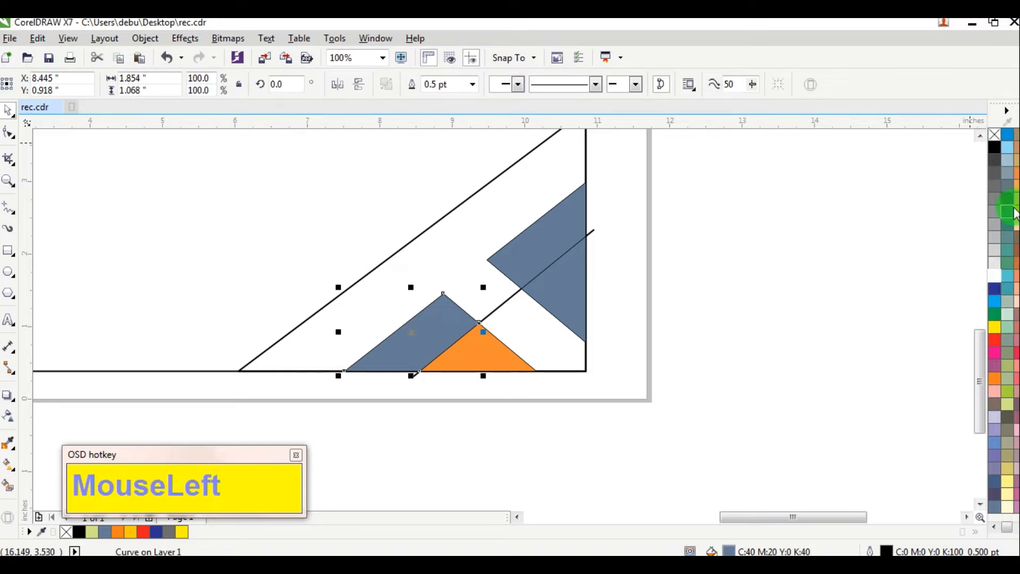
{"action": "left_click", "coordinate": [995, 279]}
{"action": "left_click", "coordinate": [997, 280], "text": "ctrl"}
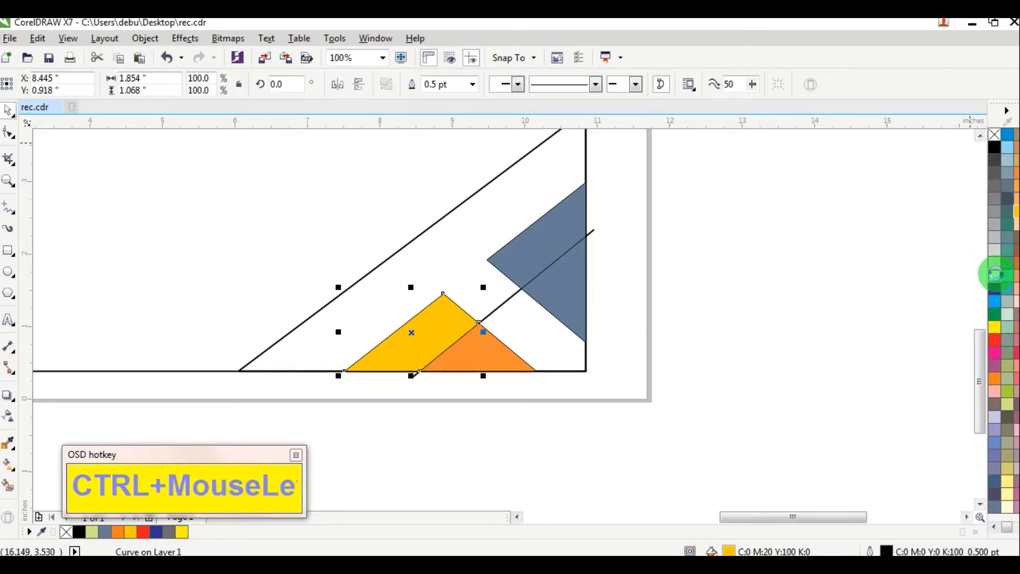
{"action": "left_click", "coordinate": [787, 291]}
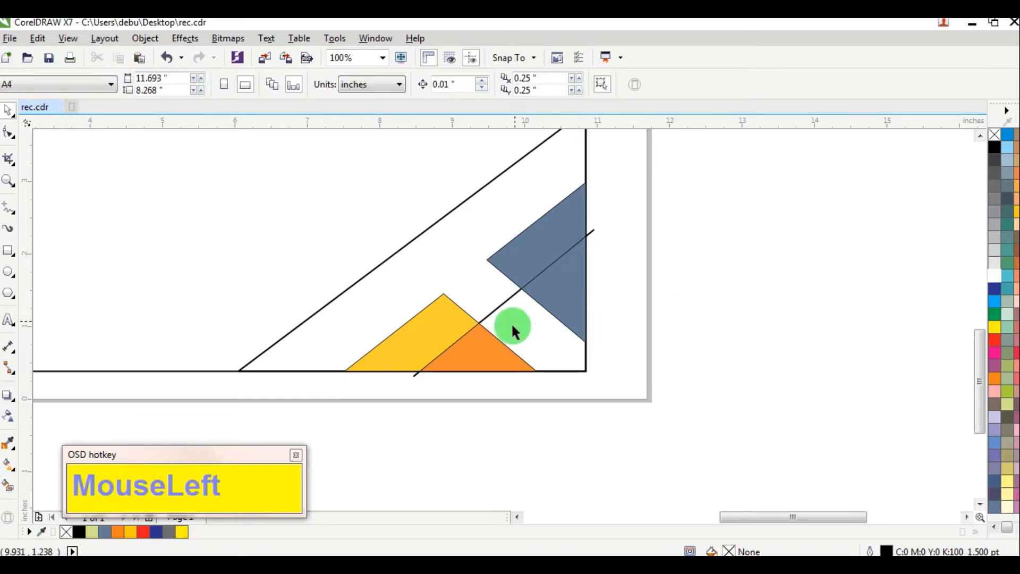
Copy the orange fill to the parallelogram on the frame's right edge and the golden yellow fill to the triangle below it
{"action": "left_click", "coordinate": [473, 354], "text": "ctrl+shift"}
{"action": "left_click_drag", "start_coordinate": [526, 316], "coordinate": [536, 245]}
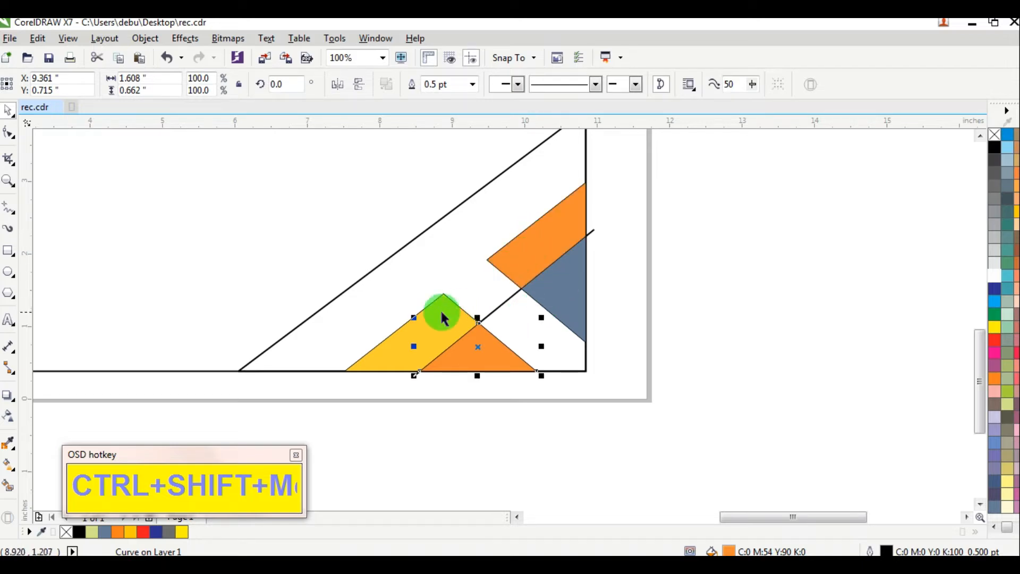
{"action": "left_click_drag", "start_coordinate": [439, 318], "coordinate": [558, 298]}
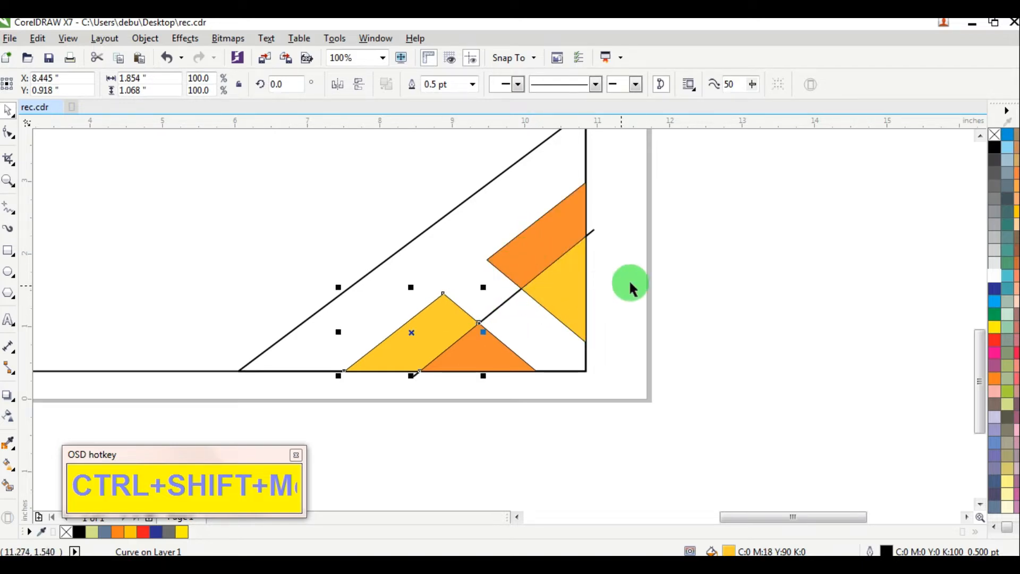
{"action": "left_click", "coordinate": [644, 275]}
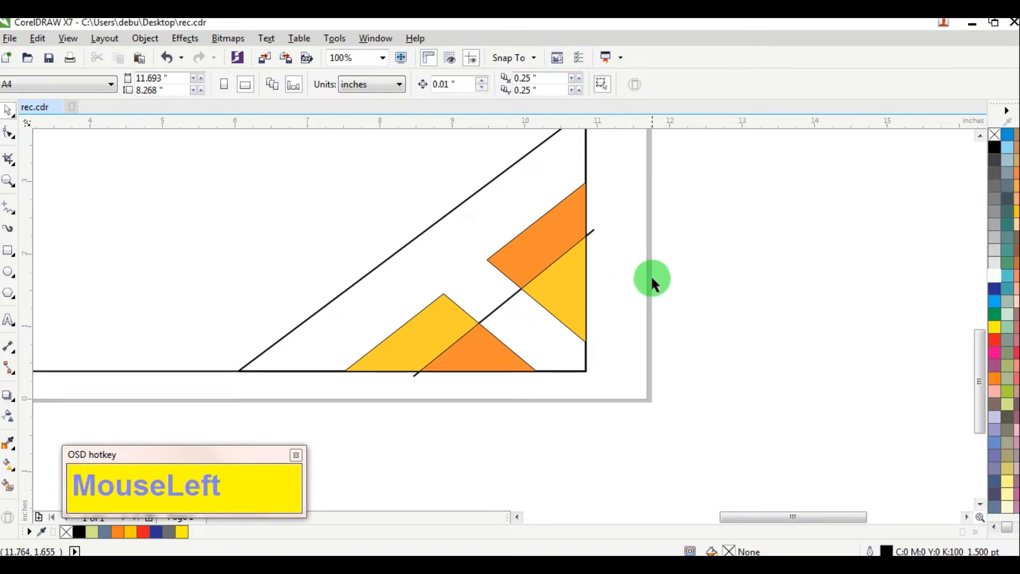
{"action": "left_click_drag", "start_coordinate": [510, 324], "coordinate": [596, 344]}
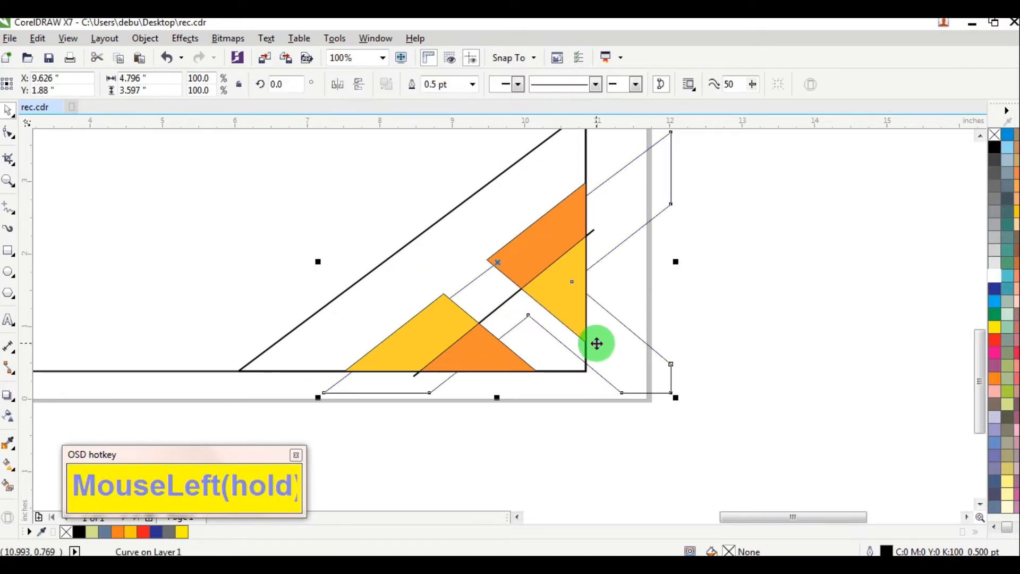
{"action": "key", "text": "ctrl+z"}
{"action": "left_click", "coordinate": [682, 296]}
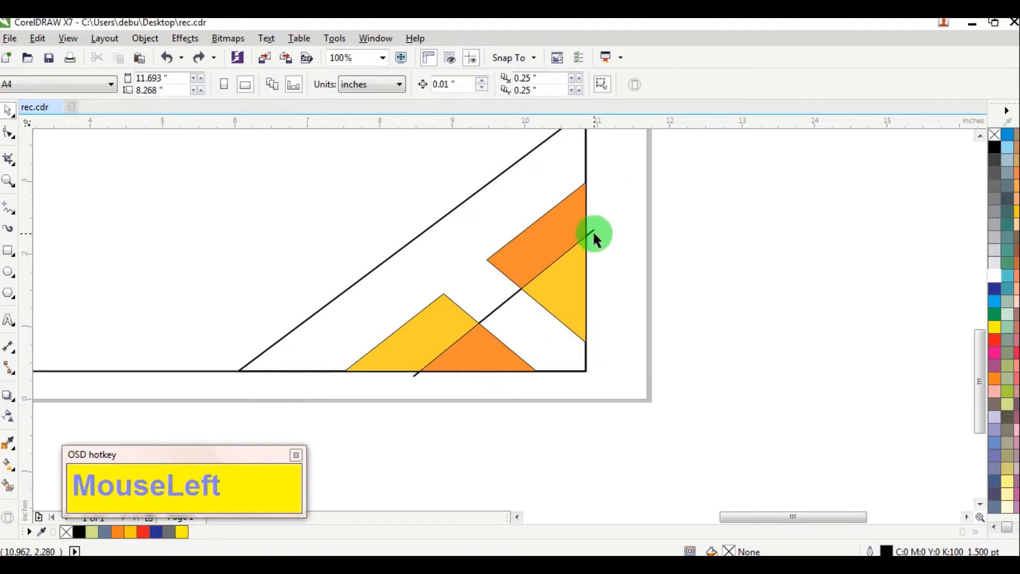
Delete the diagonal dividing line across the coloured pieces and the large thick-outlined triangle around the corner design
{"action": "left_click_drag", "start_coordinate": [593, 231], "coordinate": [665, 223]}
{"action": "key", "text": "Delete"}
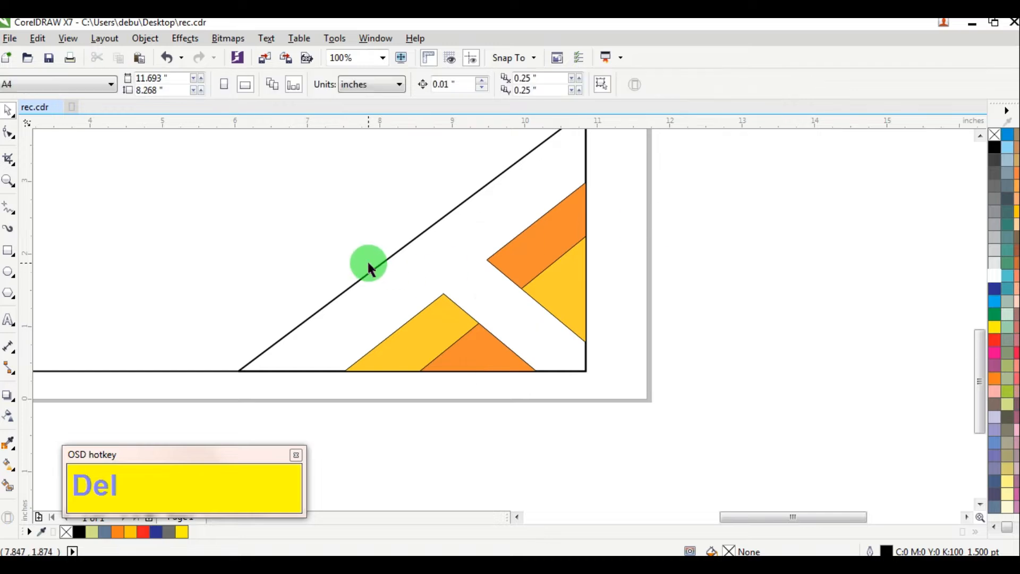
{"action": "left_click_drag", "start_coordinate": [374, 263], "coordinate": [317, 322]}
{"action": "key", "text": "ctrl+z"}
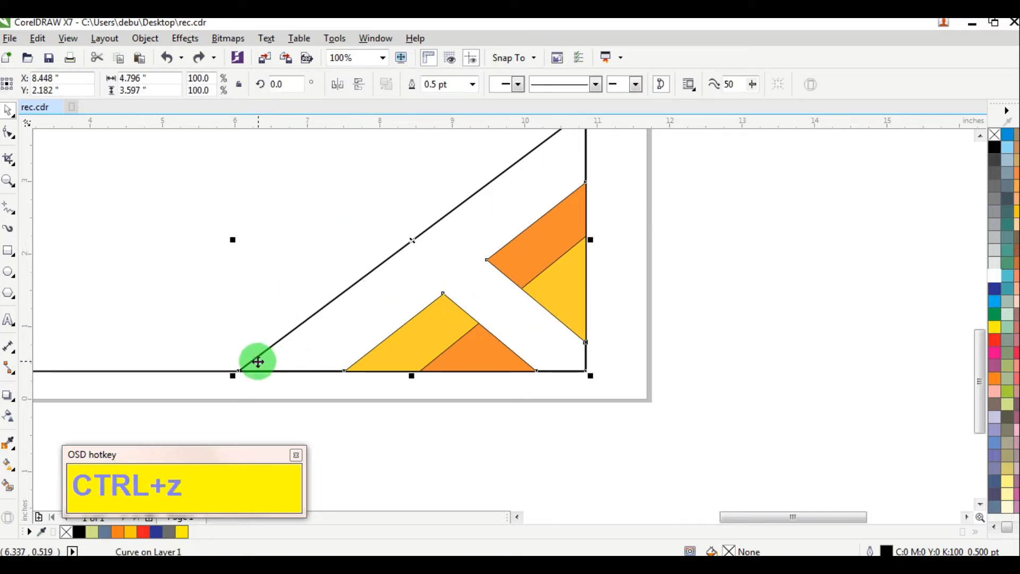
{"action": "left_click_drag", "start_coordinate": [256, 364], "coordinate": [263, 300]}
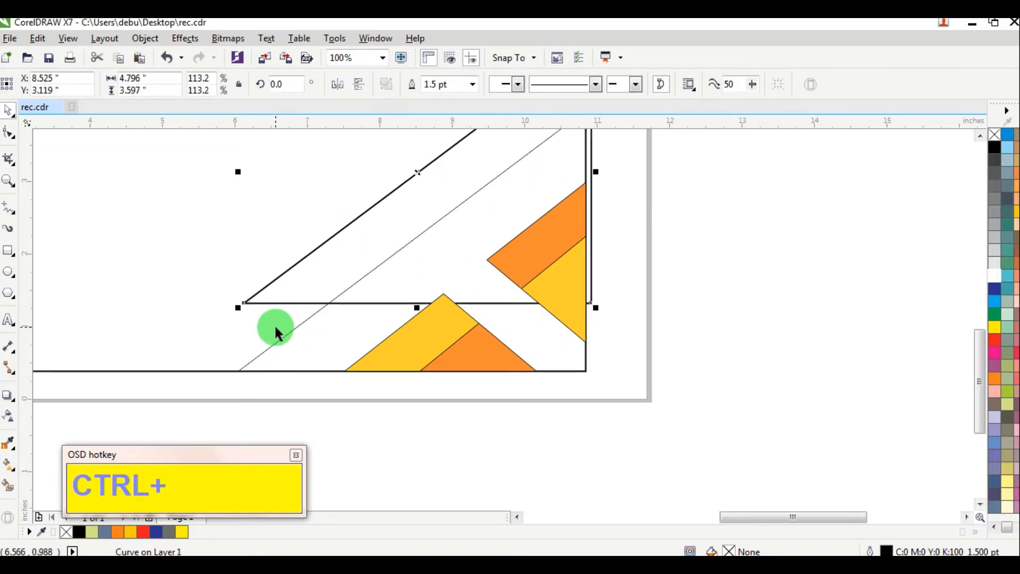
{"action": "key", "text": "ctrl+z"}
{"action": "key", "text": "Delete"}
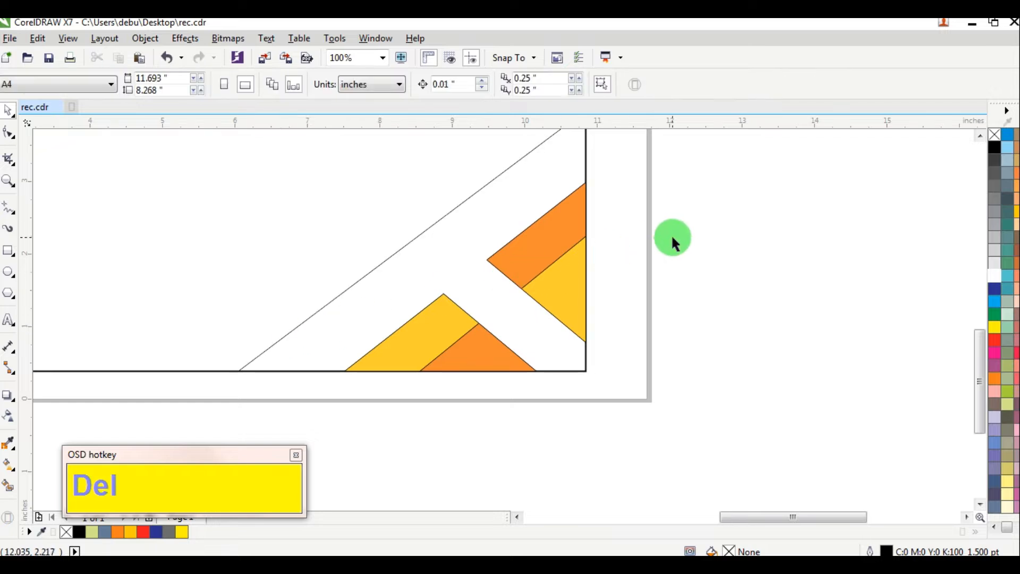
Fill the welded corner shape with black and remove its outline
{"action": "left_click", "coordinate": [538, 217]}
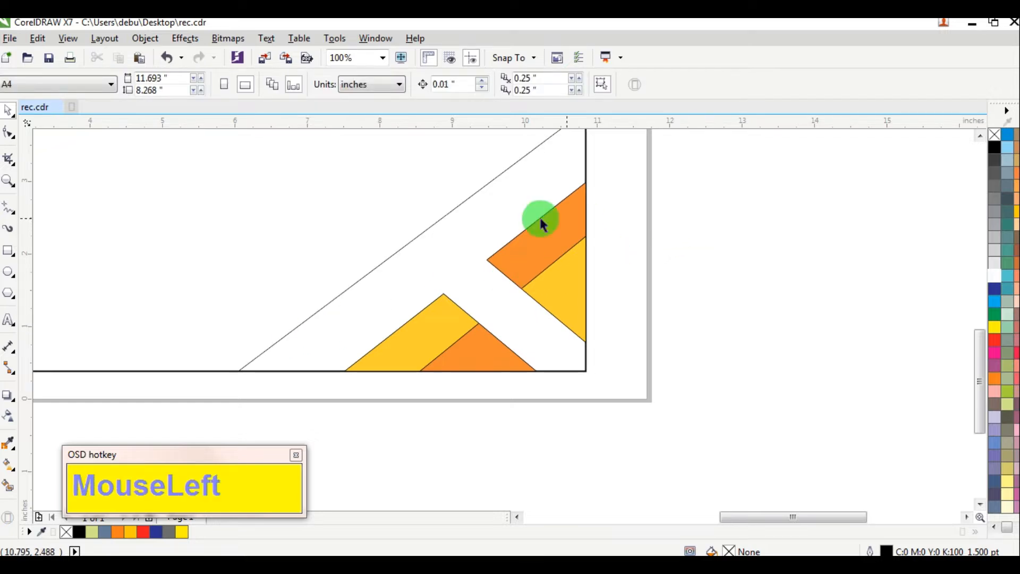
{"action": "left_click", "coordinate": [996, 148]}
{"action": "right_click", "coordinate": [995, 135]}
{"action": "left_click", "coordinate": [599, 231]}
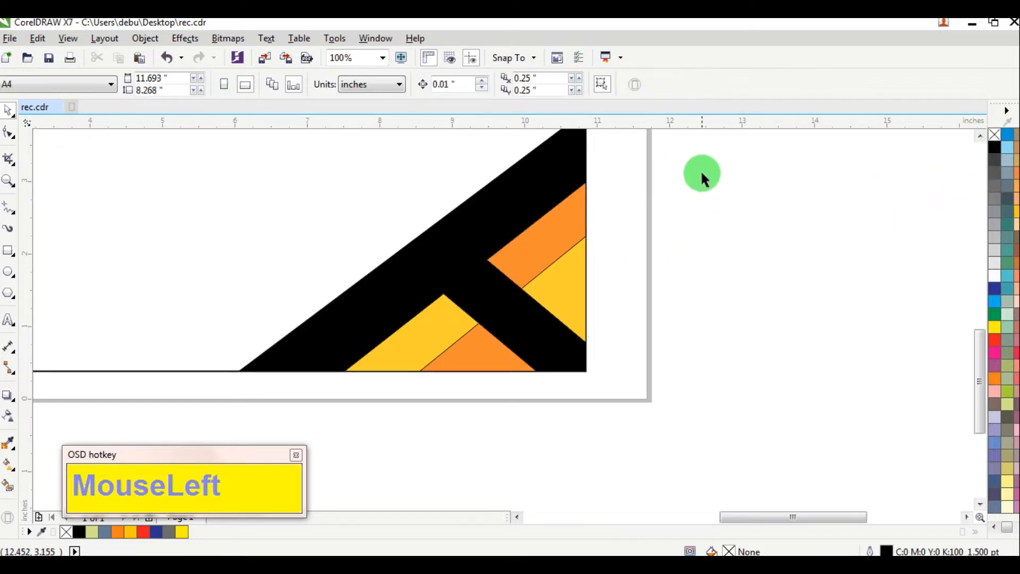
Remove the outlines from all five pieces of the corner design
{"action": "scroll", "coordinate": [701, 173], "scroll_direction": "down", "scroll_amount": 2}
{"action": "left_click_drag", "start_coordinate": [701, 124], "coordinate": [664, 111]}
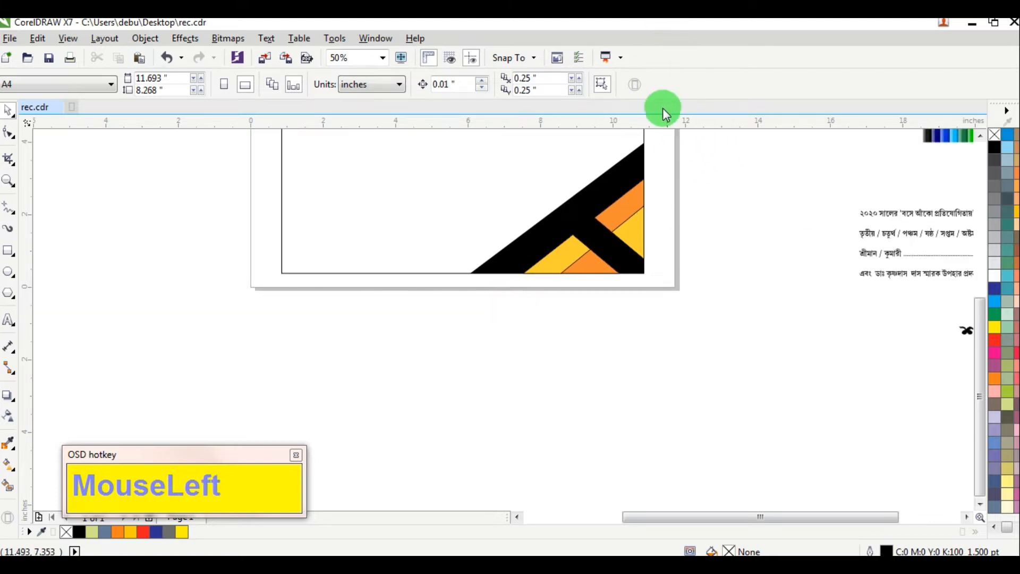
{"action": "left_click_drag", "start_coordinate": [704, 139], "coordinate": [451, 300]}
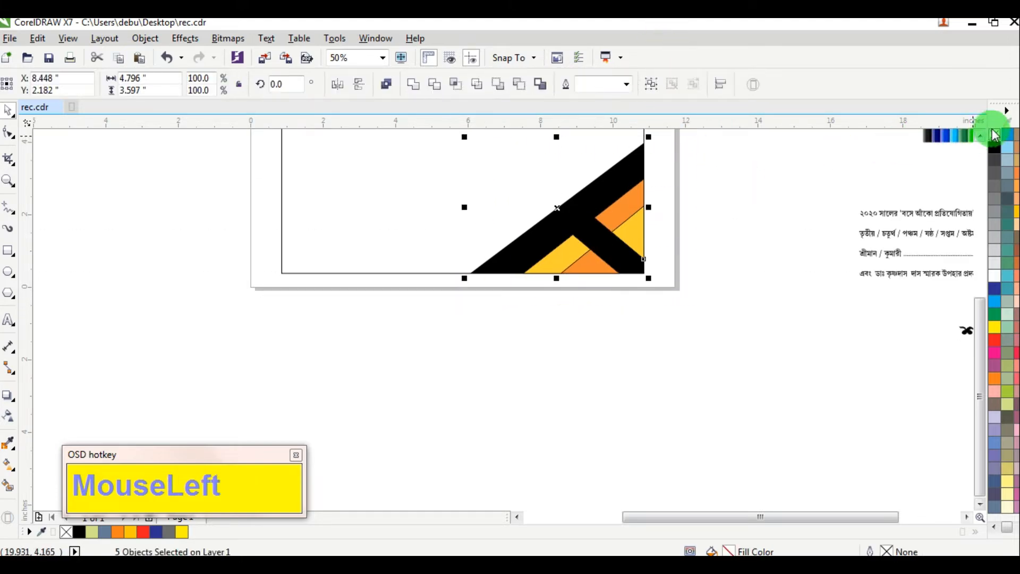
{"action": "right_click", "coordinate": [994, 135]}
{"action": "left_click", "coordinate": [644, 193]}
Fill the welded corner shape with red, then darken that fill to deep brown (C52 M81 Y72 K76)
{"action": "scroll", "coordinate": [642, 195], "scroll_direction": "up", "scroll_amount": 2}
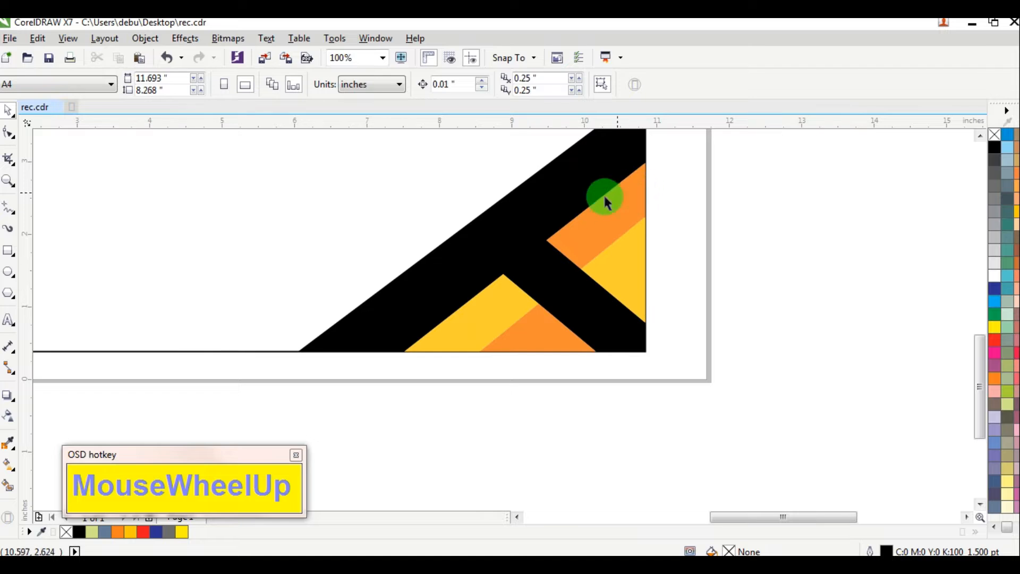
{"action": "left_click", "coordinate": [566, 189]}
{"action": "left_click", "coordinate": [1009, 355]}
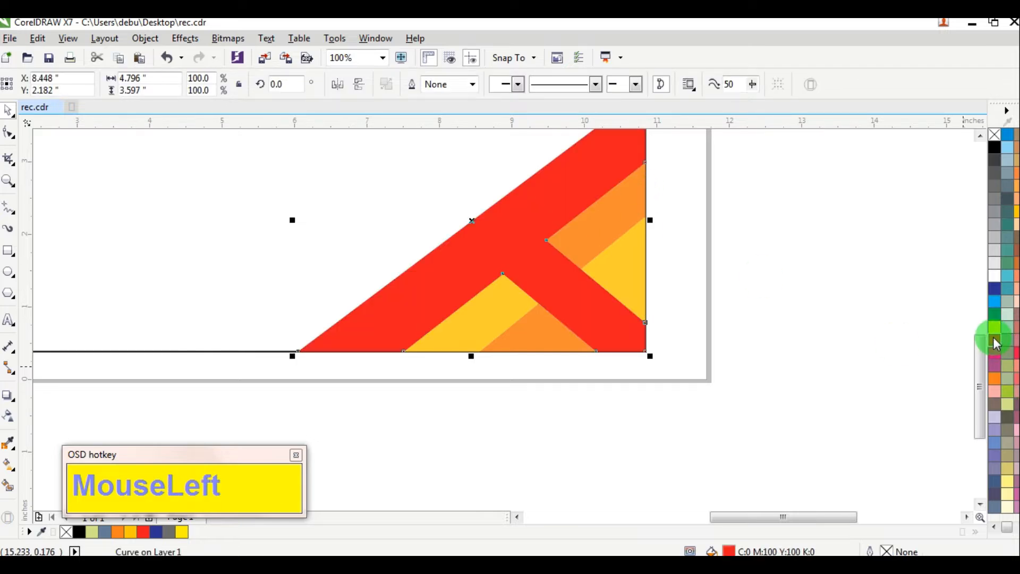
{"action": "double_click", "coordinate": [729, 549]}
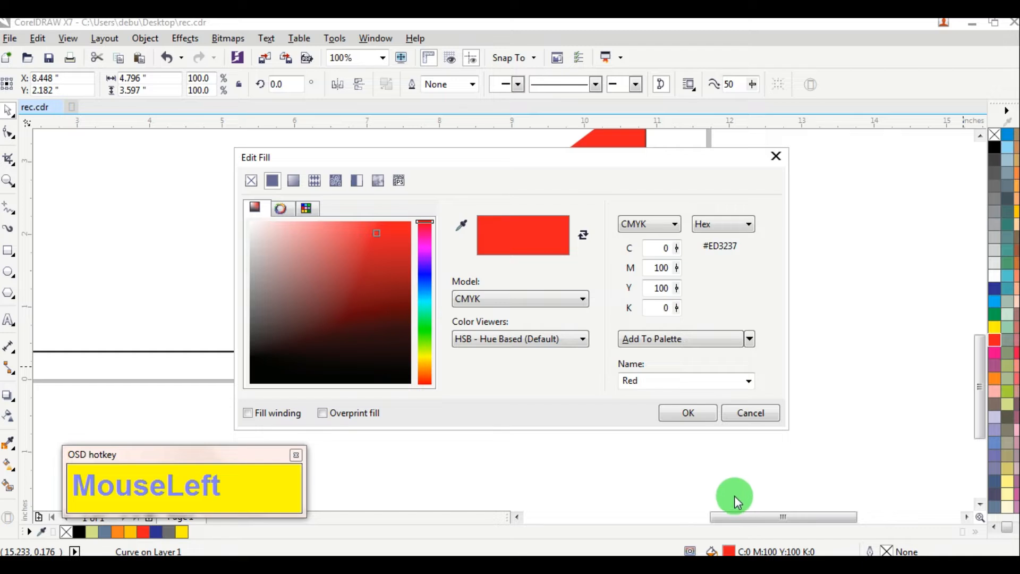
{"action": "left_click_drag", "start_coordinate": [656, 309], "coordinate": [734, 307]}
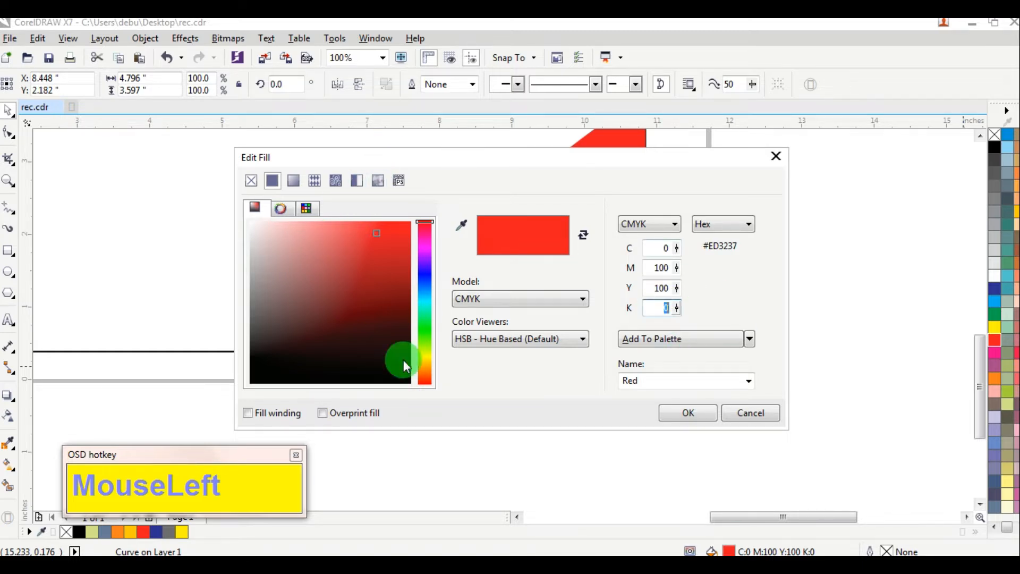
{"action": "left_click_drag", "start_coordinate": [388, 317], "coordinate": [391, 331]}
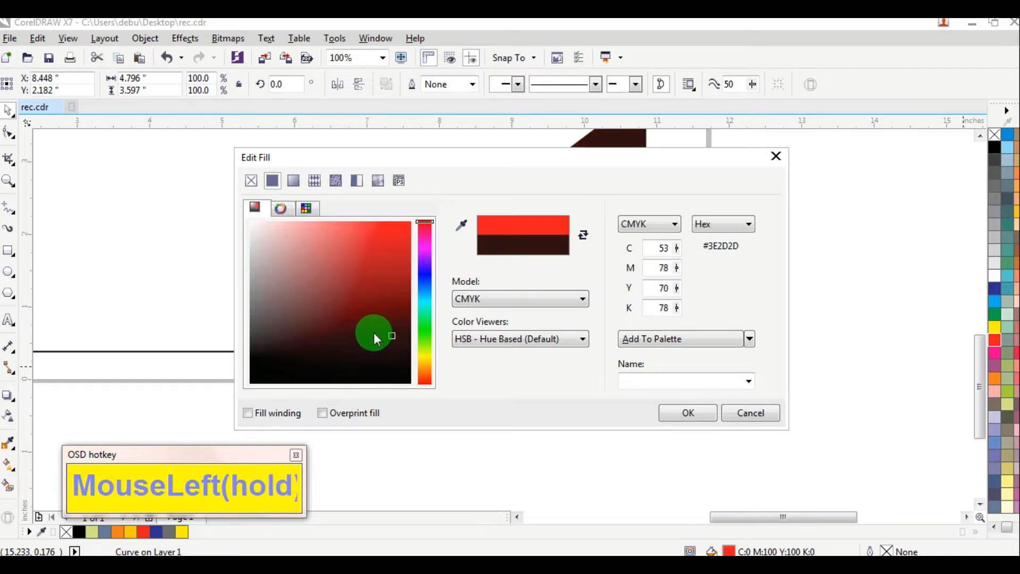
{"action": "left_click", "coordinate": [688, 413]}
{"action": "left_click", "coordinate": [670, 389]}
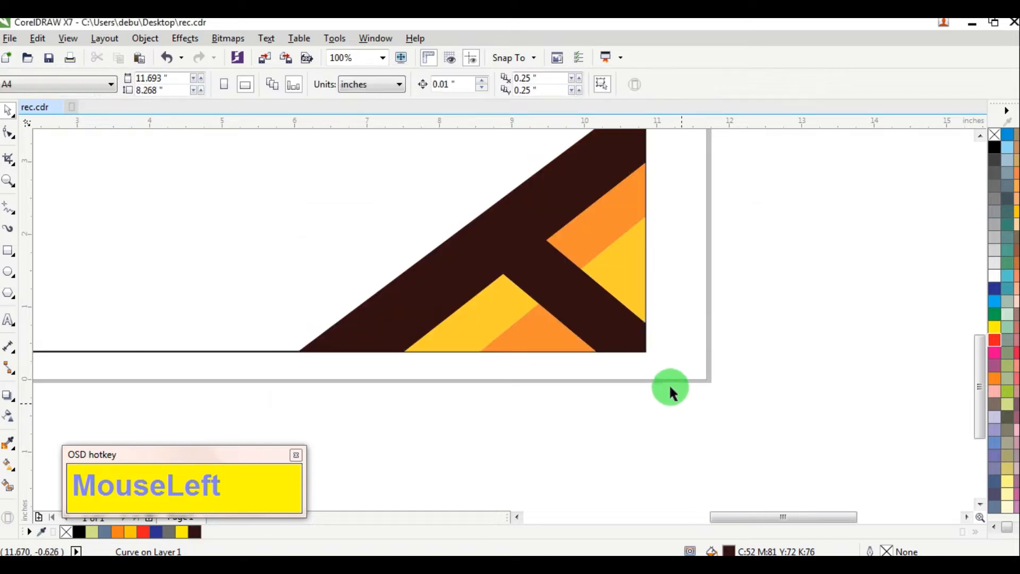
{"action": "scroll", "coordinate": [667, 349], "scroll_direction": "down", "scroll_amount": 2}
{"action": "scroll", "coordinate": [595, 302], "scroll_direction": "up", "scroll_amount": 2}
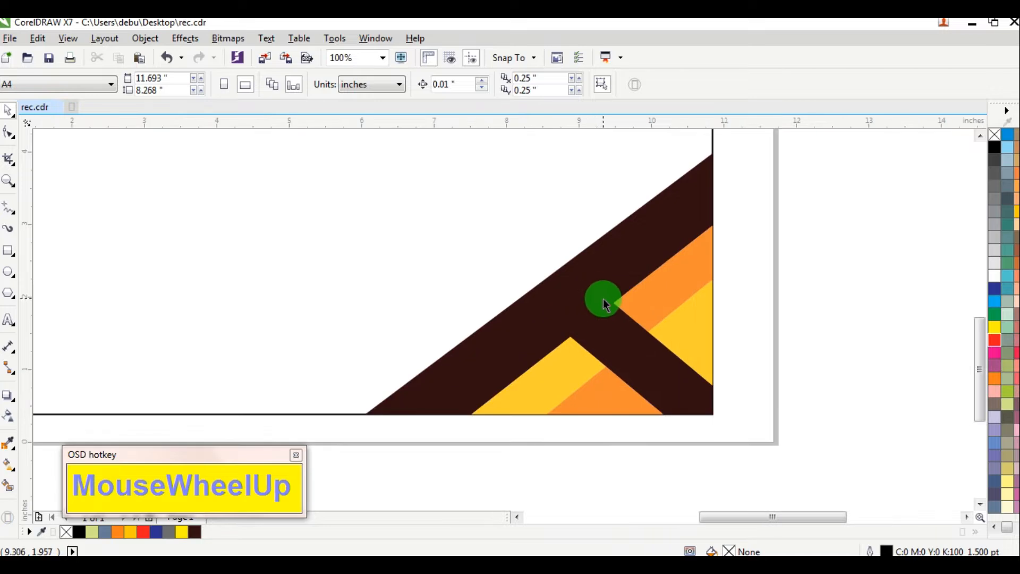
{"action": "scroll", "coordinate": [609, 304], "scroll_direction": "down", "scroll_amount": 2}
{"action": "scroll", "coordinate": [599, 273], "scroll_direction": "up", "scroll_amount": 2}
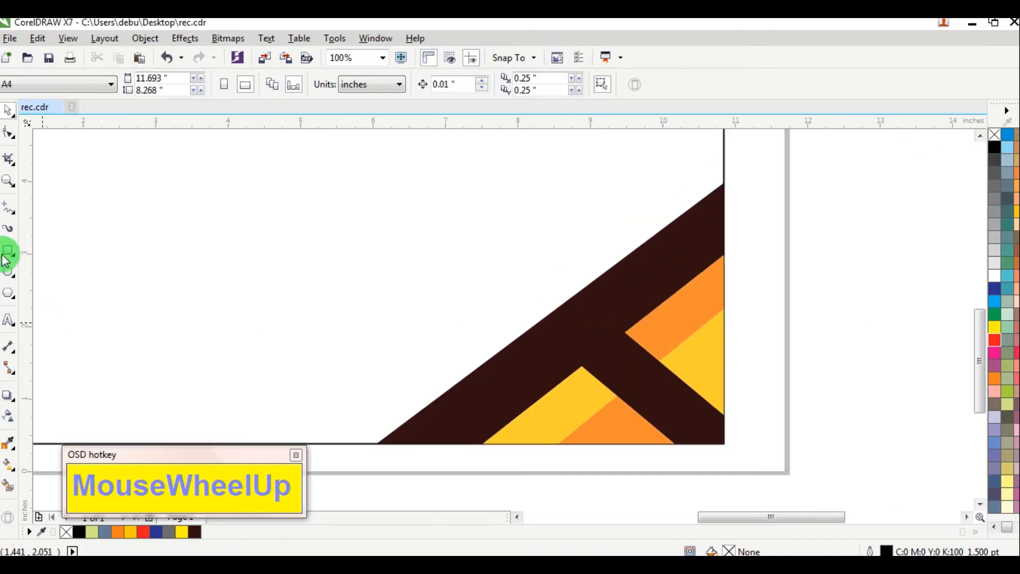
Draw a straight line roughly parallel to the brown band's long edge, just outside it, and lengthen it to about 9.4 by 7 inches
{"action": "left_click", "coordinate": [7, 215]}
{"action": "scroll", "coordinate": [355, 308], "scroll_direction": "down", "scroll_amount": 2}
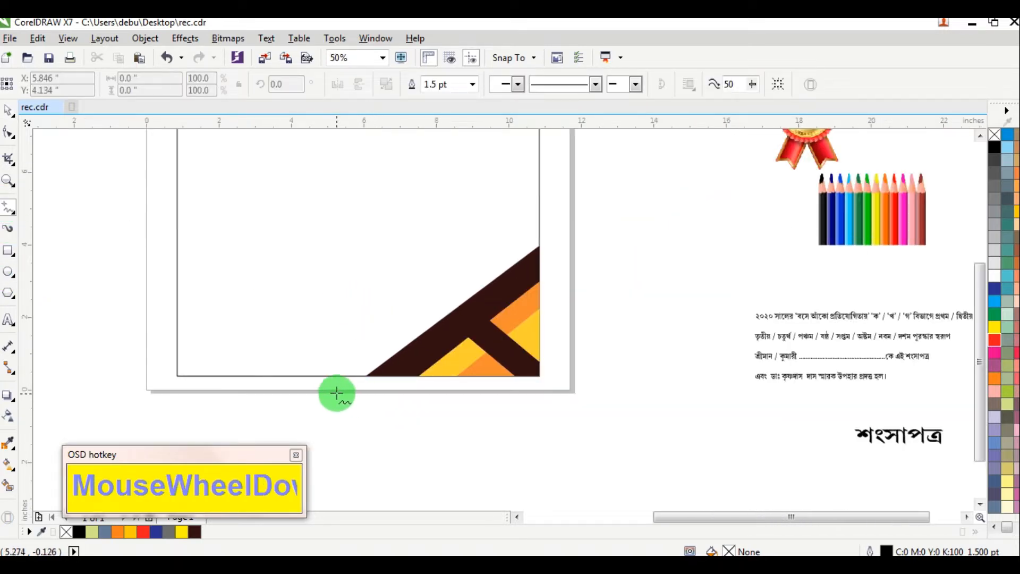
{"action": "left_click", "coordinate": [332, 384]}
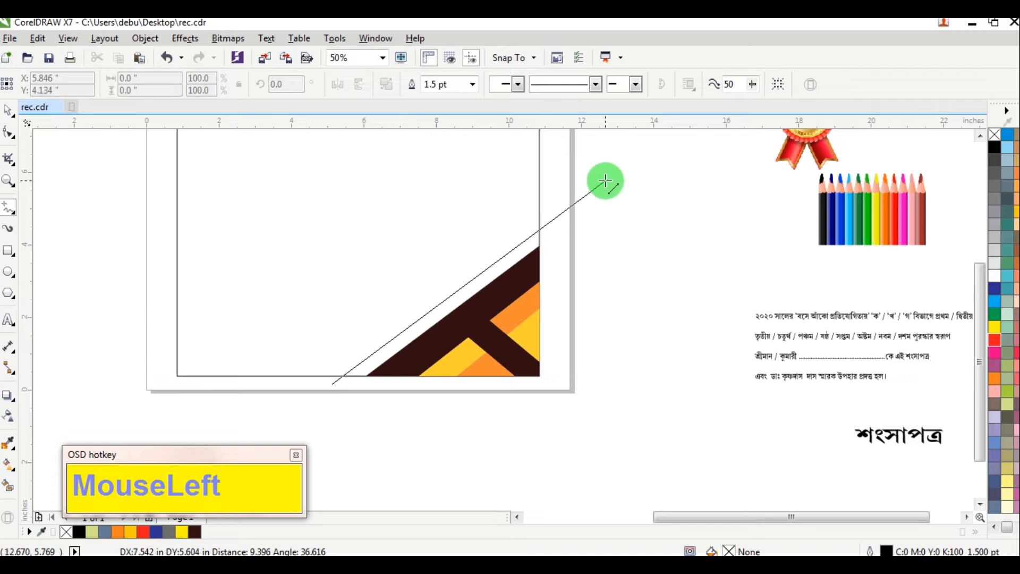
{"action": "left_click", "coordinate": [605, 180]}
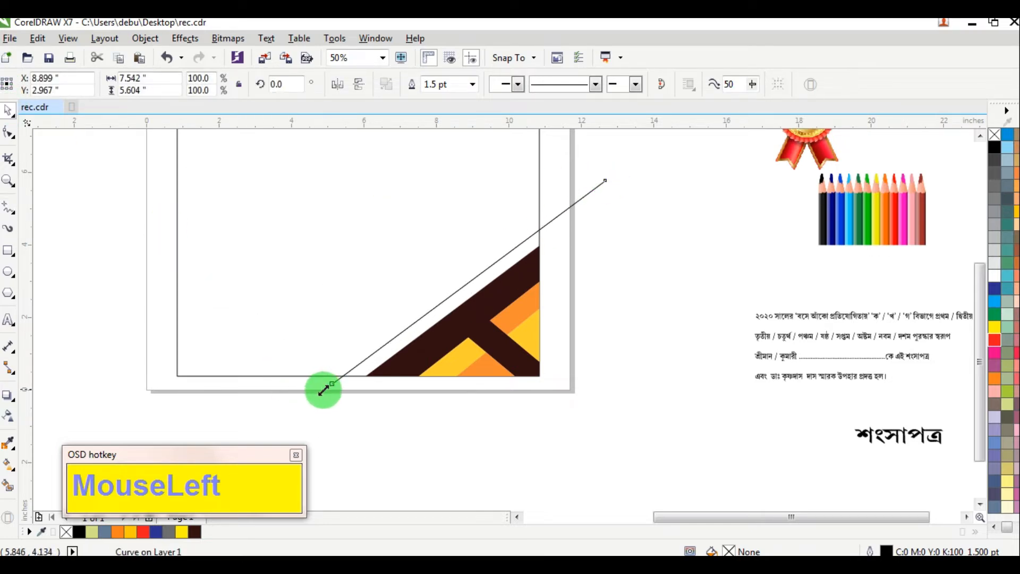
{"action": "left_click_drag", "start_coordinate": [322, 391], "coordinate": [265, 433]}
{"action": "left_click", "coordinate": [717, 269]}
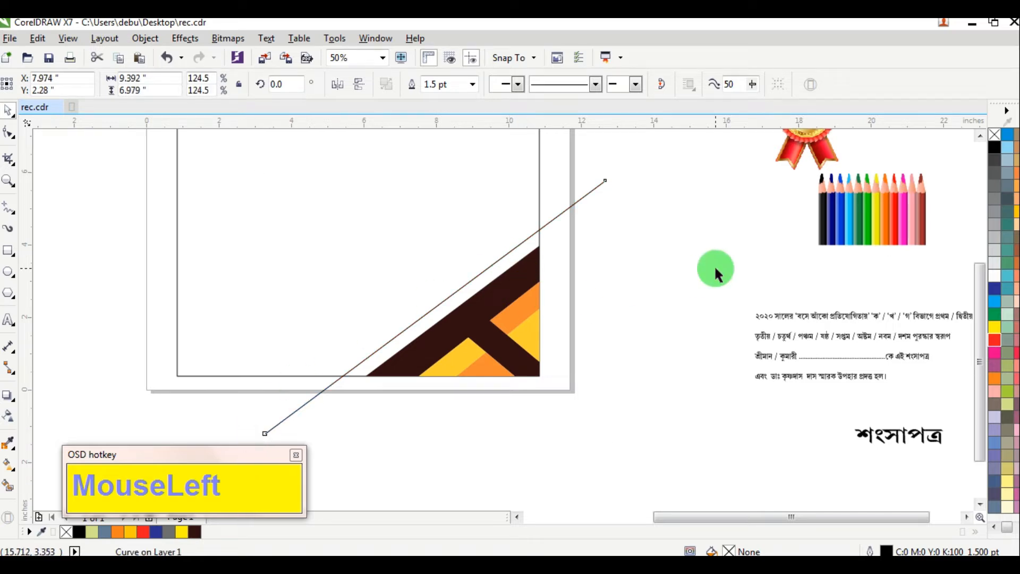
Remove the brown fill from the welded corner shape and give it a thin black outline
{"action": "left_click", "coordinate": [515, 286]}
{"action": "left_click", "coordinate": [994, 134]}
{"action": "left_click", "coordinate": [688, 345]}
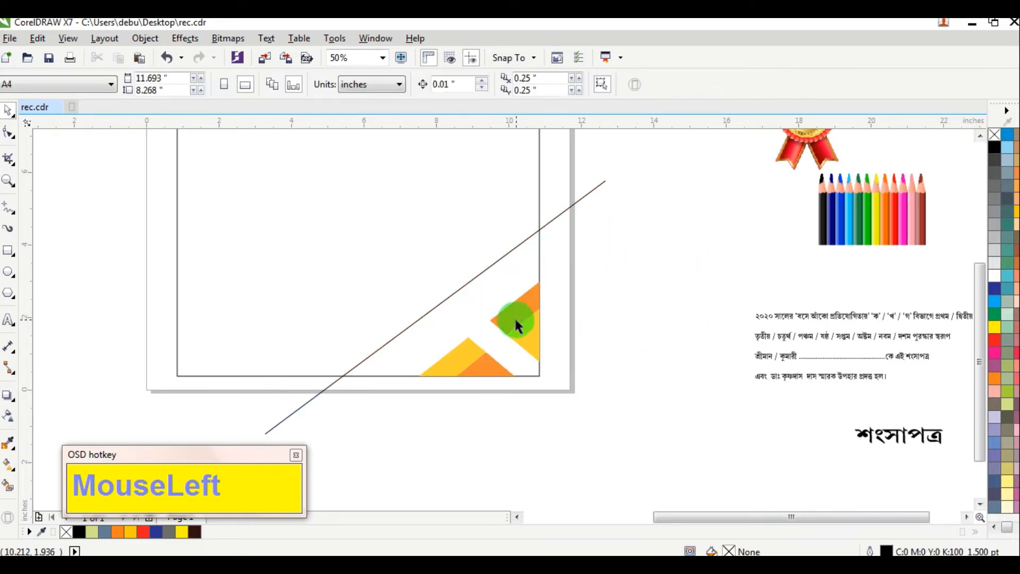
{"action": "left_click", "coordinate": [514, 317]}
{"action": "right_click", "coordinate": [994, 134]}
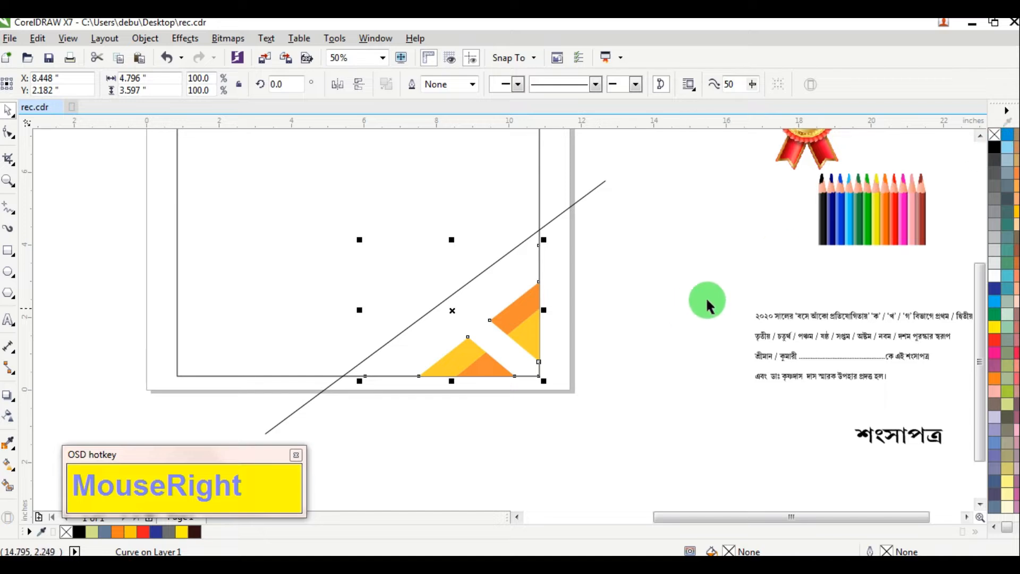
{"action": "left_click", "coordinate": [489, 271]}
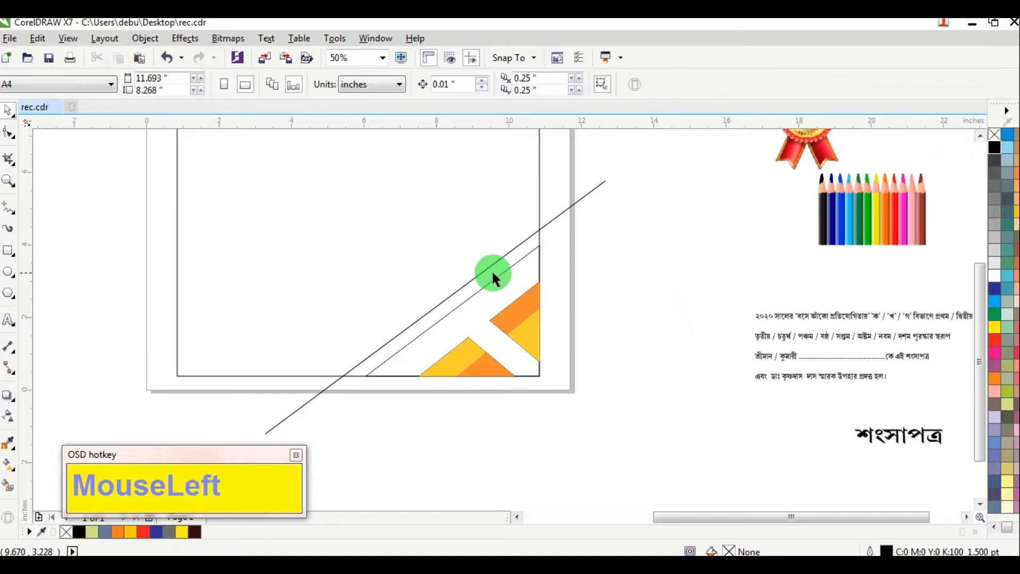
Copy the long diagonal line twice outward, each about 0.25 inch across and 0.15 inch up, making three evenly spaced parallel lines
{"action": "scroll", "coordinate": [467, 283], "scroll_direction": "up", "scroll_amount": 2}
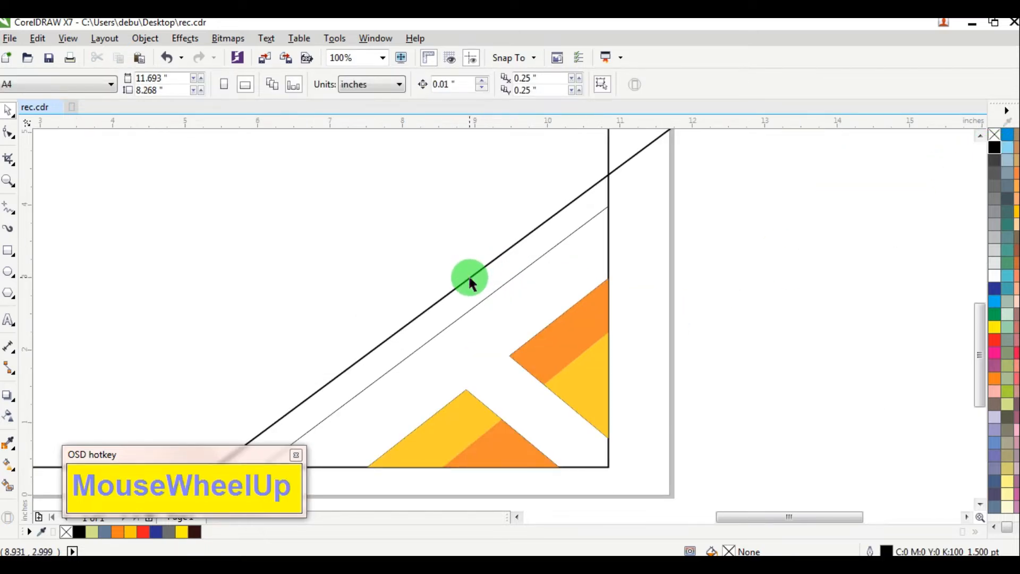
{"action": "left_click_drag", "start_coordinate": [469, 280], "coordinate": [453, 266]}
{"action": "right_click", "coordinate": [453, 266]}
{"action": "left_click", "coordinate": [758, 209]}
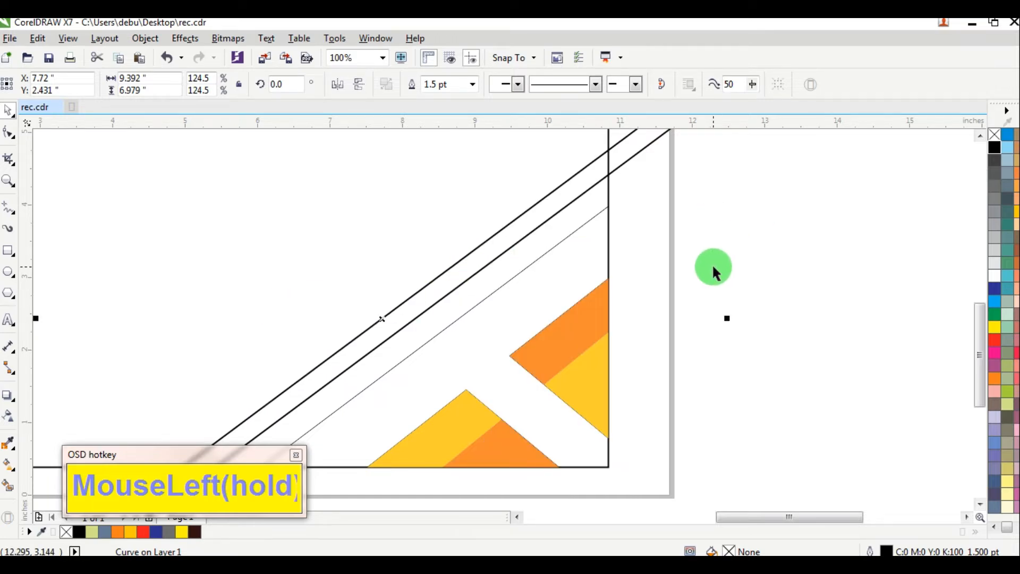
{"action": "scroll", "coordinate": [712, 270], "scroll_direction": "down", "scroll_amount": 2}
{"action": "scroll", "coordinate": [604, 261], "scroll_direction": "up", "scroll_amount": 2}
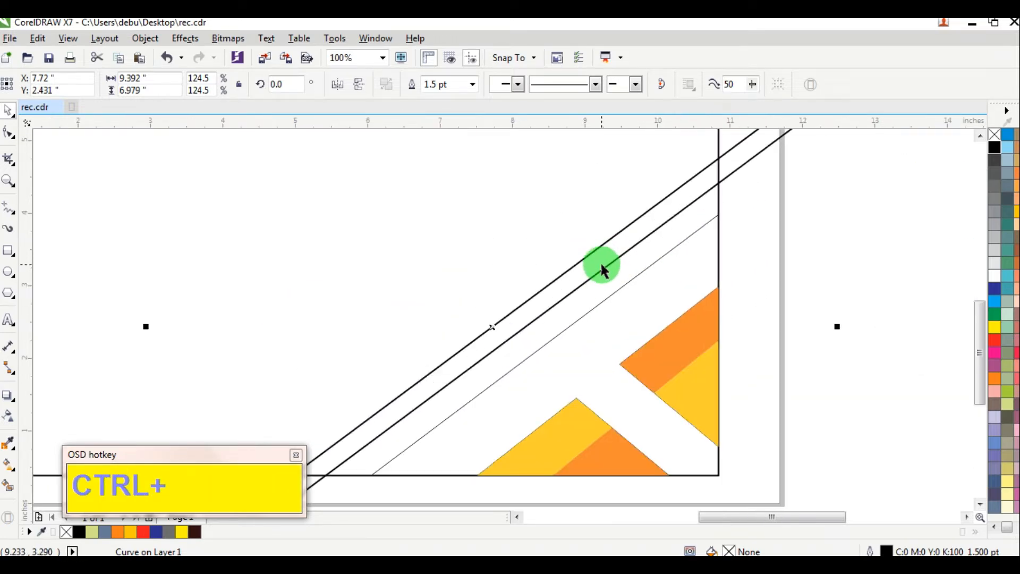
{"action": "key", "text": "ctrl+d"}
{"action": "left_click", "coordinate": [889, 202]}
{"action": "scroll", "coordinate": [693, 286], "scroll_direction": "down", "scroll_amount": 1}
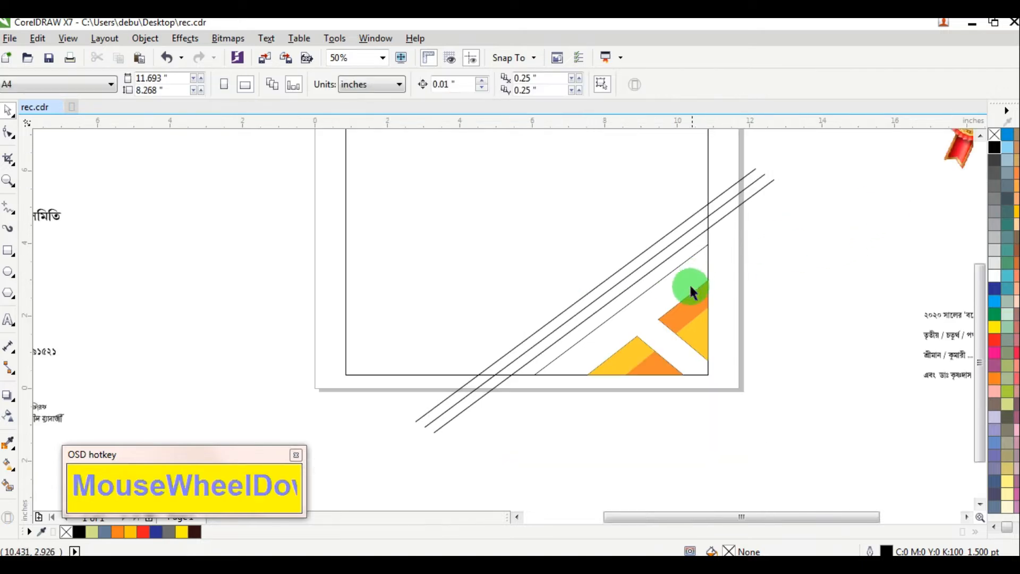
{"action": "scroll", "coordinate": [583, 336], "scroll_direction": "up", "scroll_amount": 1}
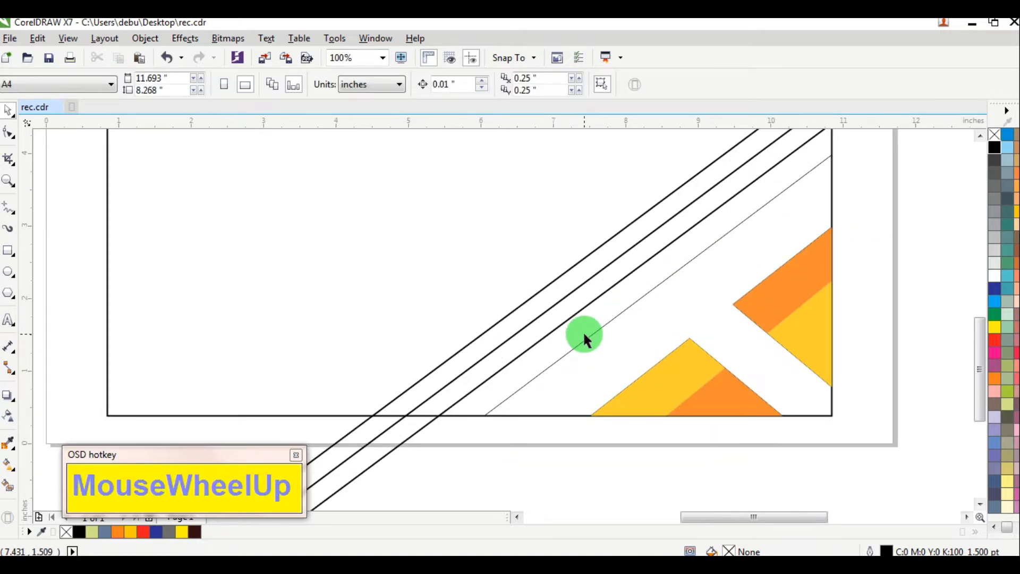
Draw two short 45° lines across the parallel diagonals, a lower one about 0.6 by 0.6 inch and an upper one about 0.46 by 0.46 inch
{"action": "left_click", "coordinate": [7, 211]}
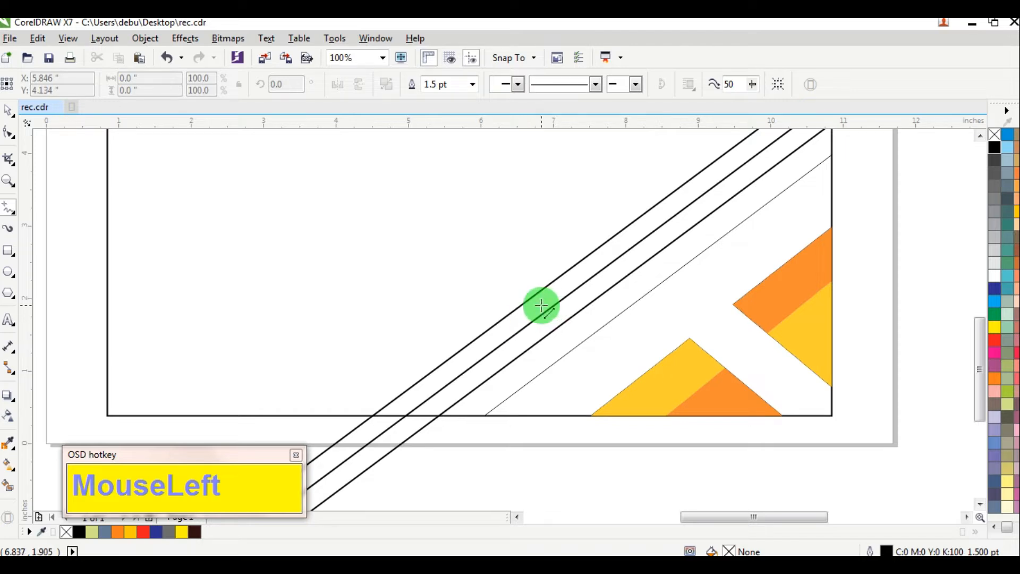
{"action": "left_click", "coordinate": [541, 305]}
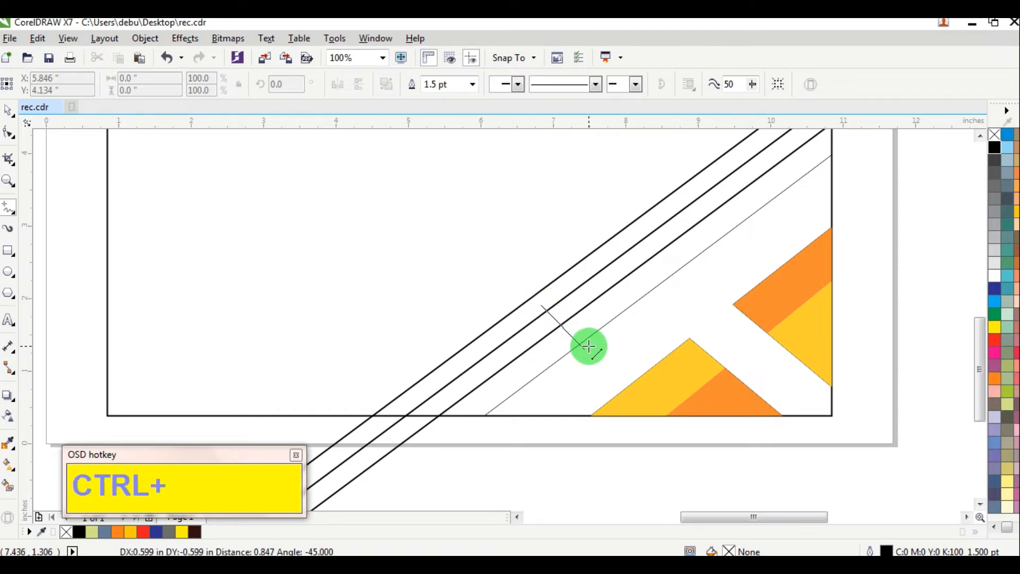
{"action": "left_click", "coordinate": [588, 346]}
{"action": "scroll", "coordinate": [762, 148], "scroll_direction": "down", "scroll_amount": 2}
{"action": "scroll", "coordinate": [751, 157], "scroll_direction": "up", "scroll_amount": 1}
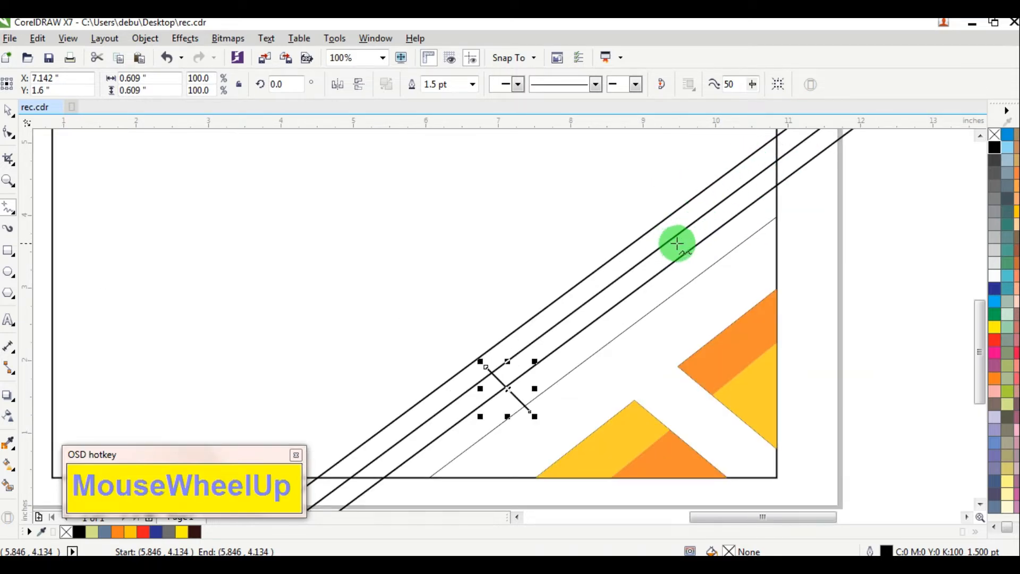
{"action": "left_click_drag", "start_coordinate": [677, 243], "coordinate": [649, 209]}
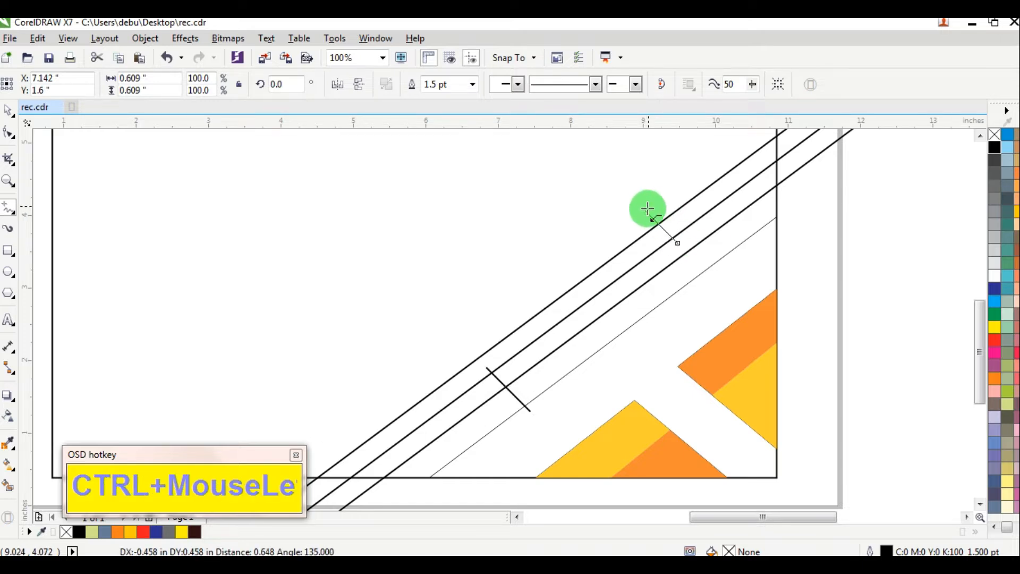
{"action": "scroll", "coordinate": [498, 234], "scroll_direction": "down", "scroll_amount": 1}
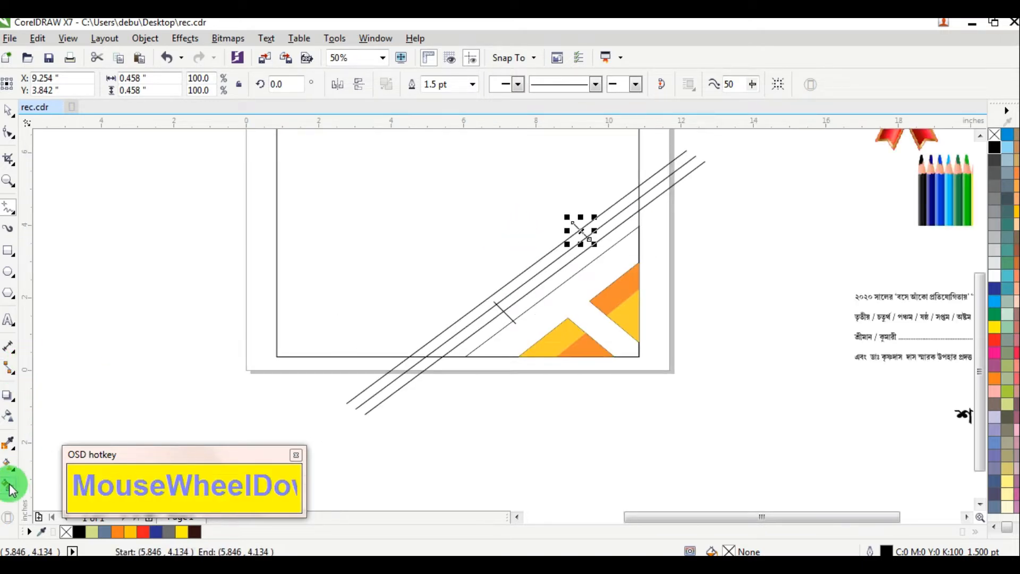
Smart Fill the three bands between the diagonals, the cross lines and the frame edge with blue-grey (C40 M20 Y0 K40) and a 0.5 pt black outline
{"action": "left_click", "coordinate": [12, 487]}
{"action": "scroll", "coordinate": [525, 299], "scroll_direction": "up", "scroll_amount": 1}
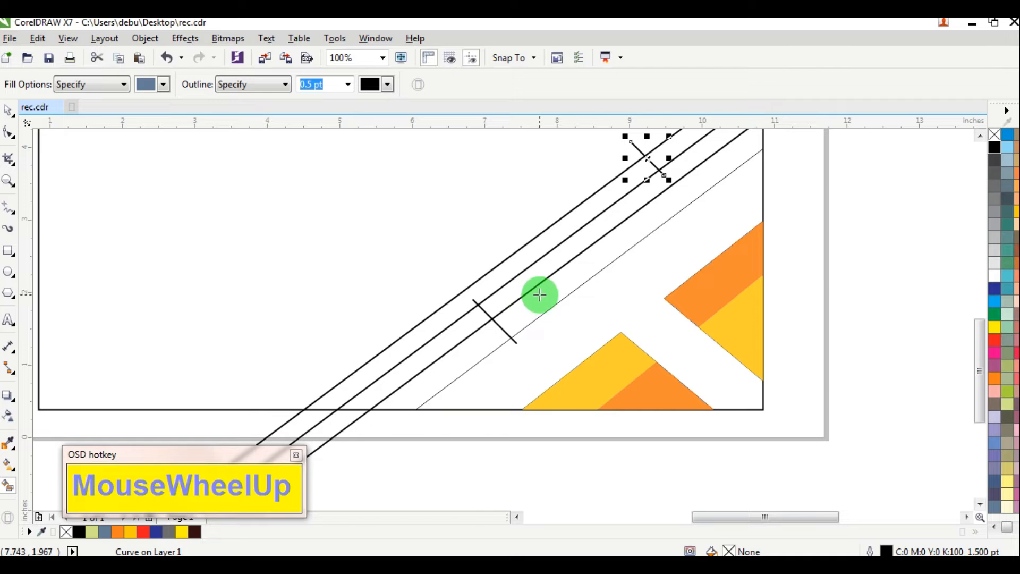
{"action": "left_click", "coordinate": [538, 294]}
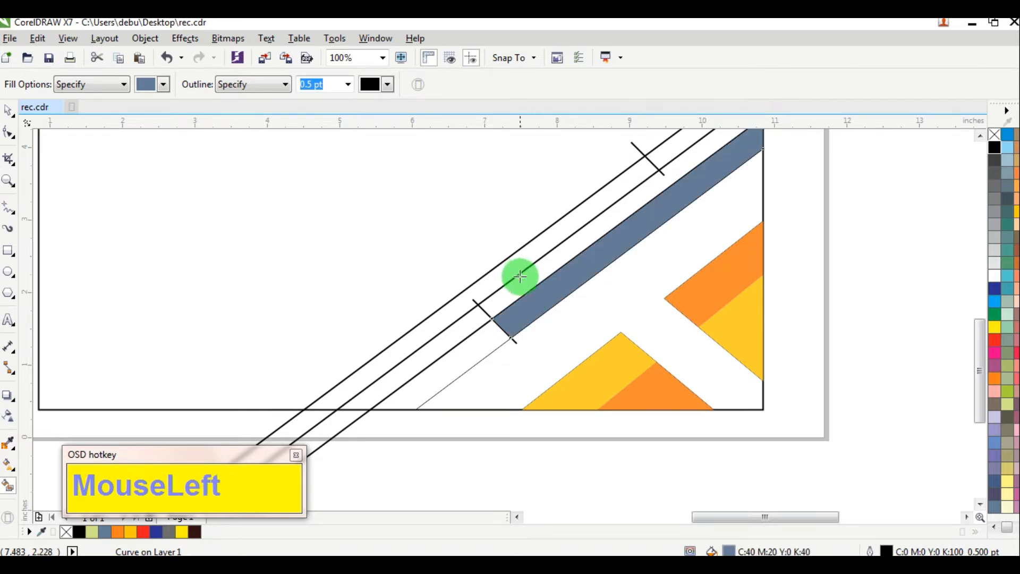
{"action": "left_click", "coordinate": [522, 279]}
{"action": "scroll", "coordinate": [687, 170], "scroll_direction": "down", "scroll_amount": 2}
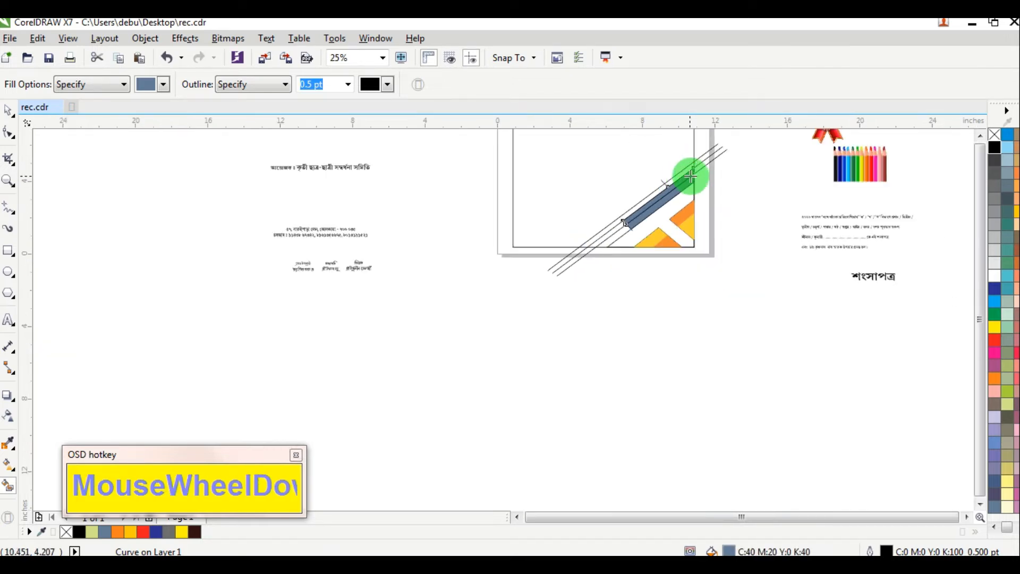
{"action": "scroll", "coordinate": [689, 171], "scroll_direction": "up", "scroll_amount": 2}
{"action": "scroll", "coordinate": [689, 171], "scroll_direction": "up", "scroll_amount": 1}
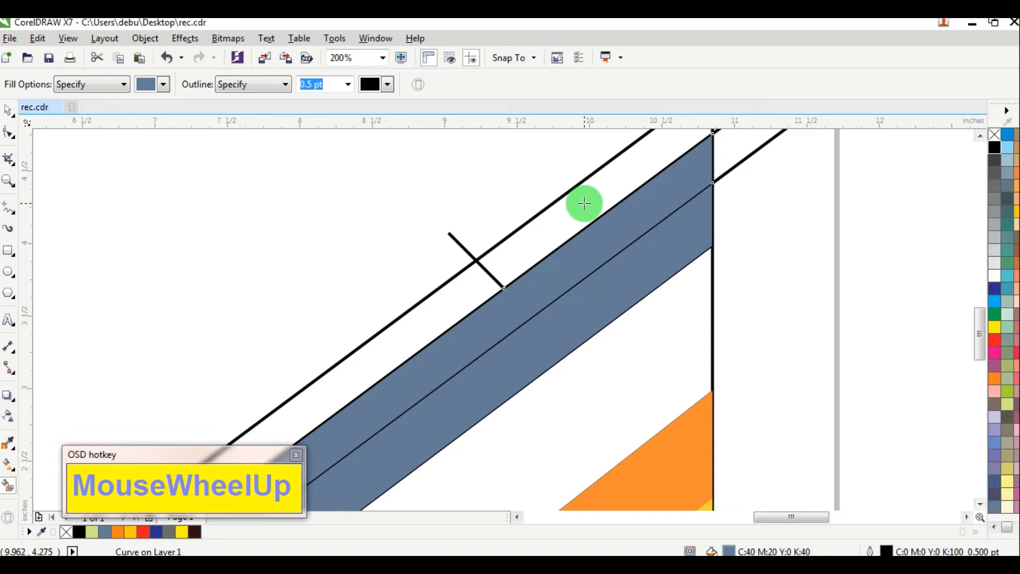
{"action": "left_click", "coordinate": [583, 202]}
{"action": "scroll", "coordinate": [583, 244], "scroll_direction": "down", "scroll_amount": 1}
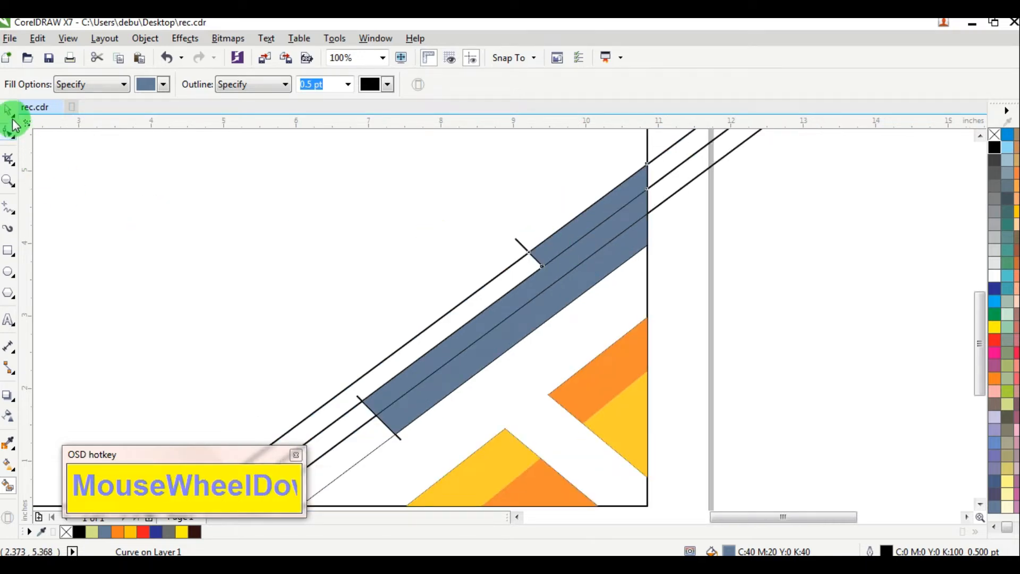
Fill the short outermost band with yellow (C0 M20 Y100 K0) and lighten it slightly with white
{"action": "left_click", "coordinate": [10, 110]}
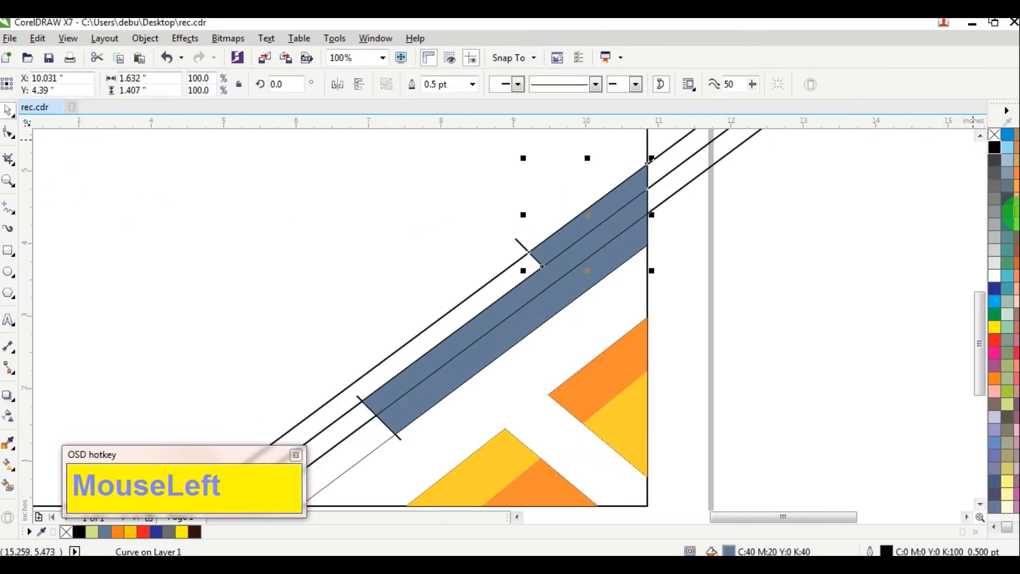
{"action": "left_click", "coordinate": [1013, 212]}
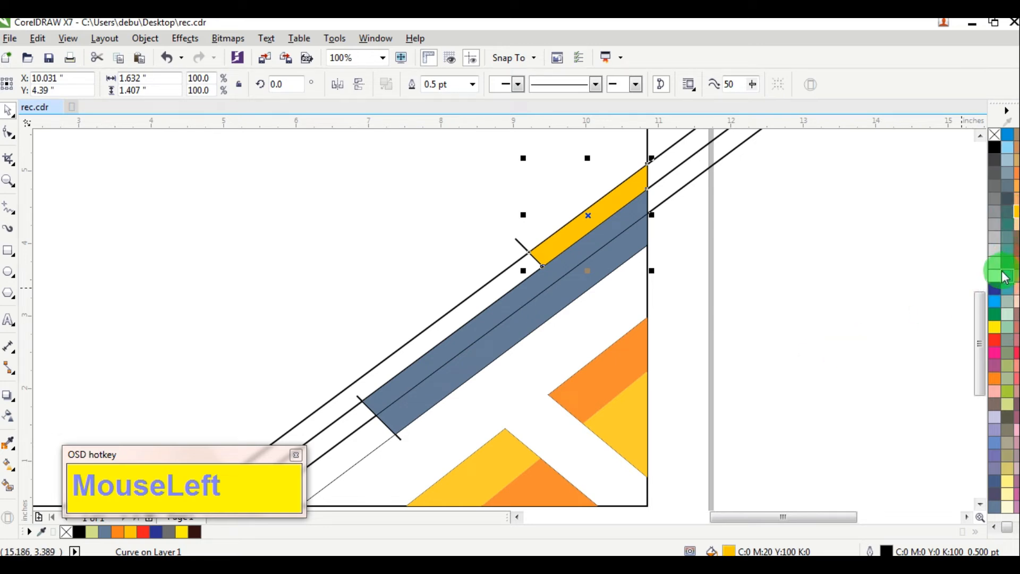
{"action": "left_click", "coordinate": [1004, 277], "text": "ctrl"}
{"action": "left_click", "coordinate": [744, 219]}
Fill the middle band with the same yellow, lightened to C0 M18 Y90 K0
{"action": "left_click", "coordinate": [599, 229]}
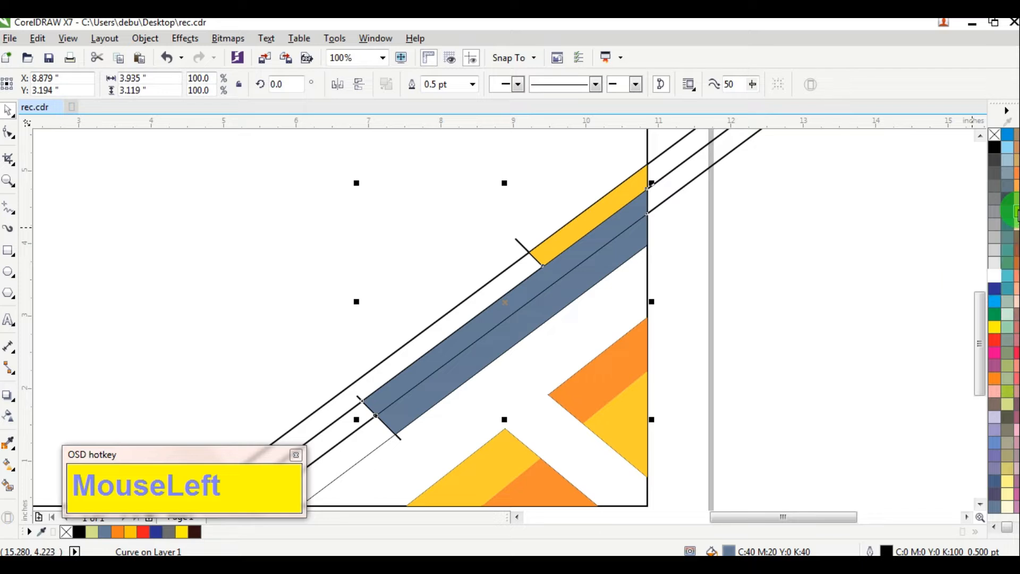
{"action": "left_click", "coordinate": [1013, 212]}
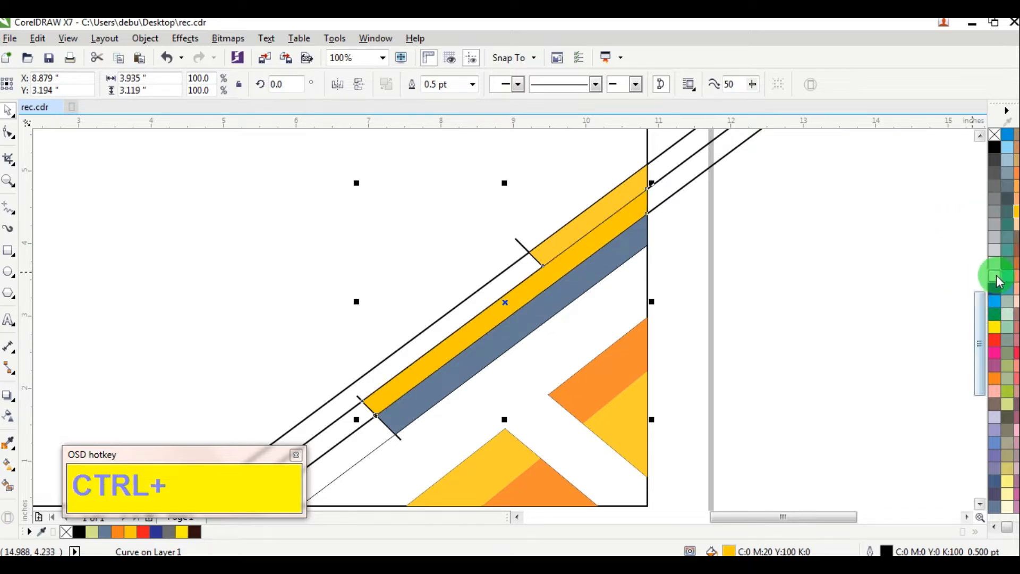
{"action": "left_click", "coordinate": [783, 257]}
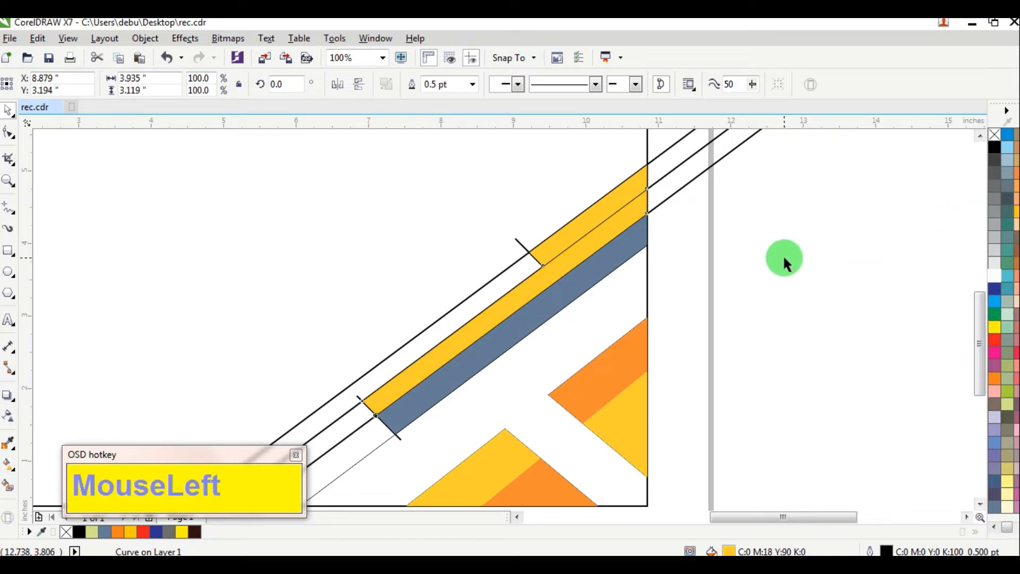
Copy the orange fill (C0 M54 Y90 K0) from the corner's orange piece onto the middle band
{"action": "left_click", "coordinate": [579, 281]}
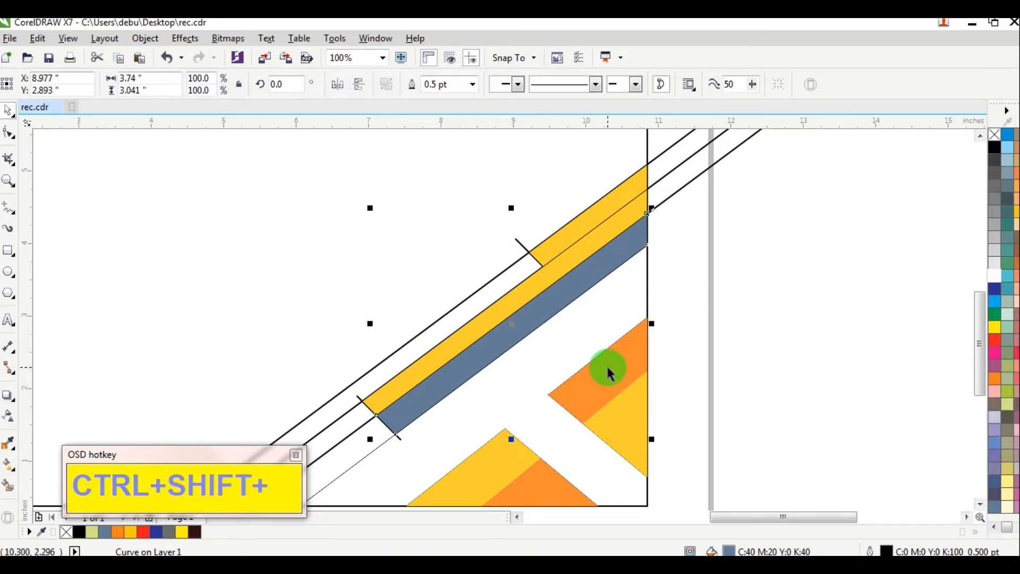
{"action": "left_click_drag", "start_coordinate": [608, 367], "coordinate": [584, 263]}
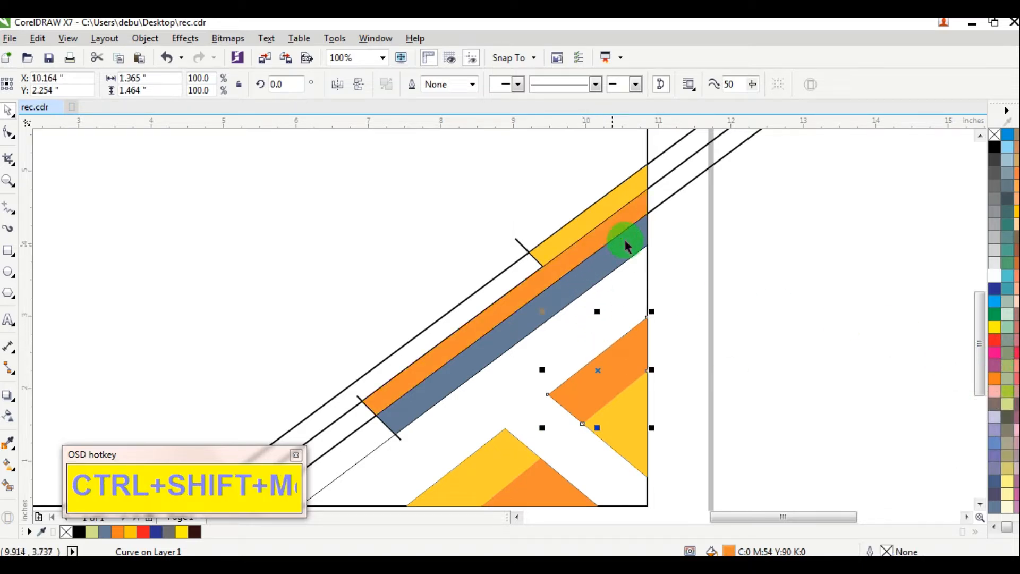
{"action": "left_click", "coordinate": [762, 250]}
Delete the three long diagonal construction lines, keeping the filled bands
{"action": "scroll", "coordinate": [758, 249], "scroll_direction": "down", "scroll_amount": 1}
{"action": "left_click_drag", "start_coordinate": [758, 249], "coordinate": [803, 175]}
{"action": "key", "text": "Delete"}
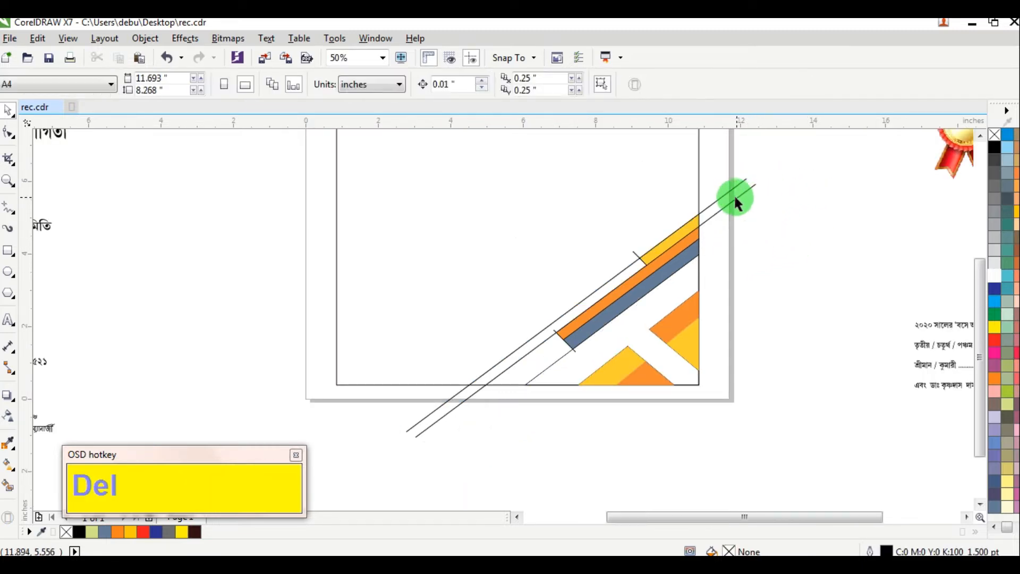
{"action": "mouse_move", "coordinate": [737, 194]}
{"action": "left_mouse_down"}
{"action": "mouse_move", "coordinate": [772, 173]}
{"action": "mouse_move", "coordinate": [747, 179]}
{"action": "left_mouse_up"}
{"action": "key", "text": "Delete"}
{"action": "left_click_drag", "start_coordinate": [639, 259], "coordinate": [633, 257]}
{"action": "key", "text": "Delete"}
Delete the two short cross lines at the ends of the bands
{"action": "left_click", "coordinate": [636, 251]}
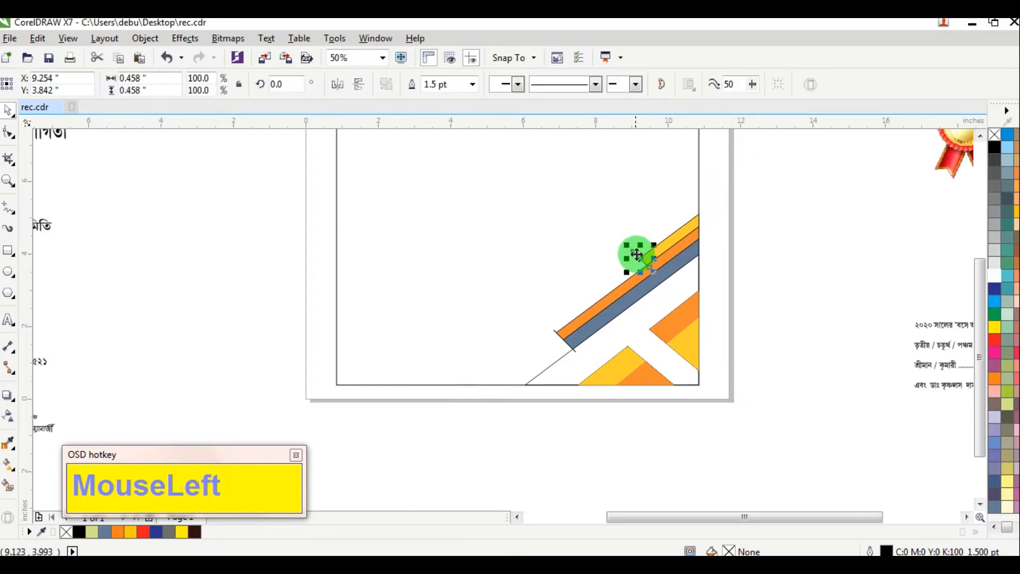
{"action": "key", "text": "Delete"}
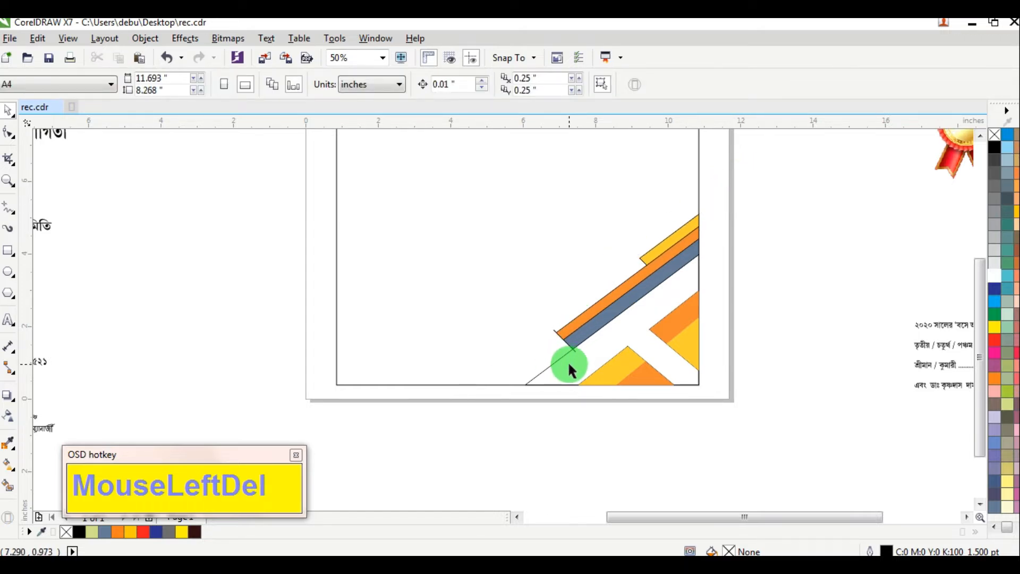
{"action": "left_click", "coordinate": [574, 363]}
{"action": "left_click", "coordinate": [816, 342]}
{"action": "scroll", "coordinate": [594, 364], "scroll_direction": "up", "scroll_amount": 1}
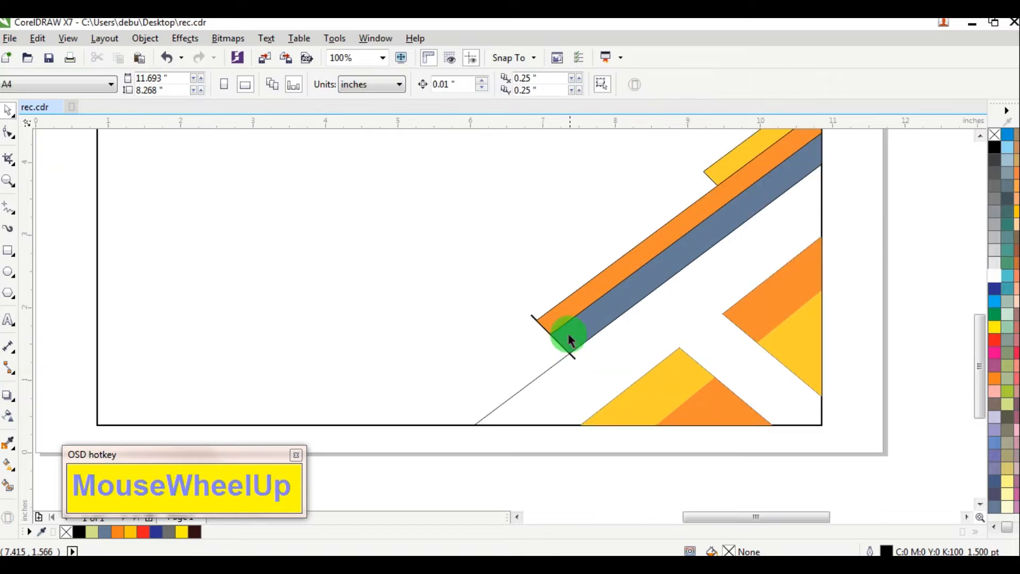
{"action": "left_click", "coordinate": [530, 317]}
{"action": "key", "text": "Delete"}
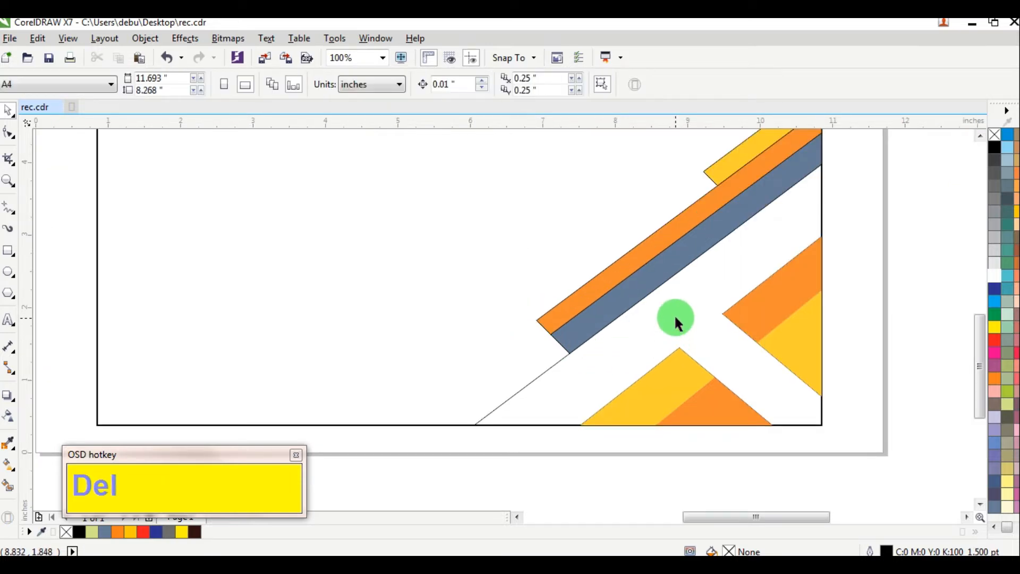
Refill the corner shape with the deep brown document colour and remove the outlines from all eight pieces of the corner design
{"action": "left_click", "coordinate": [676, 317]}
{"action": "left_click", "coordinate": [194, 531]}
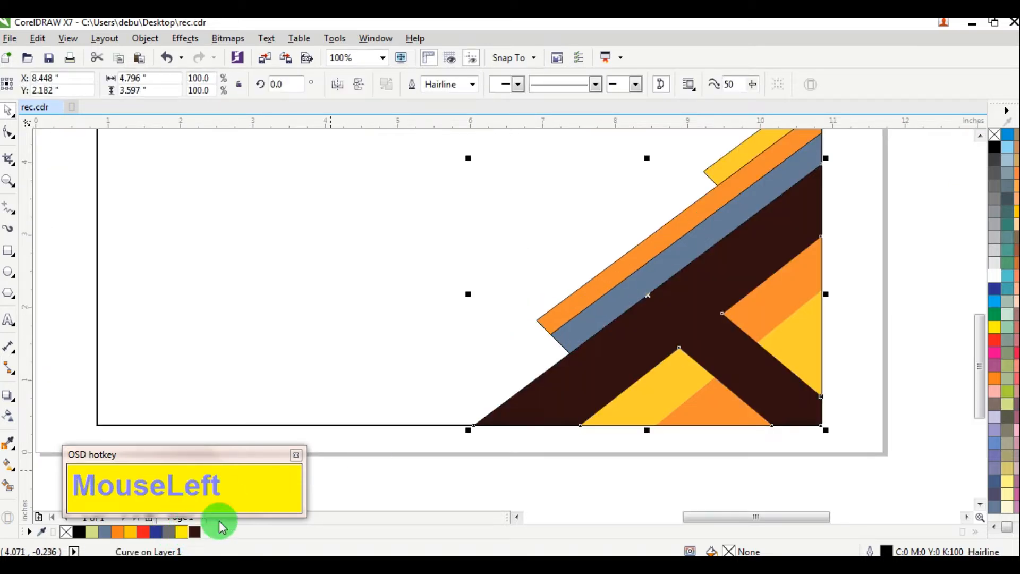
{"action": "scroll", "coordinate": [413, 450], "scroll_direction": "down", "scroll_amount": 1}
{"action": "left_click", "coordinate": [640, 284]}
{"action": "mouse_move", "coordinate": [684, 227]}
{"action": "left_mouse_down"}
{"action": "mouse_move", "coordinate": [426, 433]}
{"action": "mouse_move", "coordinate": [401, 467]}
{"action": "left_mouse_up"}
{"action": "right_click", "coordinate": [994, 135]}
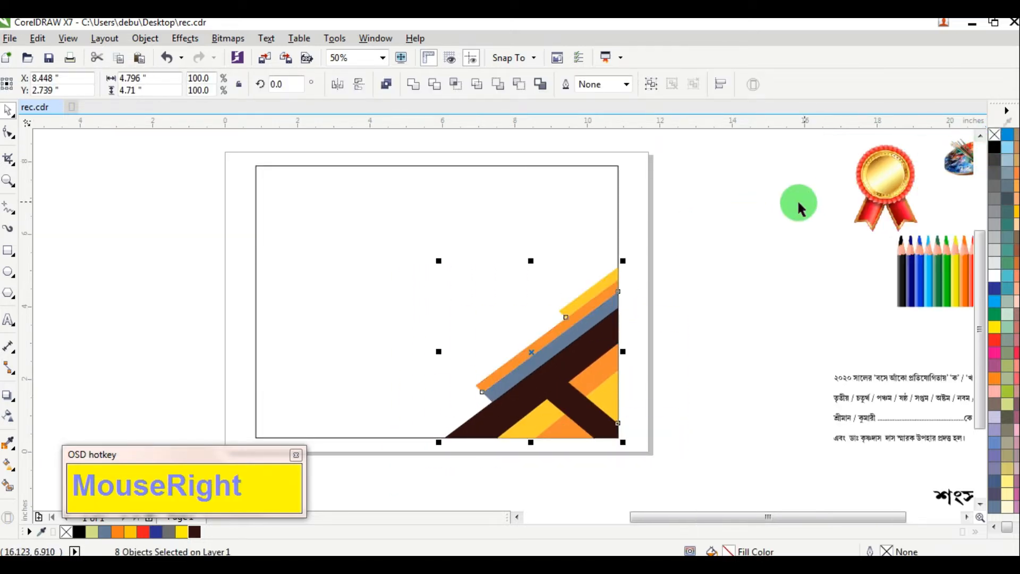
{"action": "left_click", "coordinate": [601, 277]}
{"action": "scroll", "coordinate": [564, 340], "scroll_direction": "up", "scroll_amount": 2}
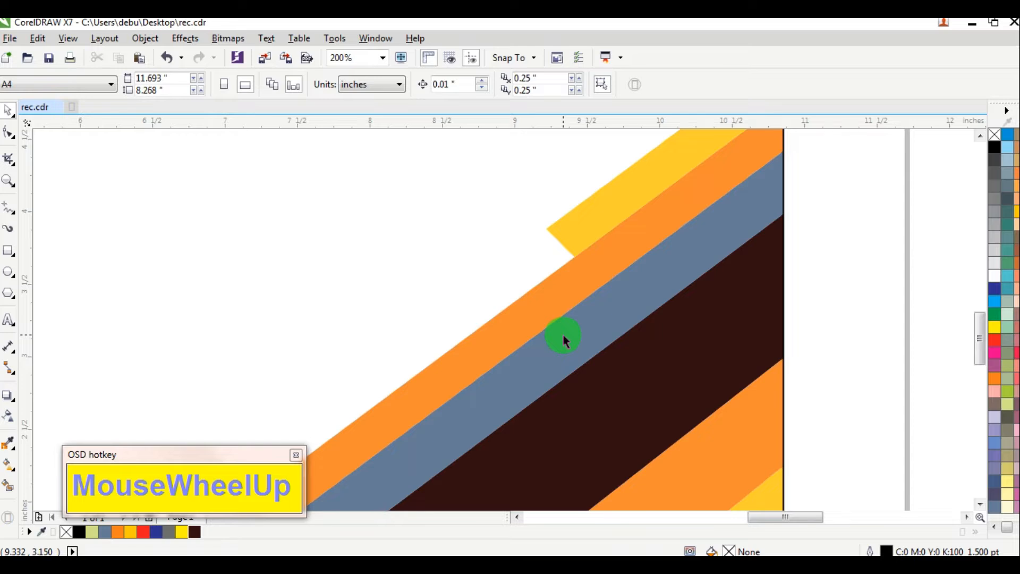
{"action": "scroll", "coordinate": [564, 339], "scroll_direction": "down", "scroll_amount": 3}
Fill the 10 by 7.5 inch certificate frame rectangle with pale cream
{"action": "left_click", "coordinate": [549, 243]}
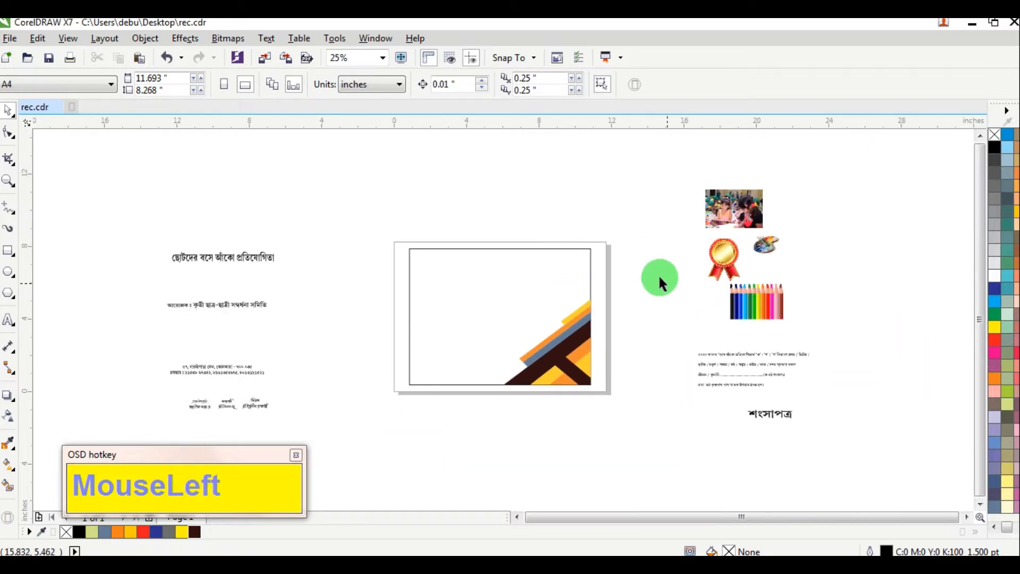
{"action": "left_click", "coordinate": [539, 269]}
{"action": "left_click", "coordinate": [1007, 504]}
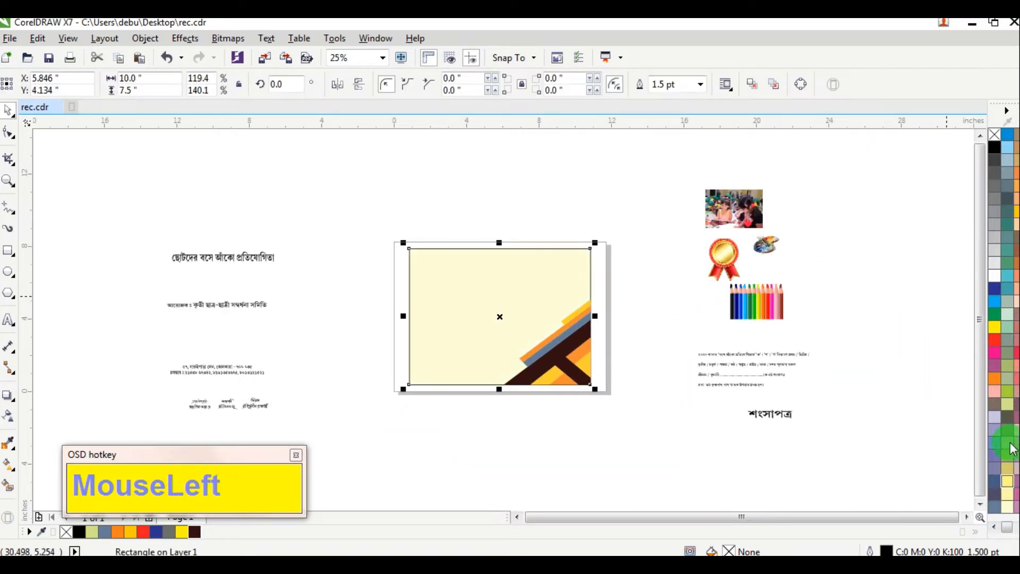
Remove the outline from the pale cream certificate frame rectangle
{"action": "right_click", "coordinate": [994, 134]}
{"action": "left_click", "coordinate": [649, 396]}
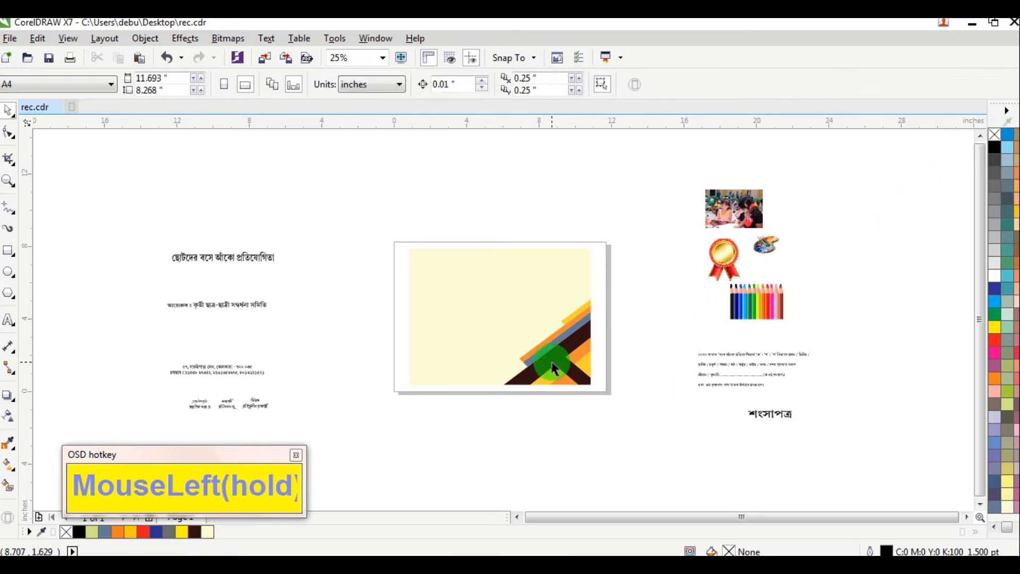
{"action": "scroll", "coordinate": [551, 359], "scroll_direction": "up", "scroll_amount": 2}
{"action": "scroll", "coordinate": [552, 358], "scroll_direction": "down", "scroll_amount": 2}
Select all eight pieces of the corner design and enlarge them proportionally toward the upper left, keeping them anchored in the lower-right corner
{"action": "left_click_drag", "start_coordinate": [653, 269], "coordinate": [406, 417]}
{"action": "scroll", "coordinate": [531, 345], "scroll_direction": "up", "scroll_amount": 2}
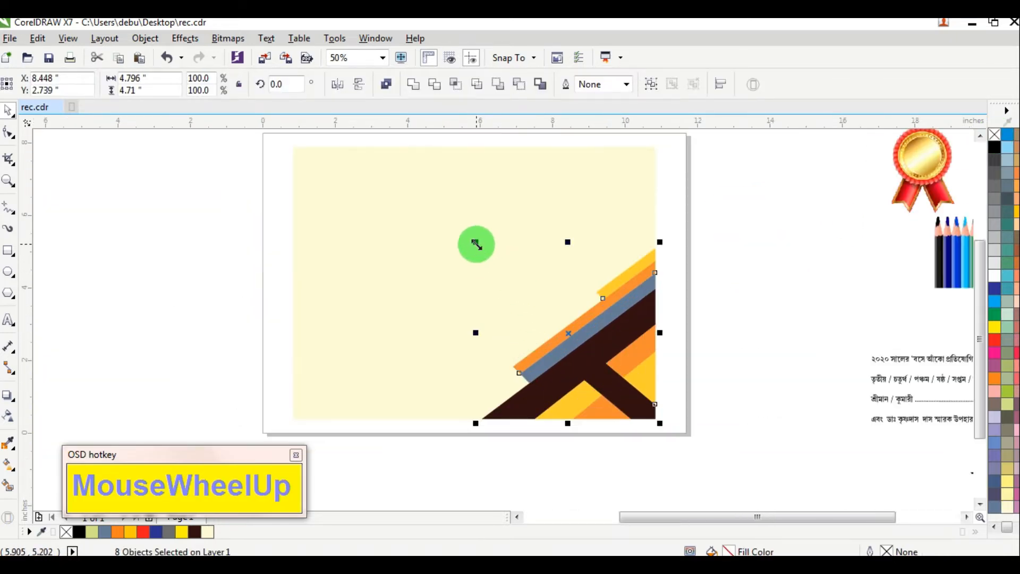
{"action": "left_click_drag", "start_coordinate": [475, 242], "coordinate": [432, 221]}
{"action": "left_click", "coordinate": [722, 215]}
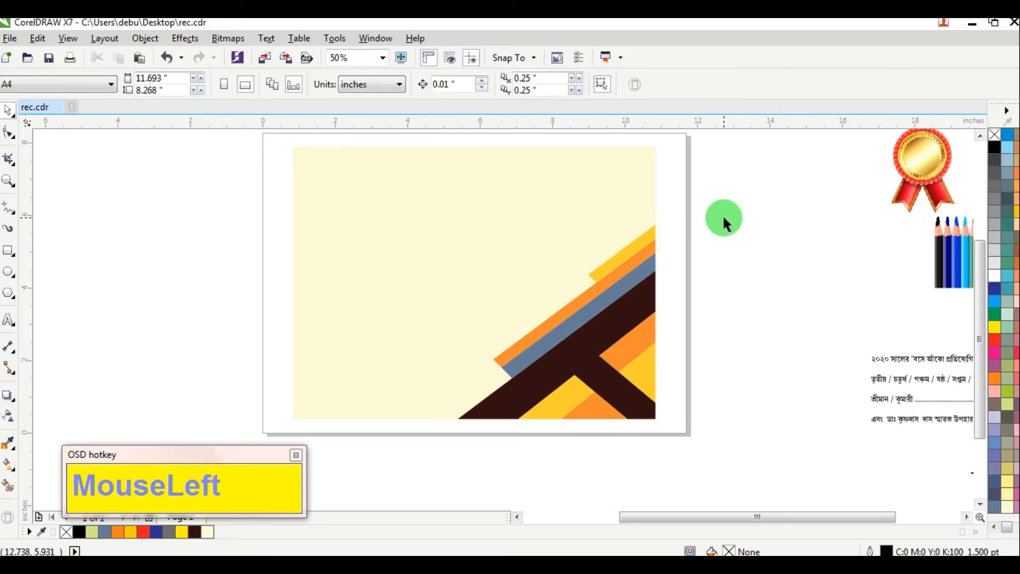
Apply a vertical linear fountain fill to the frame rectangle from its top edge to its bottom edge, with yellow at the bottom end
{"action": "left_click", "coordinate": [481, 197]}
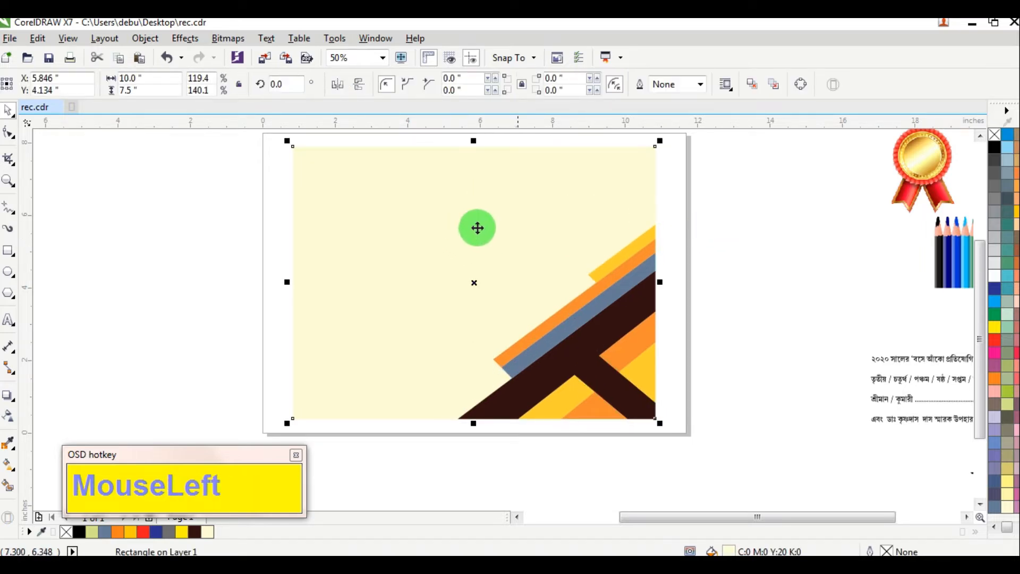
{"action": "left_click", "coordinate": [10, 465]}
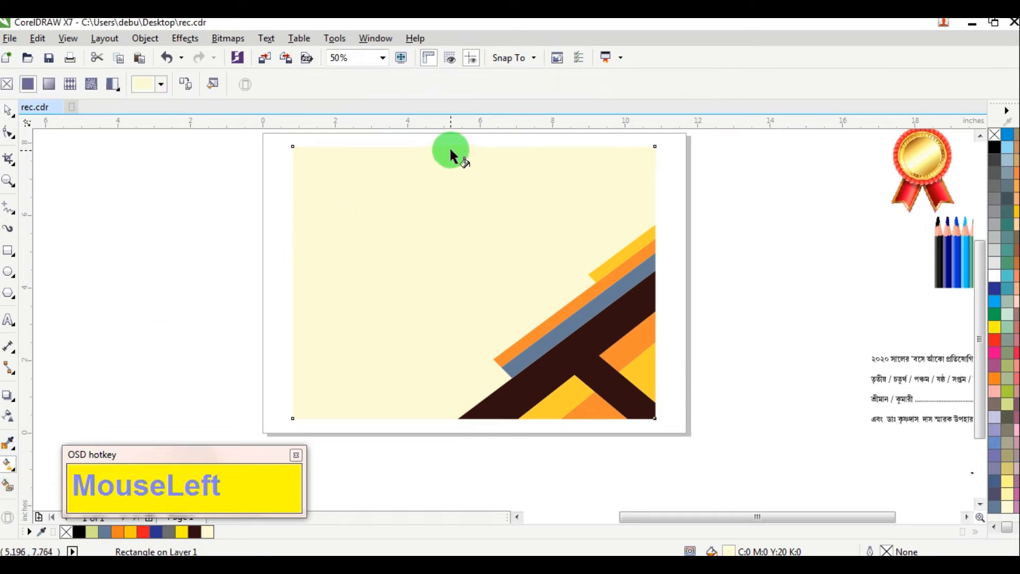
{"action": "left_click_drag", "start_coordinate": [450, 150], "coordinate": [447, 418]}
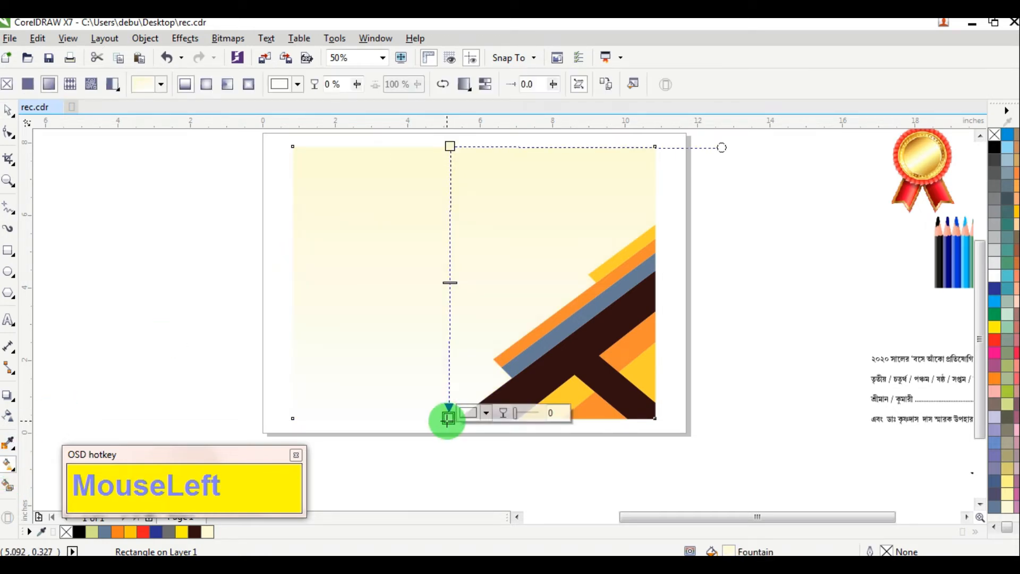
{"action": "left_click", "coordinate": [999, 392]}
{"action": "left_click", "coordinate": [1013, 242]}
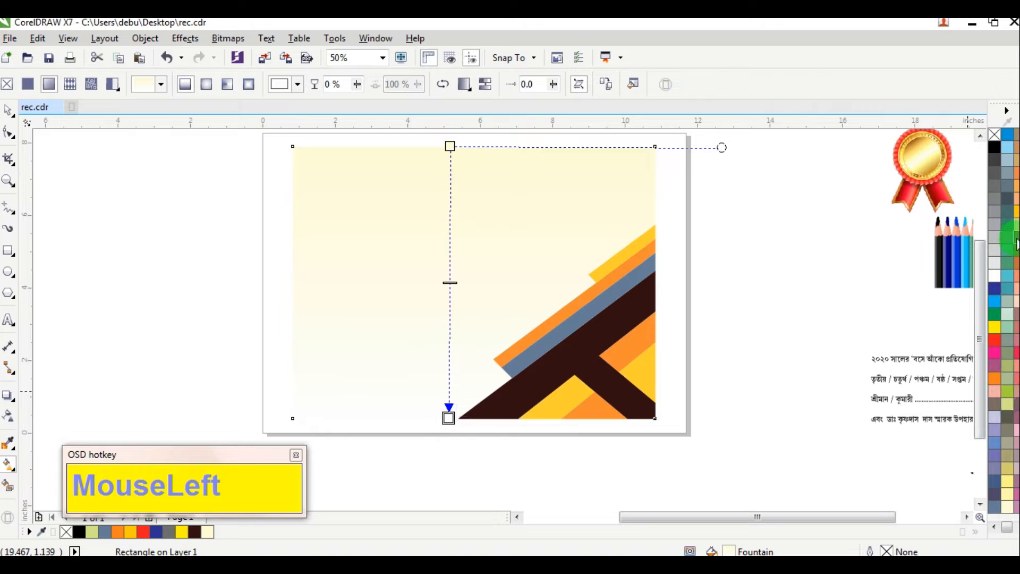
{"action": "left_click", "coordinate": [997, 330]}
Make the fountain fill's top end yellow and add a pale cream colour node at 18% below it
{"action": "left_click", "coordinate": [449, 146]}
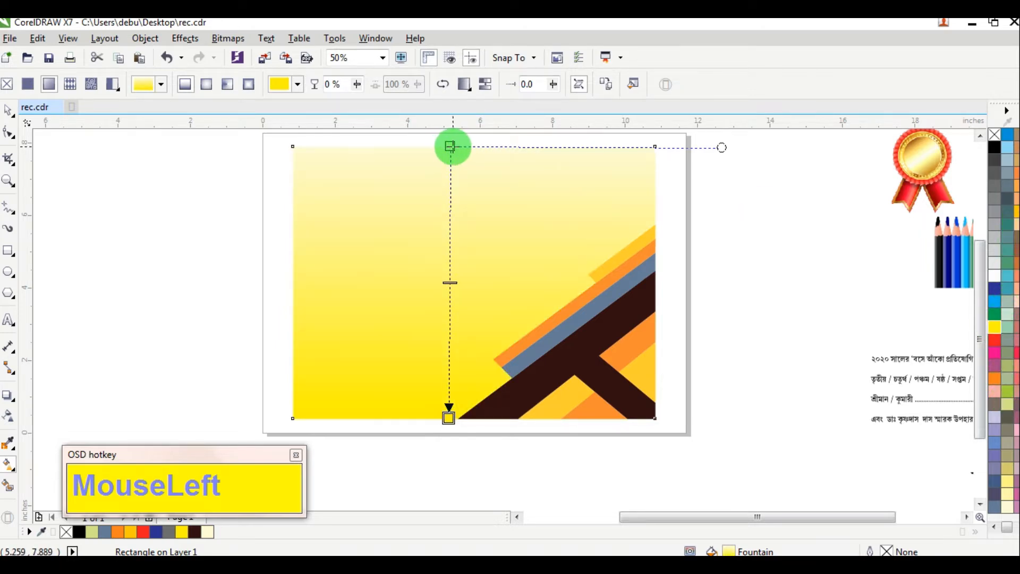
{"action": "left_click", "coordinate": [1008, 277]}
{"action": "left_click_drag", "start_coordinate": [1005, 335], "coordinate": [450, 194]}
{"action": "double_click", "coordinate": [450, 170]}
{"action": "left_click", "coordinate": [1007, 508]}
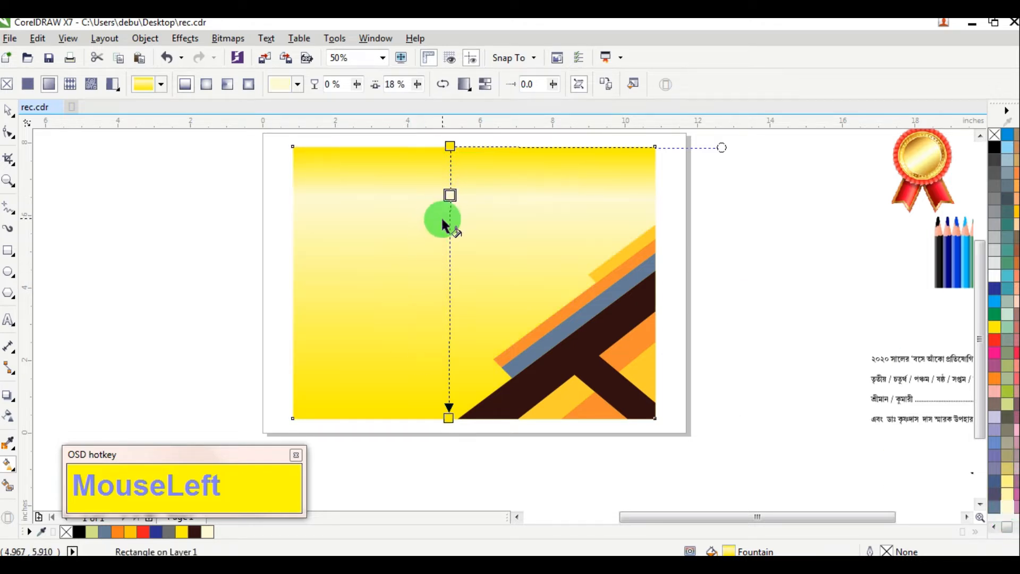
Add a second cream node near the fill's bottom end and stretch both yellow end nodes slightly beyond the frame's top and bottom edges
{"action": "double_click", "coordinate": [450, 216]}
{"action": "left_click_drag", "start_coordinate": [448, 213], "coordinate": [466, 380]}
{"action": "left_click", "coordinate": [440, 198]}
{"action": "left_click_drag", "start_coordinate": [449, 193], "coordinate": [451, 186]}
{"action": "left_click_drag", "start_coordinate": [450, 147], "coordinate": [450, 134]}
{"action": "left_click_drag", "start_coordinate": [454, 371], "coordinate": [447, 379]}
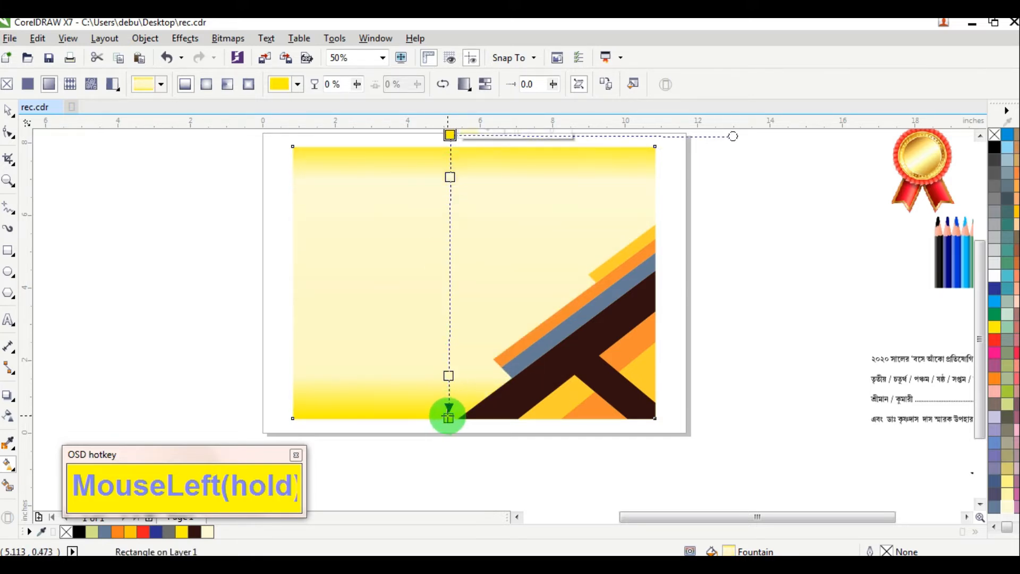
{"action": "left_click", "coordinate": [447, 423]}
{"action": "left_click_drag", "start_coordinate": [447, 425], "coordinate": [448, 424]}
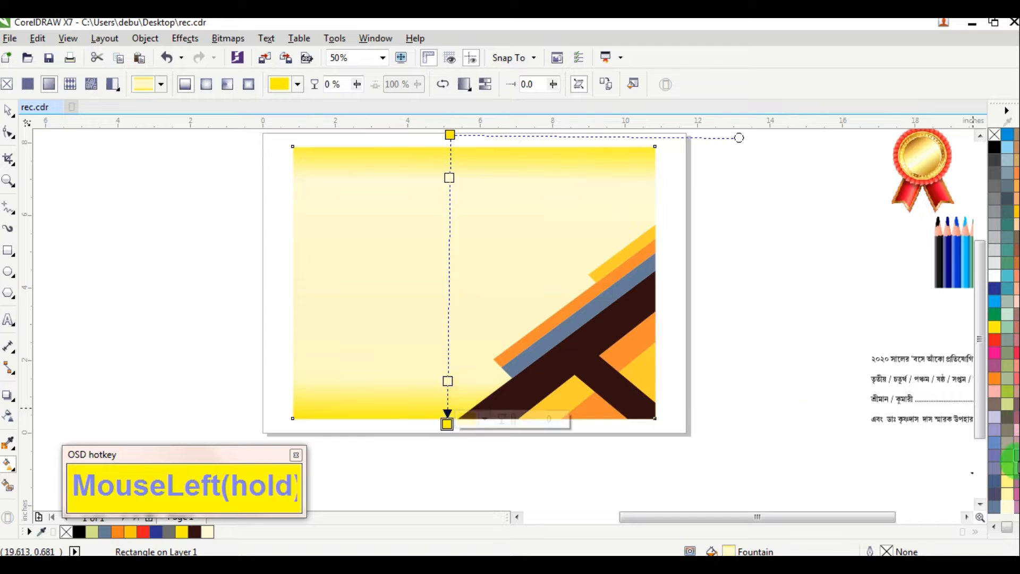
Recolour both end nodes of the fountain fill light yellow and pull them slightly inside the frame for a softer gradient
{"action": "left_click", "coordinate": [450, 135]}
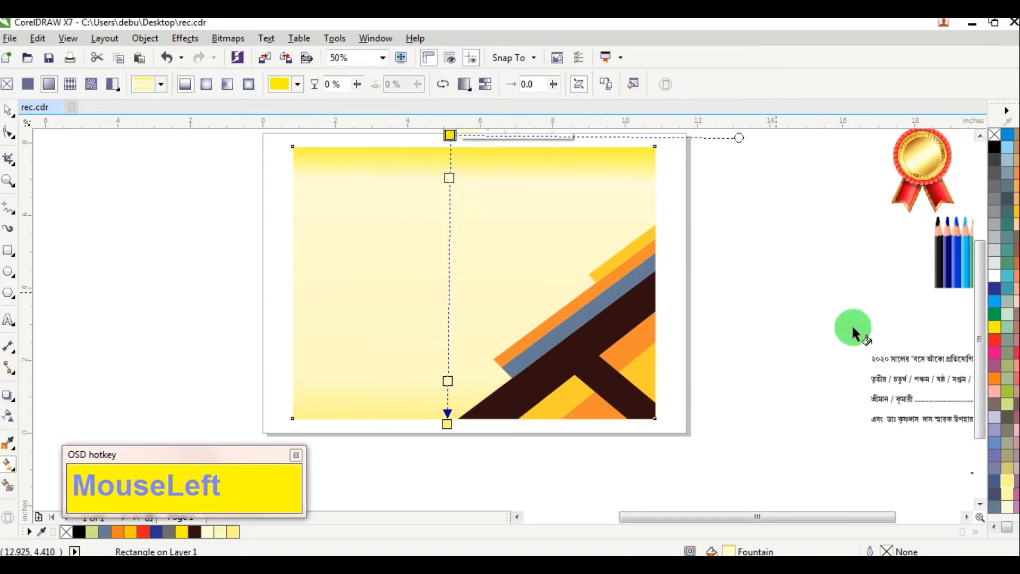
{"action": "left_click", "coordinate": [1009, 494]}
{"action": "left_click_drag", "start_coordinate": [1009, 491], "coordinate": [436, 337]}
{"action": "mouse_move", "coordinate": [450, 387]}
{"action": "left_mouse_down"}
{"action": "mouse_move", "coordinate": [448, 364]}
{"action": "mouse_move", "coordinate": [448, 425]}
{"action": "mouse_move", "coordinate": [446, 395]}
{"action": "left_mouse_up"}
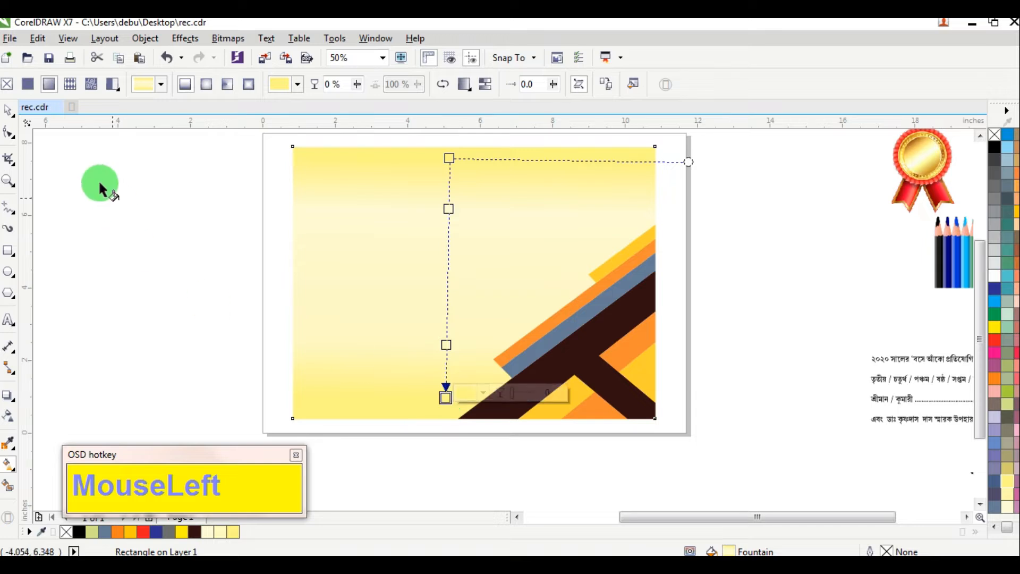
{"action": "left_click", "coordinate": [12, 122]}
{"action": "left_click", "coordinate": [143, 224]}
{"action": "scroll", "coordinate": [143, 224], "scroll_direction": "down", "scroll_amount": 1}
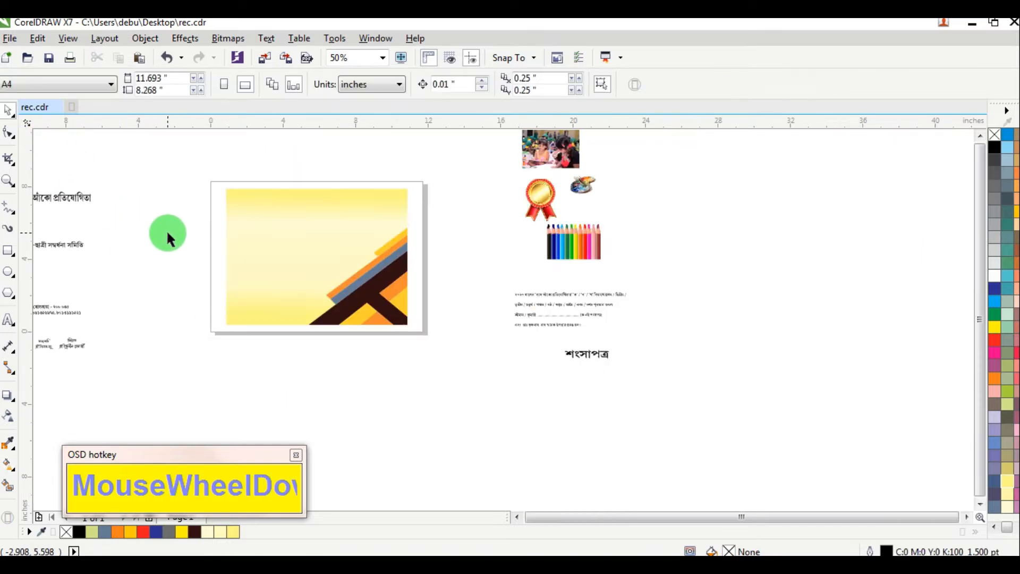
{"action": "scroll", "coordinate": [266, 208], "scroll_direction": "up", "scroll_amount": 1}
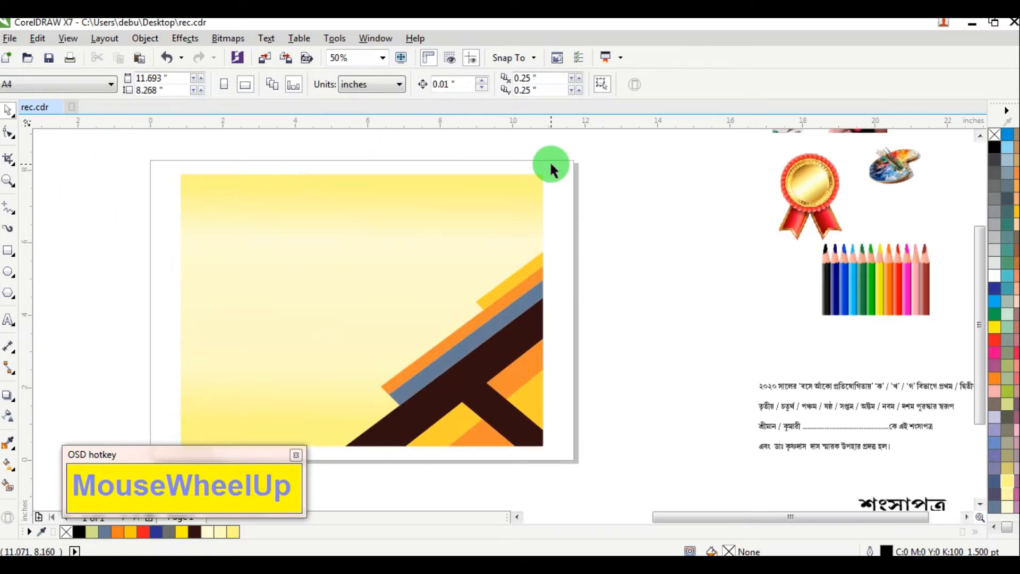
Move the coloured pencils image beside the page, rotate it to about 220 degrees and place it above the frame's upper-left corner
{"action": "scroll", "coordinate": [550, 169], "scroll_direction": "down", "scroll_amount": 1}
{"action": "mouse_move", "coordinate": [722, 227]}
{"action": "left_mouse_down"}
{"action": "mouse_move", "coordinate": [312, 216]}
{"action": "mouse_move", "coordinate": [368, 253]}
{"action": "left_mouse_up"}
{"action": "scroll", "coordinate": [344, 223], "scroll_direction": "up", "scroll_amount": 1}
{"action": "left_click", "coordinate": [338, 211]}
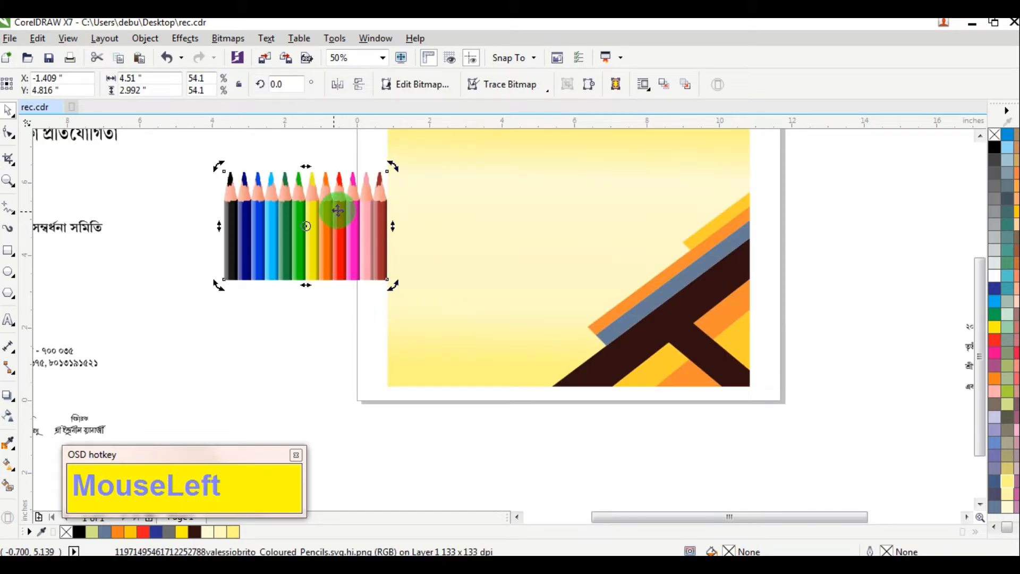
{"action": "mouse_move", "coordinate": [394, 168]}
{"action": "left_mouse_down"}
{"action": "mouse_move", "coordinate": [287, 290]}
{"action": "mouse_move", "coordinate": [300, 199]}
{"action": "left_mouse_up"}
{"action": "scroll", "coordinate": [311, 292], "scroll_direction": "down", "scroll_amount": 1}
{"action": "left_click", "coordinate": [312, 225]}
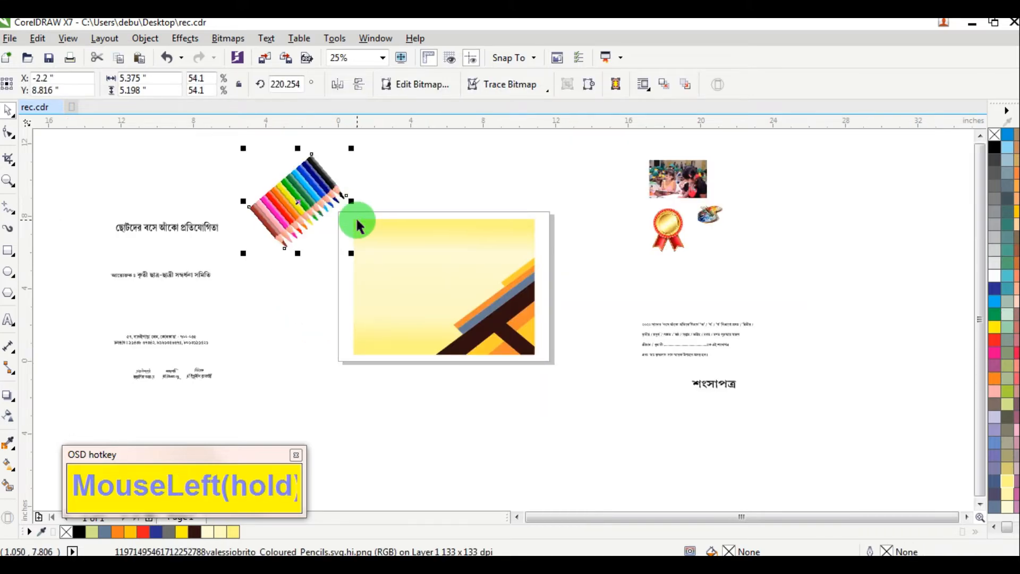
PowerClip the rotated pencils image inside the certificate frame rectangle
{"action": "scroll", "coordinate": [355, 219], "scroll_direction": "up", "scroll_amount": 1}
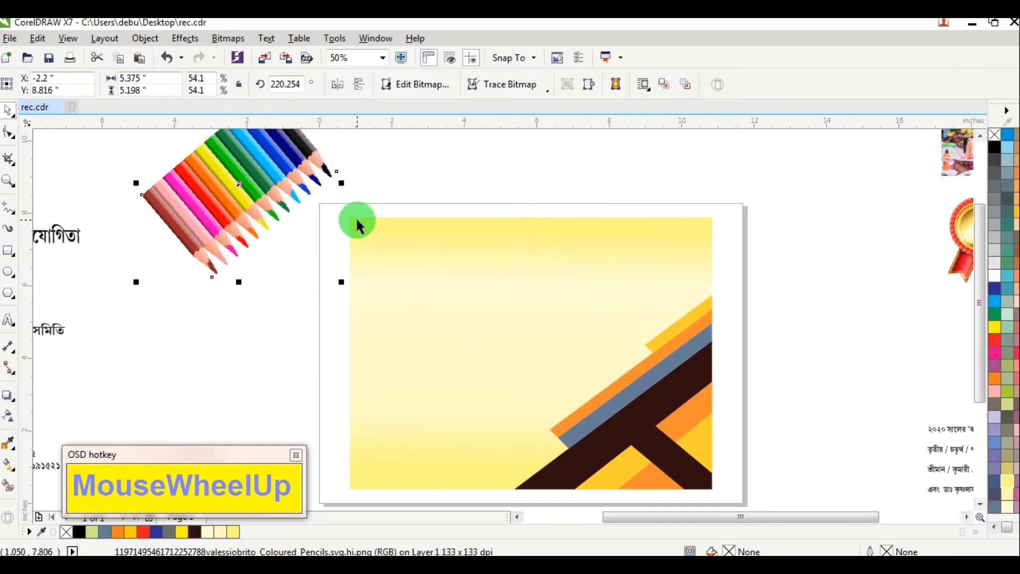
{"action": "left_click", "coordinate": [187, 37]}
{"action": "mouse_move", "coordinate": [148, 41]}
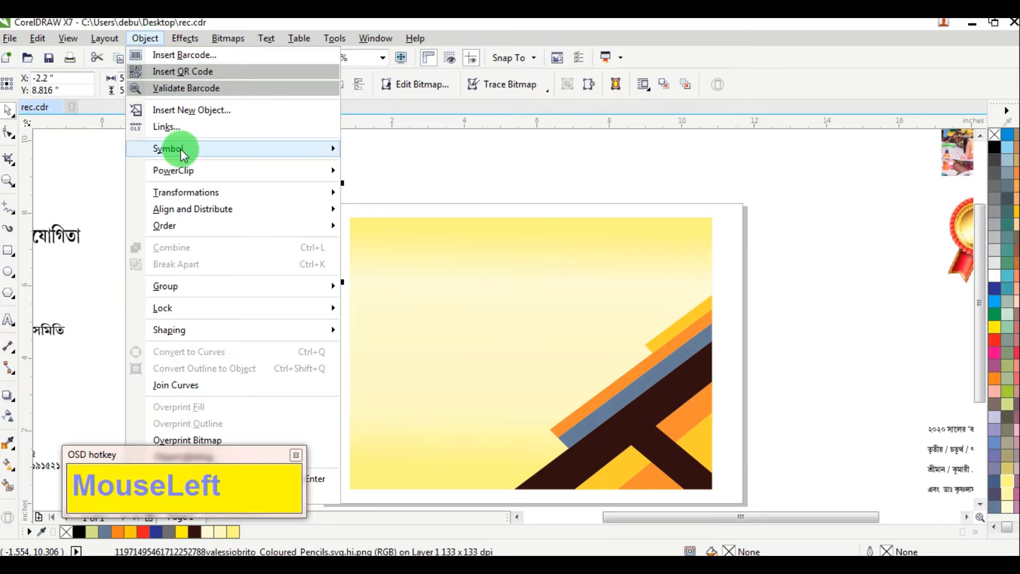
{"action": "mouse_move", "coordinate": [189, 170]}
{"action": "left_click", "coordinate": [374, 170]}
{"action": "left_click", "coordinate": [379, 250]}
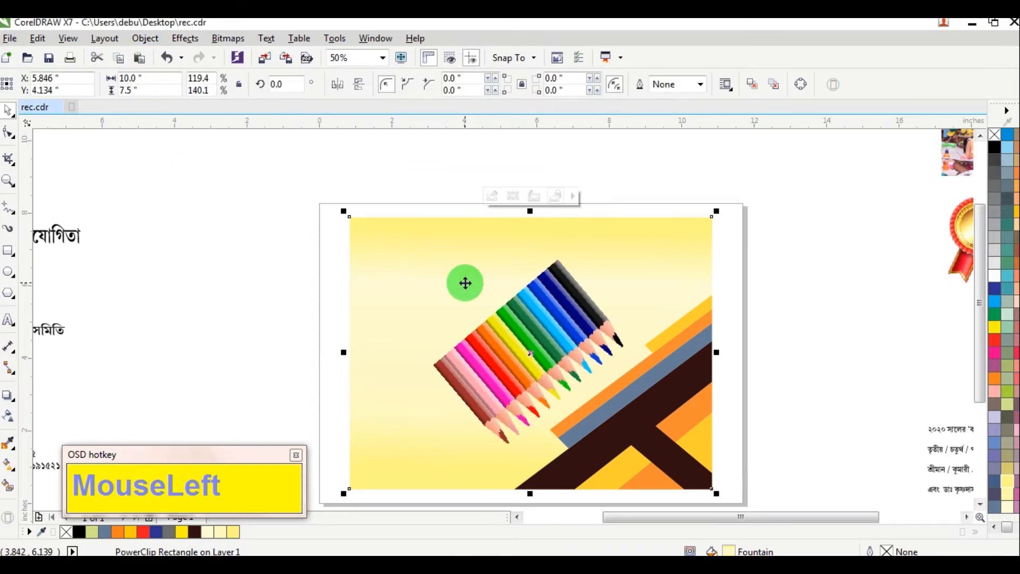
Edit the PowerClip contents, move the pencils over the frame's upper-left corner and scale them proportionally about their centre to 43.2%
{"action": "left_click", "coordinate": [533, 327], "text": "ctrl"}
{"action": "mouse_move", "coordinate": [533, 327]}
{"action": "left_mouse_down"}
{"action": "mouse_move", "coordinate": [387, 231]}
{"action": "mouse_move", "coordinate": [396, 249]}
{"action": "left_mouse_up"}
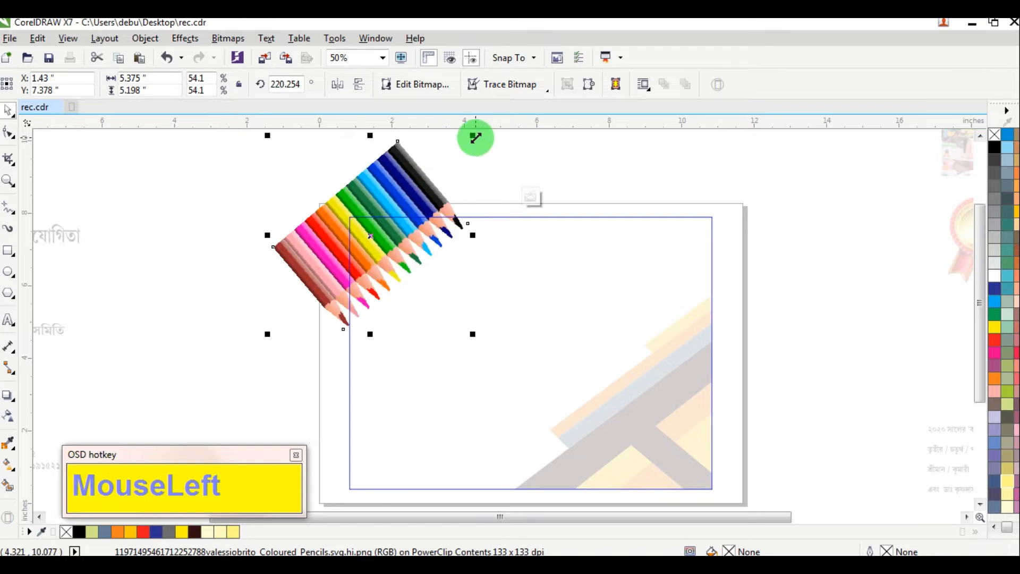
{"action": "left_click_drag", "start_coordinate": [475, 137], "coordinate": [465, 150]}
{"action": "left_click", "coordinate": [318, 221]}
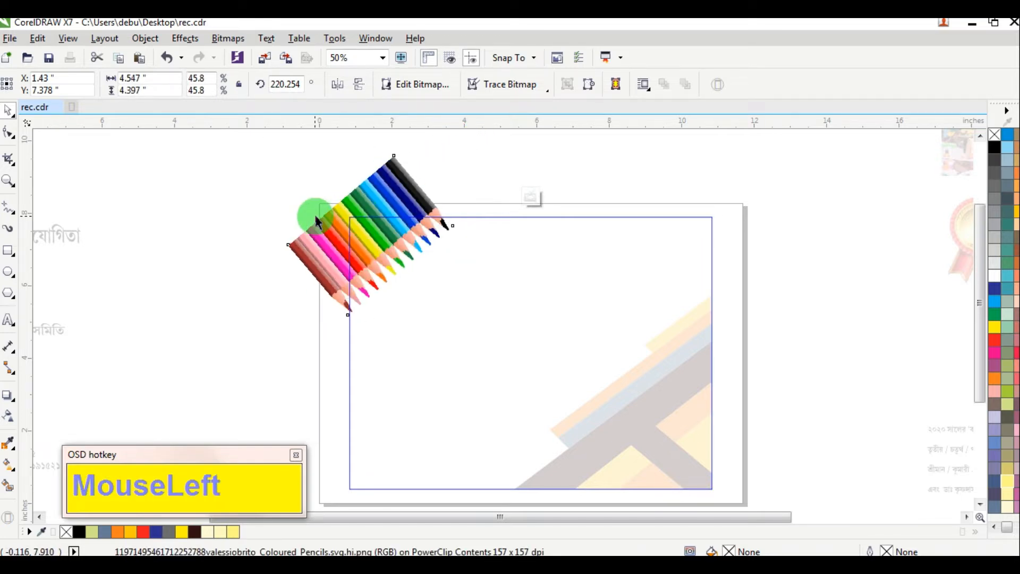
{"action": "left_click", "coordinate": [321, 196]}
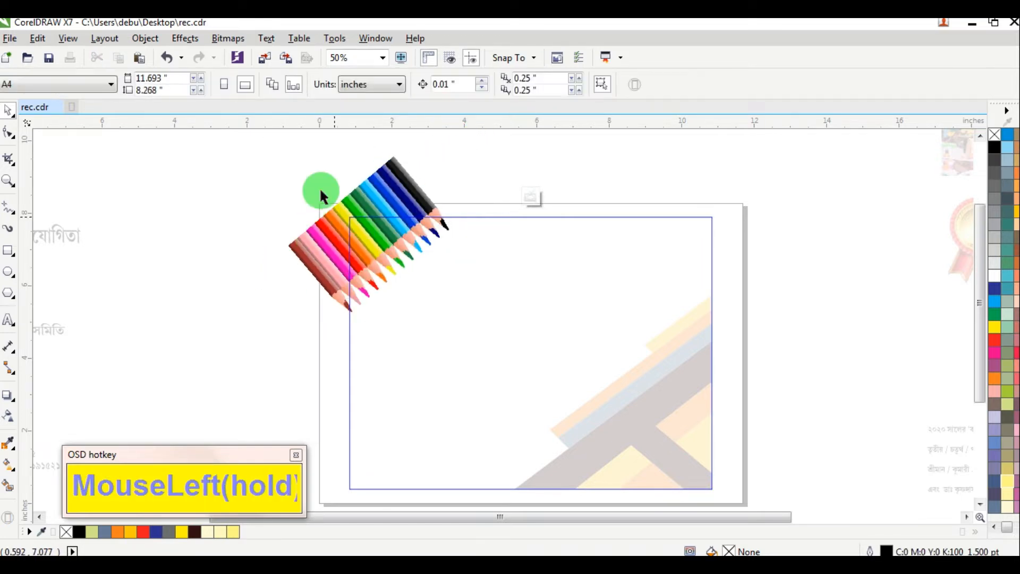
{"action": "left_click", "coordinate": [312, 246]}
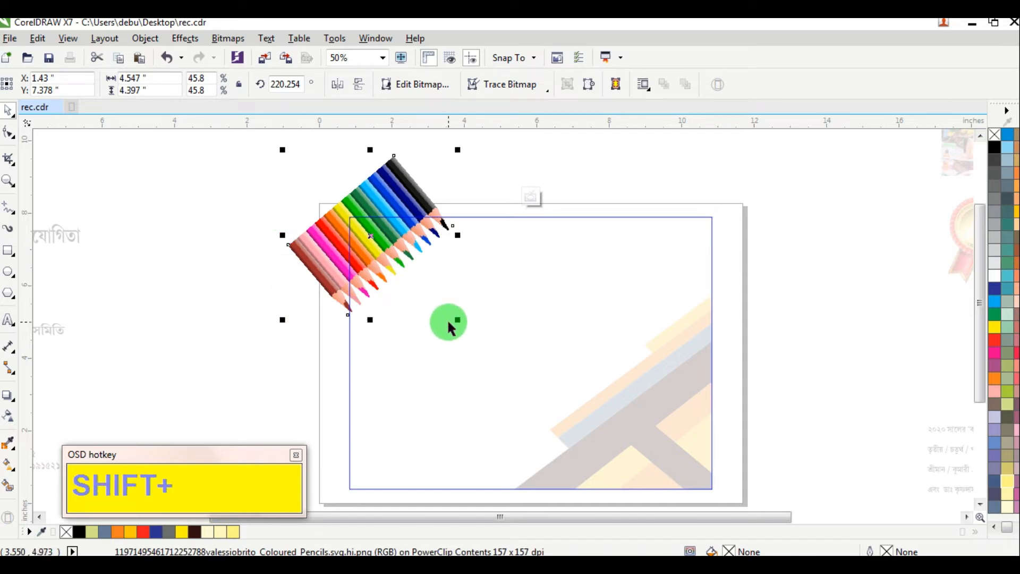
{"action": "left_click_drag", "start_coordinate": [456, 320], "coordinate": [451, 315]}
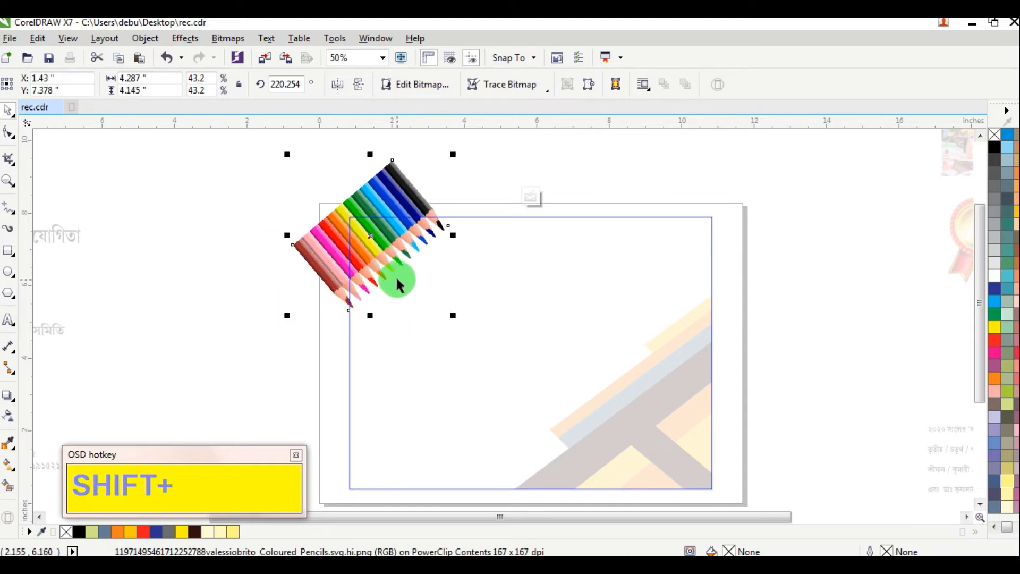
Shift the pencils slightly right and down within the frame's corner and finish editing the PowerClip
{"action": "scroll", "coordinate": [395, 275], "scroll_direction": "up", "scroll_amount": 1}
{"action": "mouse_move", "coordinate": [361, 238]}
{"action": "left_mouse_down"}
{"action": "mouse_move", "coordinate": [386, 236]}
{"action": "mouse_move", "coordinate": [388, 247]}
{"action": "left_mouse_up"}
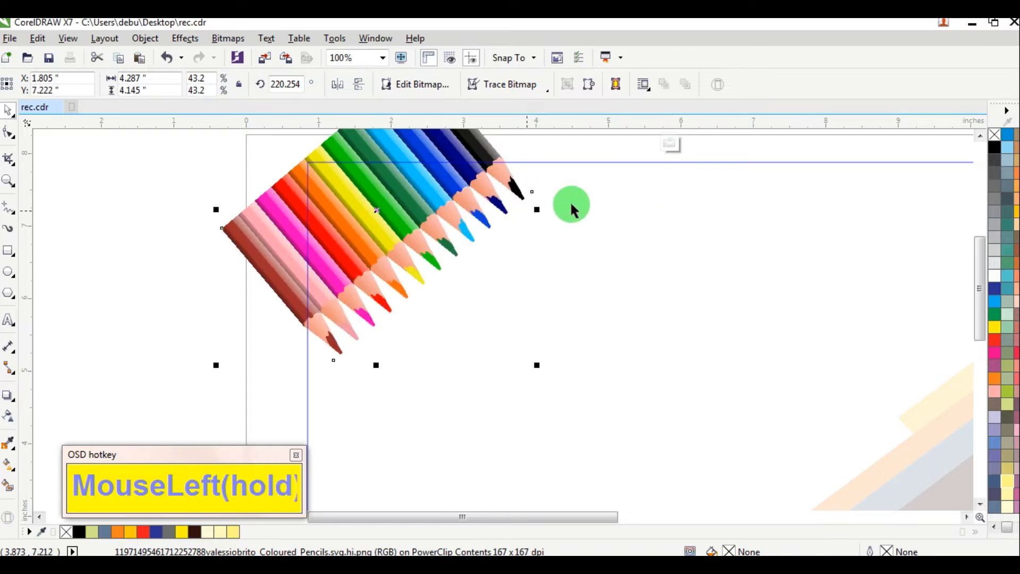
{"action": "left_click", "coordinate": [672, 152]}
{"action": "scroll", "coordinate": [443, 234], "scroll_direction": "down", "scroll_amount": 1}
{"action": "left_click", "coordinate": [253, 213]}
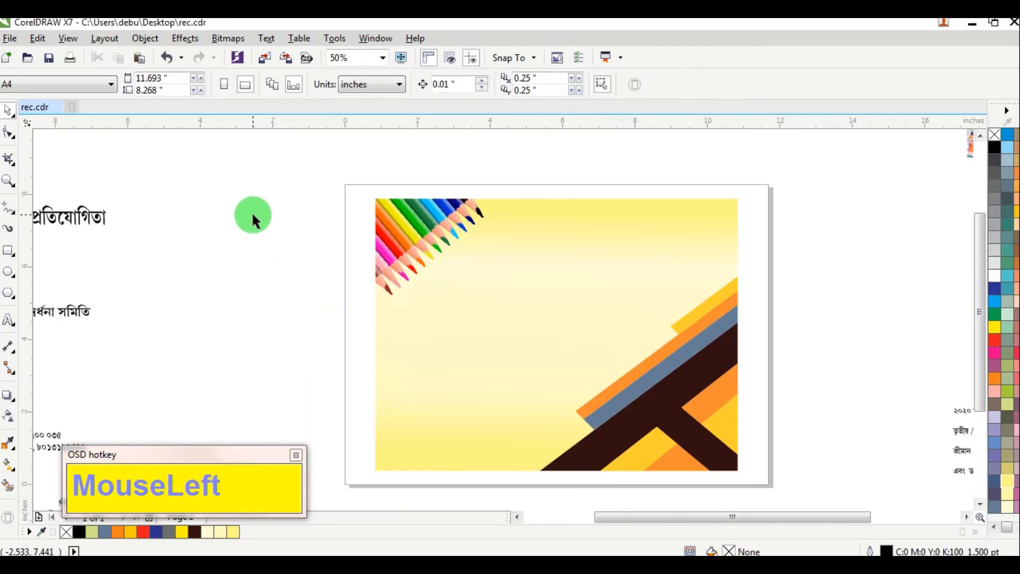
Reopen the frame's PowerClip contents, shrink the pencils a little, tuck them into the upper-left corner and finish editing
{"action": "left_click", "coordinate": [425, 225], "text": "ctrl"}
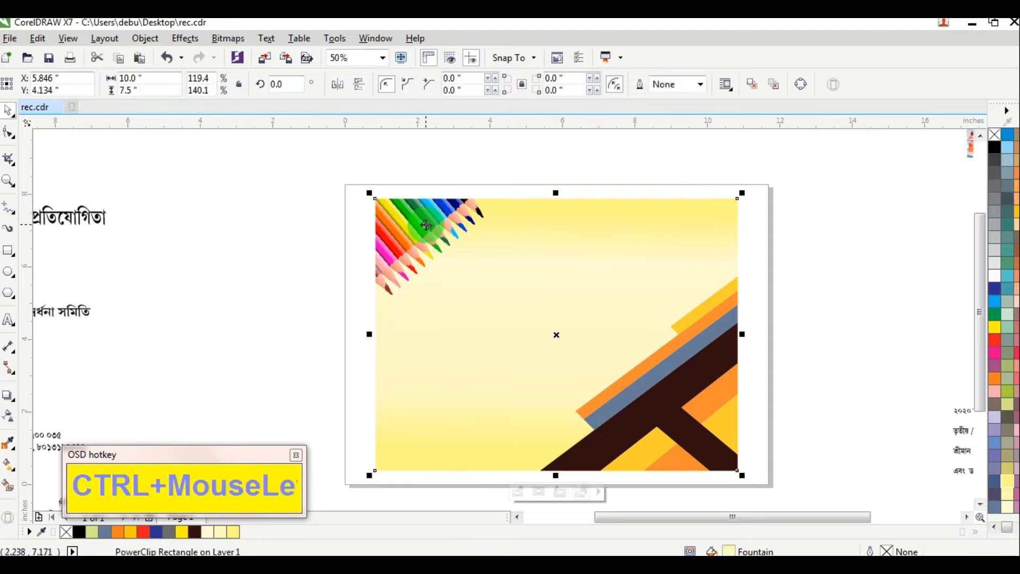
{"action": "left_click", "coordinate": [426, 224]}
{"action": "left_click_drag", "start_coordinate": [493, 301], "coordinate": [394, 210]}
{"action": "scroll", "coordinate": [420, 224], "scroll_direction": "up", "scroll_amount": 1}
{"action": "left_click", "coordinate": [206, 317], "text": "ctrl"}
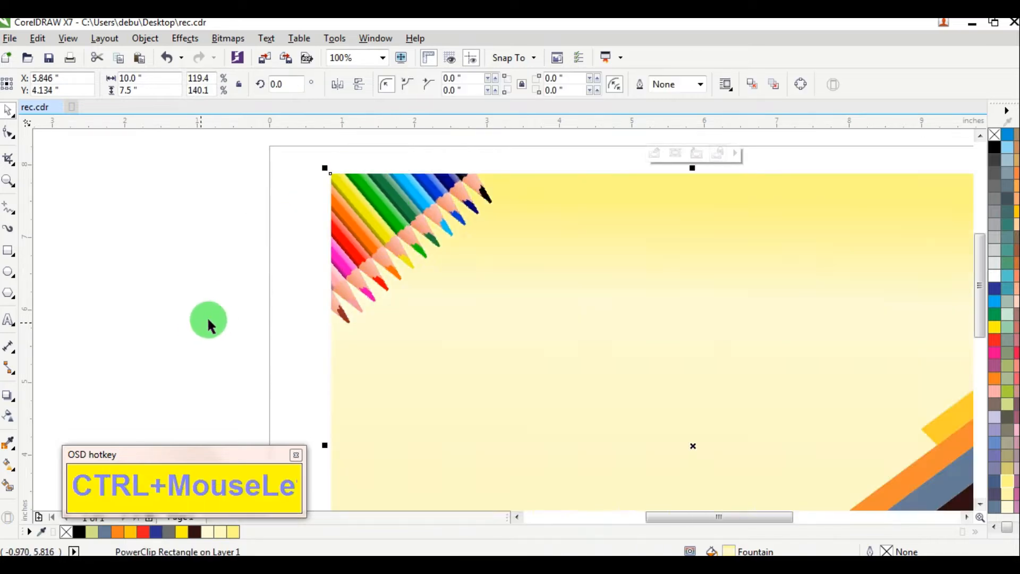
{"action": "scroll", "coordinate": [212, 318], "scroll_direction": "down", "scroll_amount": 2}
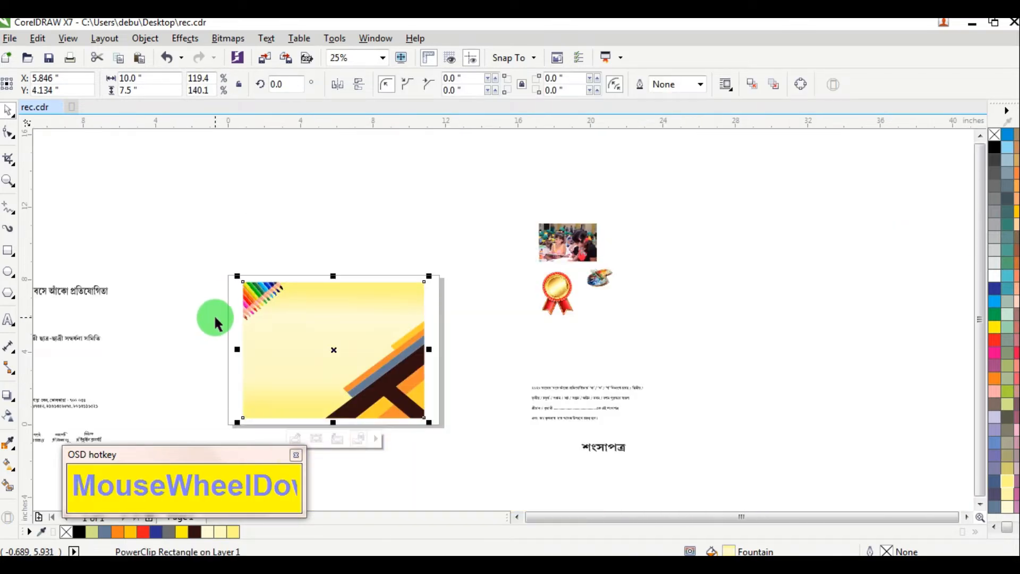
{"action": "left_click", "coordinate": [333, 204]}
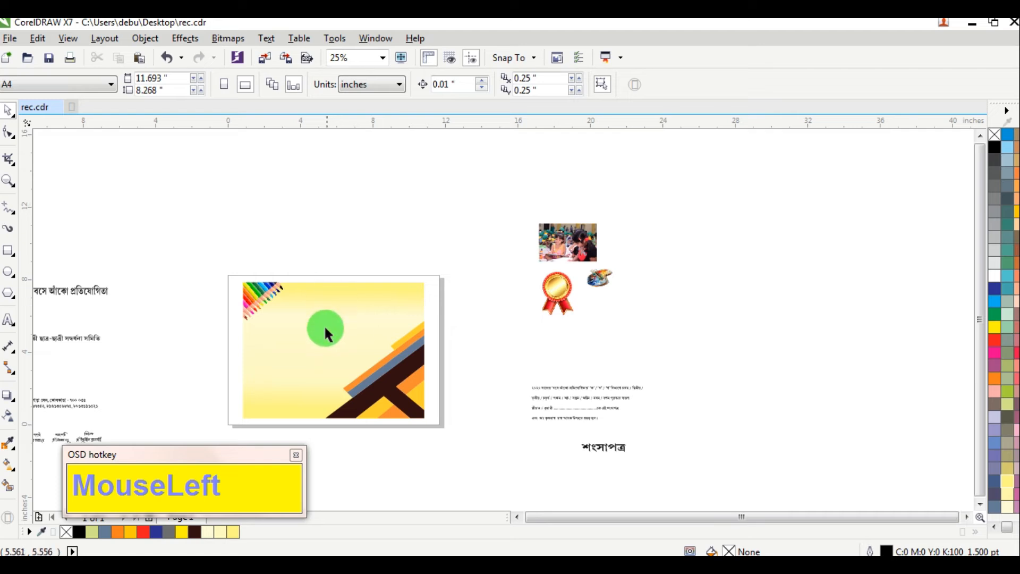
Select all nine objects of the certificate background and group them
{"action": "scroll", "coordinate": [311, 368], "scroll_direction": "up", "scroll_amount": 2}
{"action": "scroll", "coordinate": [312, 367], "scroll_direction": "down", "scroll_amount": 2}
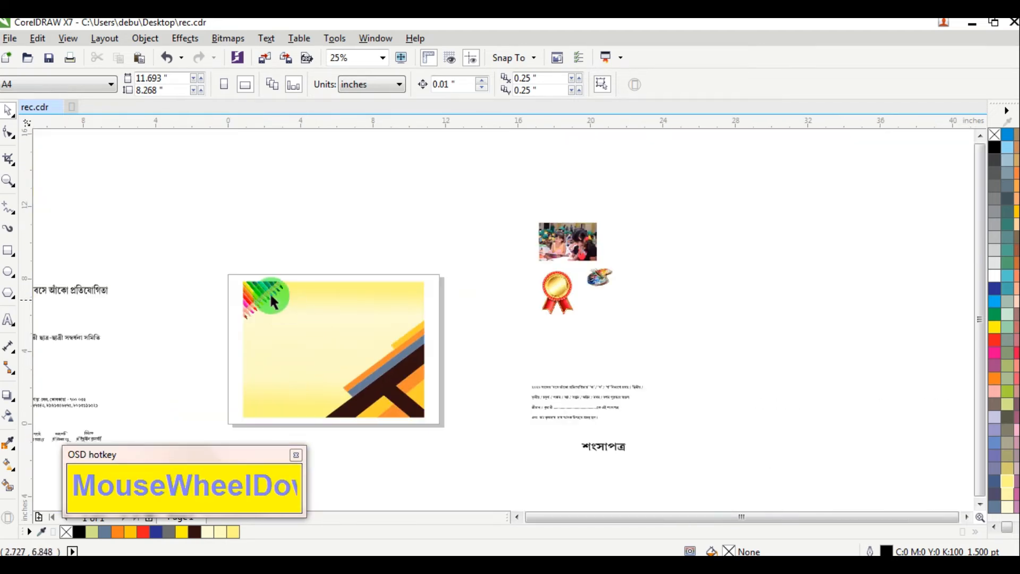
{"action": "left_click_drag", "start_coordinate": [213, 250], "coordinate": [452, 435]}
{"action": "right_click", "coordinate": [330, 313]}
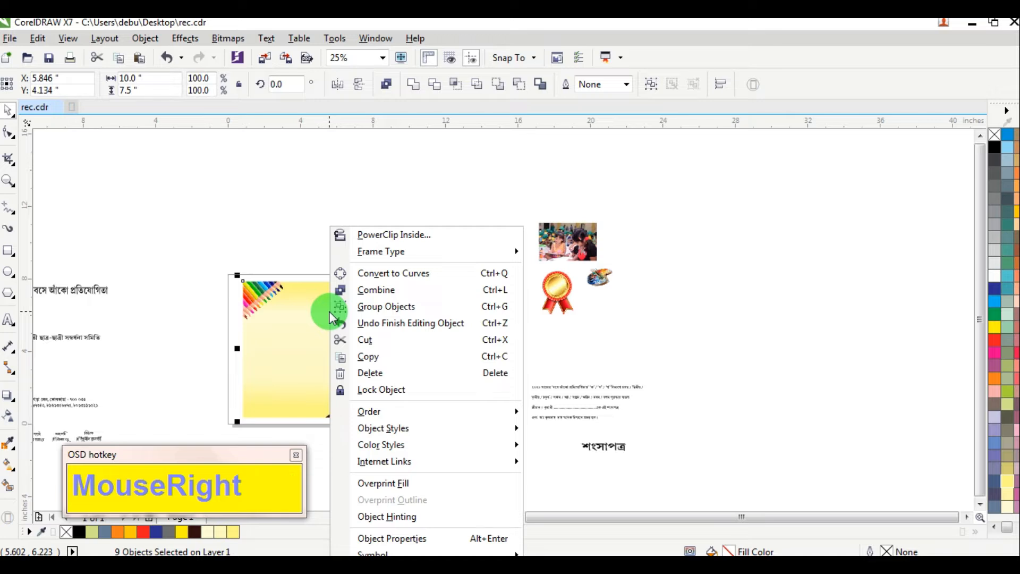
{"action": "left_click", "coordinate": [380, 306]}
Draw a 10 × 7.5 in rectangle exactly over the certificate's background frame
{"action": "scroll", "coordinate": [326, 332], "scroll_direction": "down", "scroll_amount": 2}
{"action": "scroll", "coordinate": [325, 333], "scroll_direction": "up", "scroll_amount": 2}
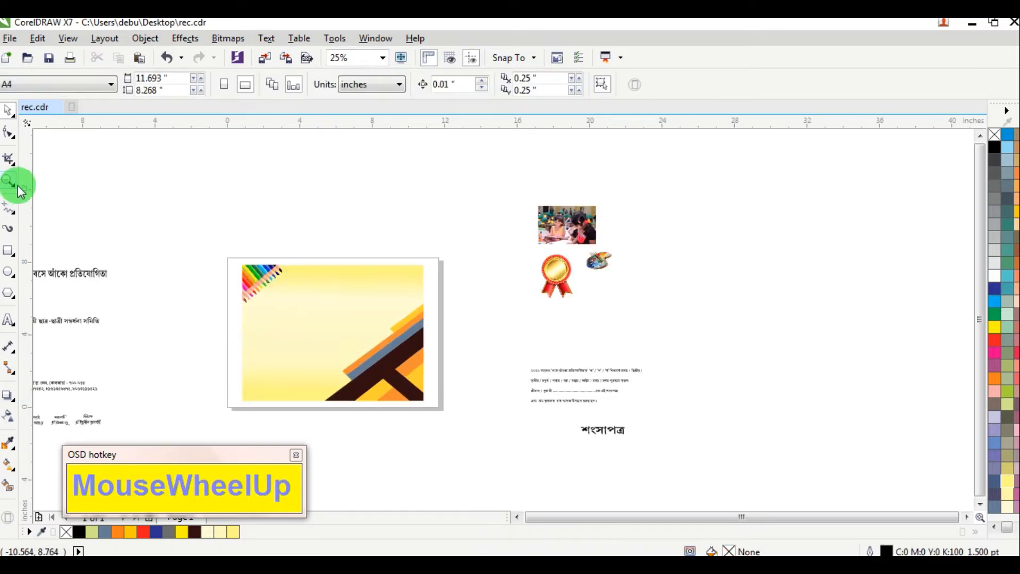
{"action": "left_click", "coordinate": [8, 249]}
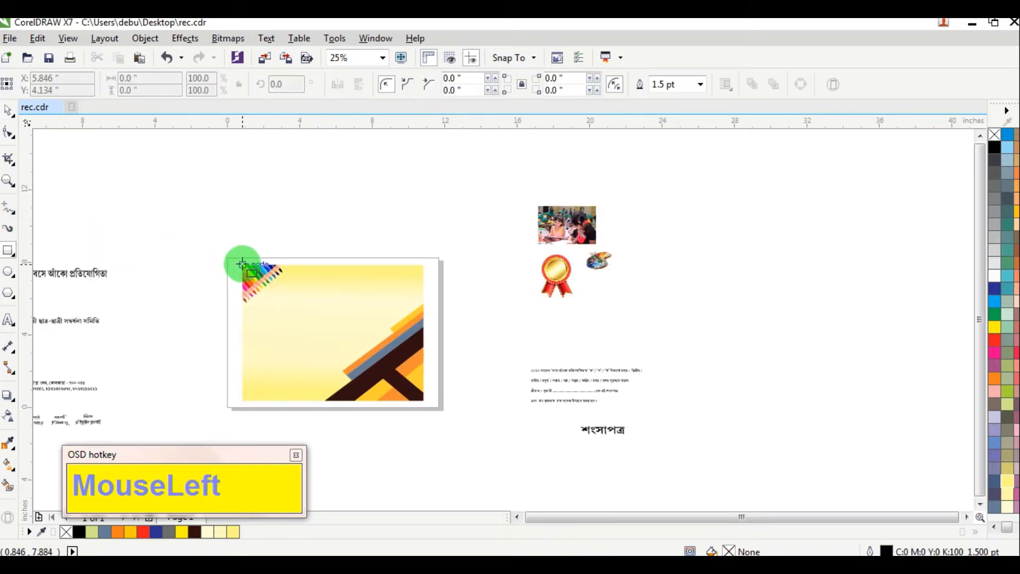
{"action": "left_click_drag", "start_coordinate": [242, 264], "coordinate": [424, 400]}
Set the rectangle's outline width to 3 pt and colour it dark grey (C:0 M:0 Y:20 K:80)
{"action": "scroll", "coordinate": [398, 307], "scroll_direction": "up", "scroll_amount": 2}
{"action": "key", "text": "F12"}
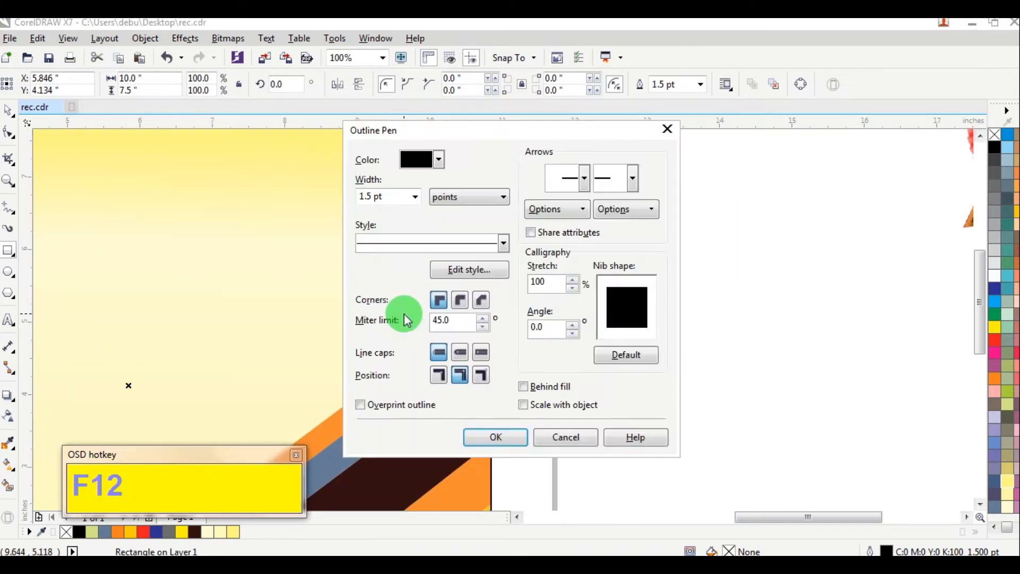
{"action": "type", "text": "2"}
{"action": "key", "text": "Return"}
{"action": "key", "text": "F12"}
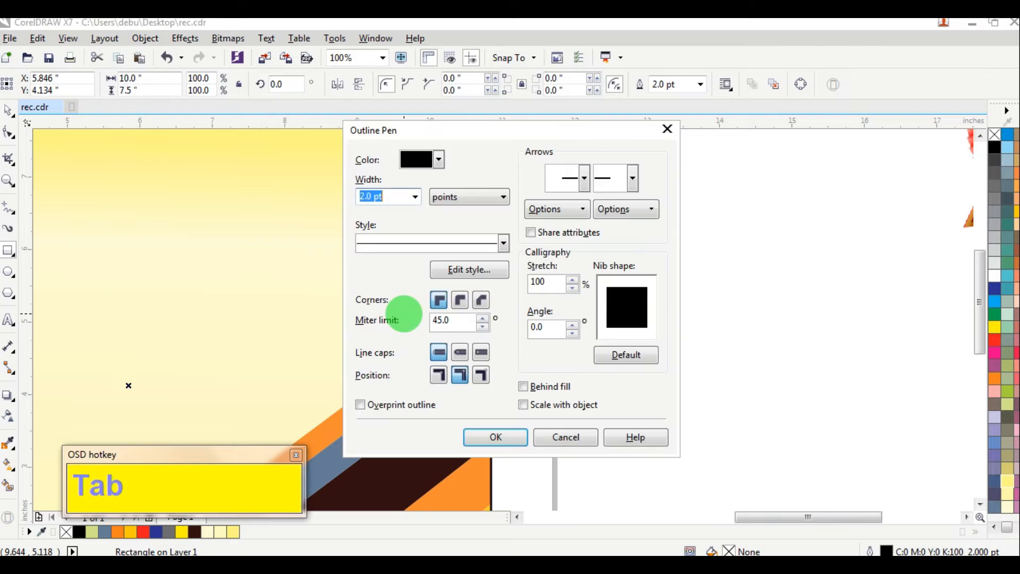
{"action": "type", "text": "3"}
{"action": "key", "text": "Return"}
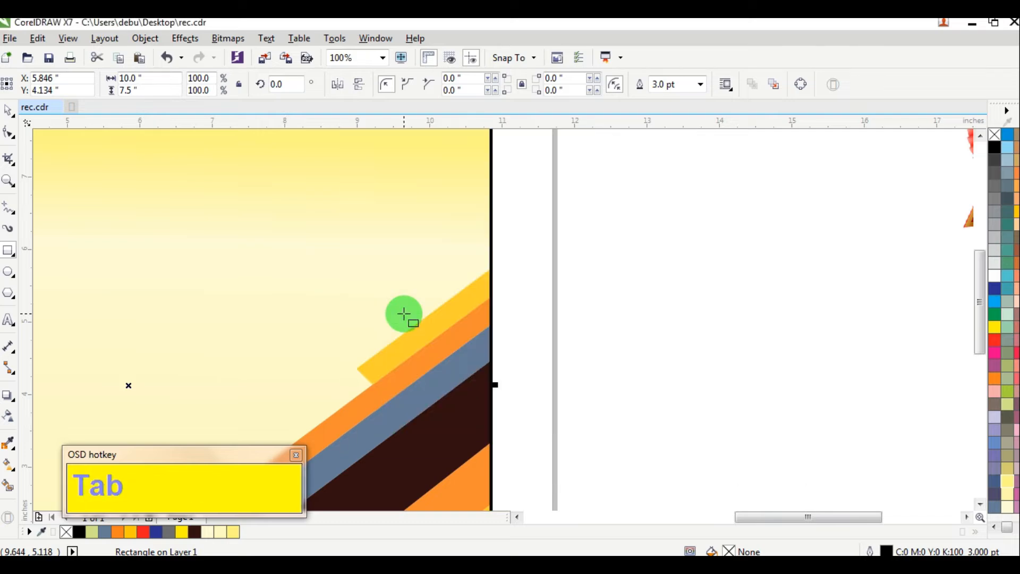
{"action": "right_click", "coordinate": [1007, 417]}
{"action": "scroll", "coordinate": [547, 411], "scroll_direction": "down", "scroll_amount": 3}
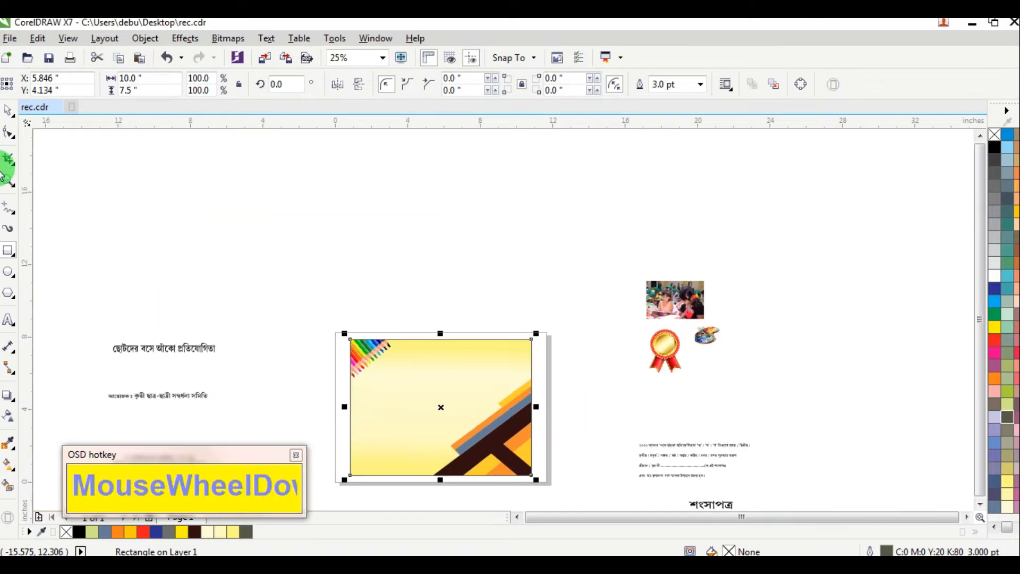
Shrink the border rectangle's height about its centre to about 7.053 in
{"action": "left_click", "coordinate": [8, 118]}
{"action": "scroll", "coordinate": [443, 406], "scroll_direction": "up", "scroll_amount": 1}
{"action": "scroll", "coordinate": [427, 260], "scroll_direction": "up", "scroll_amount": 1}
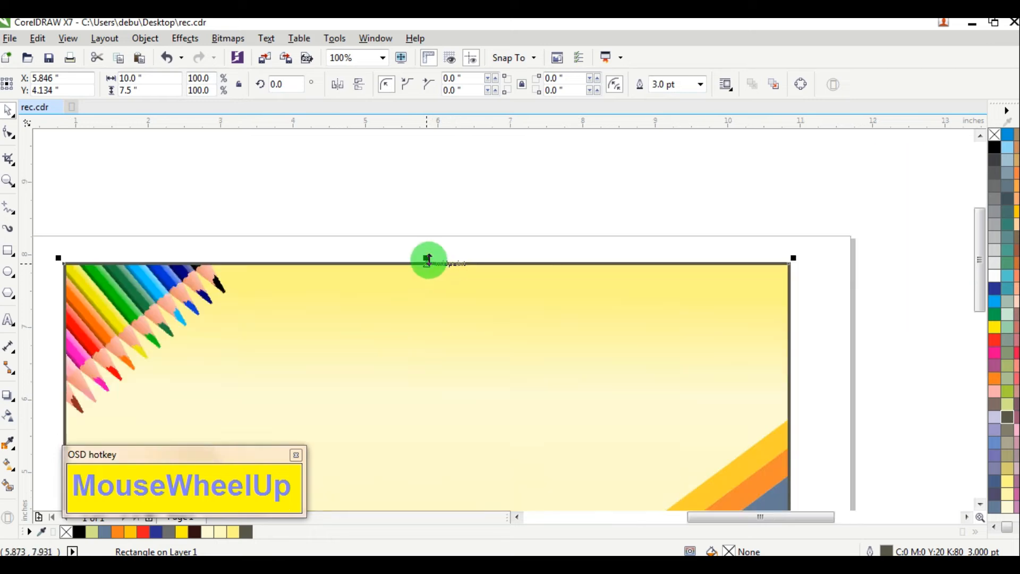
{"action": "left_click_drag", "start_coordinate": [427, 259], "coordinate": [449, 277]}
{"action": "scroll", "coordinate": [695, 443], "scroll_direction": "down", "scroll_amount": 1}
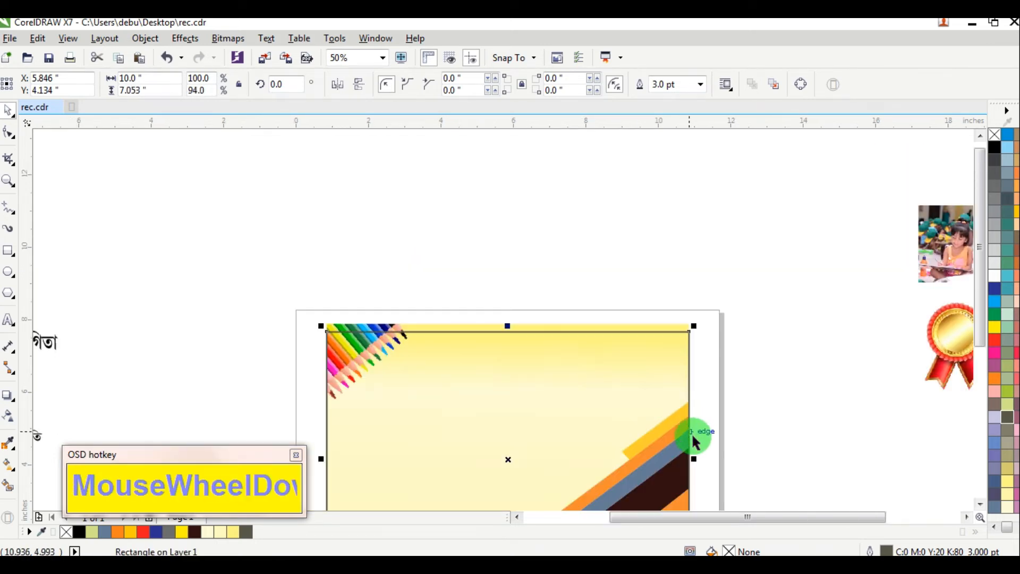
Narrow the border rectangle about its centre to about 9.574 in wide, leaving an even margin inside the background
{"action": "scroll", "coordinate": [696, 442], "scroll_direction": "up", "scroll_amount": 2}
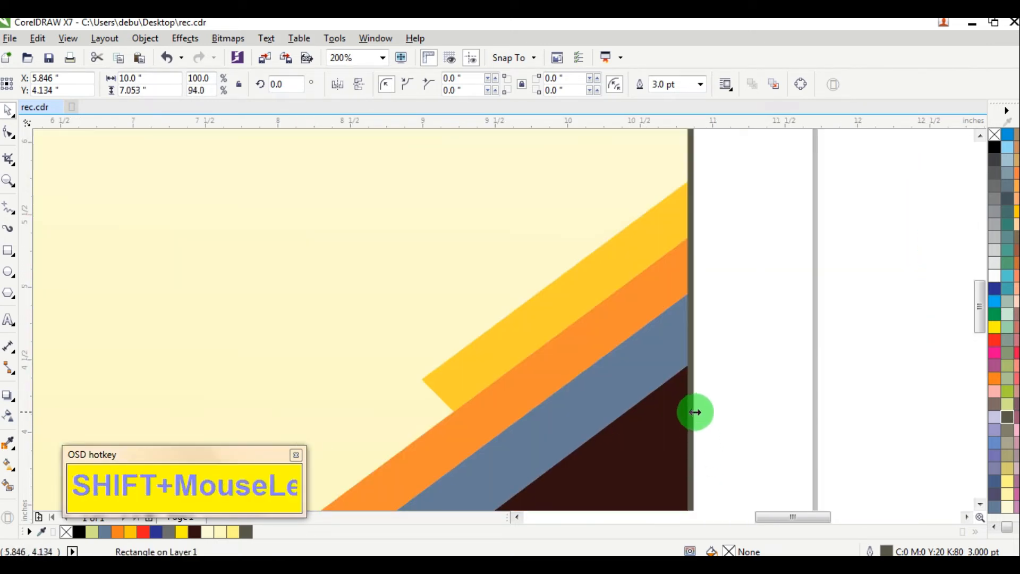
{"action": "left_click_drag", "start_coordinate": [695, 412], "coordinate": [673, 412]}
{"action": "scroll", "coordinate": [674, 415], "scroll_direction": "down", "scroll_amount": 2}
{"action": "scroll", "coordinate": [624, 327], "scroll_direction": "up", "scroll_amount": 1}
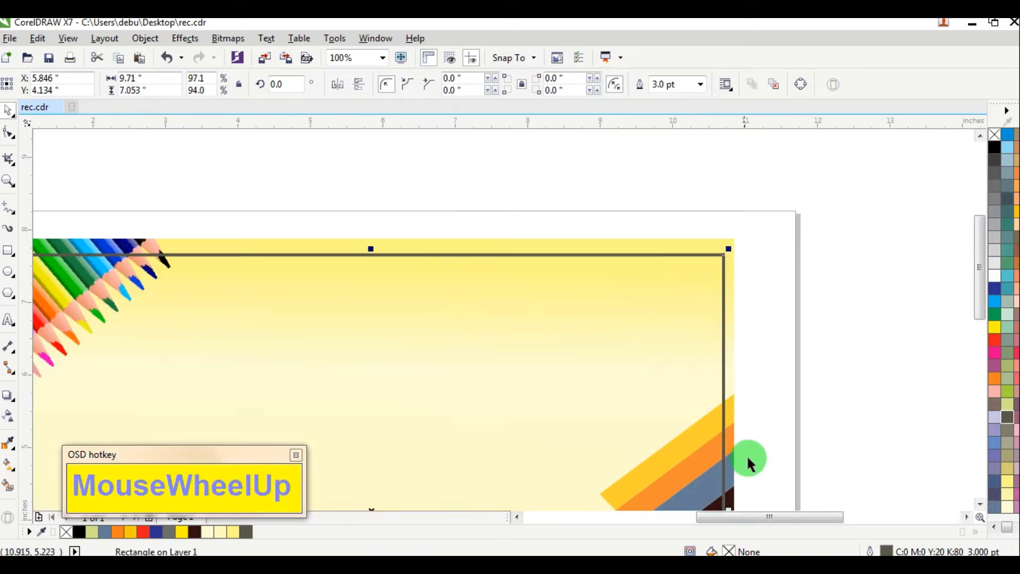
{"action": "scroll", "coordinate": [747, 458], "scroll_direction": "down", "scroll_amount": 2}
{"action": "scroll", "coordinate": [741, 499], "scroll_direction": "up", "scroll_amount": 2}
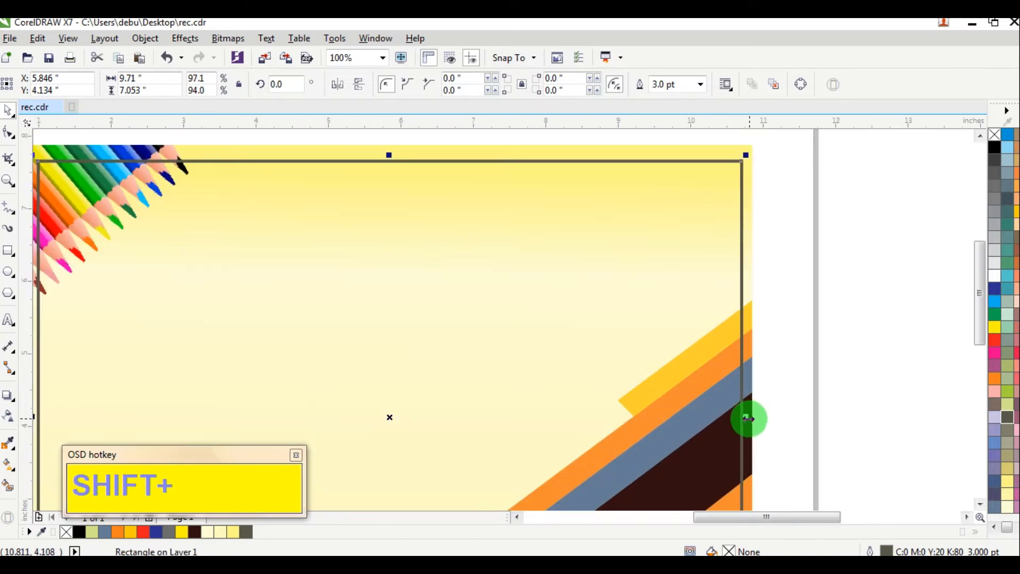
{"action": "left_click_drag", "start_coordinate": [744, 421], "coordinate": [737, 428]}
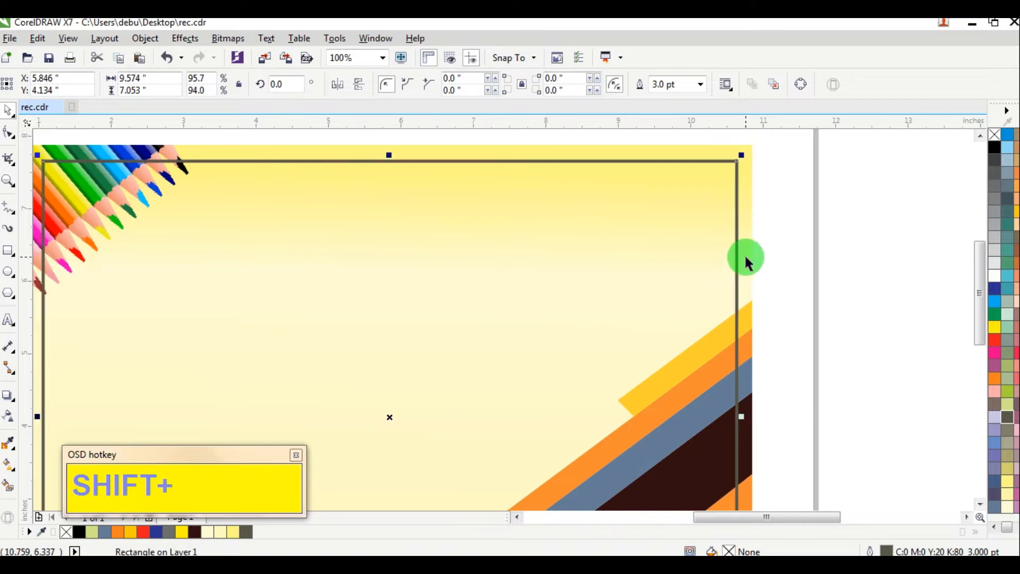
Select the border rectangle together with the background group, centre them on each other and clear the selection
{"action": "left_click", "coordinate": [633, 152], "text": "shift"}
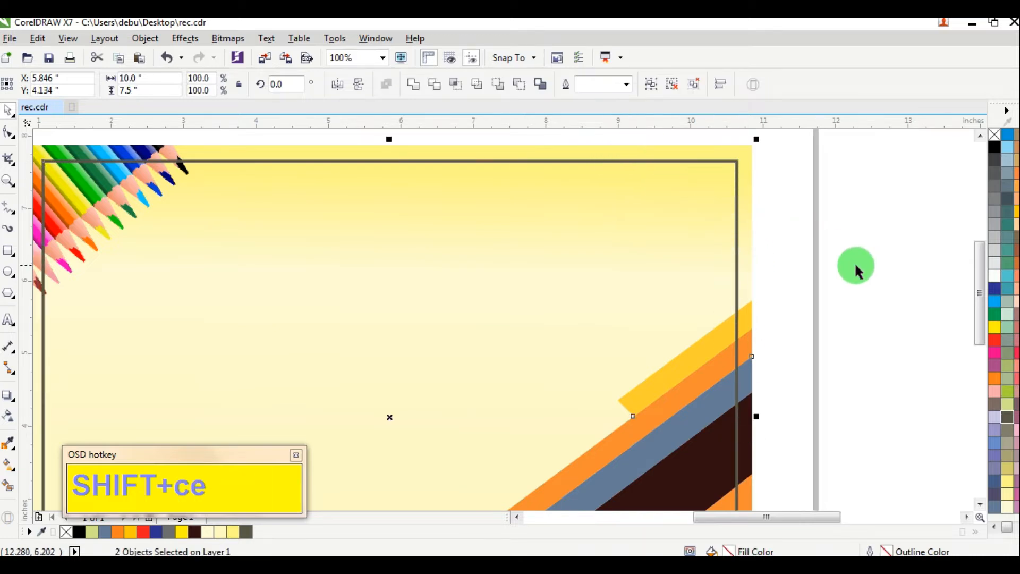
{"action": "left_click", "coordinate": [856, 271]}
{"action": "scroll", "coordinate": [850, 287], "scroll_direction": "down", "scroll_amount": 2}
{"action": "scroll", "coordinate": [824, 340], "scroll_direction": "up", "scroll_amount": 1}
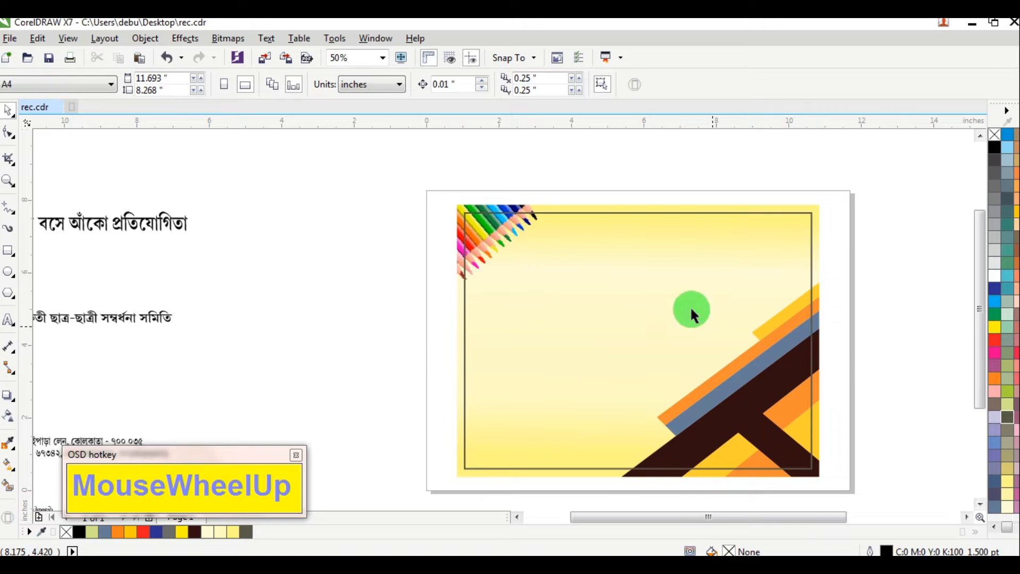
Move the photo of the drawing children beside the certificate's left edge and enlarge it proportionally to about 5.39 × 3.601 in
{"action": "scroll", "coordinate": [677, 292], "scroll_direction": "down", "scroll_amount": 1}
{"action": "left_click_drag", "start_coordinate": [865, 210], "coordinate": [619, 391]}
{"action": "scroll", "coordinate": [533, 333], "scroll_direction": "up", "scroll_amount": 1}
{"action": "scroll", "coordinate": [537, 336], "scroll_direction": "up", "scroll_amount": 1}
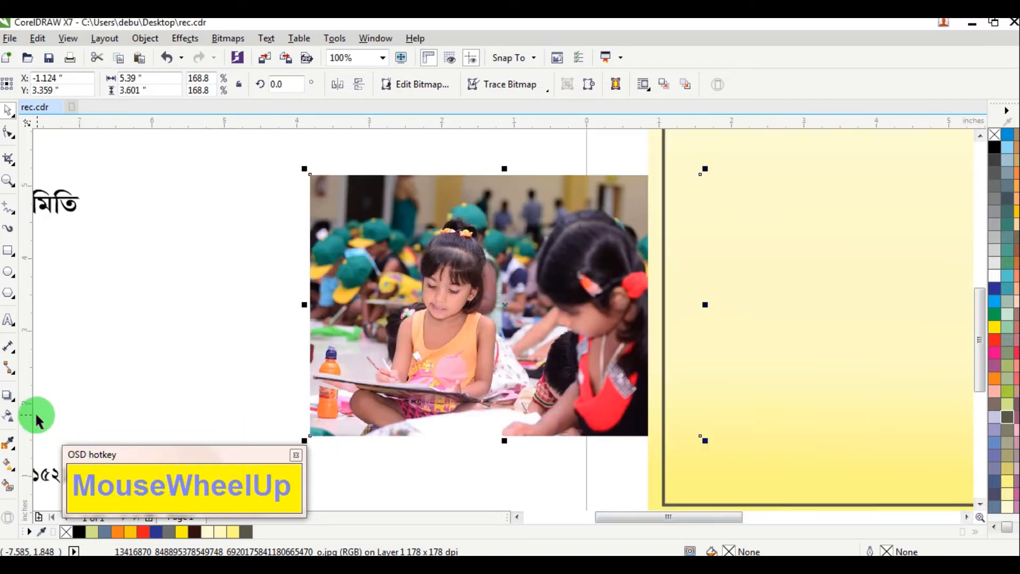
Apply a uniform transparency of 60 to the photo of the drawing children
{"action": "left_click", "coordinate": [10, 417]}
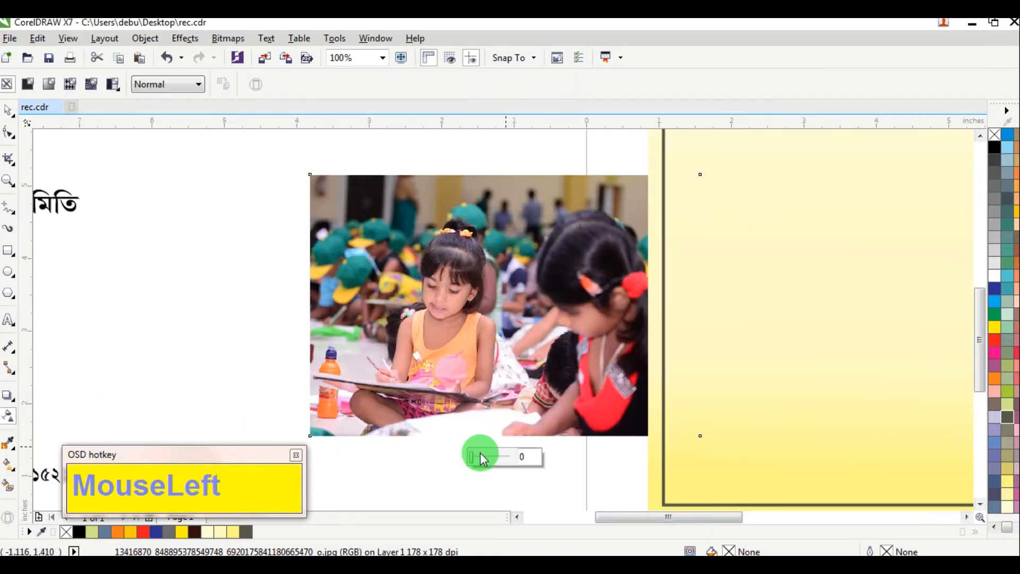
{"action": "left_click_drag", "start_coordinate": [469, 456], "coordinate": [487, 458]}
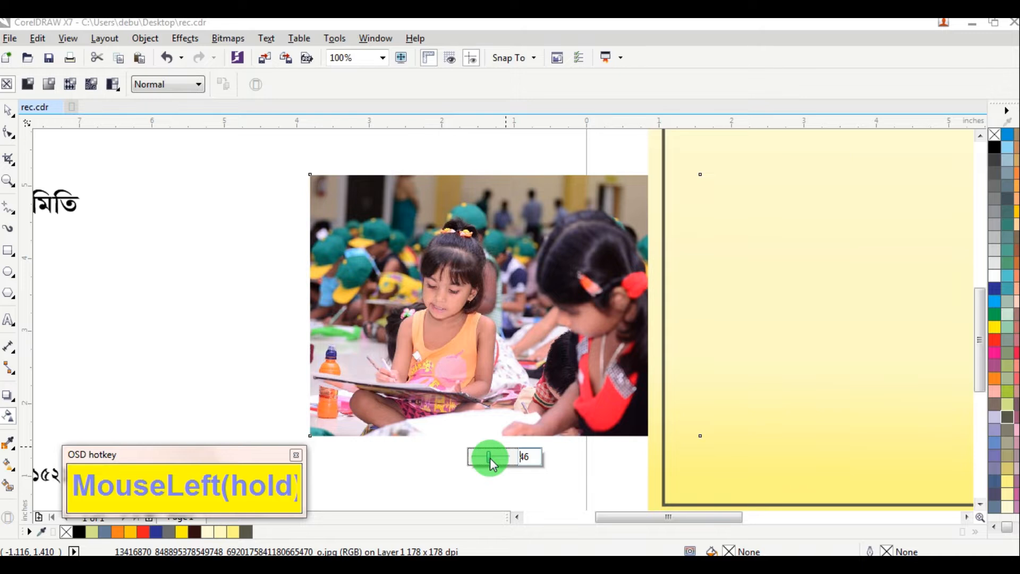
{"action": "left_click_drag", "start_coordinate": [487, 457], "coordinate": [492, 457]}
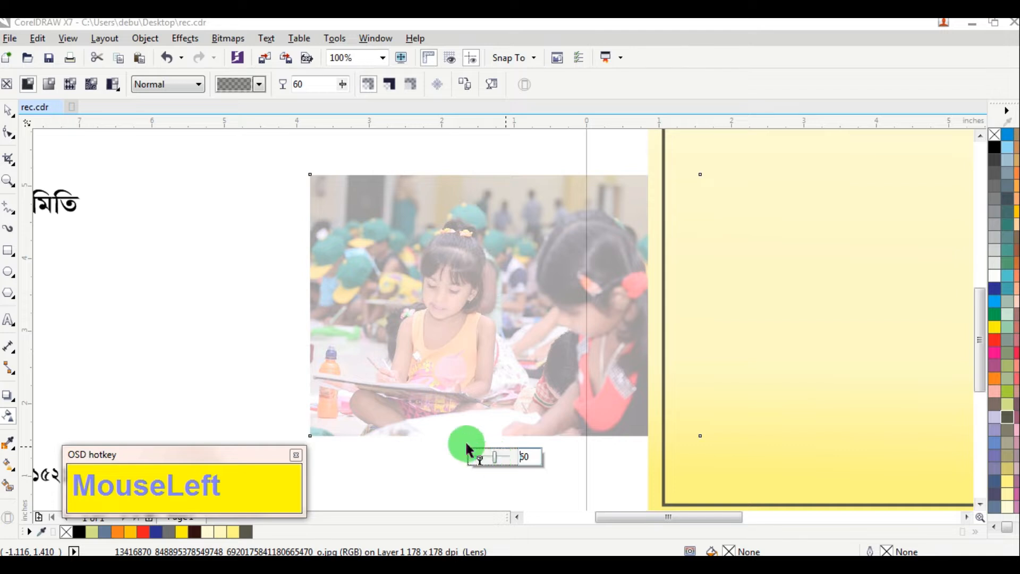
{"action": "left_click", "coordinate": [8, 113]}
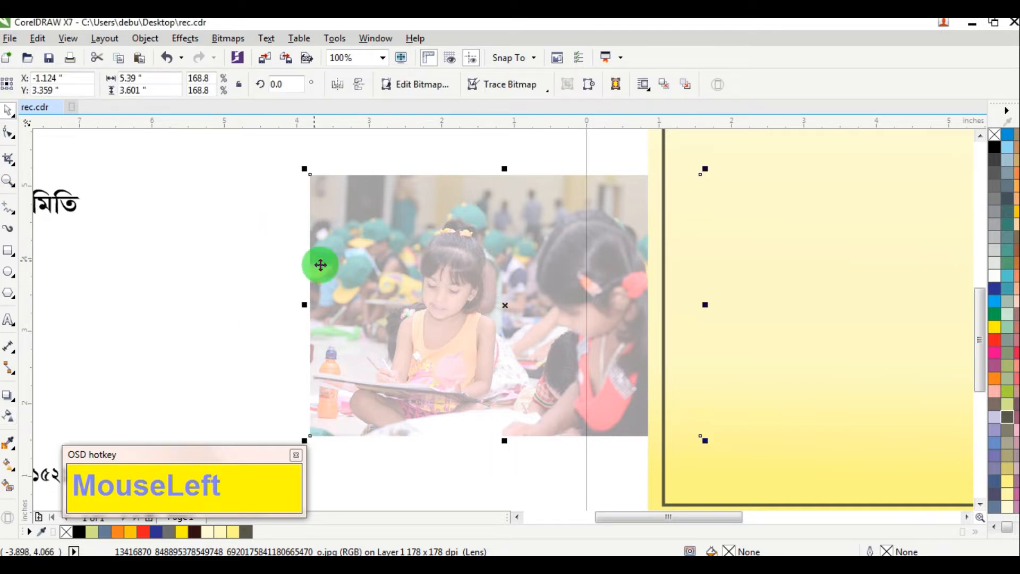
Move the faded photo to the right of the page and shift the medal and paint palette farther out below it
{"action": "scroll", "coordinate": [341, 273], "scroll_direction": "down", "scroll_amount": 2}
{"action": "left_click", "coordinate": [385, 297]}
{"action": "left_click_drag", "start_coordinate": [386, 297], "coordinate": [870, 178]}
{"action": "scroll", "coordinate": [380, 336], "scroll_direction": "down", "scroll_amount": 1}
{"action": "left_click_drag", "start_coordinate": [717, 214], "coordinate": [813, 269]}
{"action": "left_click_drag", "start_coordinate": [768, 243], "coordinate": [867, 267]}
Move the Bengali paragraph and the শংসাপত্র heading together farther right of the page and clear the selection
{"action": "left_click_drag", "start_coordinate": [891, 310], "coordinate": [698, 422]}
{"action": "left_click_drag", "start_coordinate": [823, 356], "coordinate": [824, 357]}
{"action": "left_click_drag", "start_coordinate": [700, 312], "coordinate": [871, 411]}
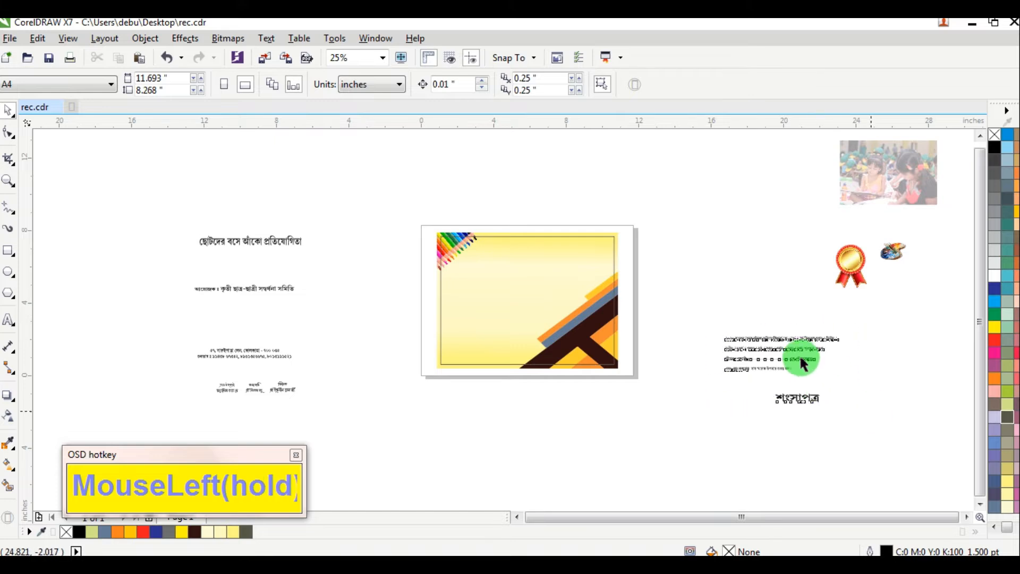
{"action": "left_click_drag", "start_coordinate": [785, 338], "coordinate": [874, 357]}
{"action": "left_click", "coordinate": [511, 187]}
Draw a straight slanting line about 9.8 in wide and 2.6 in high, from above the page down to the certificate's top edge
{"action": "scroll", "coordinate": [515, 197], "scroll_direction": "up", "scroll_amount": 1}
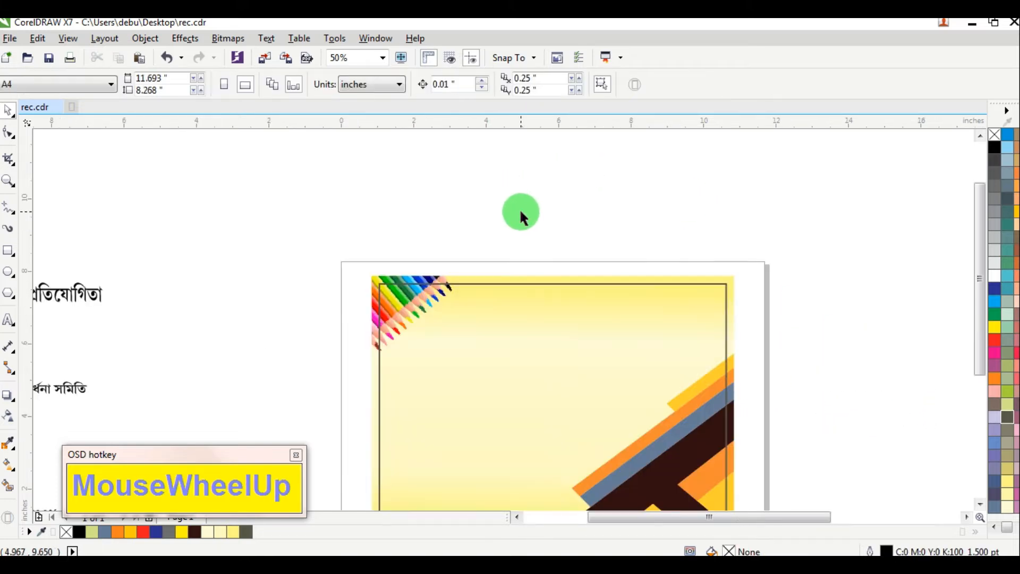
{"action": "left_click", "coordinate": [11, 210]}
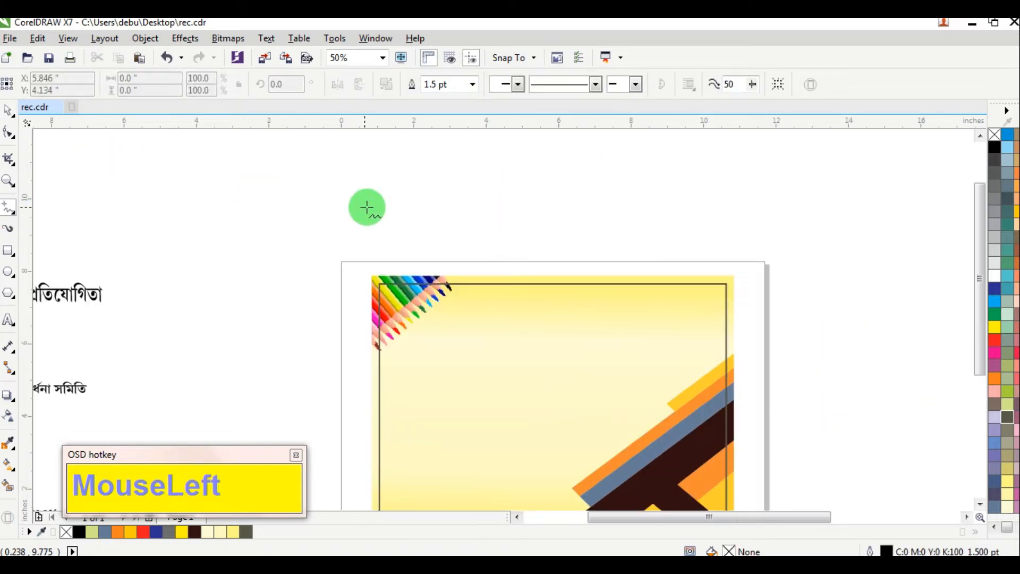
{"action": "left_click", "coordinate": [339, 182]}
{"action": "left_click", "coordinate": [694, 277], "text": "ctrl"}
{"action": "left_click", "coordinate": [5, 113]}
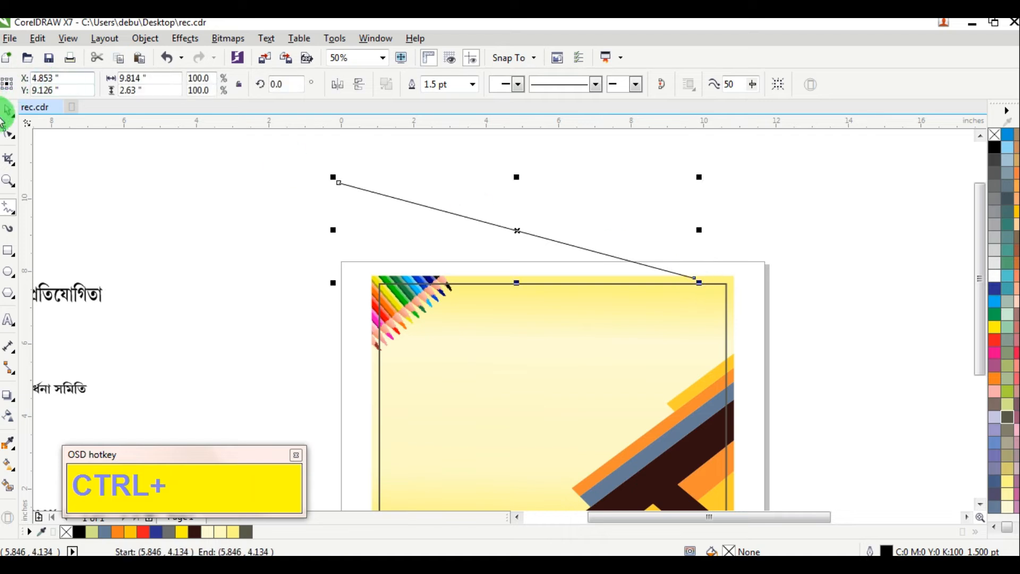
Convert the slanting line to a curve and bend it into a smooth S-shaped wave
{"action": "left_click", "coordinate": [10, 133]}
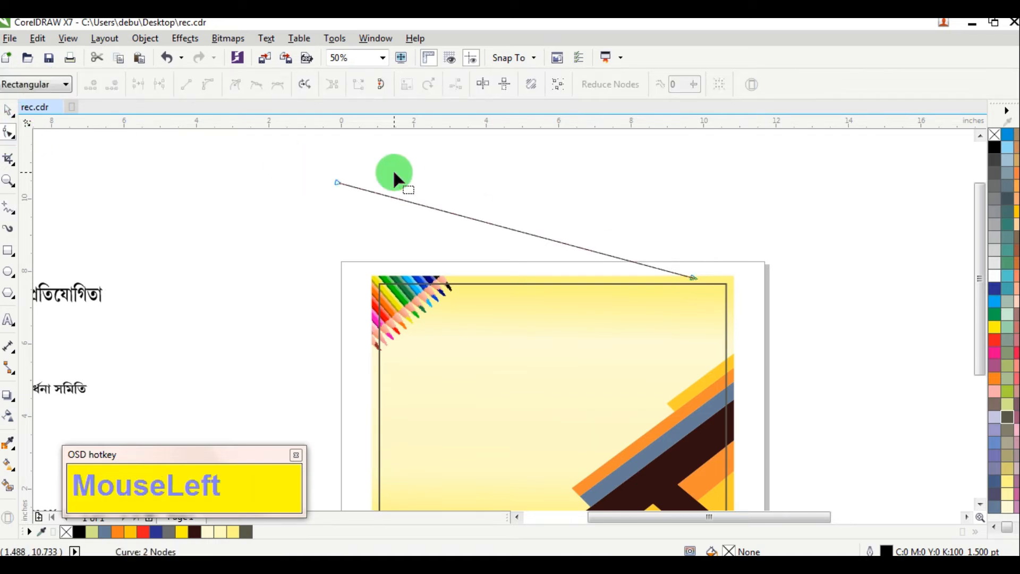
{"action": "left_click", "coordinate": [435, 209]}
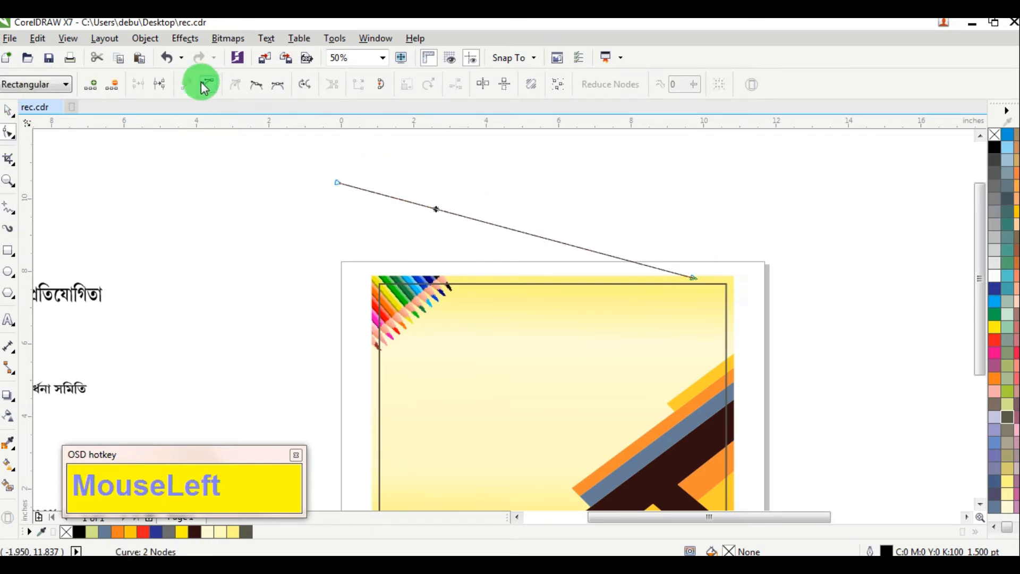
{"action": "left_click", "coordinate": [209, 84]}
{"action": "left_click_drag", "start_coordinate": [489, 223], "coordinate": [498, 184]}
{"action": "left_click", "coordinate": [685, 260]}
{"action": "left_click", "coordinate": [622, 211]}
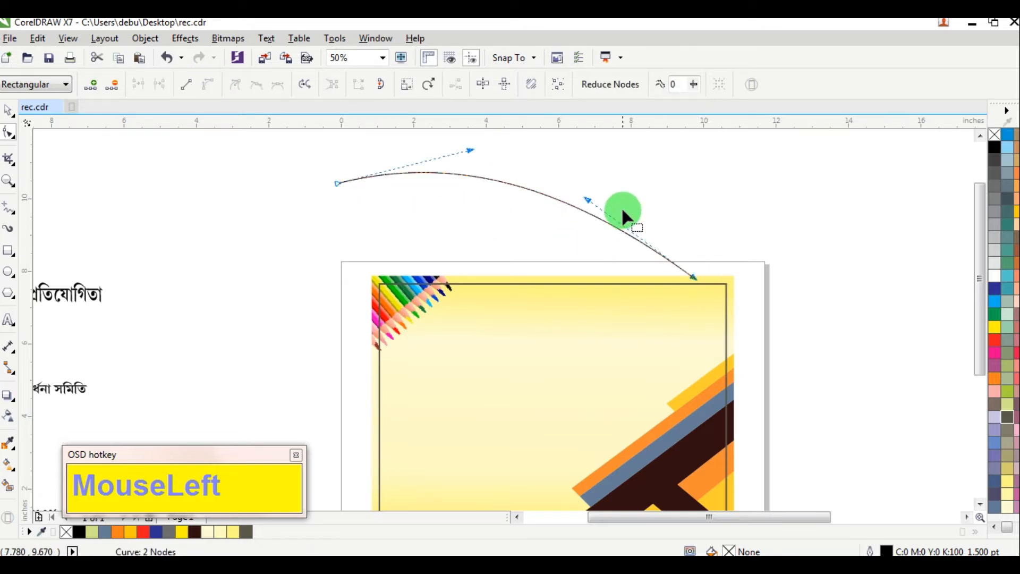
{"action": "left_click_drag", "start_coordinate": [590, 205], "coordinate": [499, 356]}
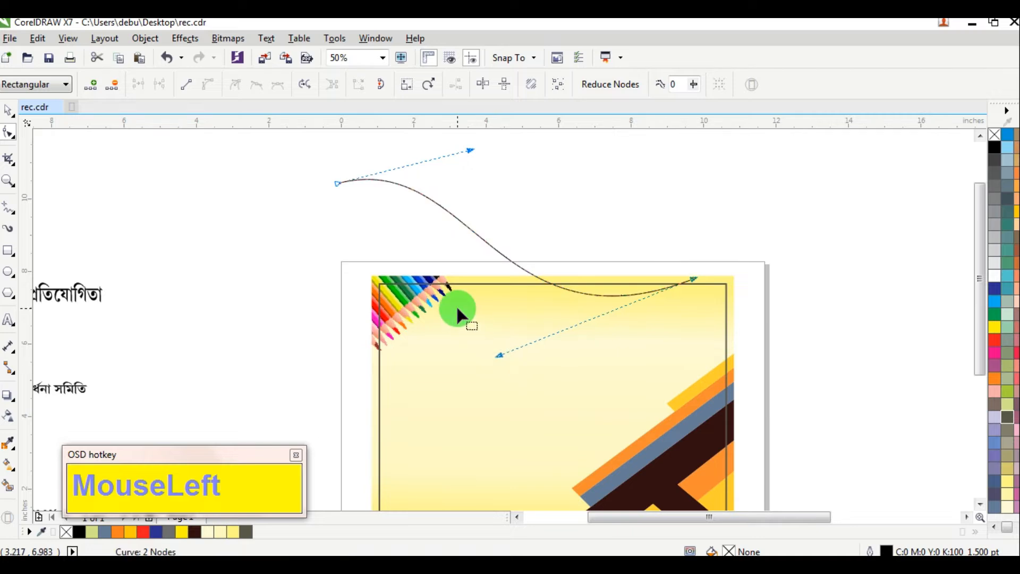
Enlarge the wave curve proportionally about its centre to 160.3%, about 15.728 × 5.15 in
{"action": "scroll", "coordinate": [460, 311], "scroll_direction": "down", "scroll_amount": 1}
{"action": "left_click", "coordinate": [5, 111]}
{"action": "left_click", "coordinate": [537, 273]}
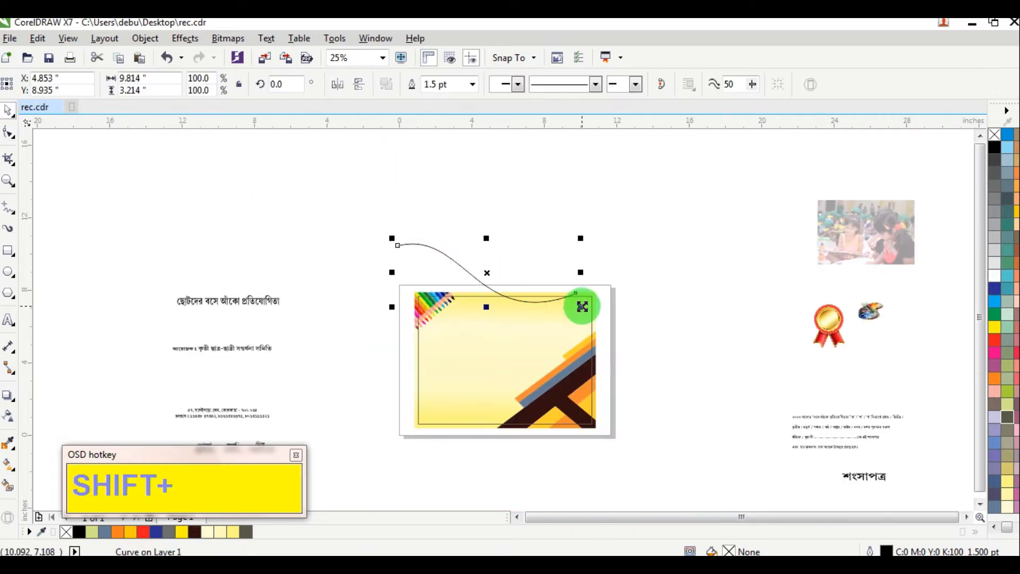
{"action": "left_click_drag", "start_coordinate": [587, 303], "coordinate": [636, 347]}
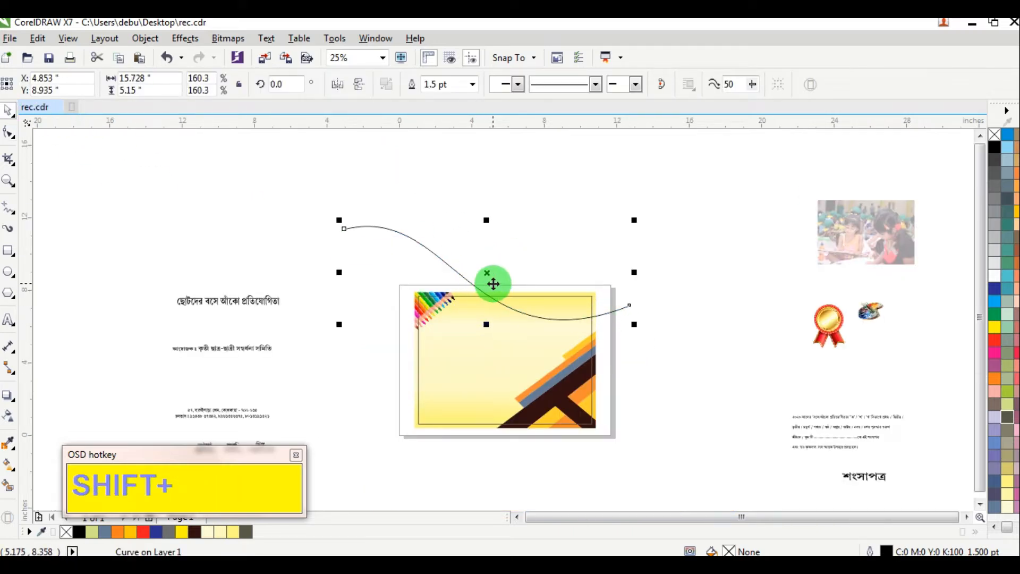
Move the wave curve to the empty area far right of the page and the other artwork
{"action": "scroll", "coordinate": [489, 279], "scroll_direction": "down", "scroll_amount": 1}
{"action": "left_click_drag", "start_coordinate": [478, 280], "coordinate": [802, 255]}
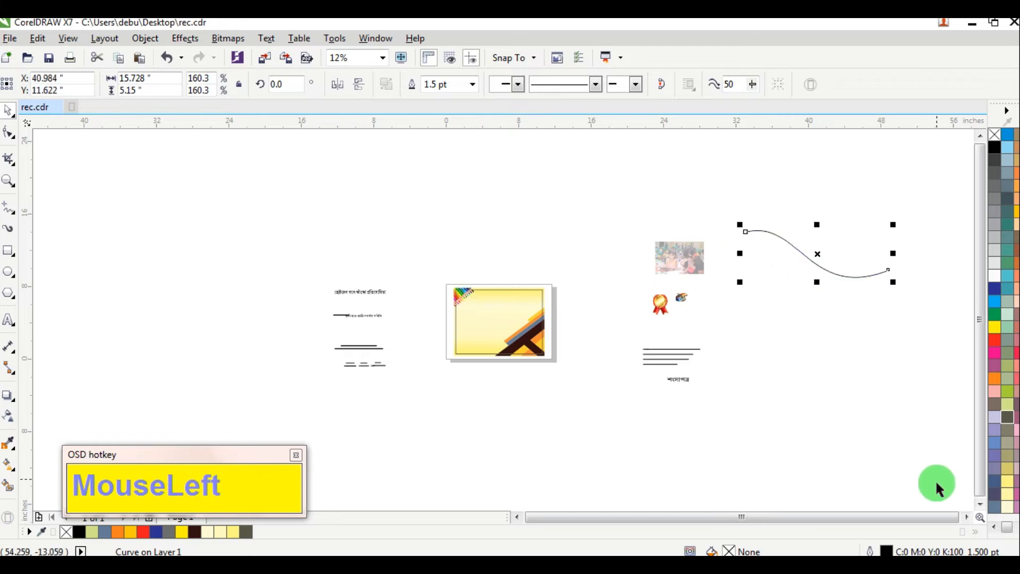
{"action": "left_click", "coordinate": [967, 517]}
{"action": "left_click_drag", "start_coordinate": [620, 253], "coordinate": [741, 259]}
{"action": "scroll", "coordinate": [755, 250], "scroll_direction": "up", "scroll_amount": 2}
{"action": "key", "text": "ctrl+z"}
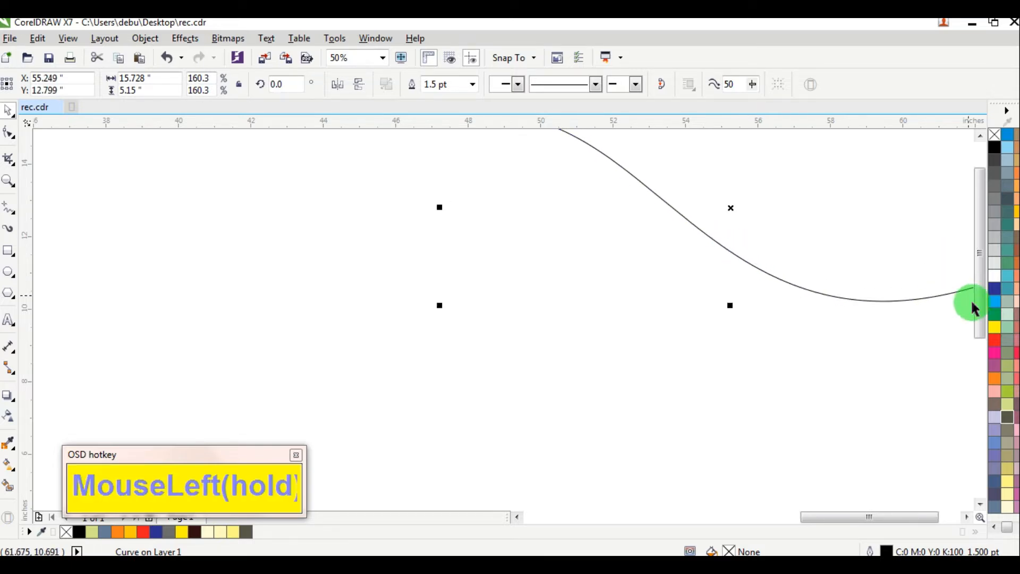
Colour the wave curve's outline red and place a copy slightly below and to the left of it
{"action": "right_click", "coordinate": [995, 341]}
{"action": "scroll", "coordinate": [664, 200], "scroll_direction": "up", "scroll_amount": 2}
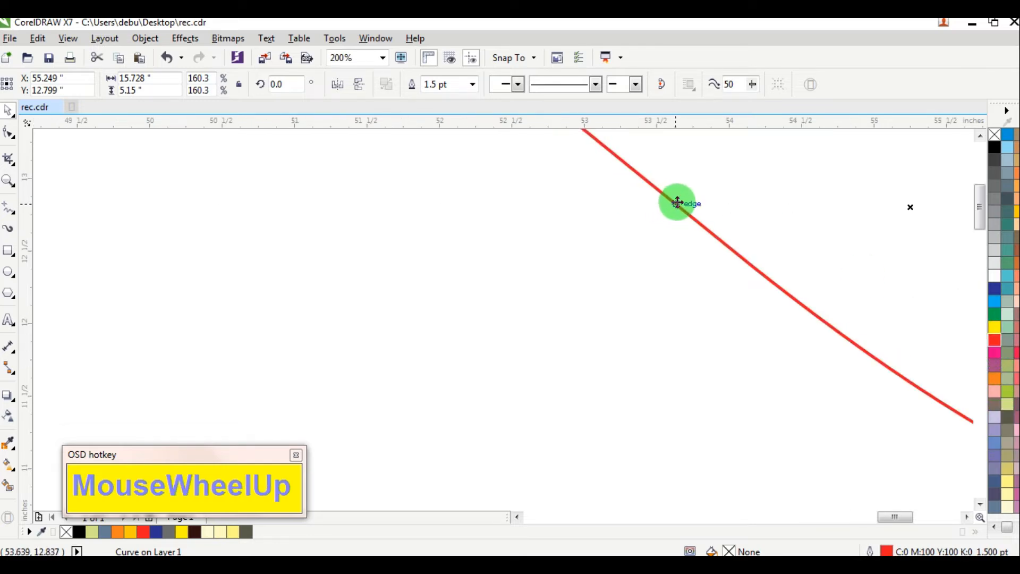
{"action": "left_click_drag", "start_coordinate": [675, 202], "coordinate": [662, 212]}
{"action": "right_click", "coordinate": [662, 212]}
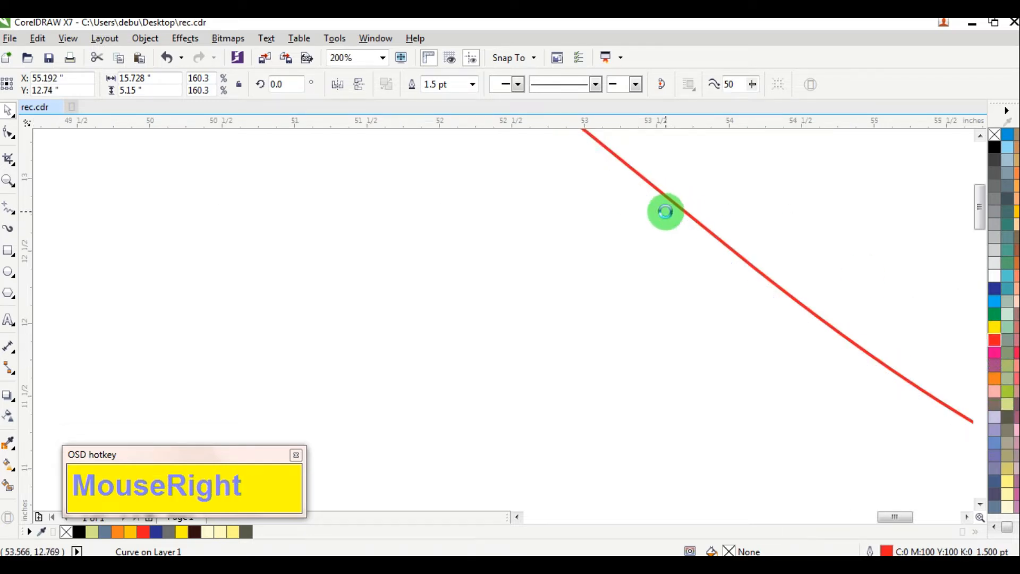
{"action": "scroll", "coordinate": [662, 212], "scroll_direction": "down", "scroll_amount": 3}
{"action": "scroll", "coordinate": [711, 223], "scroll_direction": "up", "scroll_amount": 1}
{"action": "scroll", "coordinate": [692, 224], "scroll_direction": "up", "scroll_amount": 1}
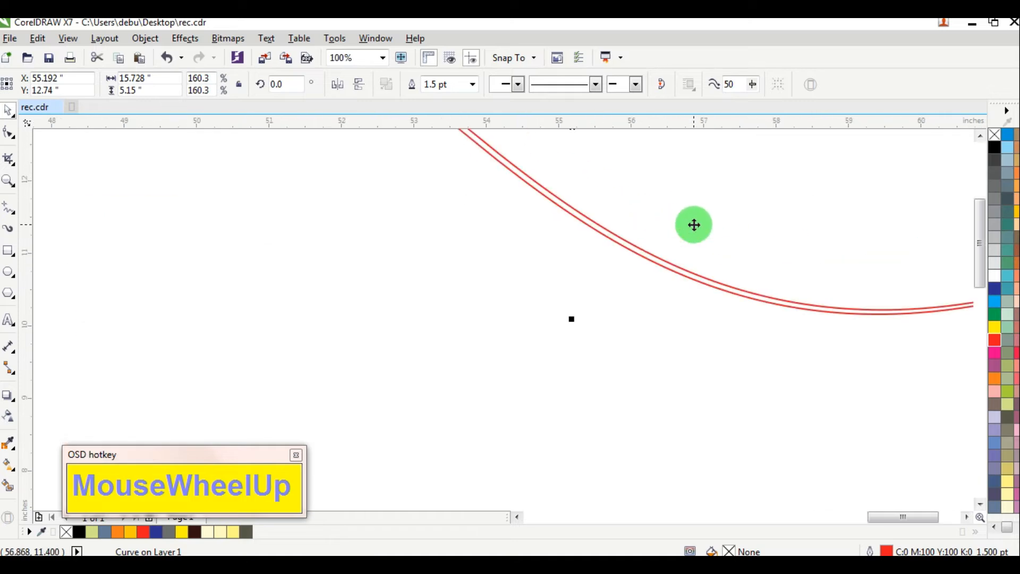
Repeat the offset duplicate of the red wave curve until a dense band of about 100 parallel lines is built
{"action": "scroll", "coordinate": [692, 221], "scroll_direction": "down", "scroll_amount": 2}
{"action": "scroll", "coordinate": [664, 203], "scroll_direction": "up", "scroll_amount": 1}
{"action": "key", "text": "ctrl+d"}
{"action": "key", "text": "ctrl+d"}
{"action": "key", "text": "ctrl+d"}
{"action": "key", "text": "ctrl+d"}
{"action": "key", "text": "ctrl+d"}
{"action": "key", "text": "ctrl+d"}
{"action": "key", "text": "ctrl+d"}
{"action": "key", "text": "ctrl+d"}
{"action": "key", "text": "ctrl+d"}
{"action": "key", "text": "ctrl+d"}
{"action": "key", "text": "ctrl+d"}
{"action": "key", "text": "ctrl+d"}
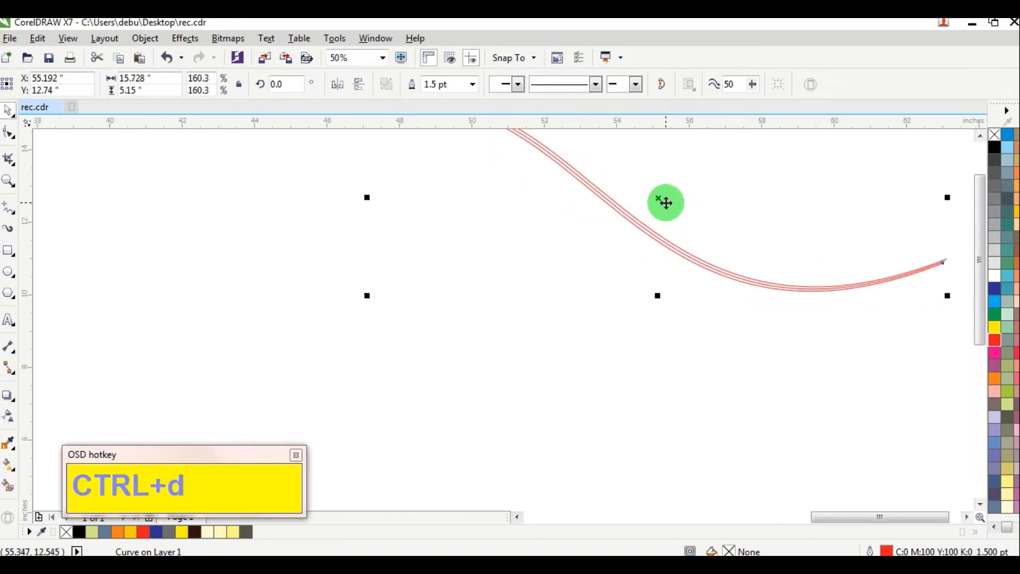
{"action": "key", "text": "ctrl+d"}
{"action": "key", "text": "ctrl+d"}
{"action": "key", "text": "ctrl+d"}
{"action": "key", "text": "ctrl+d"}
{"action": "key", "text": "ctrl+d"}
{"action": "key", "text": "ctrl+d"}
{"action": "key", "text": "ctrl+d"}
{"action": "key", "text": "ctrl+d"}
{"action": "key", "text": "ctrl+d"}
{"action": "key", "text": "ctrl+d"}
{"action": "key", "text": "ctrl+d"}
{"action": "key", "text": "ctrl+d"}
{"action": "key", "text": "ctrl+d"}
{"action": "key", "text": "ctrl+d"}
{"action": "key", "text": "ctrl+d"}
{"action": "key", "text": "ctrl+d"}
{"action": "key", "text": "ctrl+d"}
{"action": "key", "text": "ctrl+d"}
{"action": "key", "text": "ctrl+d"}
{"action": "key", "text": "ctrl+d"}
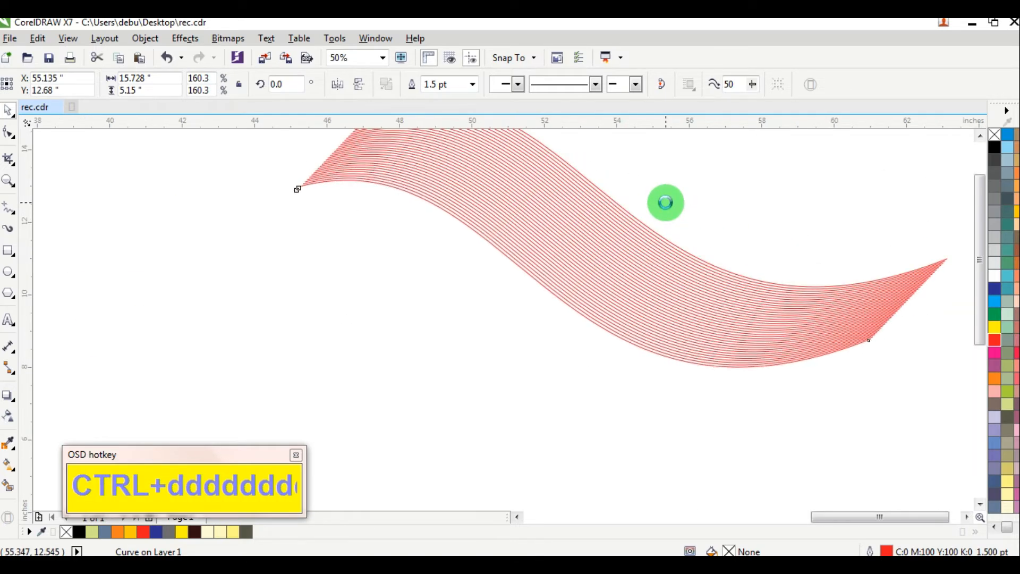
{"action": "key", "text": "ctrl+d"}
{"action": "key", "text": "ctrl+d"}
{"action": "key", "text": "ctrl+d"}
{"action": "key", "text": "ctrl+d"}
{"action": "key", "text": "ctrl+d"}
{"action": "key", "text": "ctrl+d"}
{"action": "key", "text": "ctrl+d"}
{"action": "key", "text": "ctrl+d"}
{"action": "key", "text": "ctrl+d"}
{"action": "key", "text": "ctrl+d"}
{"action": "key", "text": "ctrl+d"}
{"action": "key", "text": "ctrl+d"}
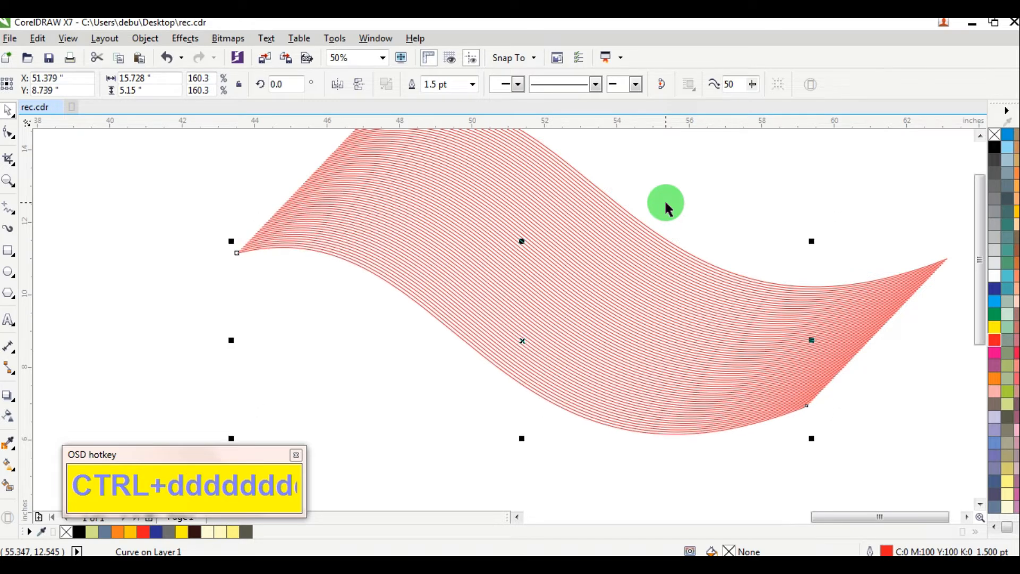
{"action": "key", "text": "ctrl+d"}
{"action": "key", "text": "ctrl+d"}
{"action": "key", "text": "ctrl+d"}
{"action": "key", "text": "ctrl+d"}
{"action": "key", "text": "ctrl+d"}
{"action": "key", "text": "ctrl+d"}
{"action": "key", "text": "ctrl+d"}
{"action": "key", "text": "ctrl+d"}
{"action": "key", "text": "ctrl+d"}
{"action": "key", "text": "ctrl+d"}
{"action": "key", "text": "ctrl+d"}
{"action": "key", "text": "ctrl+d"}
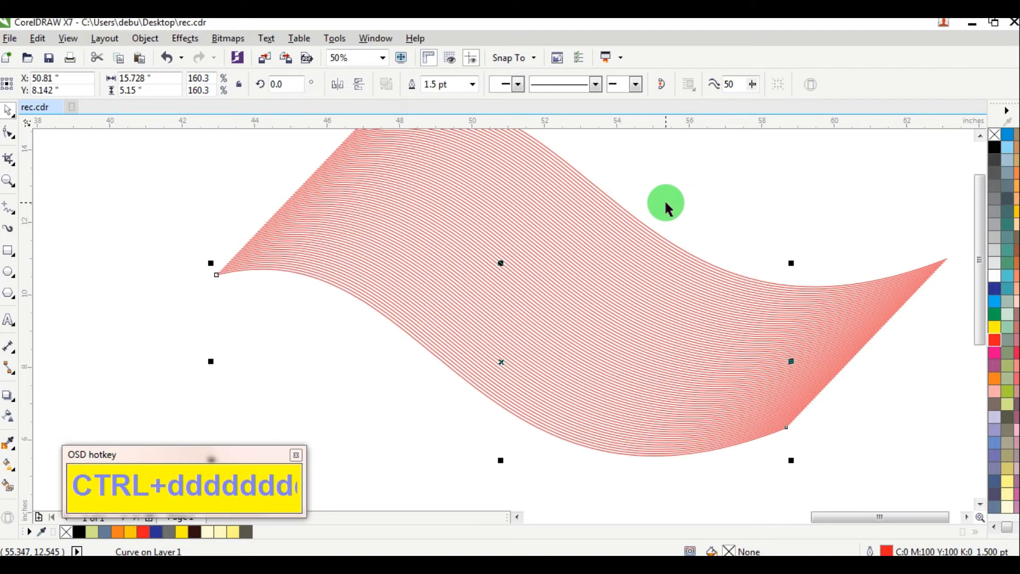
Select all the red wave lines together and group them into one object
{"action": "scroll", "coordinate": [666, 208], "scroll_direction": "down", "scroll_amount": 3}
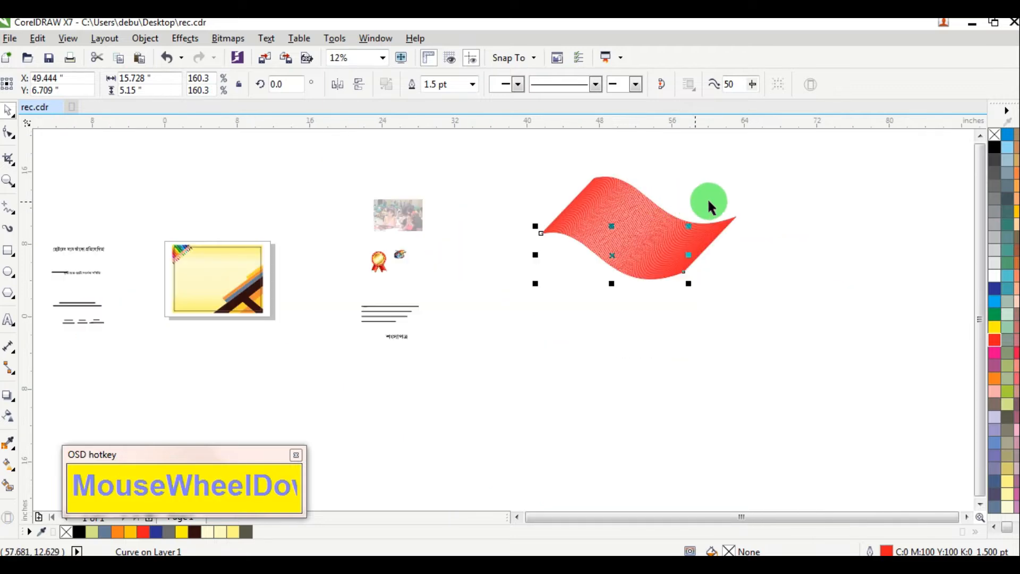
{"action": "left_click_drag", "start_coordinate": [816, 142], "coordinate": [502, 301]}
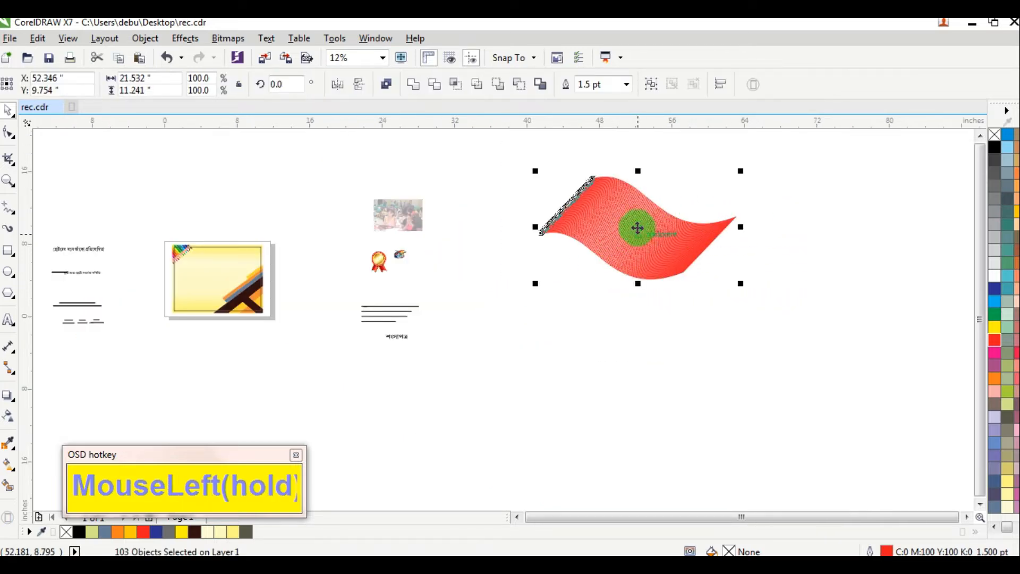
{"action": "scroll", "coordinate": [637, 210], "scroll_direction": "up", "scroll_amount": 3}
{"action": "right_click", "coordinate": [636, 209]}
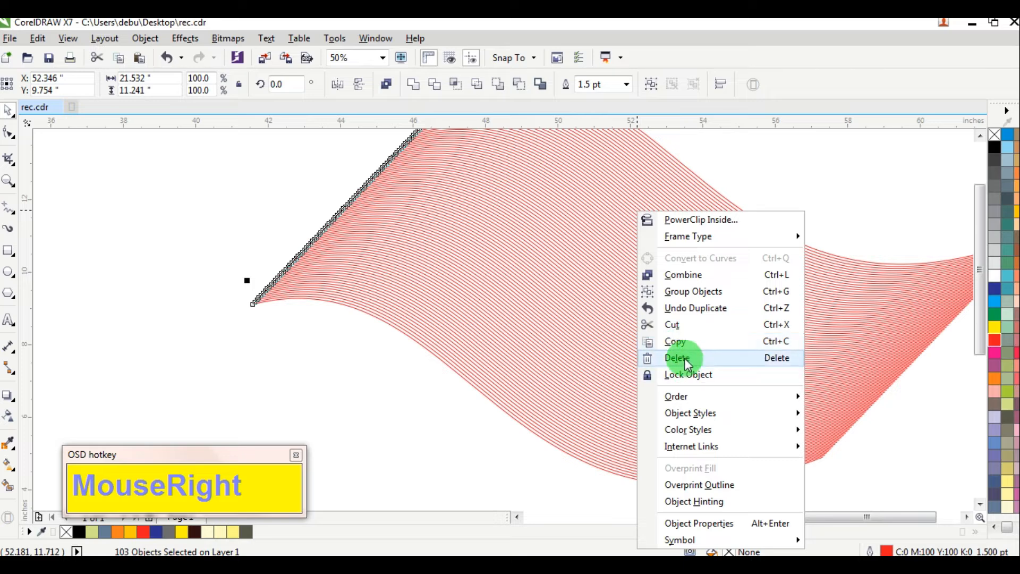
{"action": "left_click", "coordinate": [684, 290]}
Move the grouped wave band from the empty area onto the certificate page
{"action": "scroll", "coordinate": [535, 301], "scroll_direction": "down", "scroll_amount": 3}
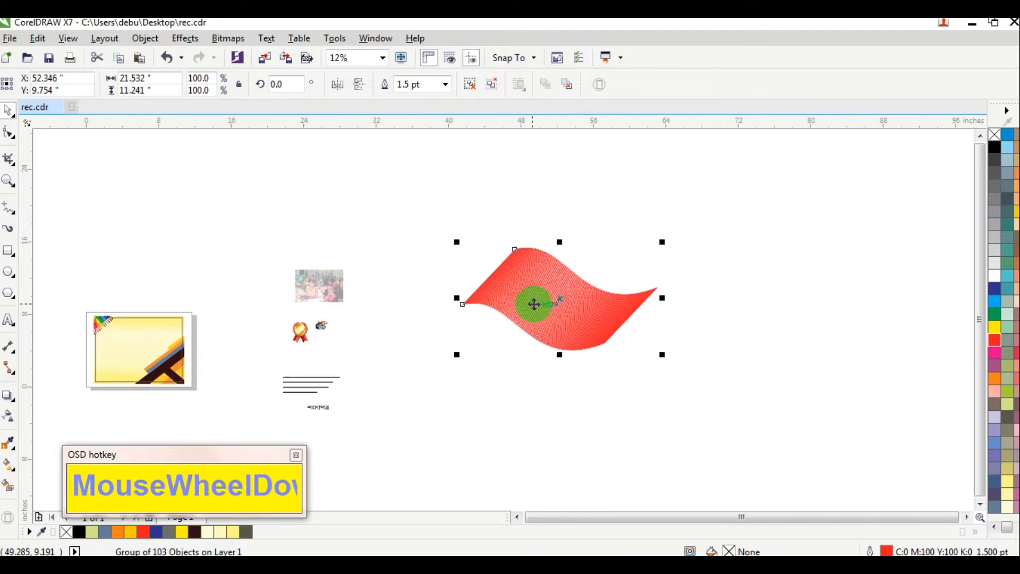
{"action": "left_click_drag", "start_coordinate": [539, 303], "coordinate": [116, 359]}
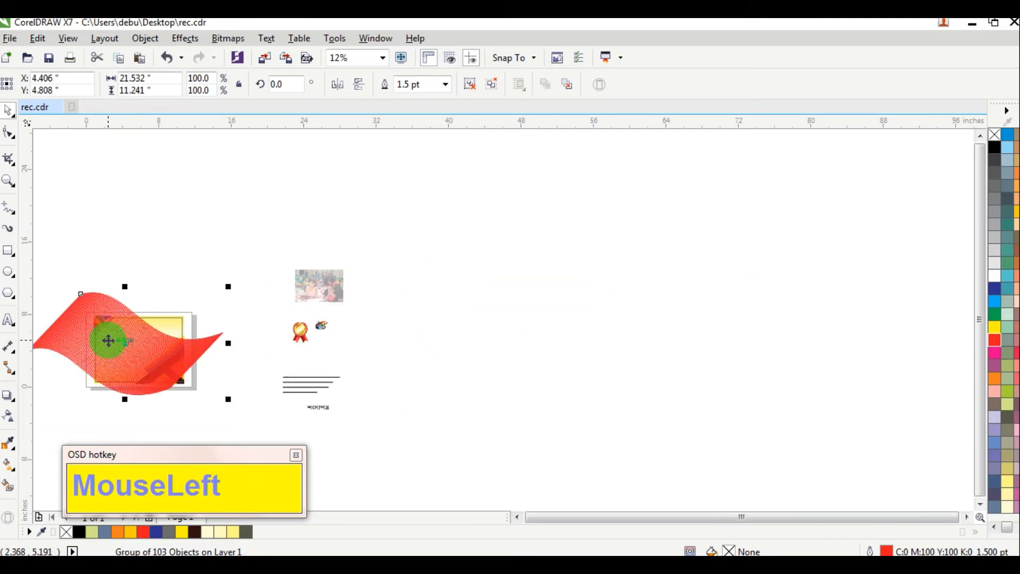
{"action": "scroll", "coordinate": [108, 340], "scroll_direction": "up", "scroll_amount": 1}
{"action": "left_click", "coordinate": [517, 517]}
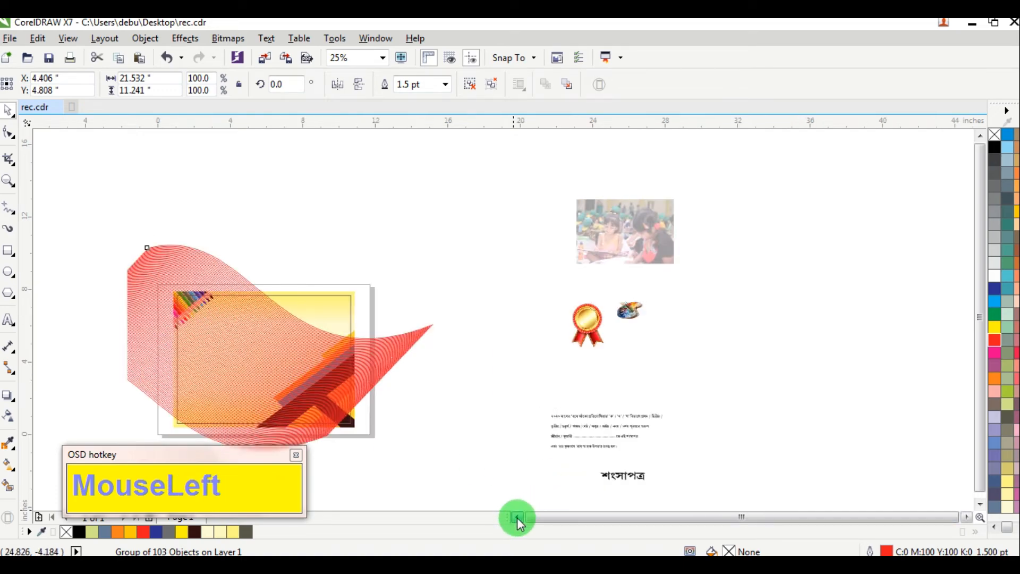
Stretch the wave group over the certificate to about 26.765 × 18.114 in, 124.3% wide and 161.1% high, adjusting its position
{"action": "left_click_drag", "start_coordinate": [425, 237], "coordinate": [451, 198]}
{"action": "left_click_drag", "start_coordinate": [400, 325], "coordinate": [438, 301]}
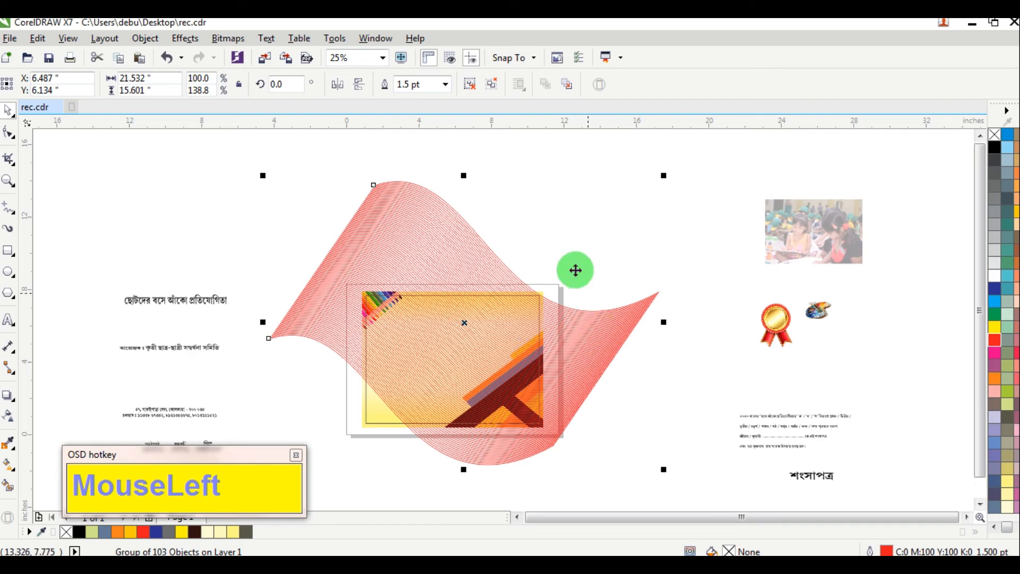
{"action": "left_click_drag", "start_coordinate": [464, 176], "coordinate": [502, 180]}
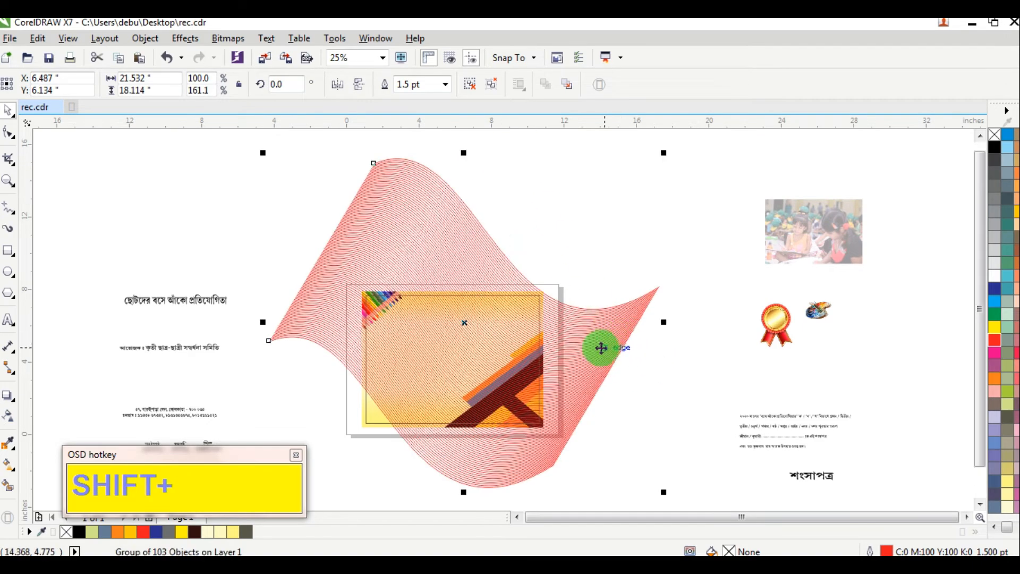
{"action": "mouse_move", "coordinate": [601, 347]}
{"action": "left_mouse_down"}
{"action": "mouse_move", "coordinate": [573, 348]}
{"action": "mouse_move", "coordinate": [582, 347]}
{"action": "left_mouse_up"}
{"action": "left_click_drag", "start_coordinate": [644, 325], "coordinate": [693, 334]}
{"action": "left_click_drag", "start_coordinate": [621, 342], "coordinate": [619, 338]}
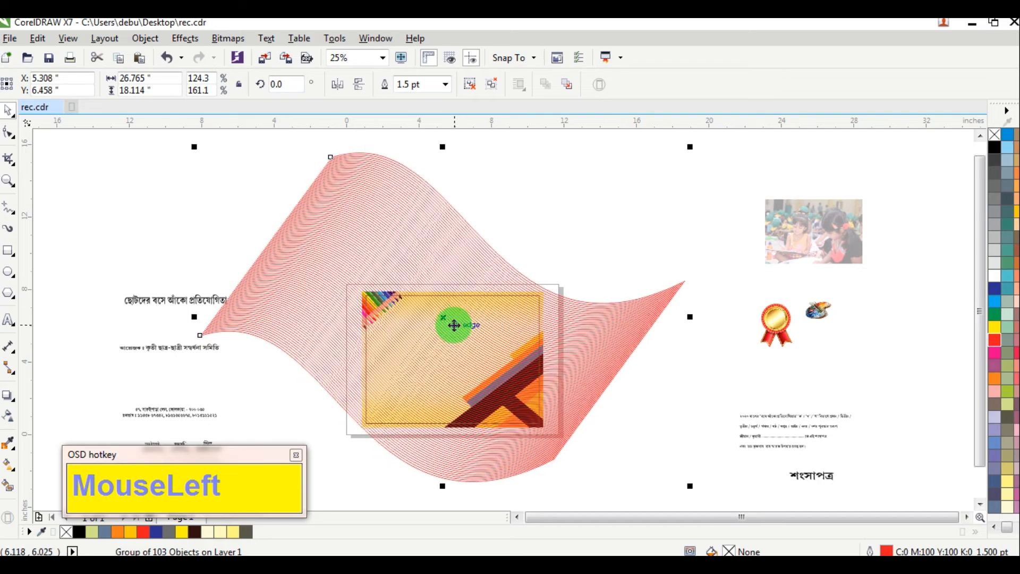
Try to shrink the wave group proportionally about its centre to 18.912 × 12.799 in
{"action": "left_click_drag", "start_coordinate": [194, 147], "coordinate": [266, 195]}
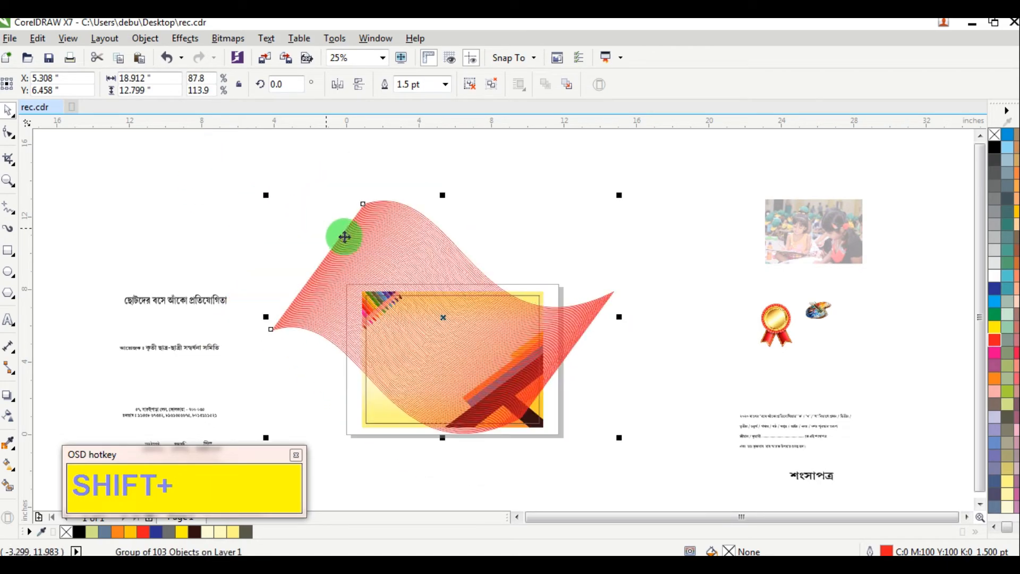
{"action": "key", "text": "ctrl+z"}
{"action": "scroll", "coordinate": [524, 334], "scroll_direction": "up", "scroll_amount": 3}
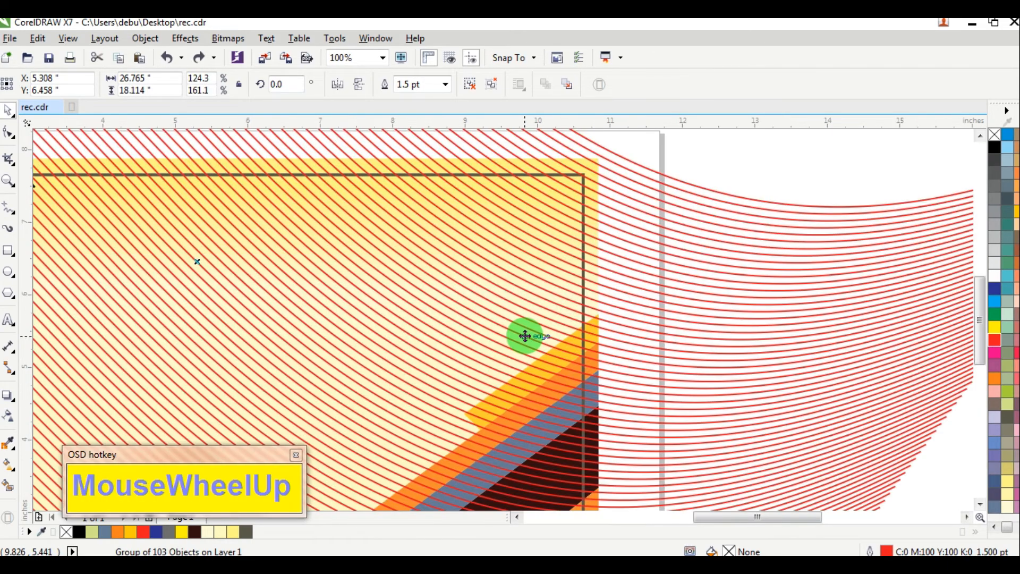
{"action": "scroll", "coordinate": [524, 335], "scroll_direction": "down", "scroll_amount": 1}
{"action": "scroll", "coordinate": [524, 334], "scroll_direction": "down", "scroll_amount": 2}
Move the wave group slightly up and right, and colour its outline pale yellow (C0 M0 Y60 K0)
{"action": "left_click_drag", "start_coordinate": [606, 335], "coordinate": [619, 298]}
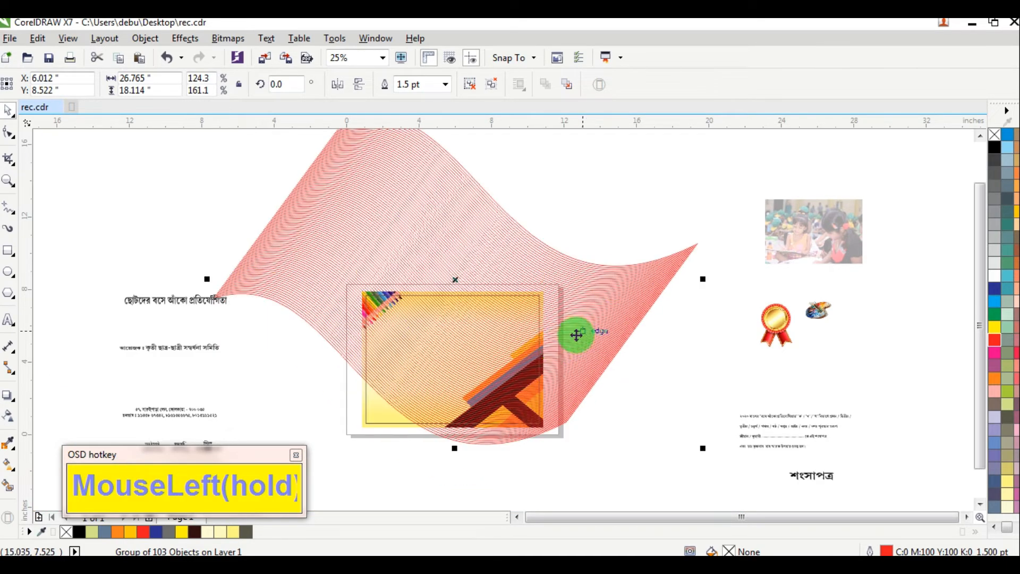
{"action": "right_click", "coordinate": [1007, 484]}
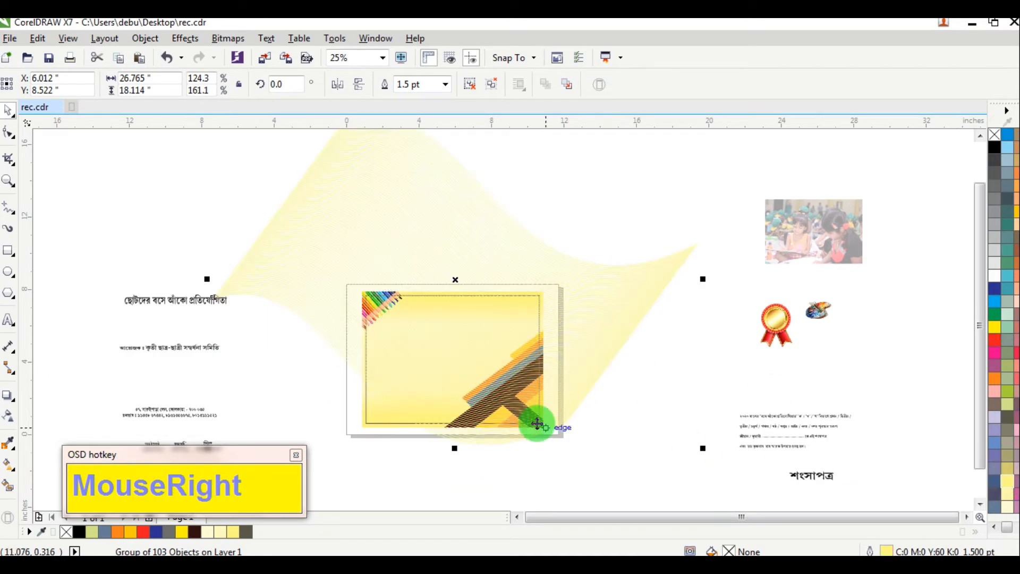
{"action": "scroll", "coordinate": [435, 387], "scroll_direction": "up", "scroll_amount": 2}
{"action": "scroll", "coordinate": [422, 415], "scroll_direction": "down", "scroll_amount": 3}
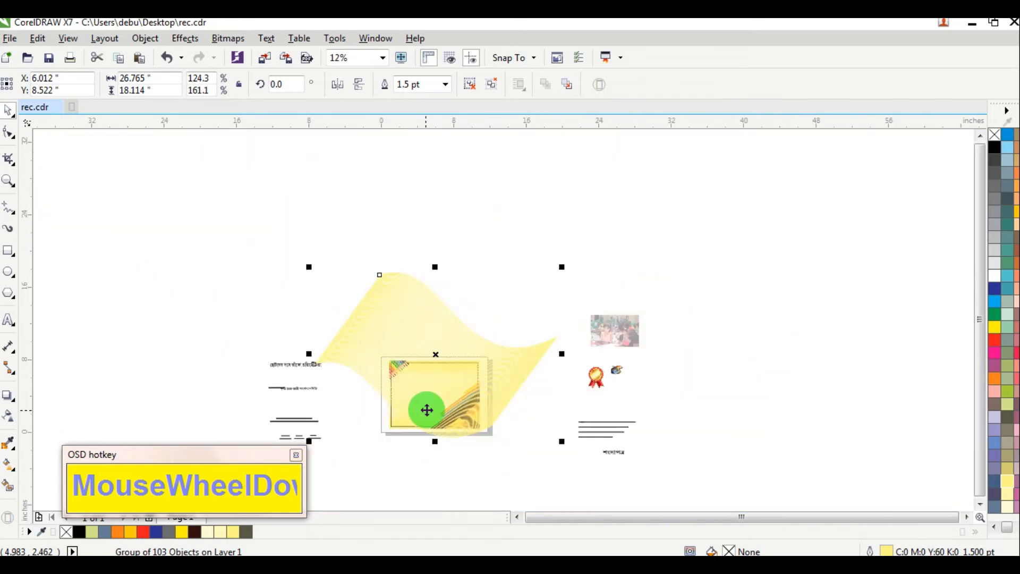
Move the pale yellow wave group up and to the right so it mostly clears the certificate artwork
{"action": "left_click_drag", "start_coordinate": [403, 314], "coordinate": [508, 297]}
{"action": "scroll", "coordinate": [422, 379], "scroll_direction": "up", "scroll_amount": 2}
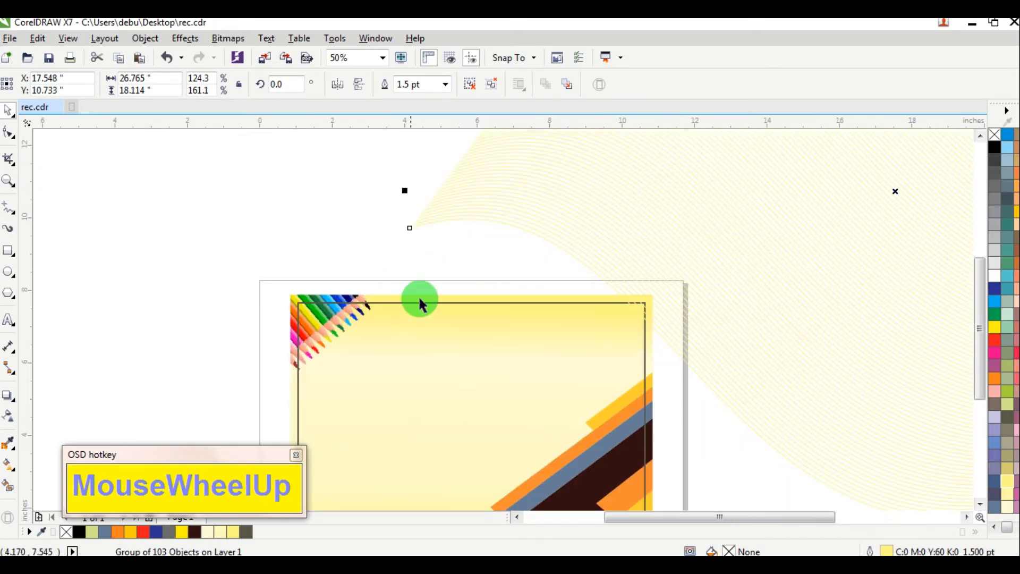
{"action": "left_click_drag", "start_coordinate": [474, 242], "coordinate": [514, 251]}
Try to PowerClip the wave group inside the certificate's background rectangle while the artwork is still grouped
{"action": "left_click", "coordinate": [145, 38]}
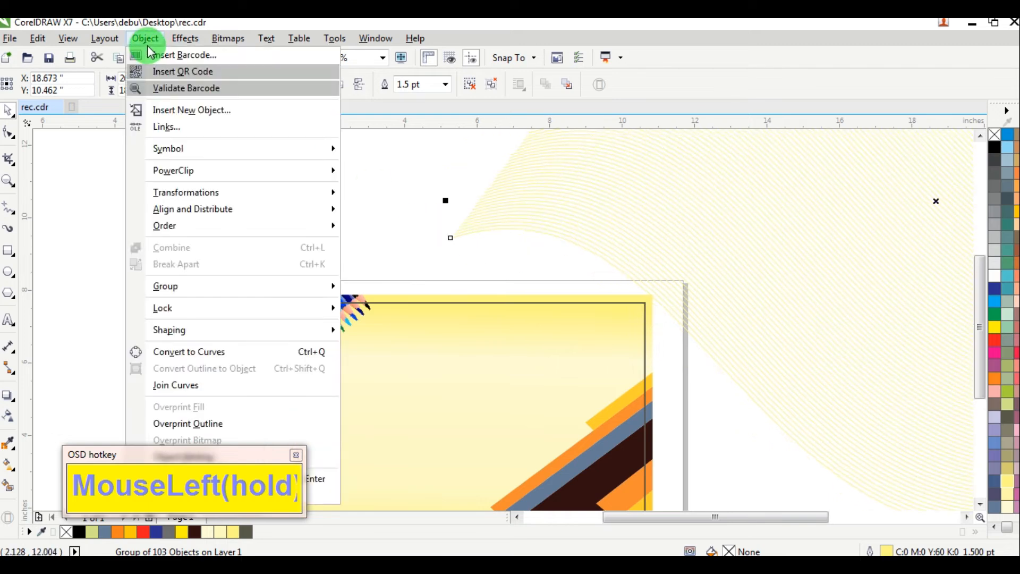
{"action": "left_click", "coordinate": [182, 171]}
{"action": "left_click", "coordinate": [381, 181]}
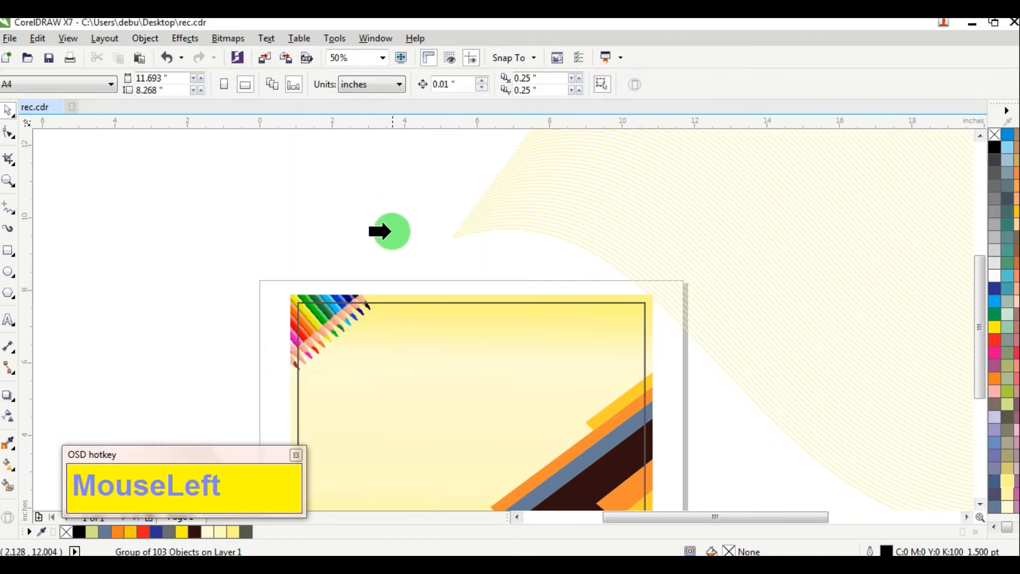
{"action": "left_click", "coordinate": [398, 297]}
{"action": "scroll", "coordinate": [412, 296], "scroll_direction": "down", "scroll_amount": 1}
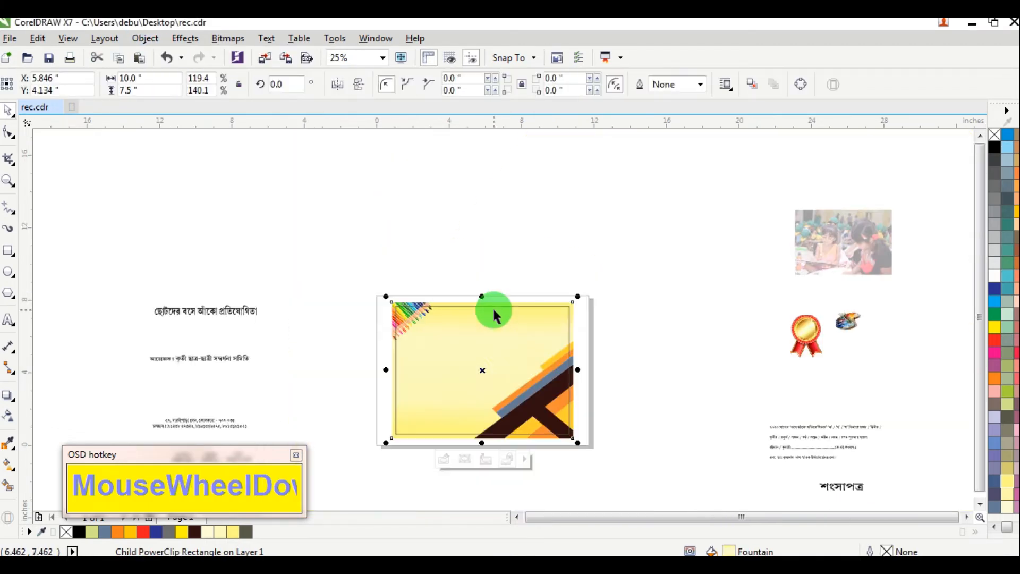
Examine the clipped wave lines on the certificate background and check how the artwork and its container are grouped
{"action": "scroll", "coordinate": [461, 403], "scroll_direction": "up", "scroll_amount": 3}
{"action": "scroll", "coordinate": [457, 402], "scroll_direction": "down", "scroll_amount": 3}
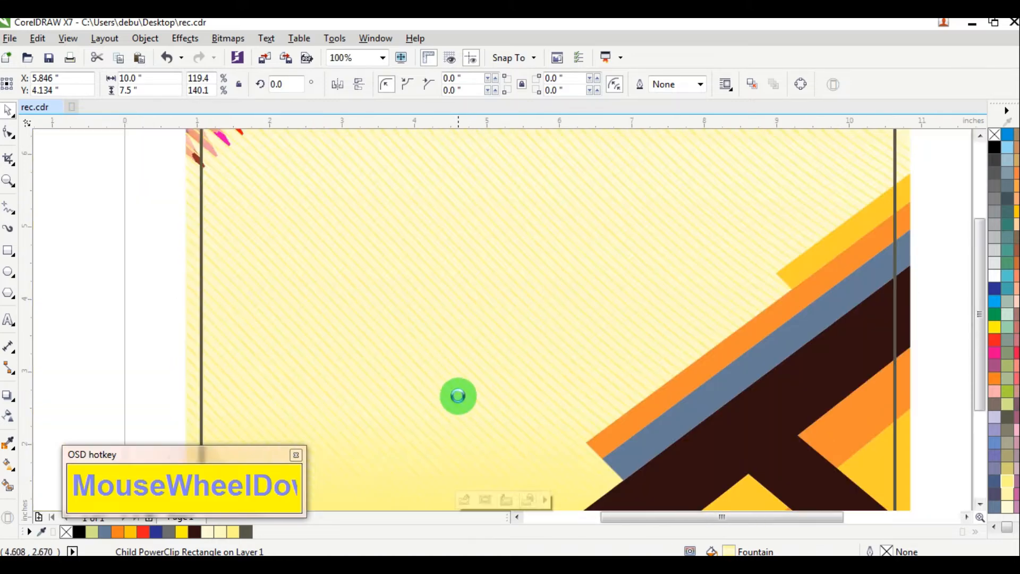
{"action": "scroll", "coordinate": [463, 381], "scroll_direction": "up", "scroll_amount": 3}
{"action": "scroll", "coordinate": [459, 372], "scroll_direction": "down", "scroll_amount": 3}
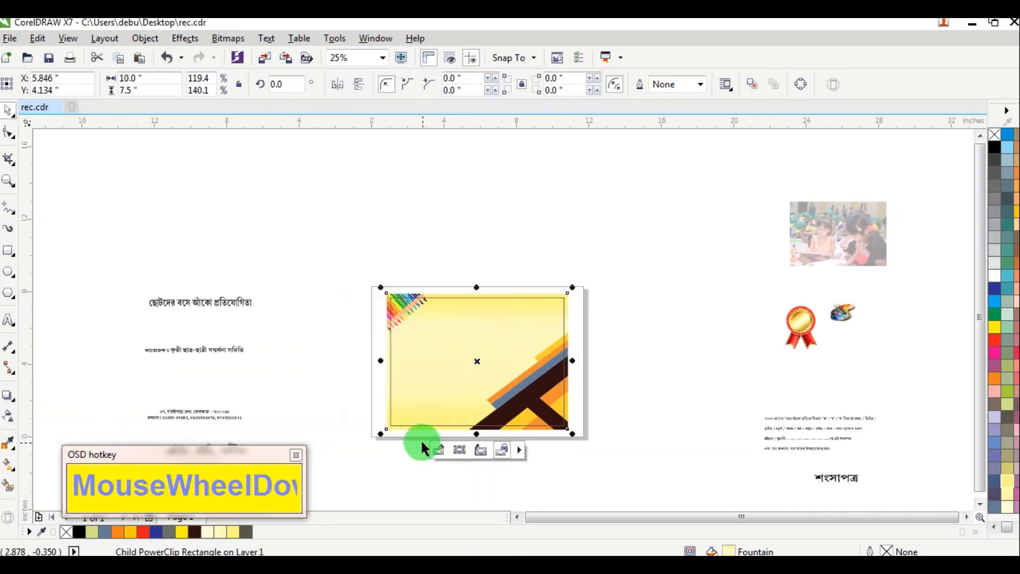
{"action": "scroll", "coordinate": [423, 441], "scroll_direction": "up", "scroll_amount": 3}
{"action": "scroll", "coordinate": [417, 378], "scroll_direction": "up", "scroll_amount": 3}
{"action": "scroll", "coordinate": [425, 353], "scroll_direction": "down", "scroll_amount": 3}
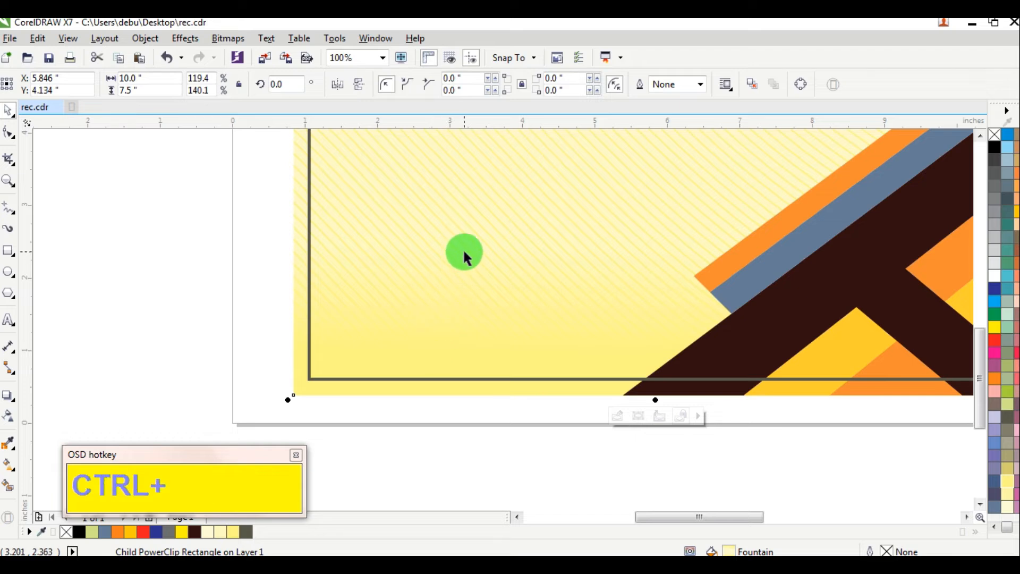
{"action": "left_click", "coordinate": [415, 385]}
{"action": "scroll", "coordinate": [460, 357], "scroll_direction": "down", "scroll_amount": 3}
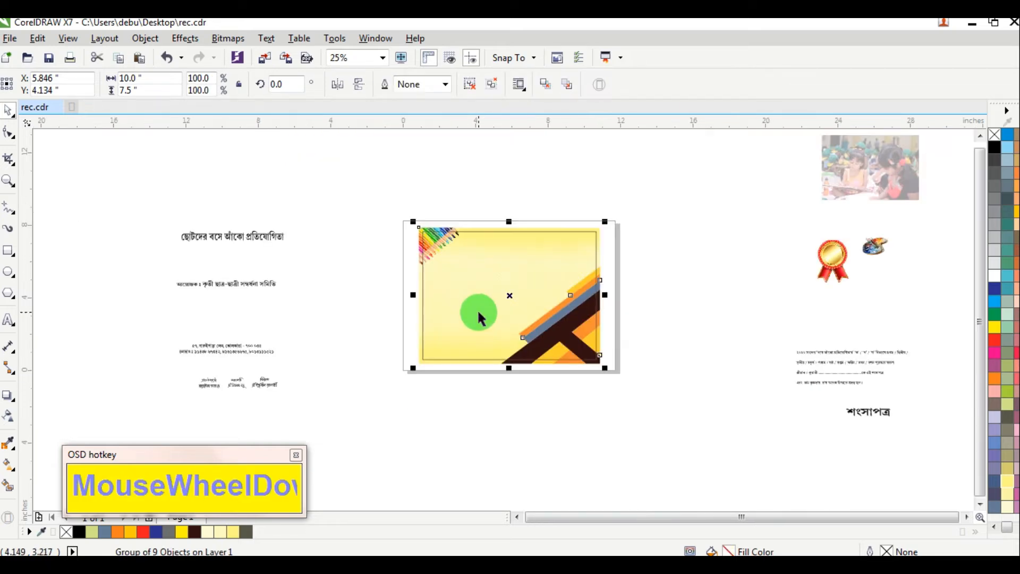
{"action": "scroll", "coordinate": [434, 363], "scroll_direction": "up", "scroll_amount": 3}
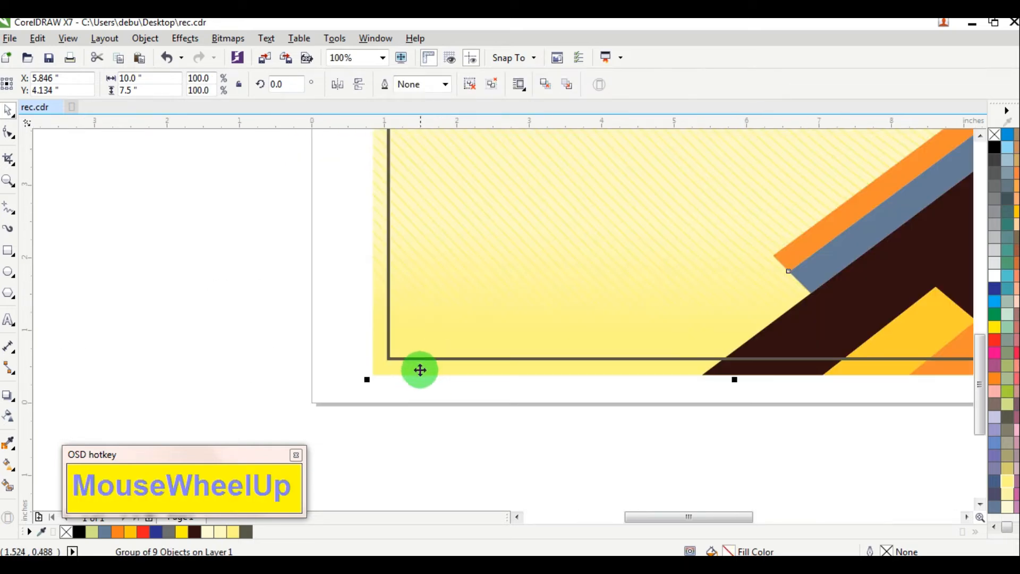
{"action": "left_click", "coordinate": [397, 370], "text": "ctrl"}
{"action": "left_click", "coordinate": [397, 369]}
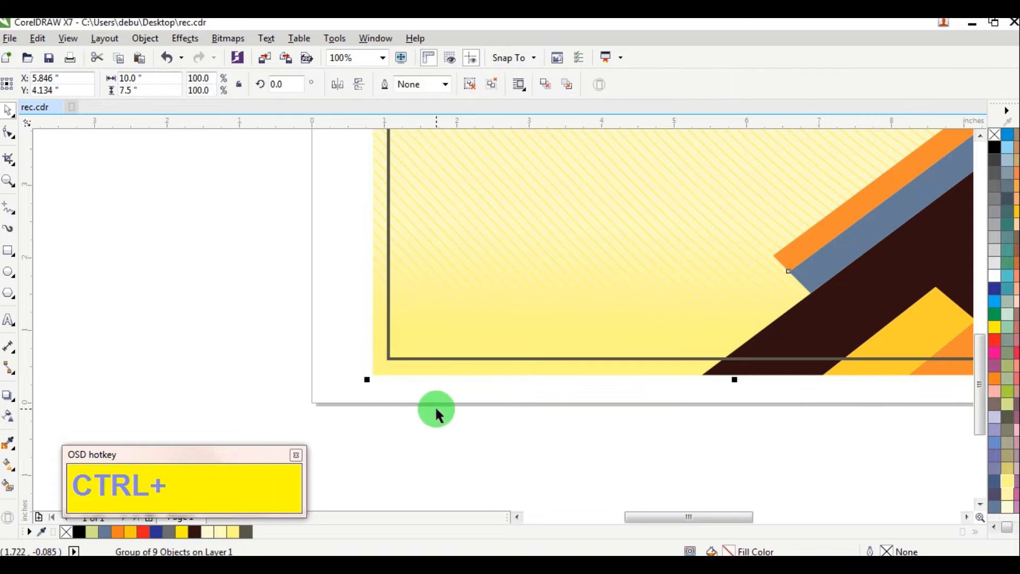
Undo the PowerClip of the wave group
{"action": "left_click", "coordinate": [437, 410]}
{"action": "scroll", "coordinate": [479, 392], "scroll_direction": "down", "scroll_amount": 2}
{"action": "key", "text": "ctrl+z"}
Select the whole certificate artwork and ungroup it into separate objects
{"action": "left_click", "coordinate": [493, 301]}
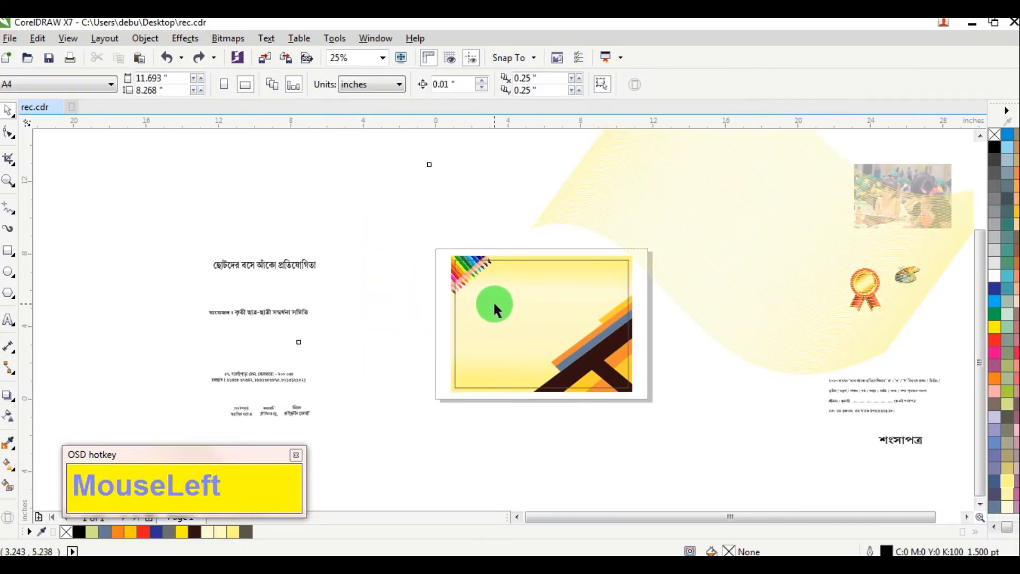
{"action": "left_click_drag", "start_coordinate": [624, 421], "coordinate": [627, 419]}
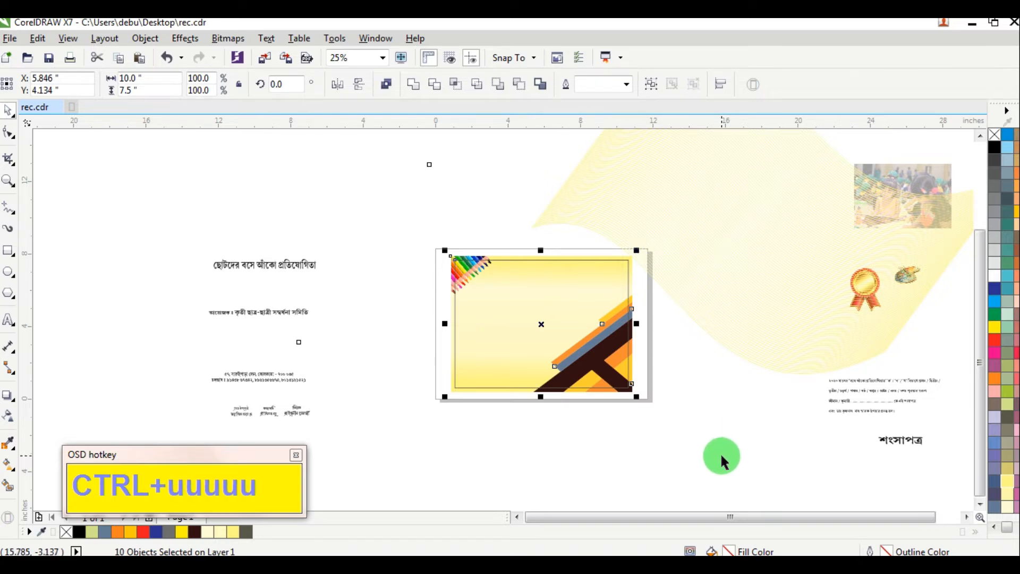
Try to move the wave group slightly down and to the right
{"action": "left_click", "coordinate": [709, 247]}
{"action": "left_click_drag", "start_coordinate": [715, 241], "coordinate": [746, 298]}
{"action": "key", "text": "ctrl+z"}
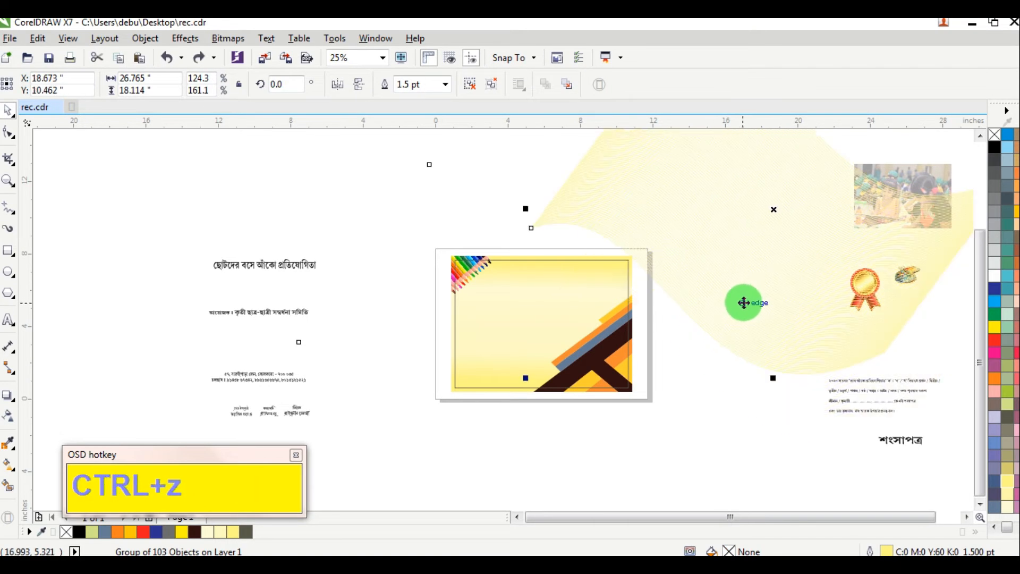
PowerClip the pale yellow wave group inside the certificate's ungrouped gradient background rectangle and check the line pattern
{"action": "left_click", "coordinate": [145, 38]}
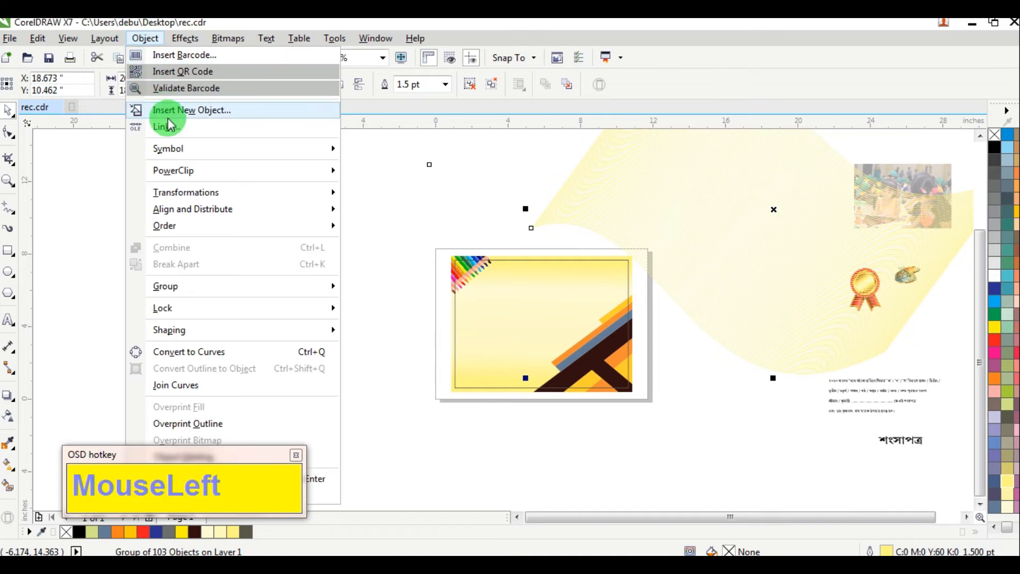
{"action": "mouse_move", "coordinate": [198, 171]}
{"action": "left_click", "coordinate": [401, 171]}
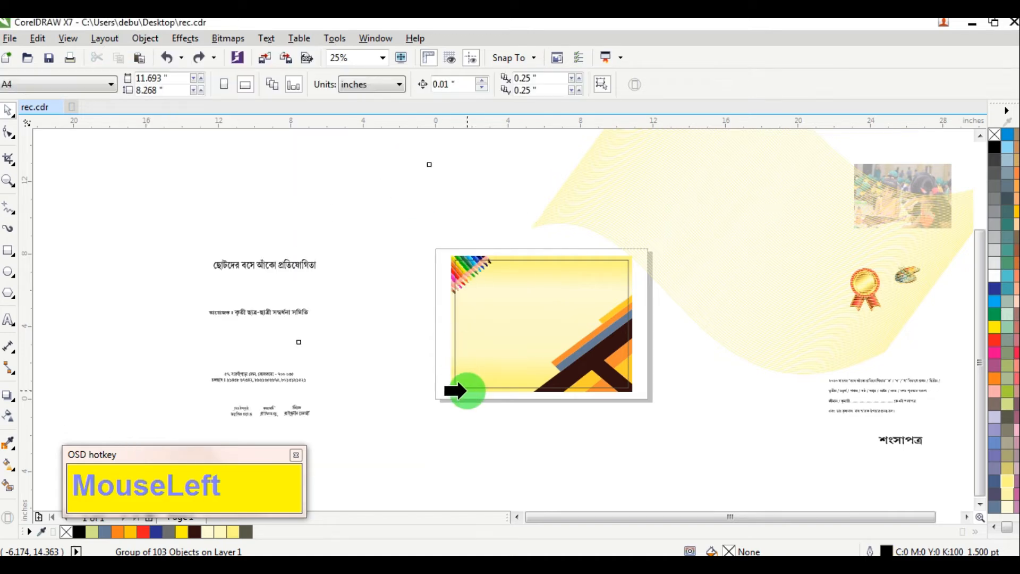
{"action": "left_click", "coordinate": [468, 393]}
{"action": "scroll", "coordinate": [492, 429], "scroll_direction": "up", "scroll_amount": 4}
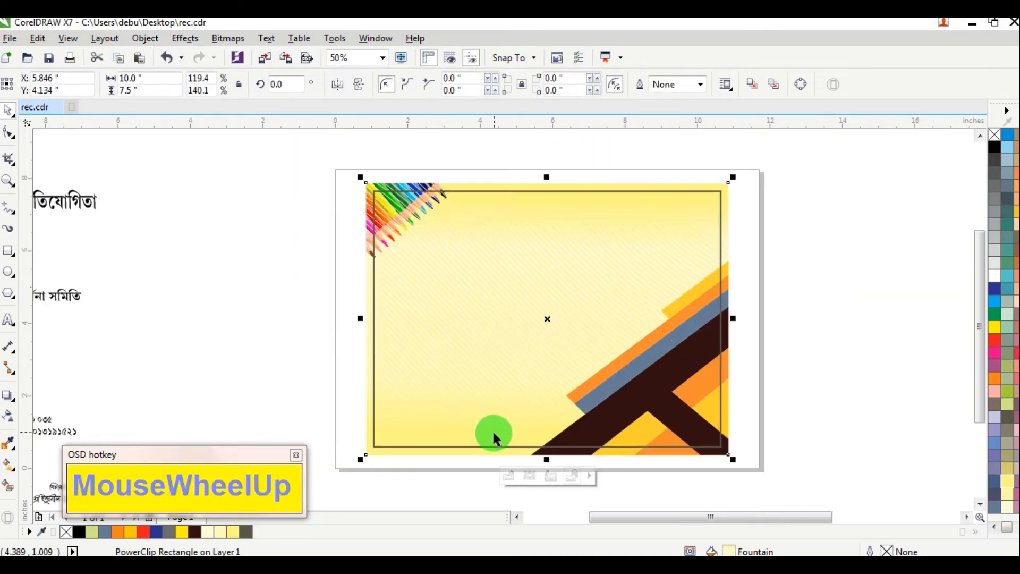
{"action": "scroll", "coordinate": [477, 438], "scroll_direction": "down", "scroll_amount": 1}
{"action": "scroll", "coordinate": [523, 307], "scroll_direction": "down", "scroll_amount": 1}
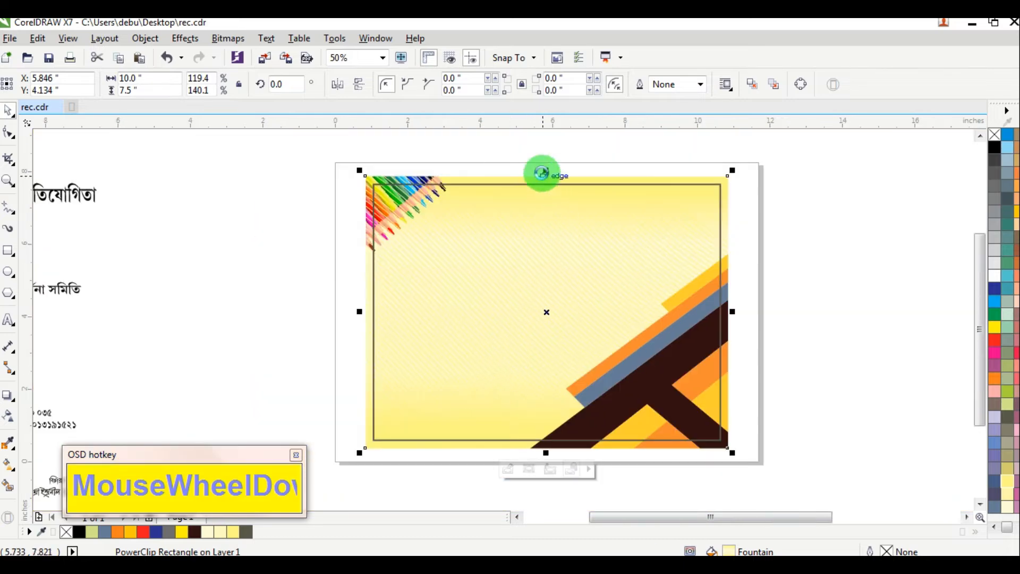
Open the contents of the gradient background rectangle's PowerClip for editing
{"action": "scroll", "coordinate": [507, 183], "scroll_direction": "up", "scroll_amount": 2}
{"action": "left_click", "coordinate": [474, 186], "text": "ctrl"}
{"action": "scroll", "coordinate": [537, 259], "scroll_direction": "down", "scroll_amount": 2}
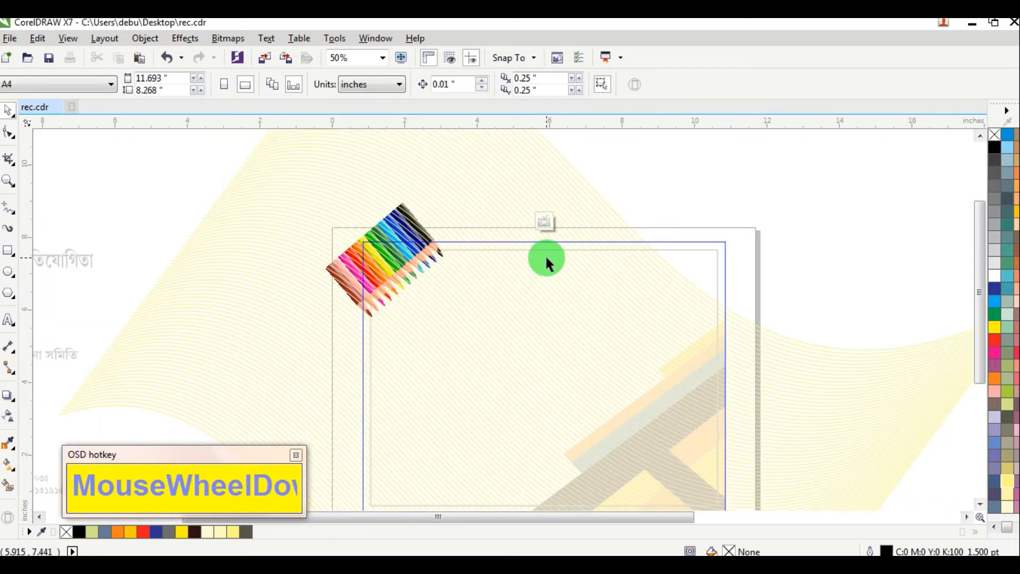
{"action": "scroll", "coordinate": [718, 253], "scroll_direction": "down", "scroll_amount": 1}
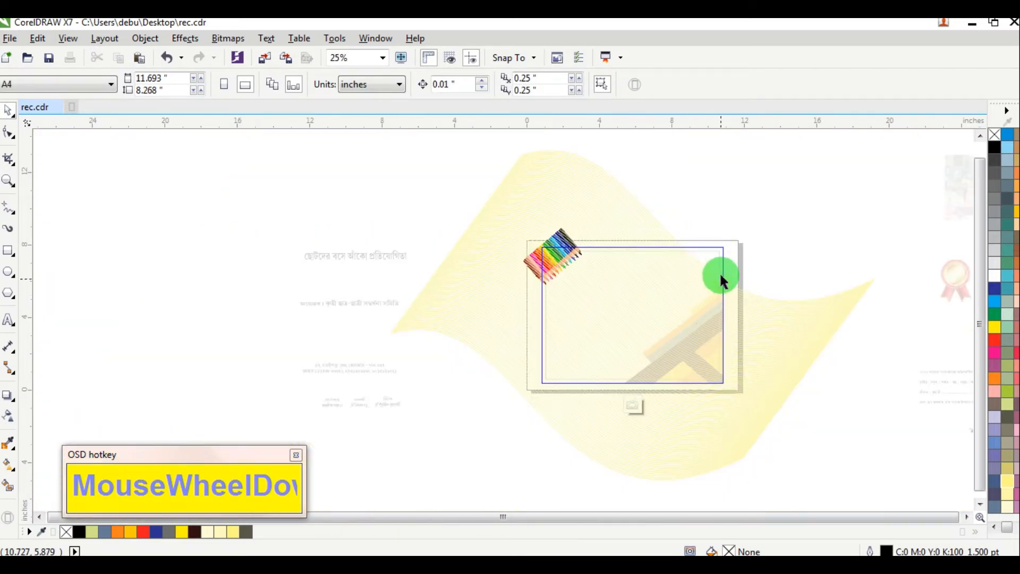
{"action": "scroll", "coordinate": [721, 275], "scroll_direction": "up", "scroll_amount": 1}
{"action": "scroll", "coordinate": [776, 336], "scroll_direction": "down", "scroll_amount": 1}
Enlarge the clipped pale yellow wave group to about 30.2 x 20.4 inches and shift it slightly up and to the right
{"action": "left_click", "coordinate": [754, 221]}
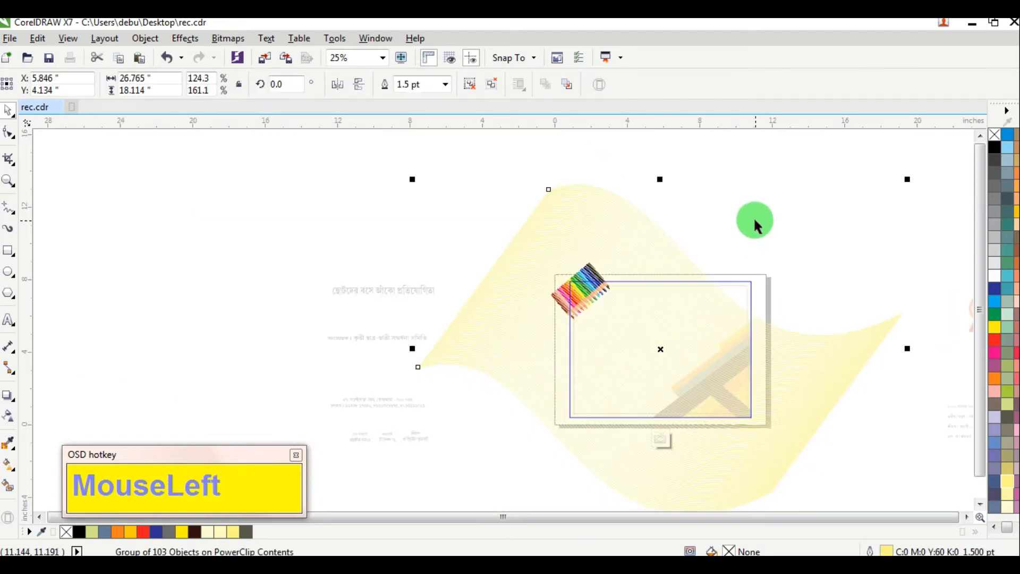
{"action": "left_click_drag", "start_coordinate": [907, 179], "coordinate": [938, 158]}
{"action": "left_click_drag", "start_coordinate": [810, 389], "coordinate": [819, 366]}
Apply a vertical linear fountain transparency to the wave group, fading it out from the certificate's bottom edge towards its upper area
{"action": "scroll", "coordinate": [719, 346], "scroll_direction": "up", "scroll_amount": 1}
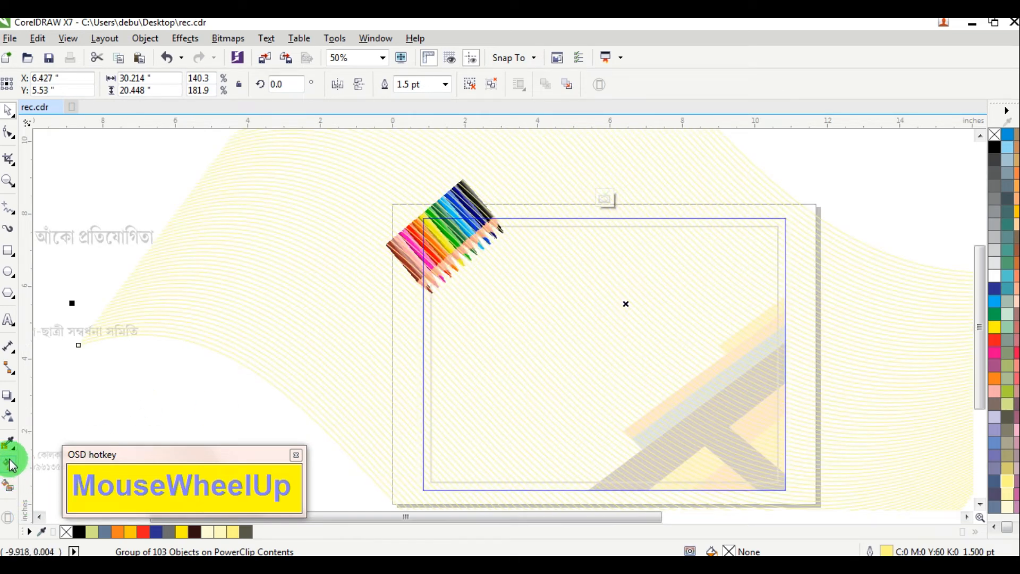
{"action": "left_click", "coordinate": [11, 417]}
{"action": "left_click", "coordinate": [639, 344]}
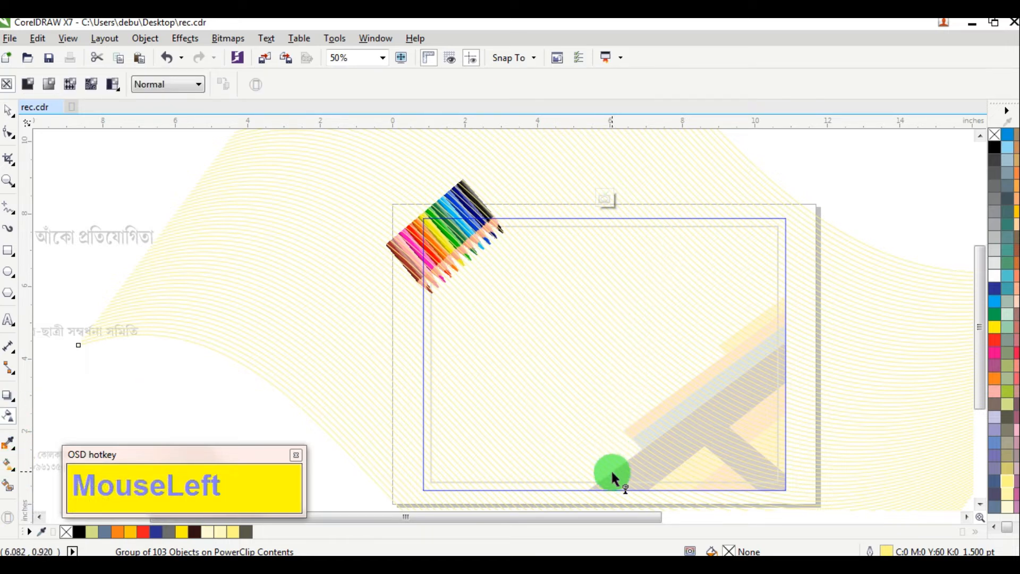
{"action": "left_click_drag", "start_coordinate": [609, 484], "coordinate": [617, 293]}
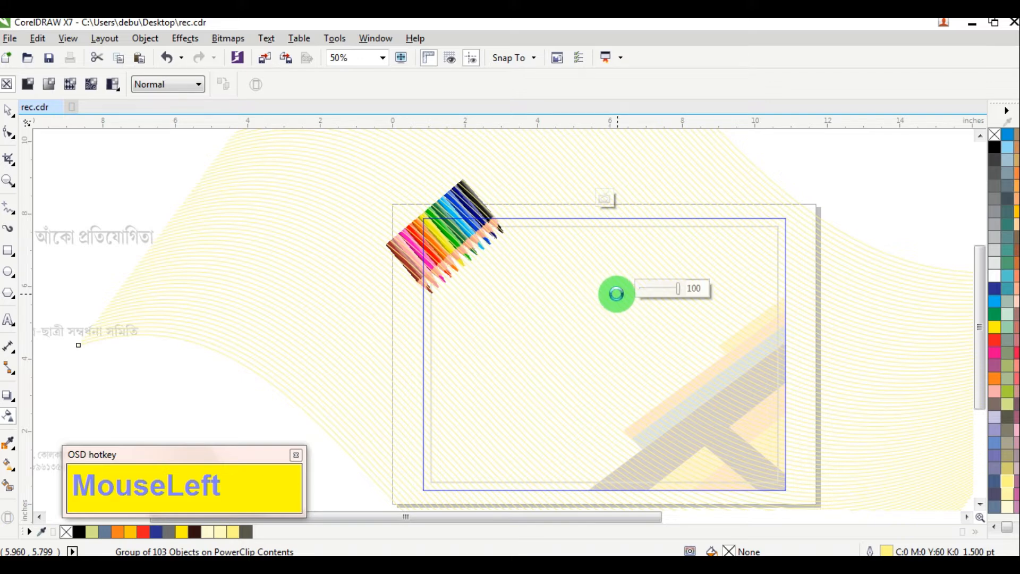
{"action": "scroll", "coordinate": [612, 294], "scroll_direction": "up", "scroll_amount": 1}
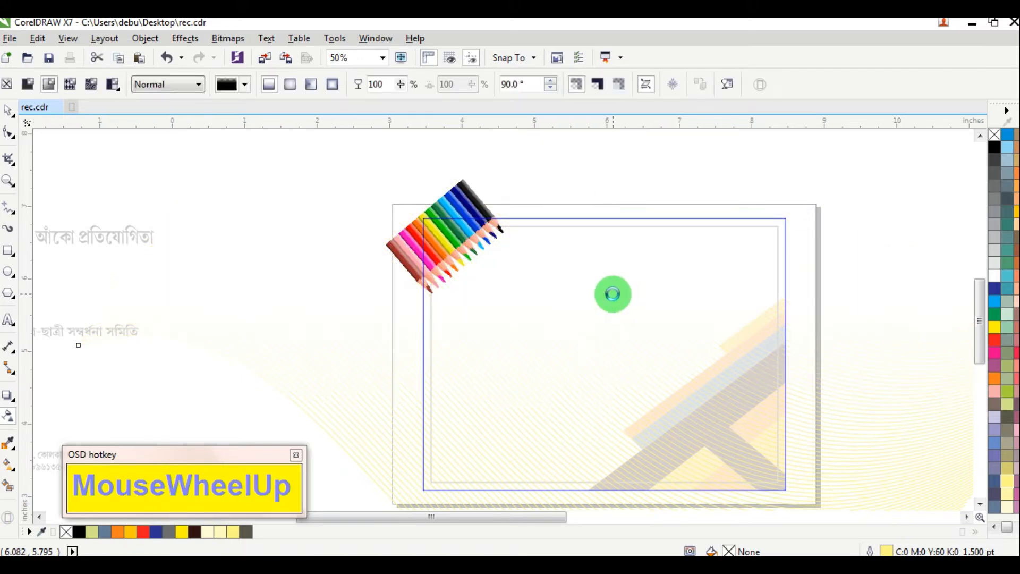
{"action": "scroll", "coordinate": [613, 293], "scroll_direction": "up", "scroll_amount": 1}
{"action": "left_click_drag", "start_coordinate": [603, 293], "coordinate": [603, 329]}
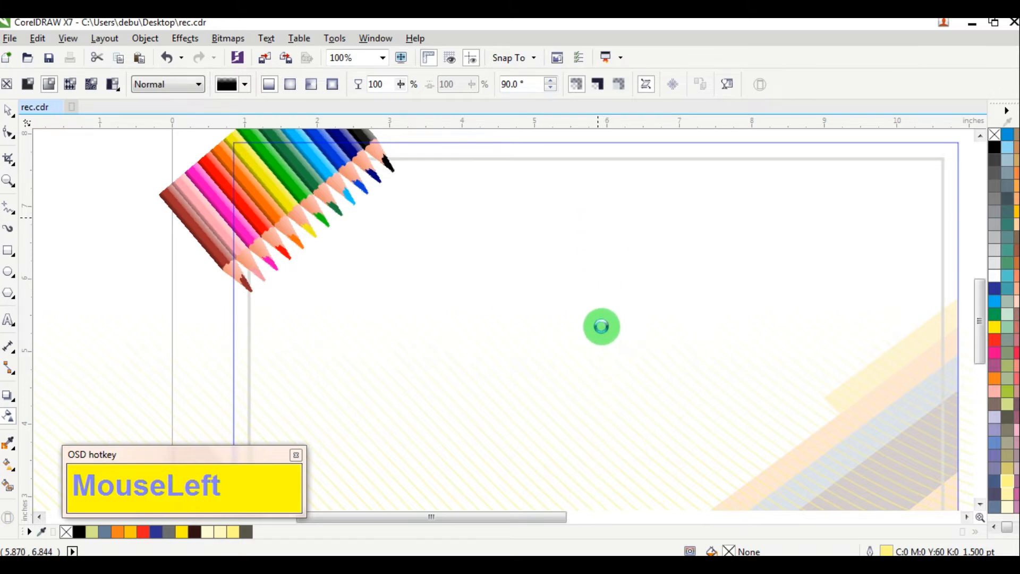
Leave the transparency tool and finish editing the PowerClip contents of the certificate background
{"action": "scroll", "coordinate": [547, 336], "scroll_direction": "down", "scroll_amount": 2}
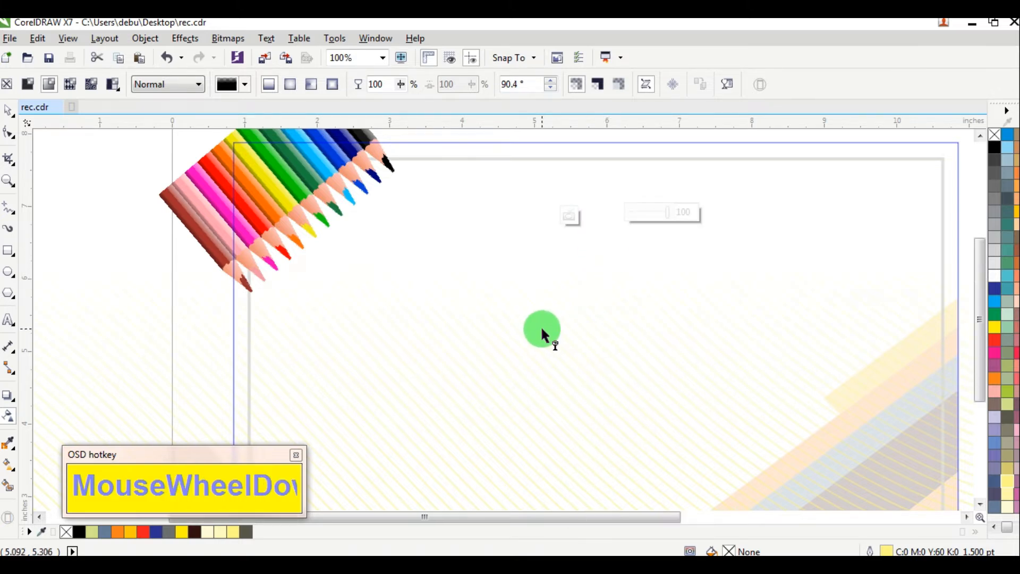
{"action": "left_click", "coordinate": [11, 113]}
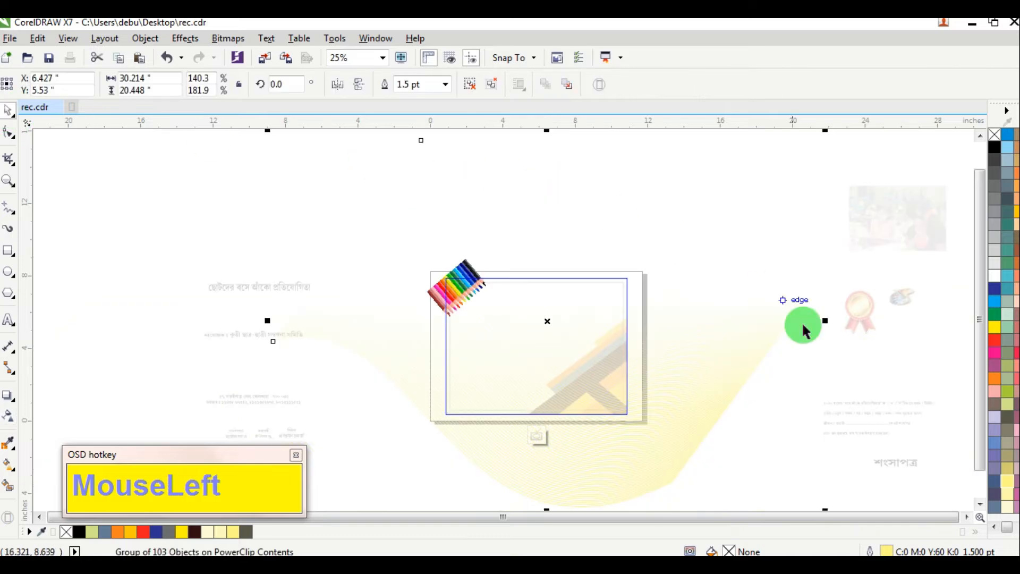
{"action": "left_click", "coordinate": [538, 373], "text": "ctrl"}
{"action": "scroll", "coordinate": [538, 378], "scroll_direction": "up", "scroll_amount": 3}
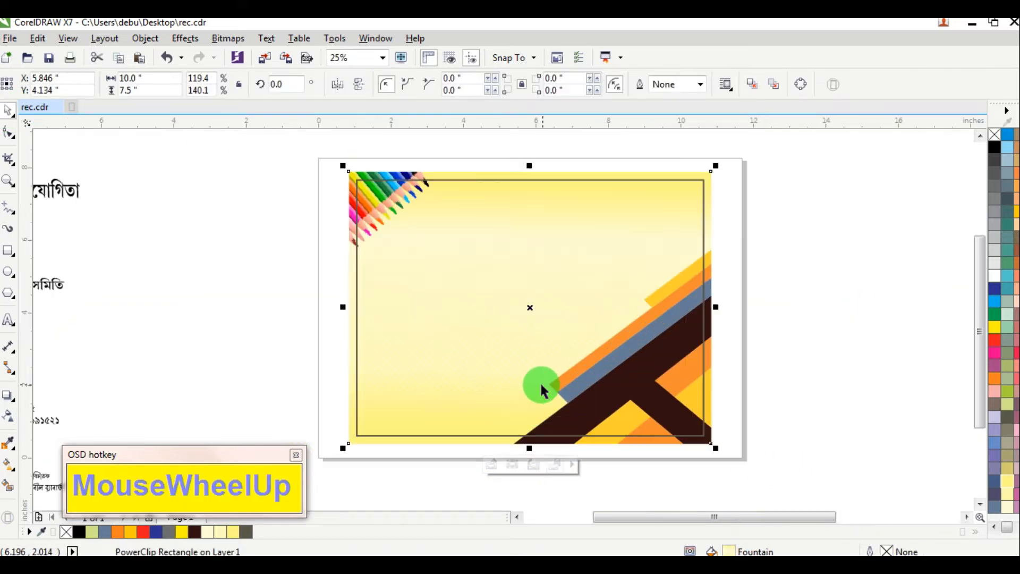
{"action": "scroll", "coordinate": [511, 398], "scroll_direction": "down", "scroll_amount": 1}
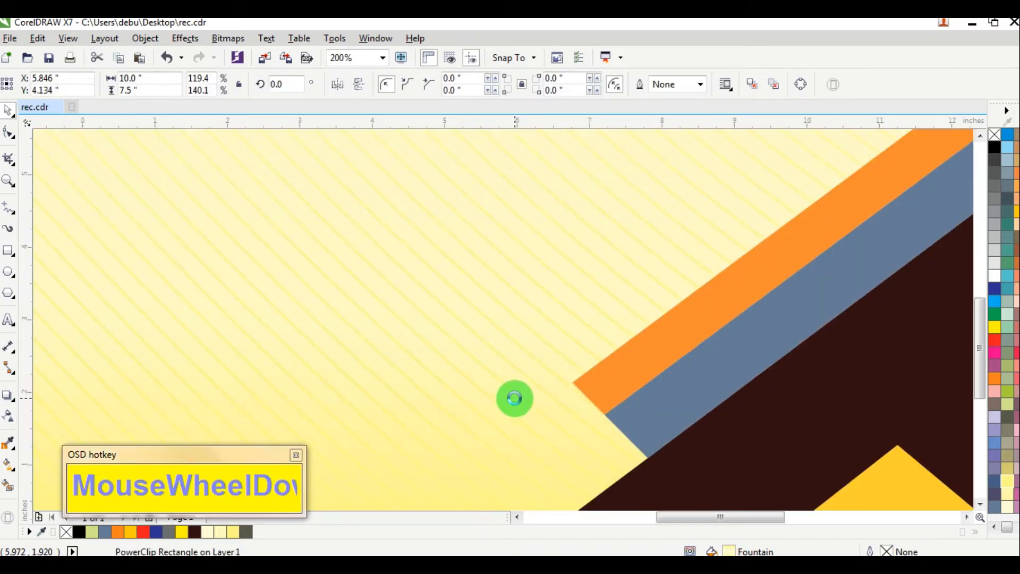
{"action": "scroll", "coordinate": [517, 394], "scroll_direction": "down", "scroll_amount": 2}
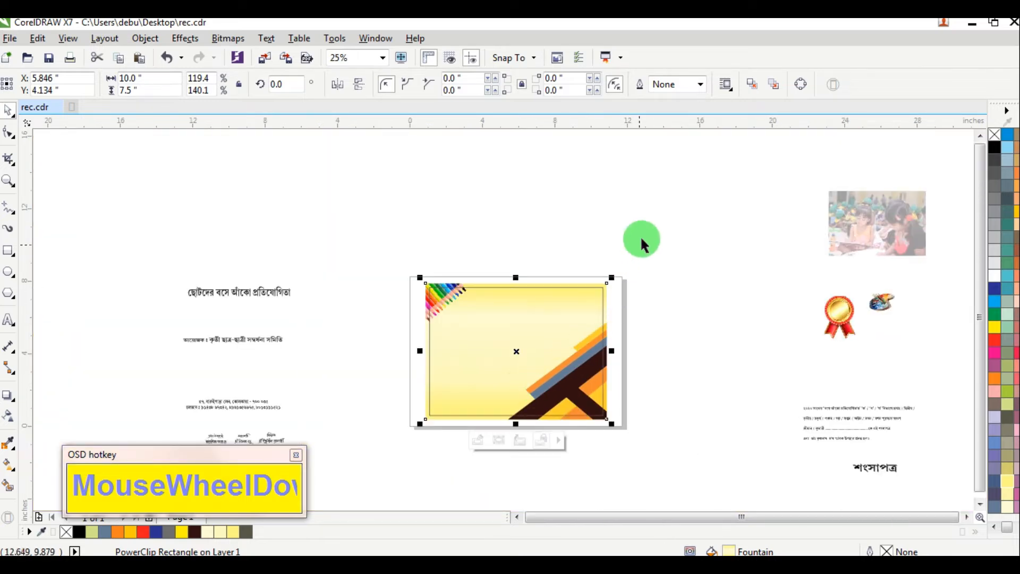
Move the photo of the drawing children to just above the certificate page
{"action": "left_click", "coordinate": [657, 200]}
{"action": "left_click", "coordinate": [846, 211]}
{"action": "left_click_drag", "start_coordinate": [847, 212], "coordinate": [556, 223]}
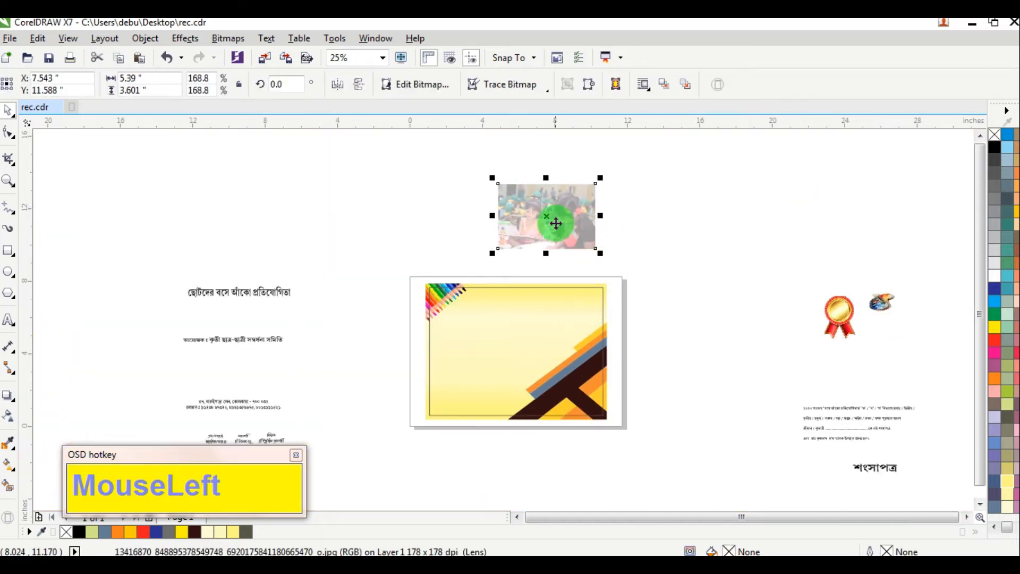
{"action": "scroll", "coordinate": [555, 223], "scroll_direction": "up", "scroll_amount": 1}
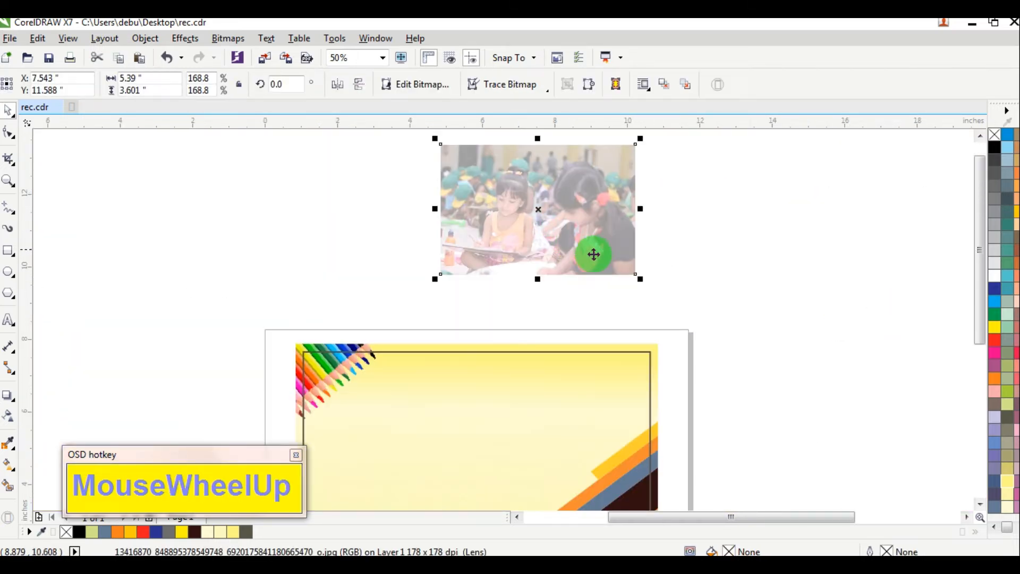
{"action": "left_click", "coordinate": [228, 38]}
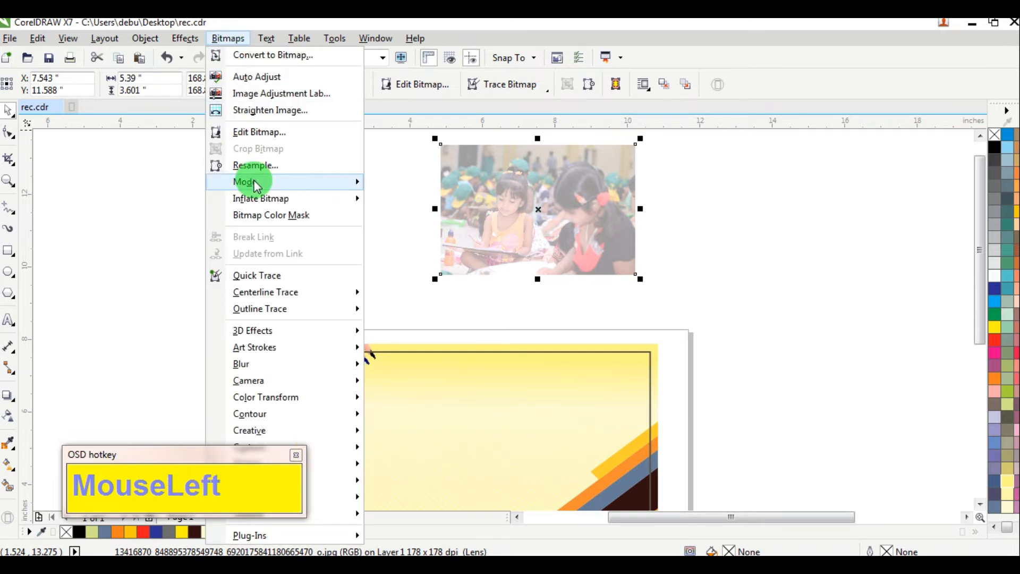
{"action": "left_click", "coordinate": [795, 188]}
{"action": "scroll", "coordinate": [546, 292], "scroll_direction": "down", "scroll_amount": 1}
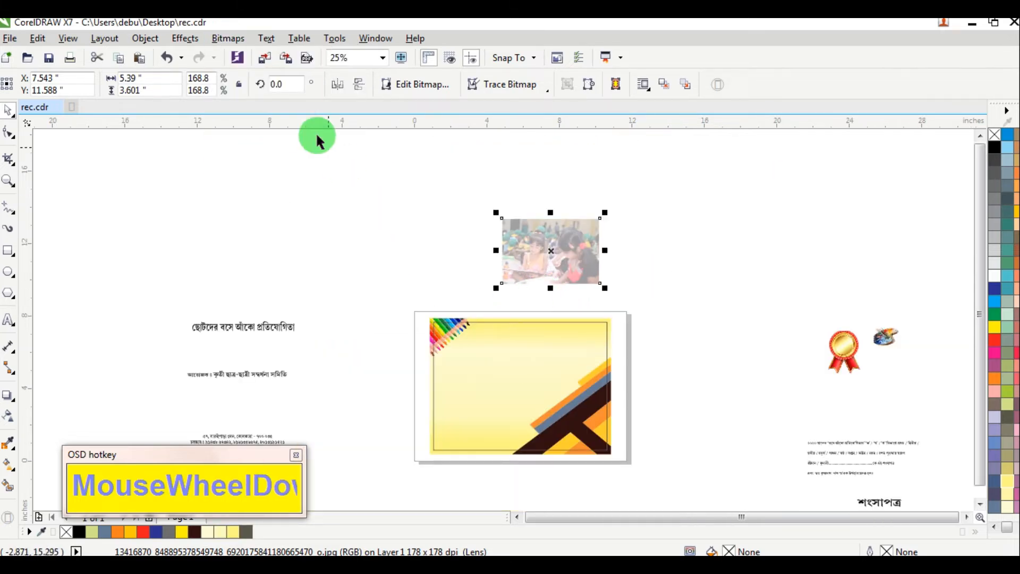
{"action": "left_click", "coordinate": [229, 38]}
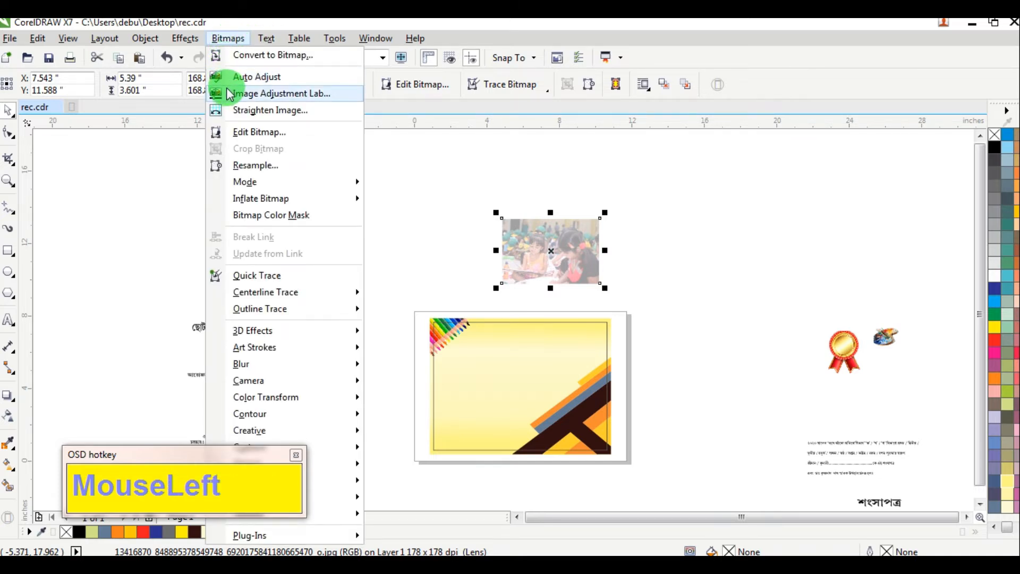
{"action": "left_click", "coordinate": [142, 402]}
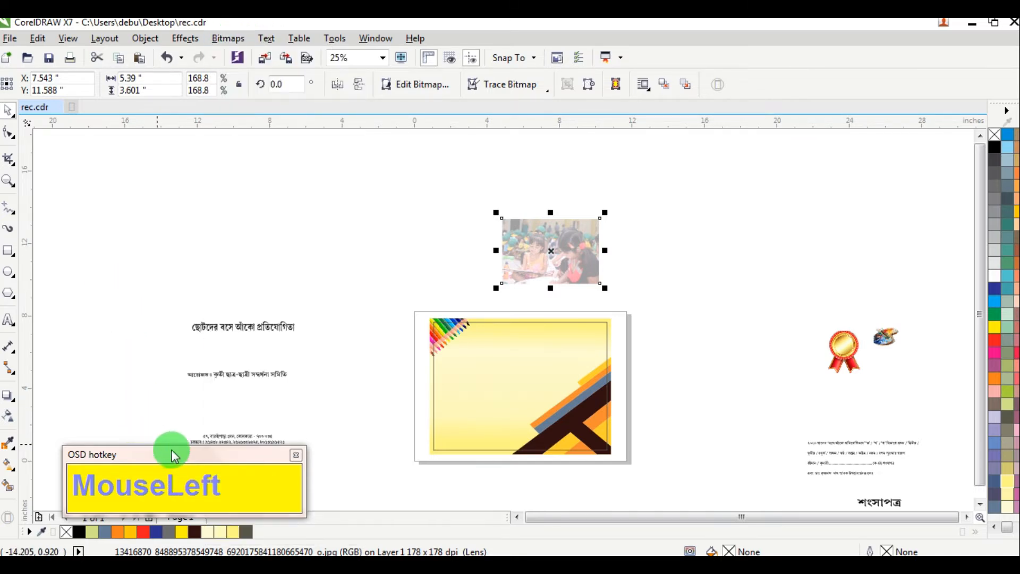
{"action": "left_click_drag", "start_coordinate": [174, 455], "coordinate": [799, 159]}
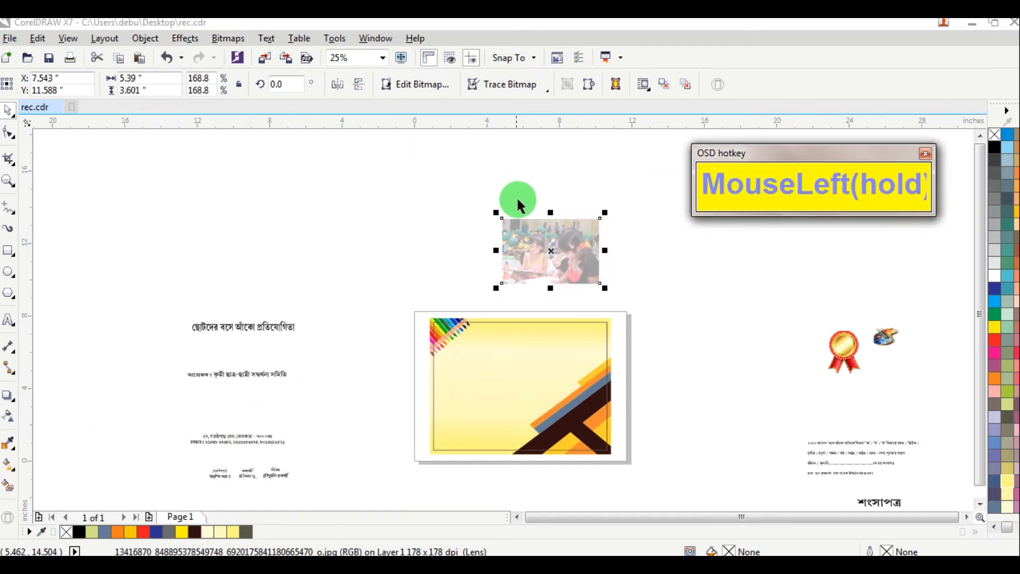
Apply a Vignette effect to the photo, setting its offset to 123
{"action": "left_click", "coordinate": [229, 38]}
{"action": "mouse_move", "coordinate": [282, 447]}
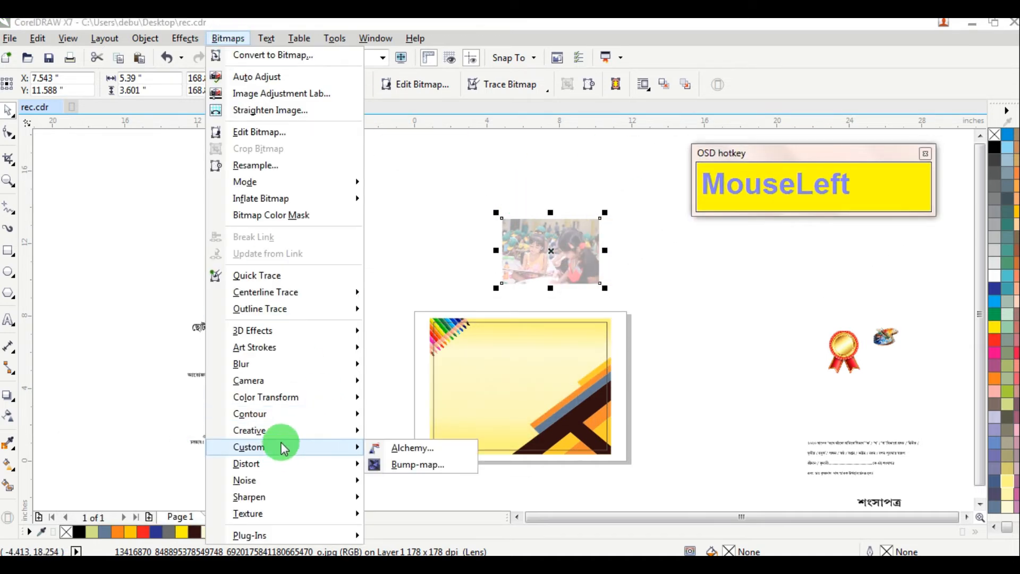
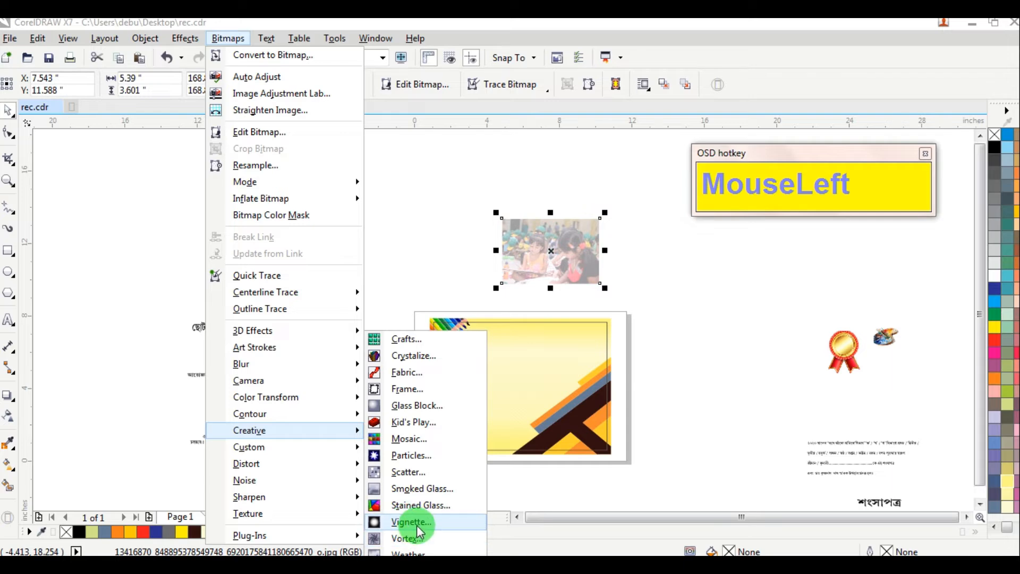
{"action": "left_click", "coordinate": [414, 523]}
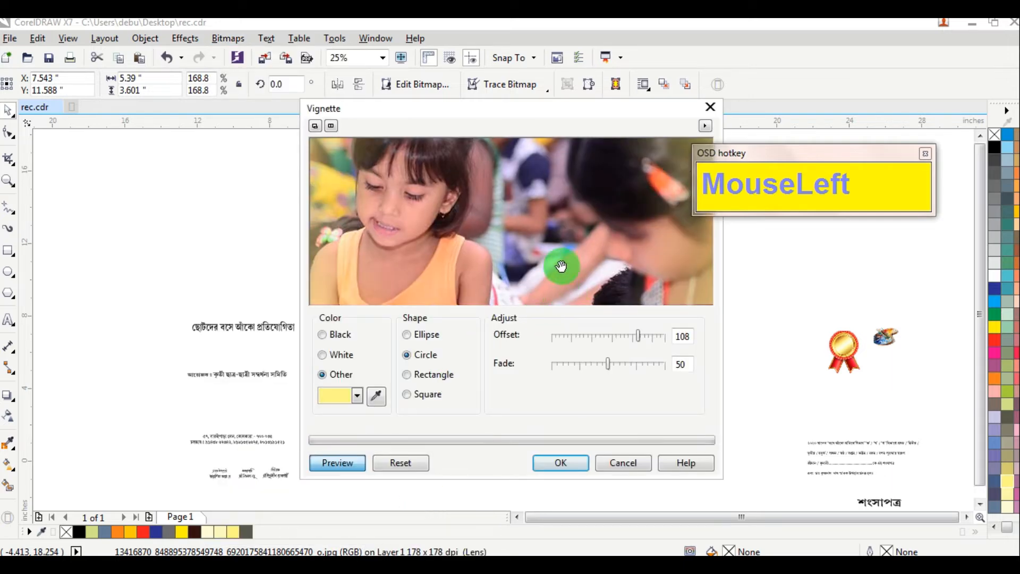
{"action": "right_click", "coordinate": [509, 232]}
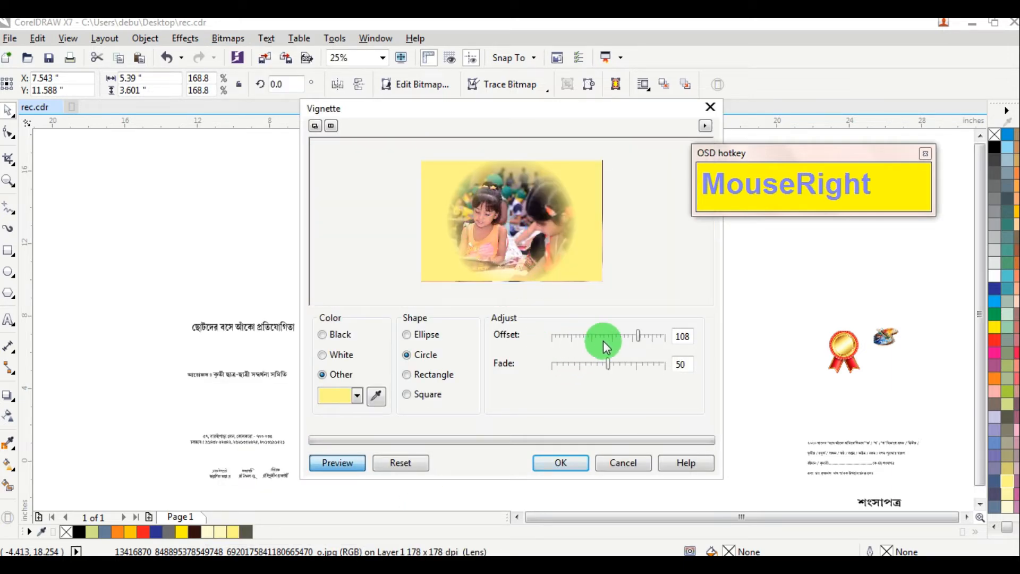
{"action": "left_click_drag", "start_coordinate": [639, 333], "coordinate": [638, 334]}
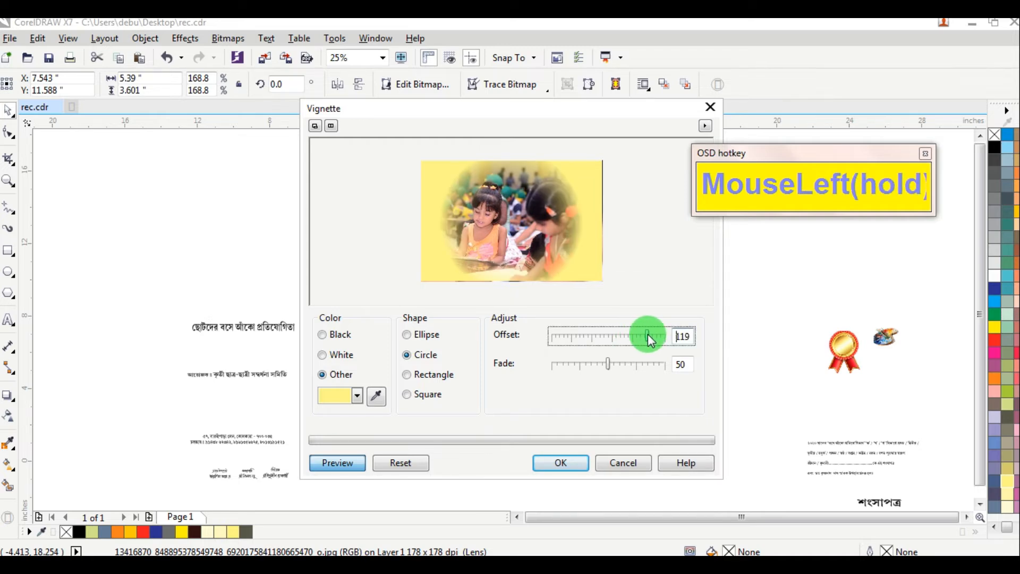
{"action": "left_click_drag", "start_coordinate": [649, 336], "coordinate": [651, 336]}
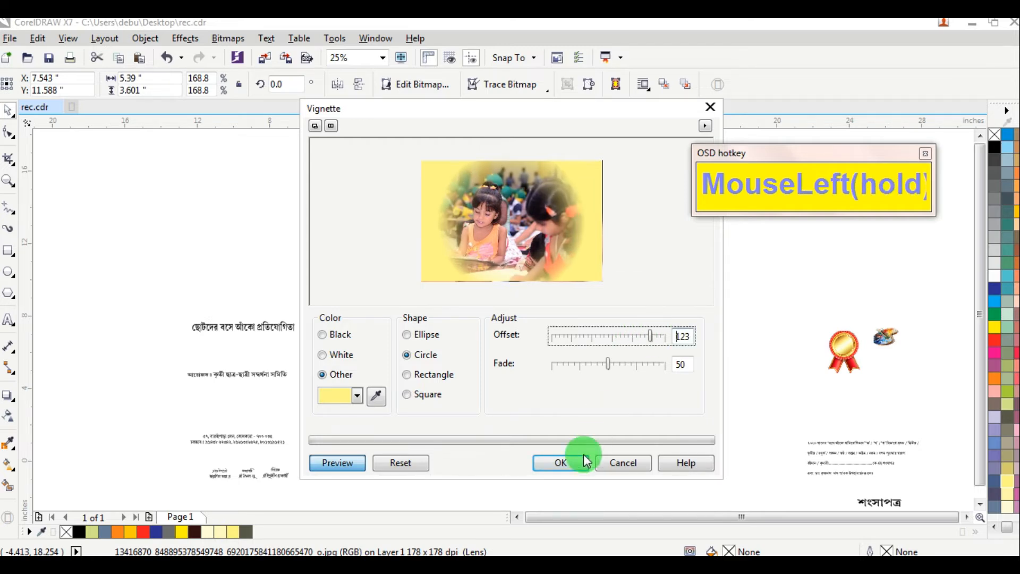
{"action": "left_click", "coordinate": [566, 461]}
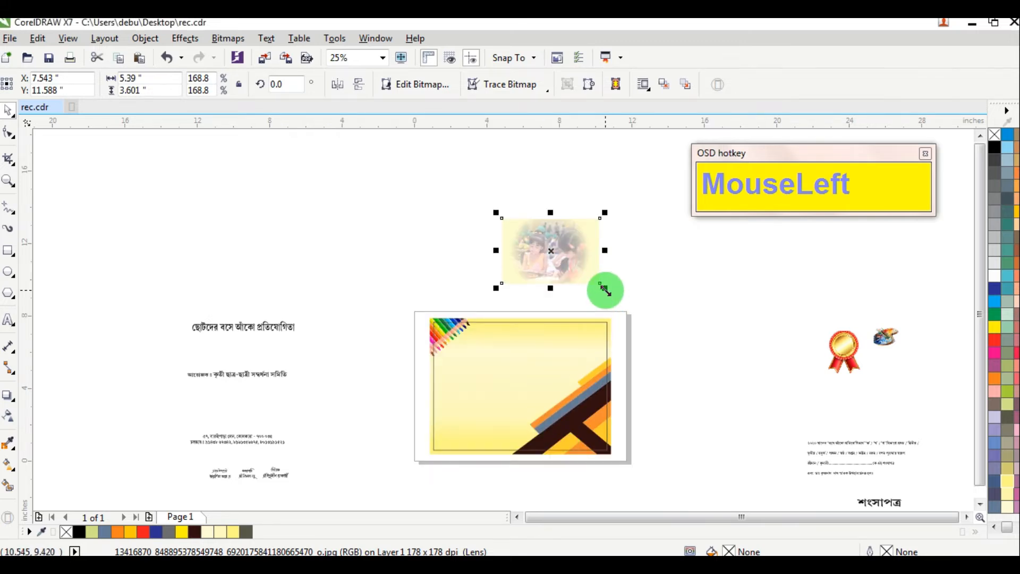
Enlarge the photo to about 8.84 by 5.90 inches and PowerClip it inside the certificate background
{"action": "left_click_drag", "start_coordinate": [605, 289], "coordinate": [632, 319]}
{"action": "scroll", "coordinate": [528, 387], "scroll_direction": "up", "scroll_amount": 1}
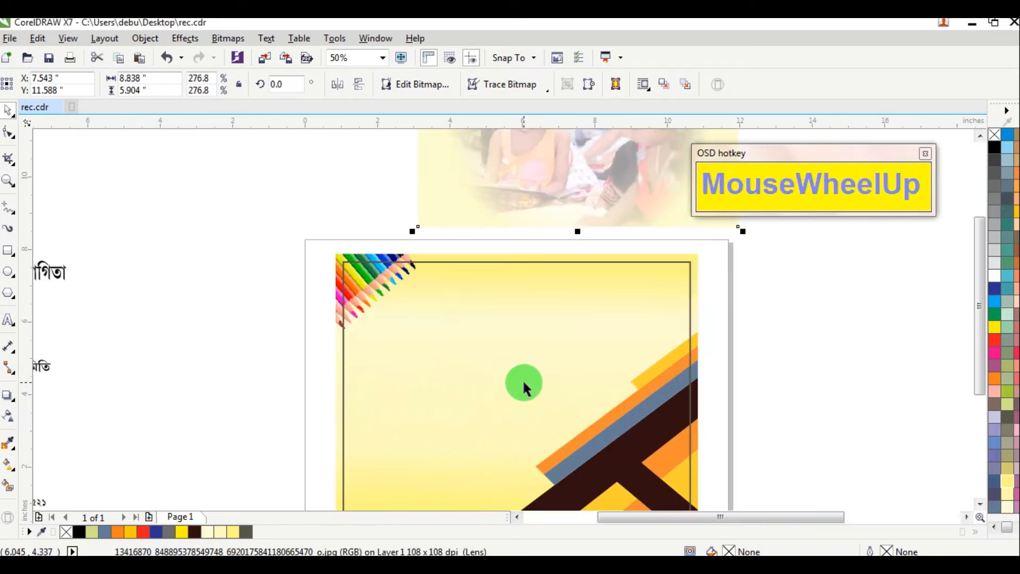
{"action": "left_click", "coordinate": [142, 39]}
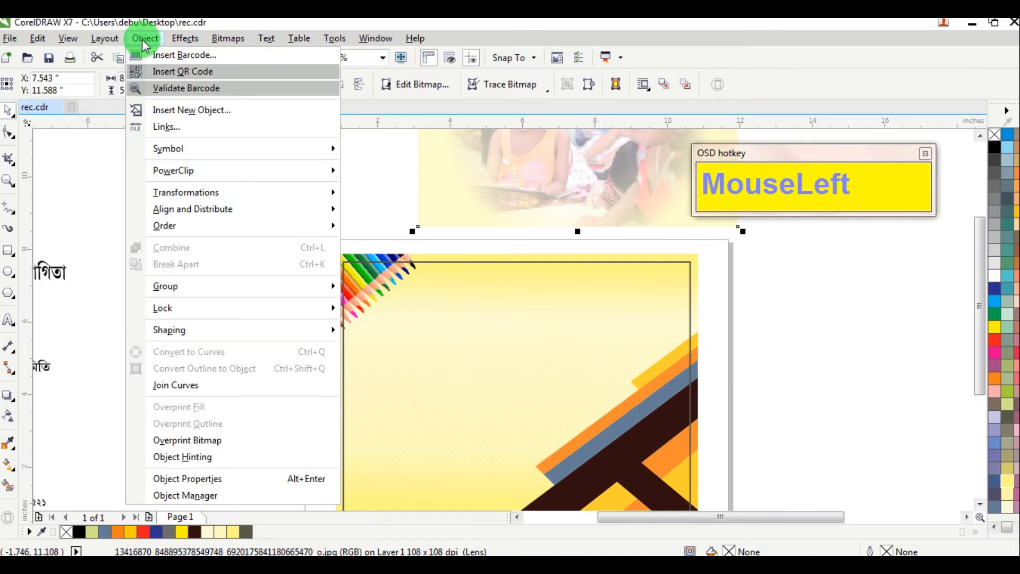
{"action": "mouse_move", "coordinate": [255, 170]}
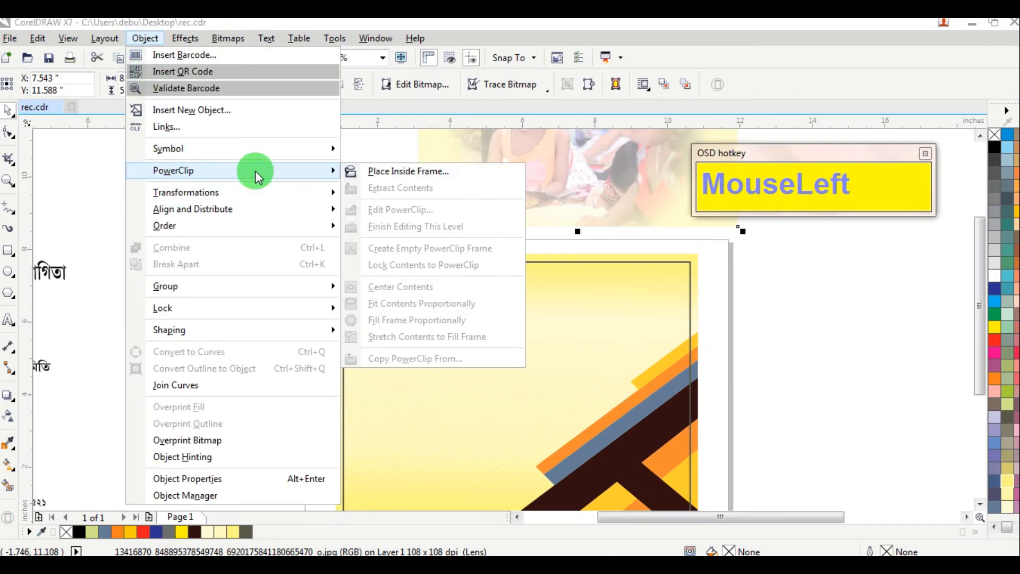
{"action": "left_click", "coordinate": [382, 174]}
{"action": "left_click", "coordinate": [477, 256]}
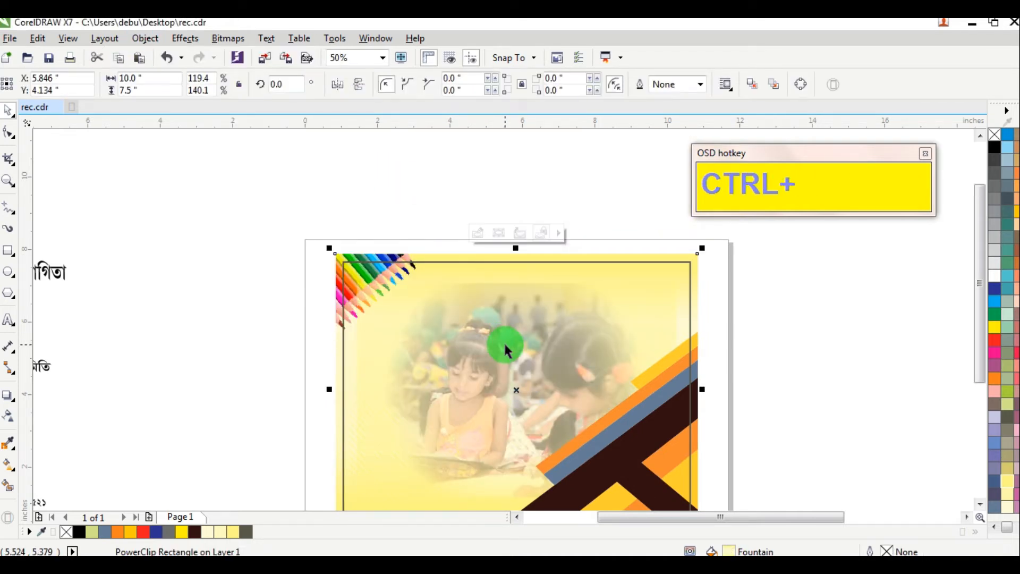
Edit the background's PowerClip contents, shifting the photo down and left and resizing it to about 9.16 by 6.12 inches
{"action": "left_click", "coordinate": [504, 341], "text": "ctrl"}
{"action": "left_click", "coordinate": [500, 326], "text": "ctrl"}
{"action": "left_click", "coordinate": [512, 212]}
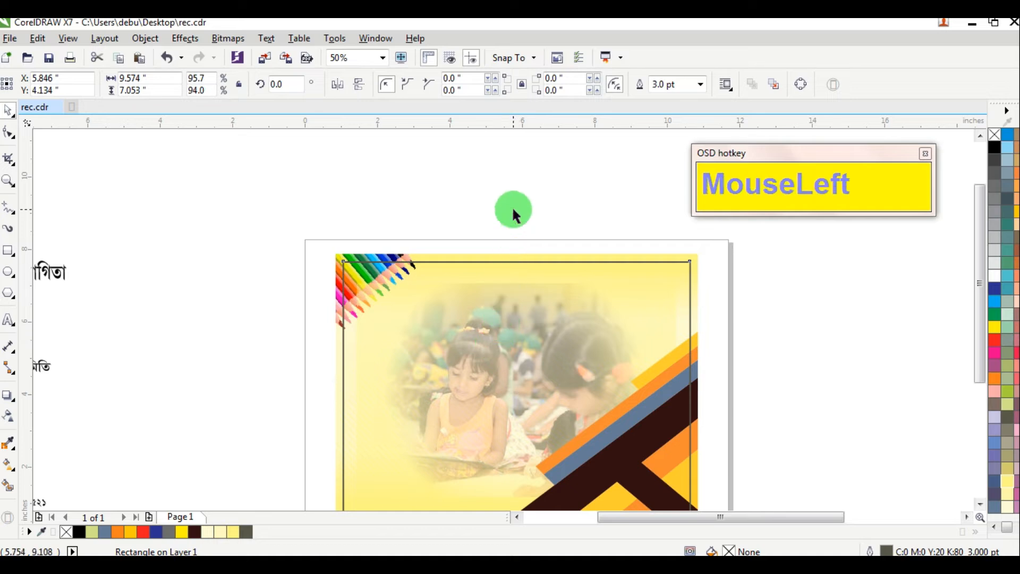
{"action": "left_click", "coordinate": [473, 256], "text": "ctrl"}
{"action": "left_click", "coordinate": [473, 256], "text": "ctrl"}
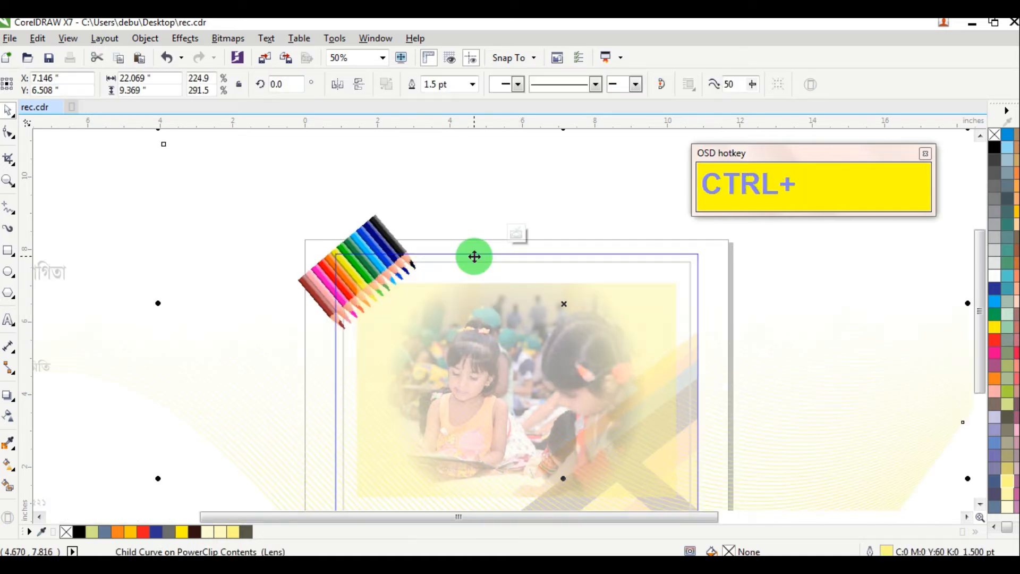
{"action": "left_click", "coordinate": [557, 353], "text": "ctrl"}
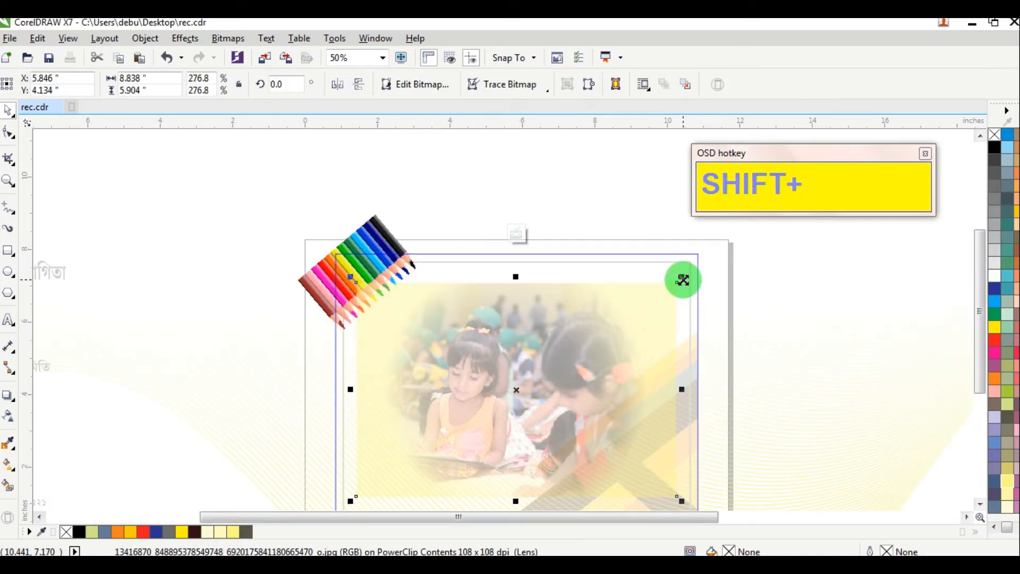
{"action": "left_click_drag", "start_coordinate": [677, 283], "coordinate": [734, 239]}
{"action": "left_click_drag", "start_coordinate": [566, 345], "coordinate": [513, 378]}
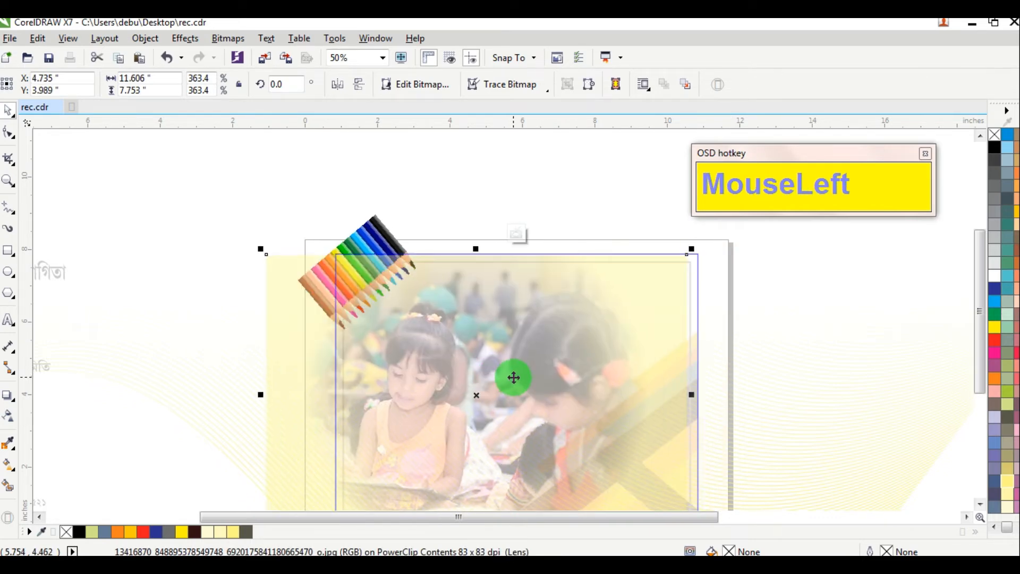
{"action": "left_click", "coordinate": [518, 238]}
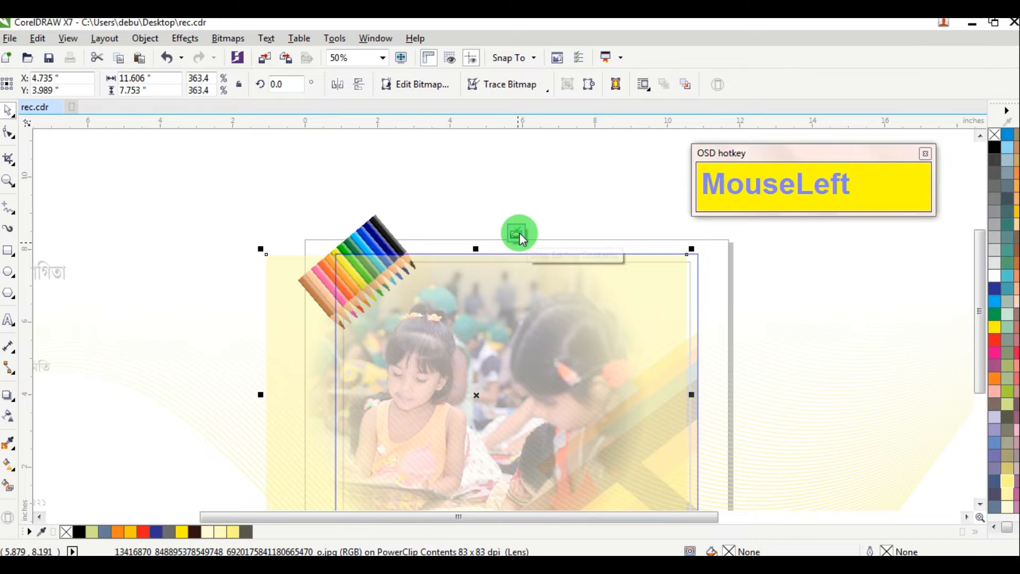
{"action": "left_click_drag", "start_coordinate": [693, 249], "coordinate": [676, 277]}
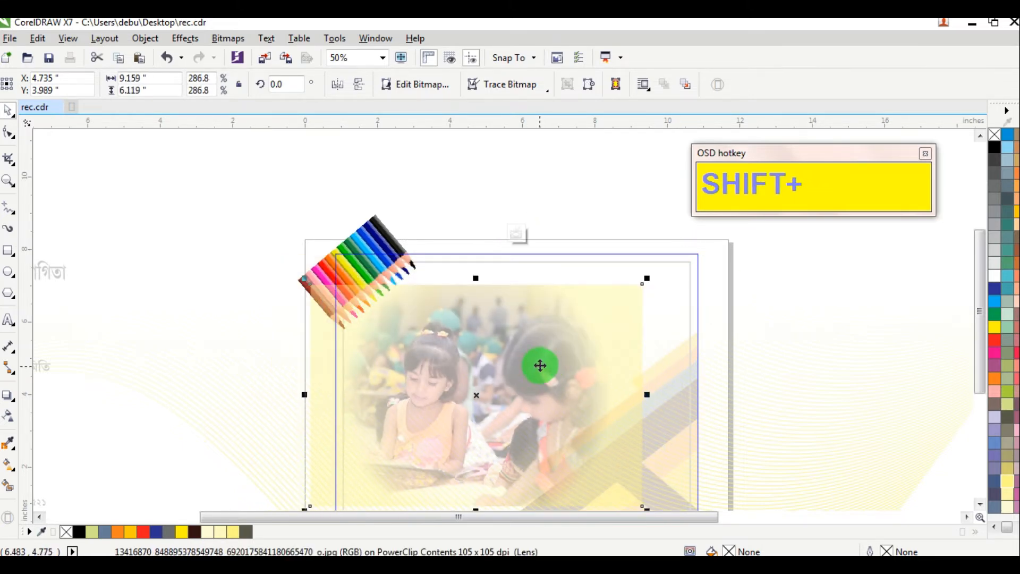
Apply the Vignette effect to the photo again with a lower offset so the visible oval is smaller
{"action": "left_click", "coordinate": [228, 39]}
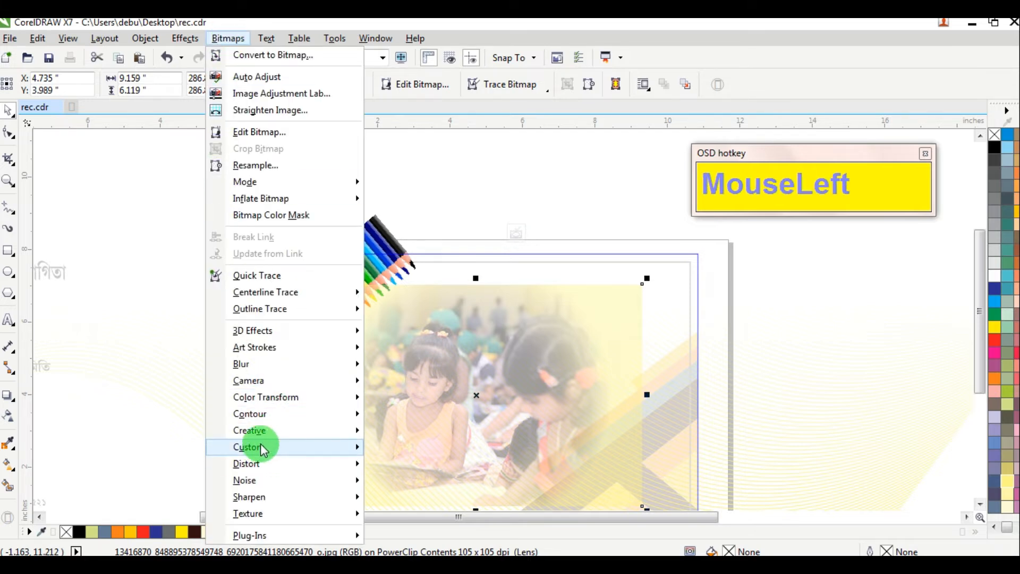
{"action": "mouse_move", "coordinate": [264, 435]}
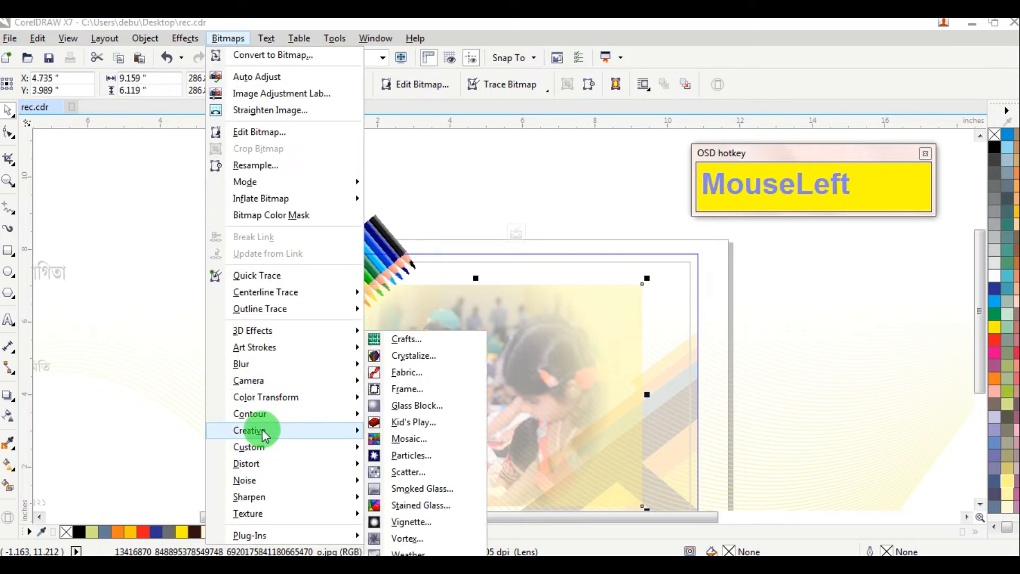
{"action": "left_click", "coordinate": [410, 522]}
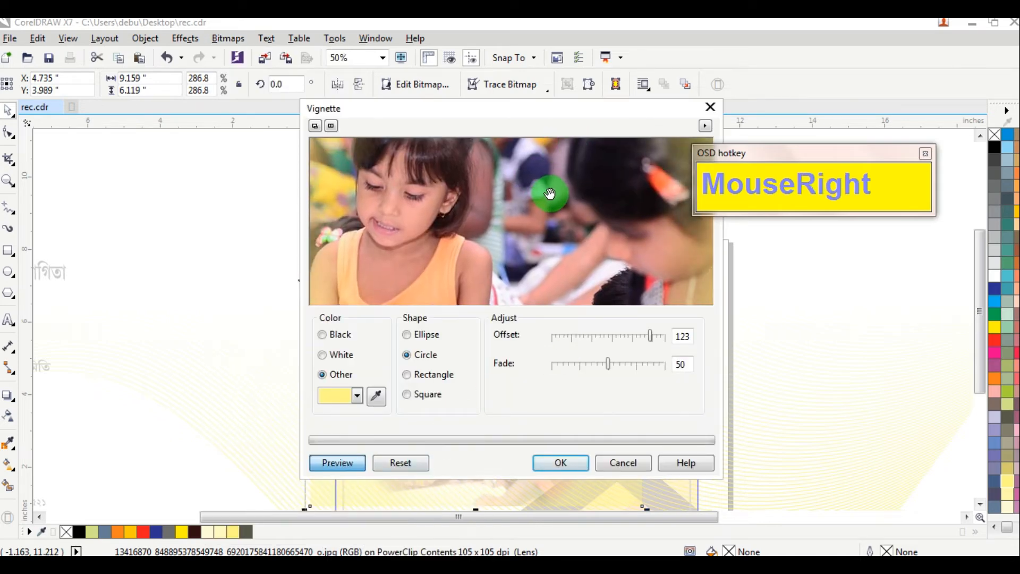
{"action": "right_click", "coordinate": [549, 194]}
{"action": "left_click_drag", "start_coordinate": [649, 335], "coordinate": [629, 335]}
{"action": "left_click_drag", "start_coordinate": [603, 113], "coordinate": [865, 42]}
{"action": "left_click", "coordinate": [862, 390]}
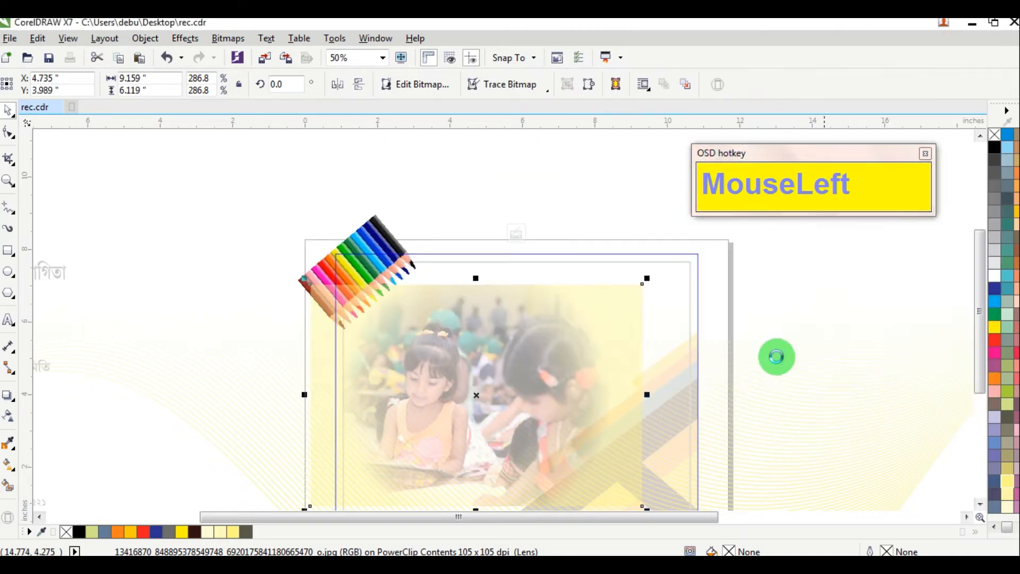
Nudge the vignetted photo further down and left inside the background and finish editing the PowerClip
{"action": "left_click_drag", "start_coordinate": [486, 395], "coordinate": [468, 406]}
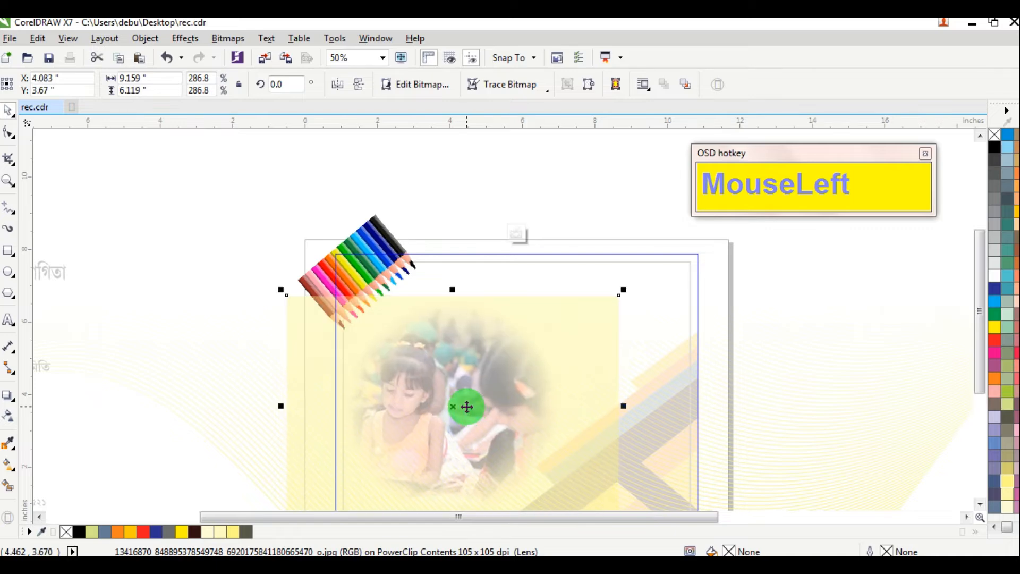
{"action": "left_click", "coordinate": [518, 237]}
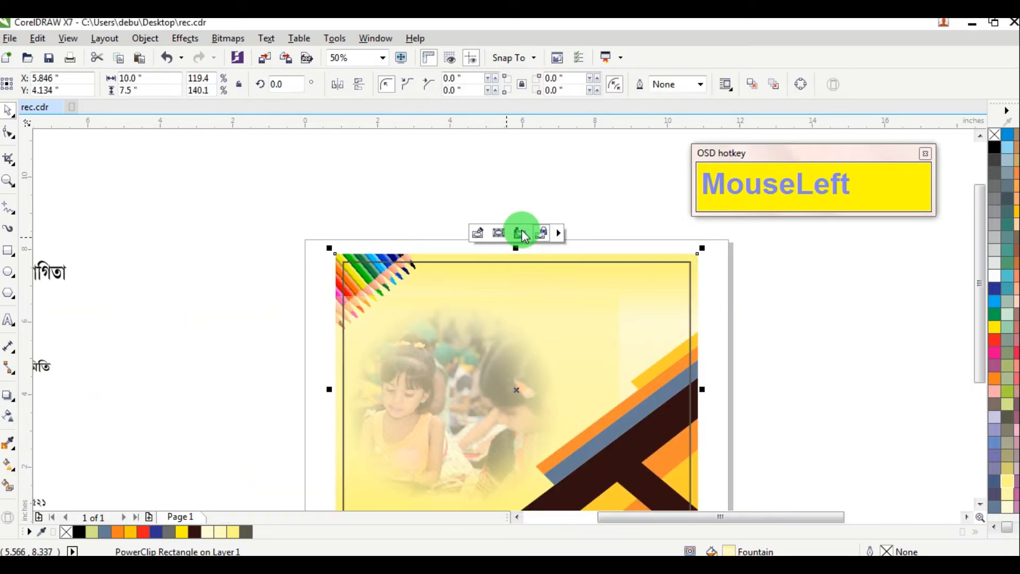
Examine how the vignetted photo's edges blend into the certificate's yellow background
{"action": "left_click", "coordinate": [518, 131]}
{"action": "scroll", "coordinate": [473, 438], "scroll_direction": "down", "scroll_amount": 1}
{"action": "scroll", "coordinate": [463, 474], "scroll_direction": "up", "scroll_amount": 1}
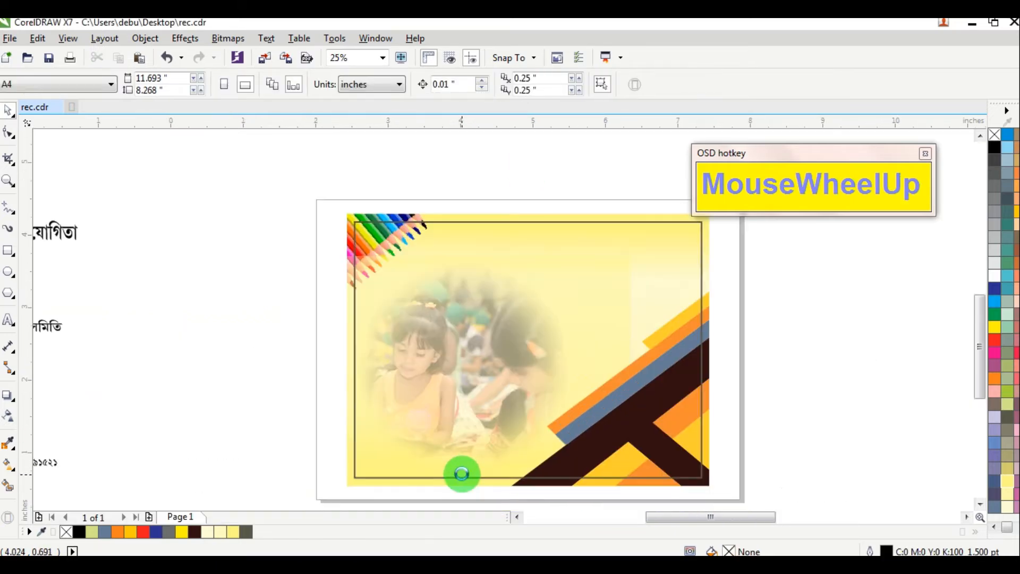
{"action": "scroll", "coordinate": [460, 473], "scroll_direction": "up", "scroll_amount": 3}
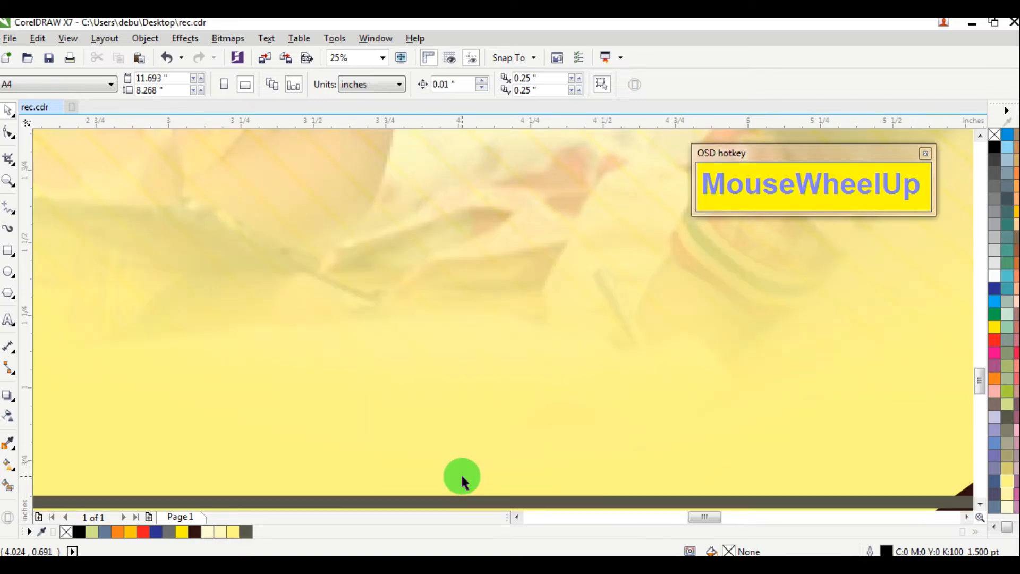
{"action": "scroll", "coordinate": [462, 476], "scroll_direction": "down", "scroll_amount": 2}
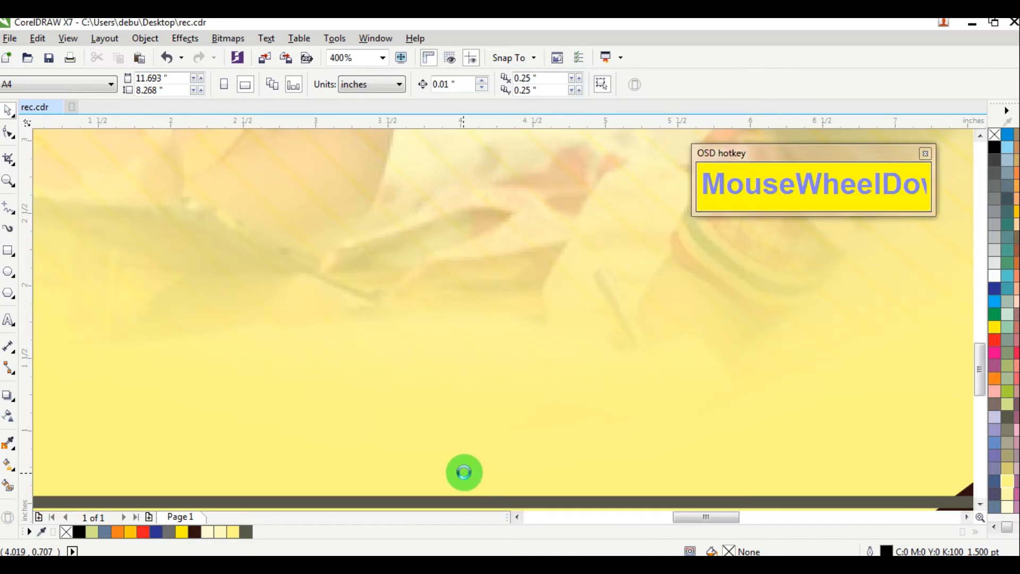
{"action": "scroll", "coordinate": [480, 302], "scroll_direction": "down", "scroll_amount": 2}
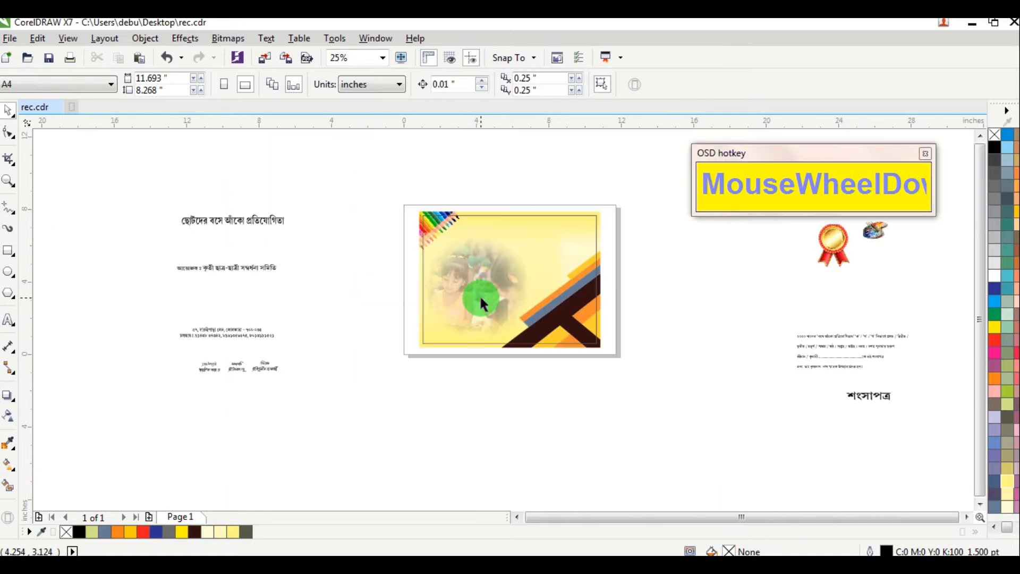
{"action": "scroll", "coordinate": [500, 236], "scroll_direction": "up", "scroll_amount": 3}
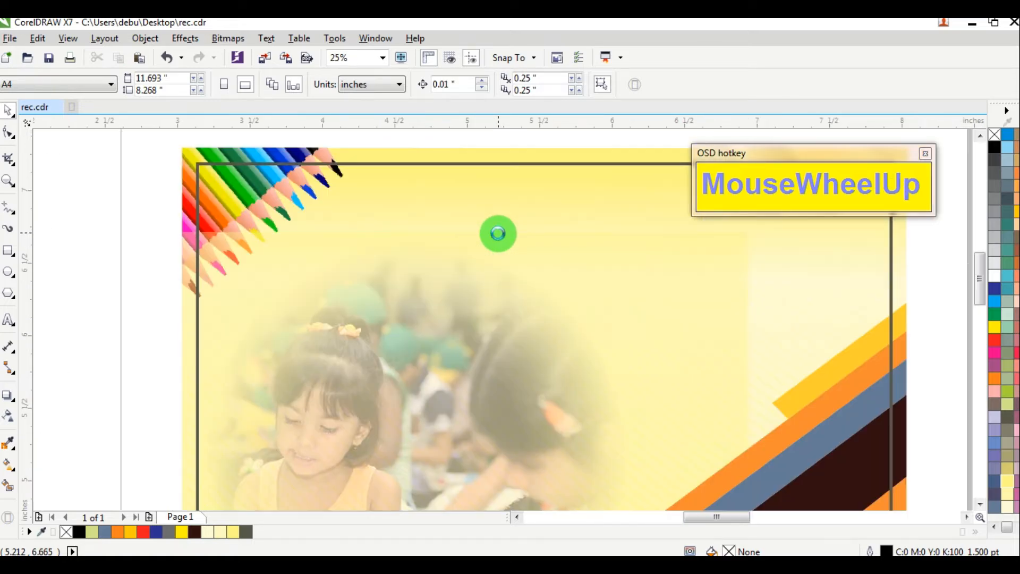
{"action": "scroll", "coordinate": [498, 223], "scroll_direction": "down", "scroll_amount": 1}
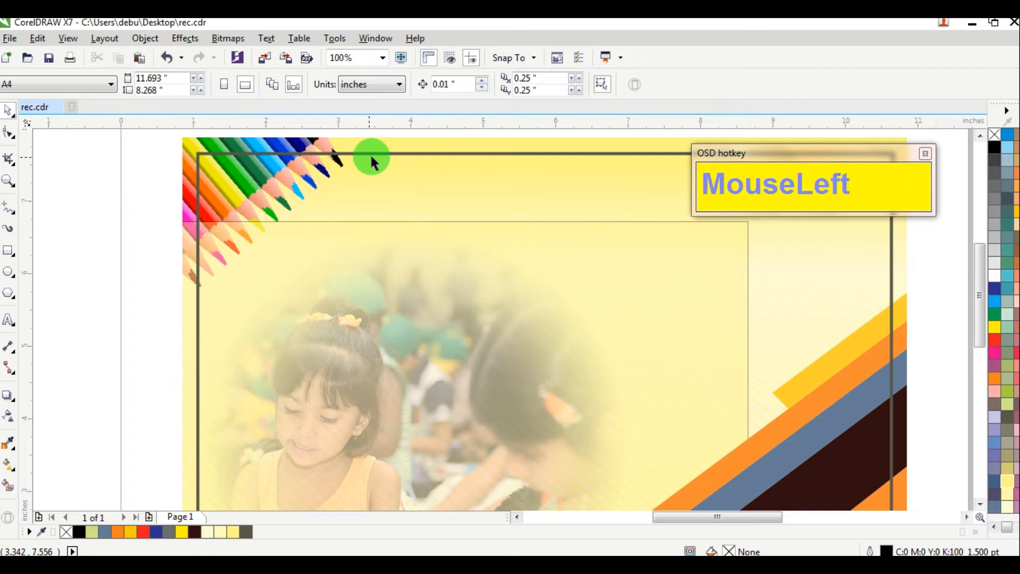
{"action": "scroll", "coordinate": [404, 231], "scroll_direction": "down", "scroll_amount": 2}
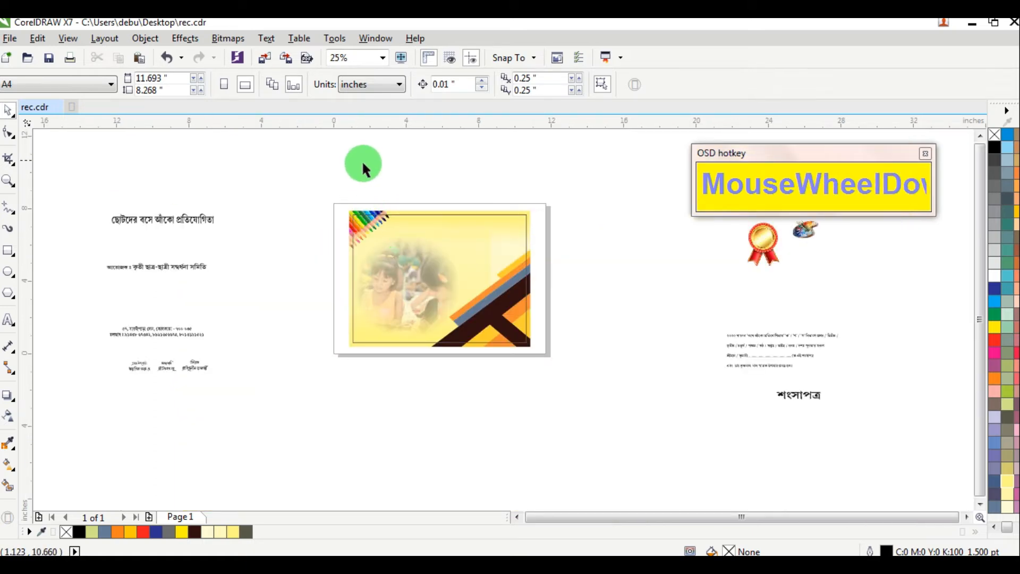
Edit the background's PowerClip contents, moving the photo and the wavy line group outside the certificate frame
{"action": "left_click", "coordinate": [427, 210], "text": "ctrl"}
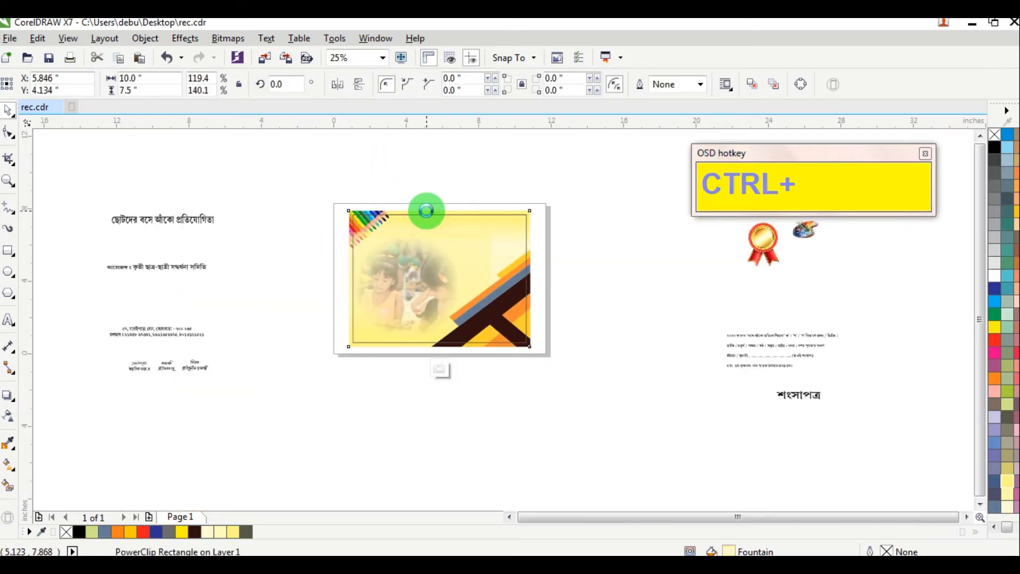
{"action": "left_click", "coordinate": [433, 292]}
{"action": "left_click_drag", "start_coordinate": [462, 264], "coordinate": [862, 383]}
{"action": "left_click", "coordinate": [613, 289]}
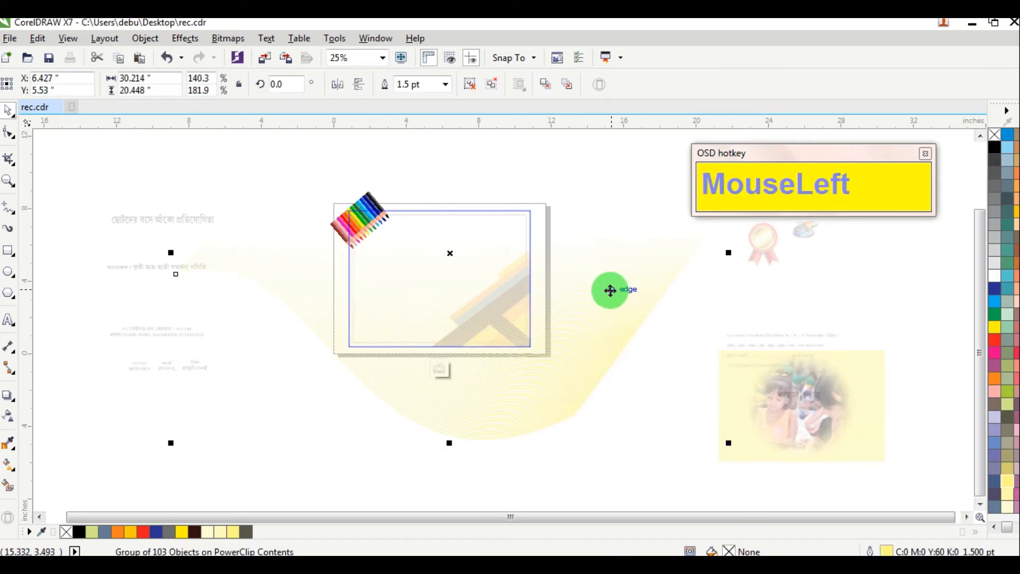
{"action": "left_click_drag", "start_coordinate": [610, 289], "coordinate": [206, 347]}
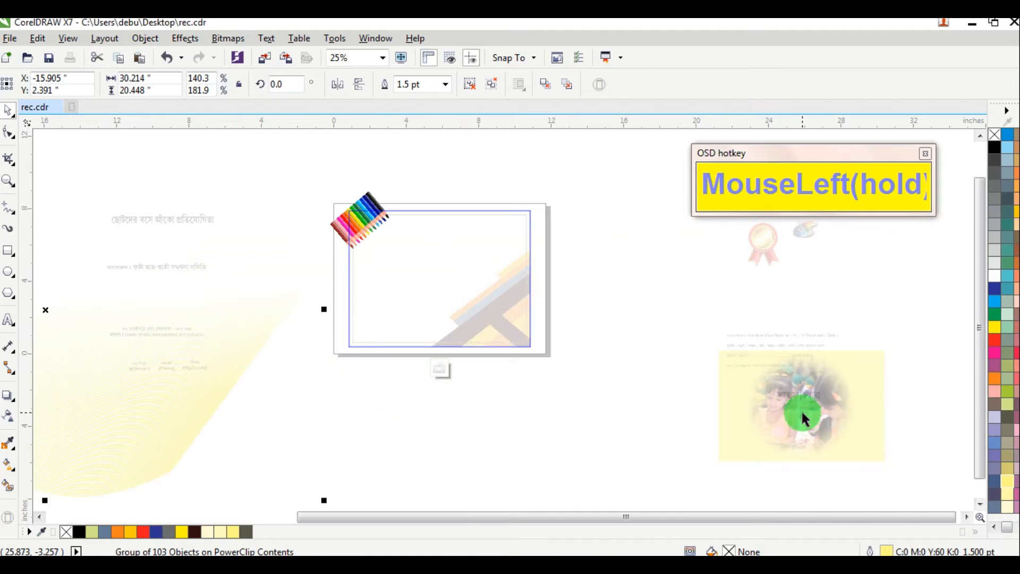
Move the photo back over the frame's left half and enlarge it to about 9.59 by 6.40 inches
{"action": "left_click", "coordinate": [802, 416]}
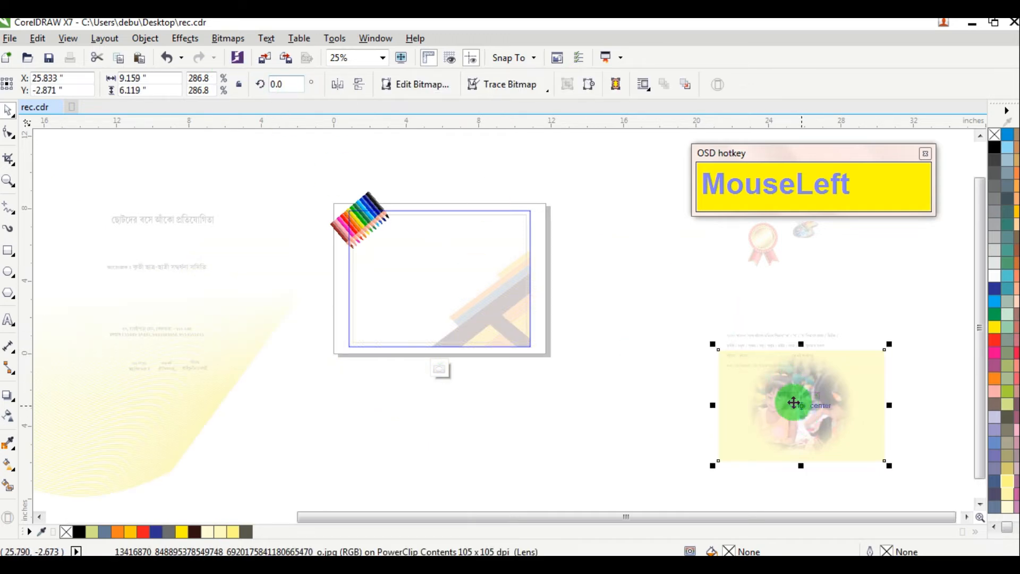
{"action": "mouse_move", "coordinate": [793, 402]}
{"action": "left_mouse_down"}
{"action": "mouse_move", "coordinate": [398, 285]}
{"action": "mouse_move", "coordinate": [412, 292]}
{"action": "left_mouse_up"}
{"action": "scroll", "coordinate": [414, 296], "scroll_direction": "up", "scroll_amount": 1}
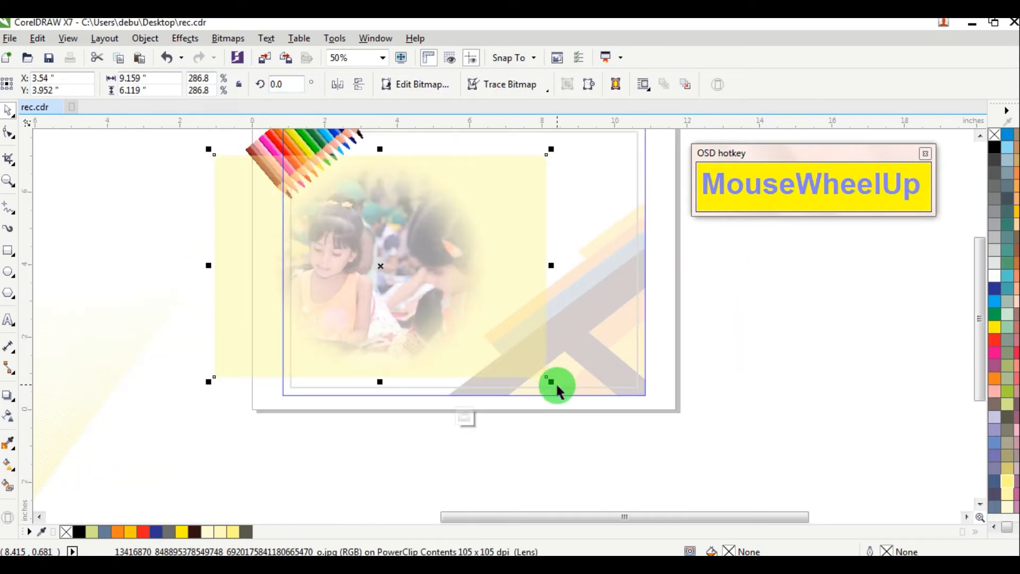
{"action": "left_click_drag", "start_coordinate": [549, 383], "coordinate": [566, 391]}
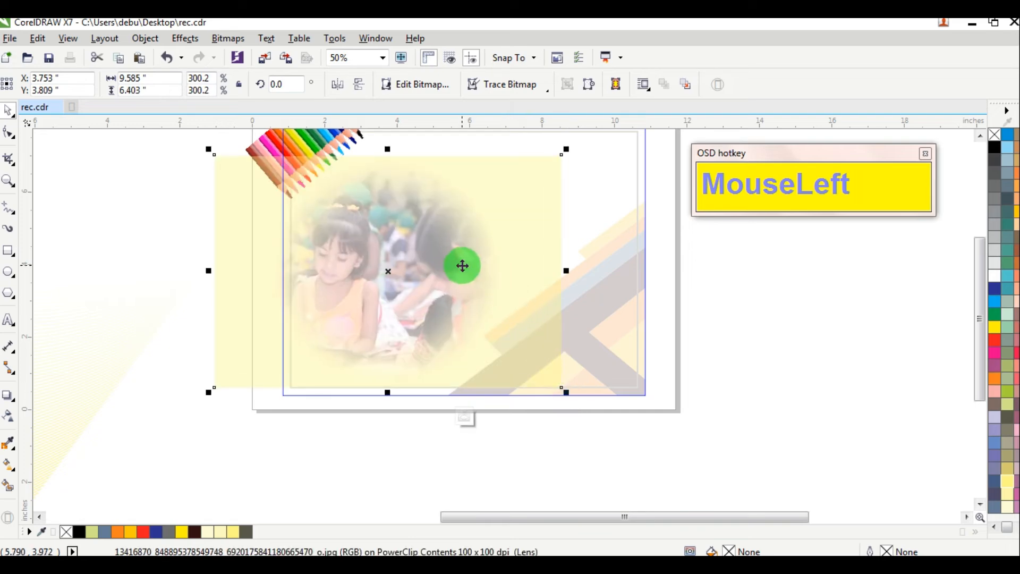
{"action": "left_click_drag", "start_coordinate": [464, 264], "coordinate": [471, 257]}
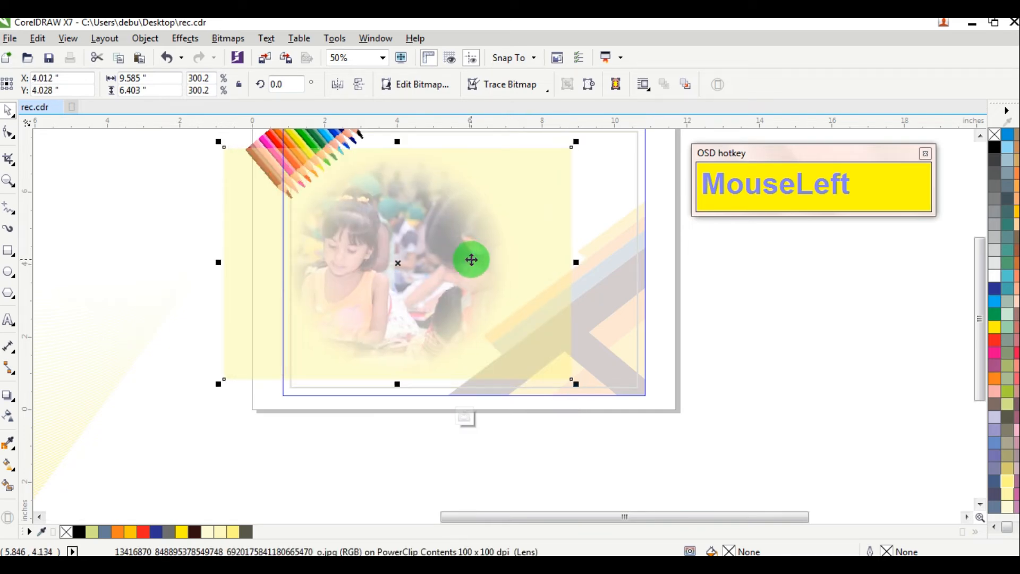
Convert the photo to a 300 dpi CMYK Color (32-bit) bitmap with anti-aliasing and a transparent background
{"action": "left_click", "coordinate": [229, 38]}
{"action": "left_click", "coordinate": [245, 55]}
{"action": "left_click", "coordinate": [538, 254]}
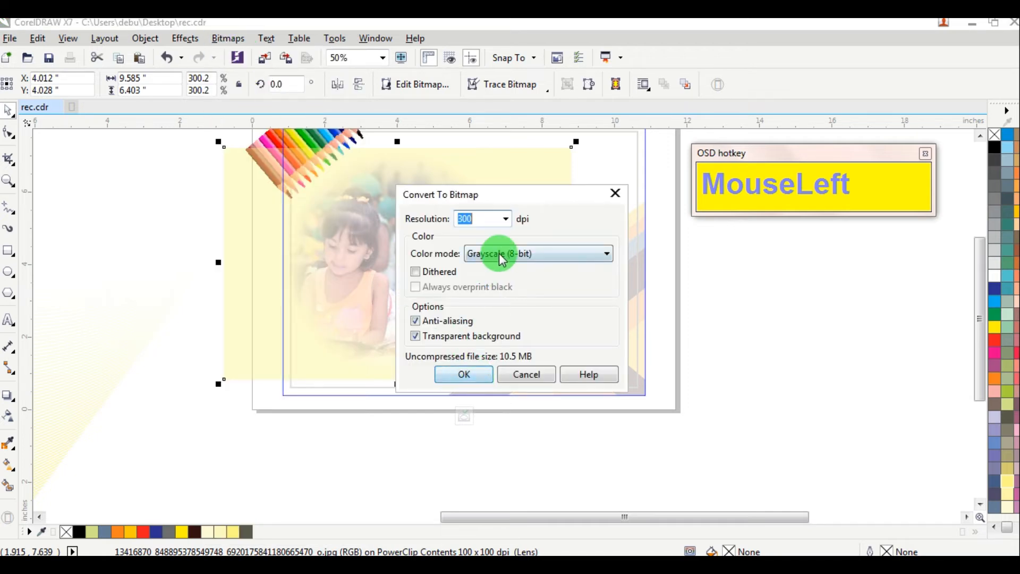
{"action": "left_click", "coordinate": [495, 324]}
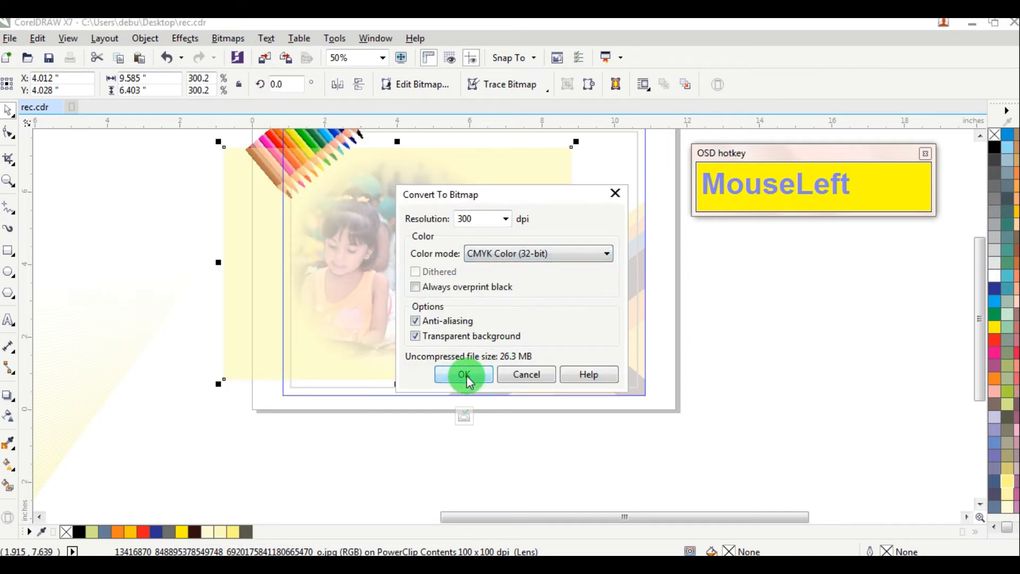
{"action": "left_click", "coordinate": [465, 374]}
Fade out the photo's right edge with a linear transparency and convert the result to a bitmap
{"action": "left_click", "coordinate": [8, 416]}
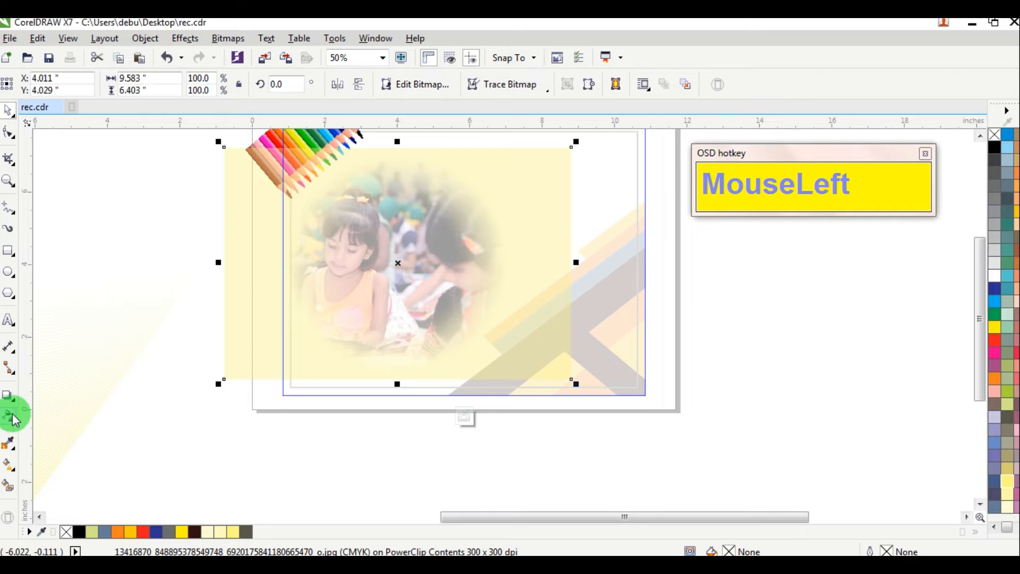
{"action": "left_click_drag", "start_coordinate": [477, 263], "coordinate": [553, 262]}
{"action": "left_click", "coordinate": [228, 40]}
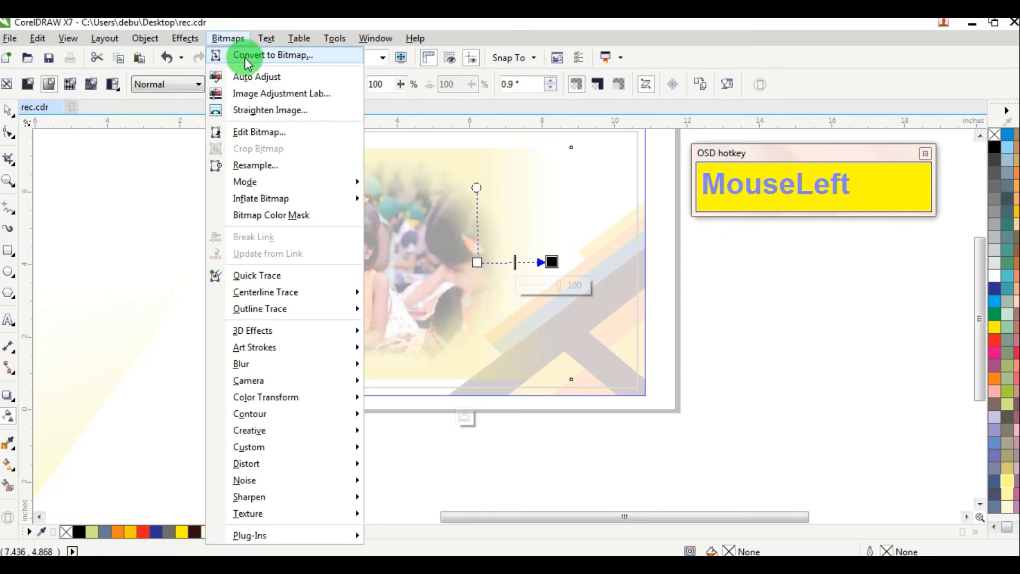
{"action": "left_click", "coordinate": [246, 58]}
{"action": "left_click", "coordinate": [467, 372]}
Fade out the photo's top edge with an upward linear transparency and convert the result to a bitmap
{"action": "left_click", "coordinate": [443, 140]}
{"action": "left_click_drag", "start_coordinate": [443, 139], "coordinate": [463, 154]}
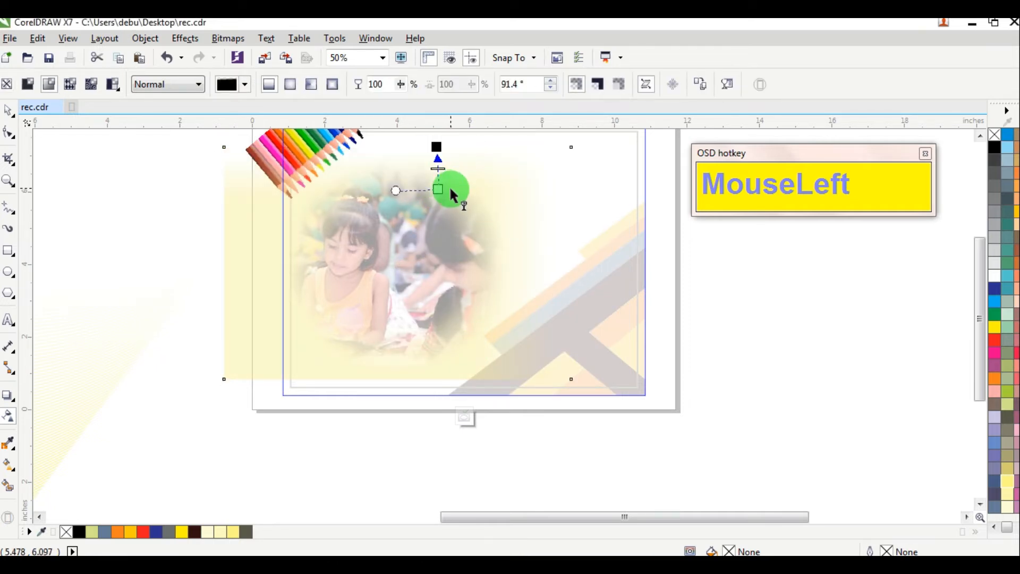
{"action": "left_click_drag", "start_coordinate": [434, 190], "coordinate": [436, 154]}
{"action": "left_click", "coordinate": [228, 39]}
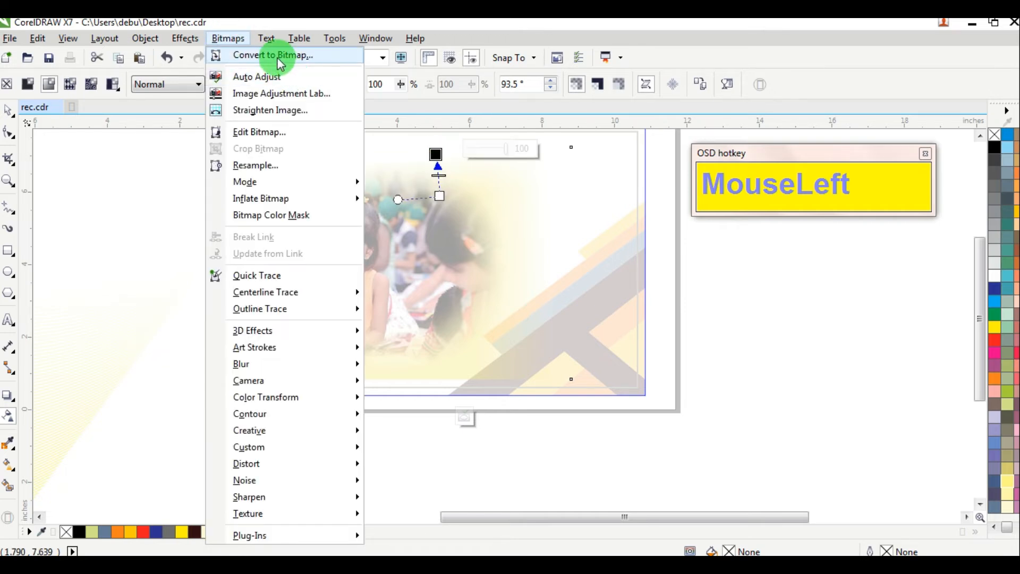
{"action": "left_click", "coordinate": [280, 59]}
{"action": "left_click", "coordinate": [464, 373]}
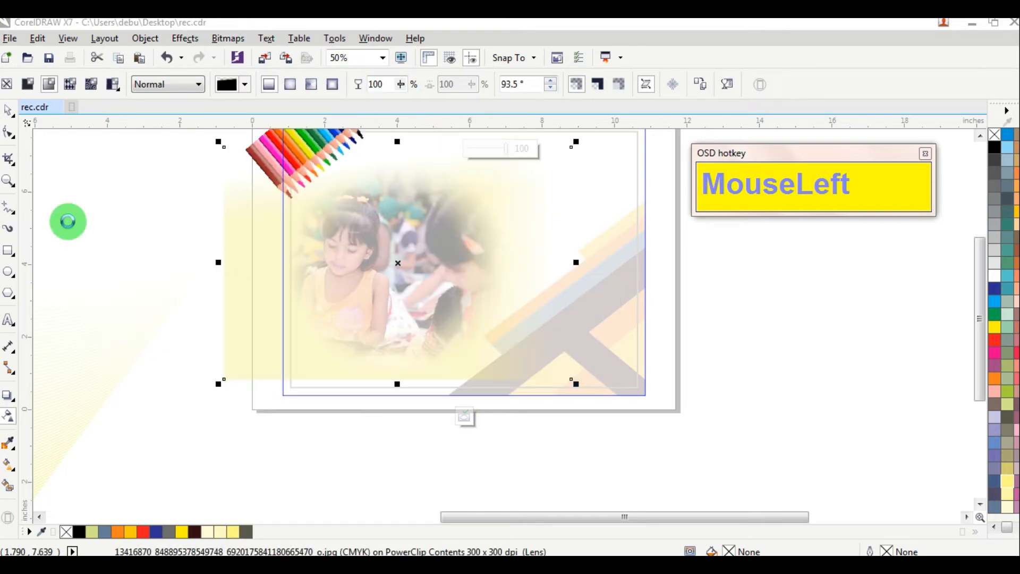
Shift the photo slightly down and left, move the wavy line group back over the frame, and finish editing the PowerClip
{"action": "left_click", "coordinate": [9, 110]}
{"action": "left_click_drag", "start_coordinate": [413, 236], "coordinate": [430, 252]}
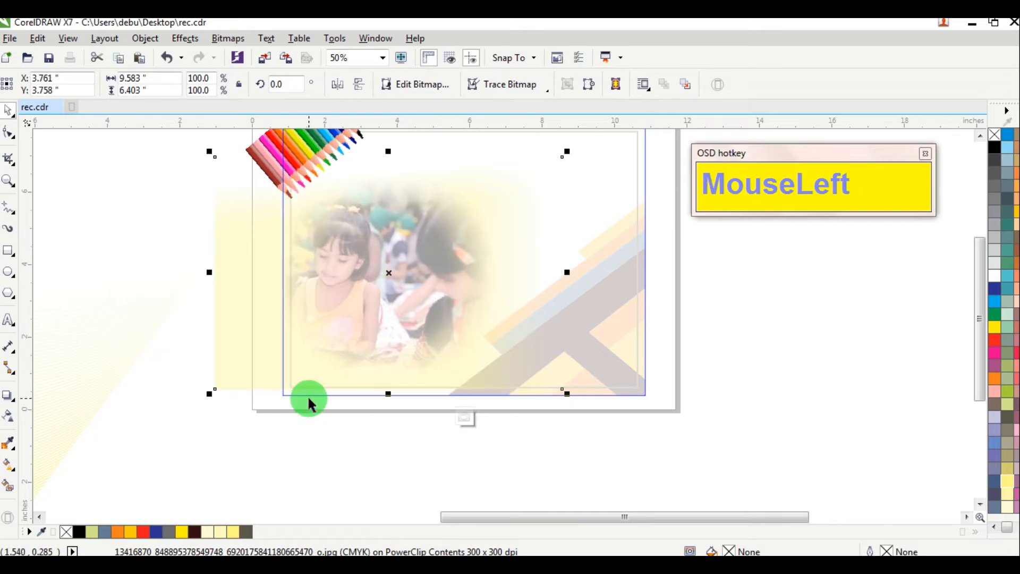
{"action": "scroll", "coordinate": [309, 399], "scroll_direction": "down", "scroll_amount": 1}
{"action": "left_click_drag", "start_coordinate": [150, 433], "coordinate": [526, 337]}
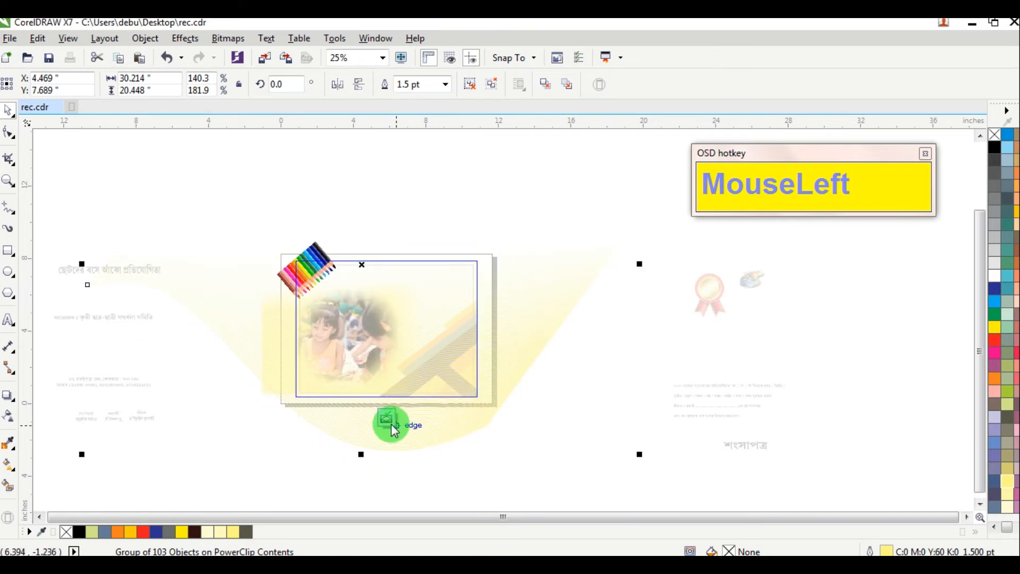
{"action": "left_click", "coordinate": [400, 366], "text": "ctrl"}
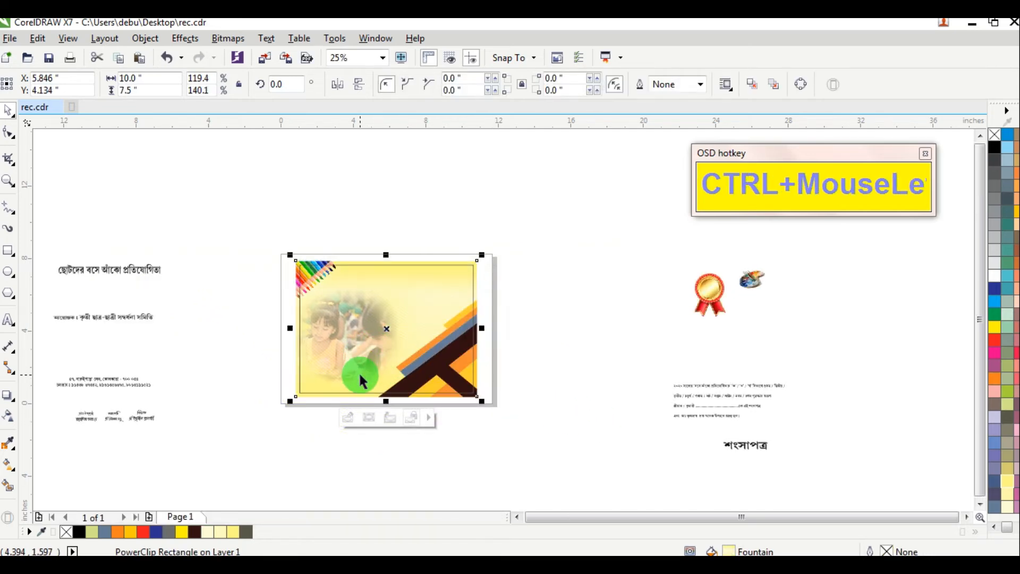
Inspect the faded photo edges and the line pattern against the certificate background
{"action": "scroll", "coordinate": [360, 375], "scroll_direction": "up", "scroll_amount": 8}
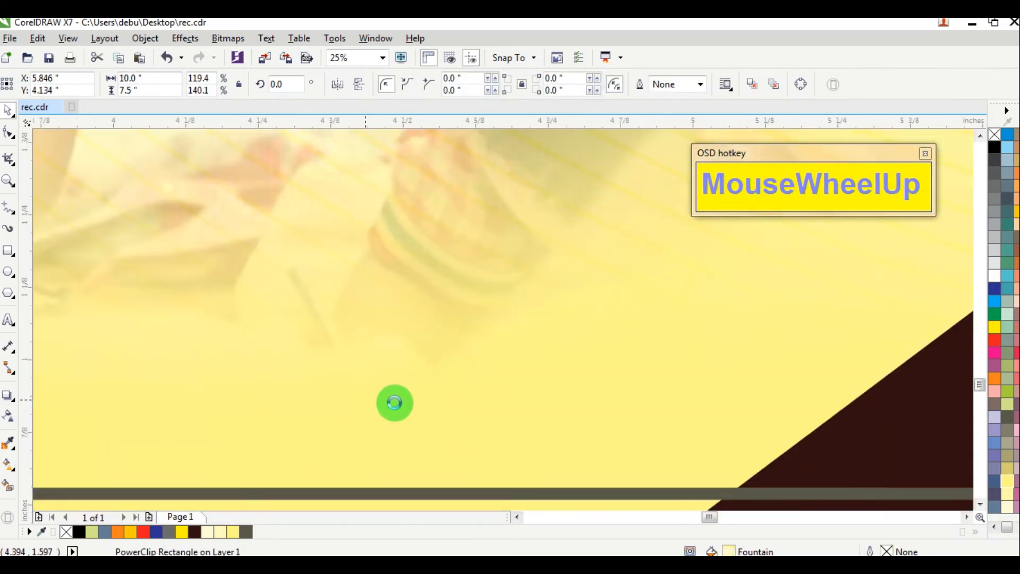
{"action": "scroll", "coordinate": [394, 402], "scroll_direction": "down", "scroll_amount": 6}
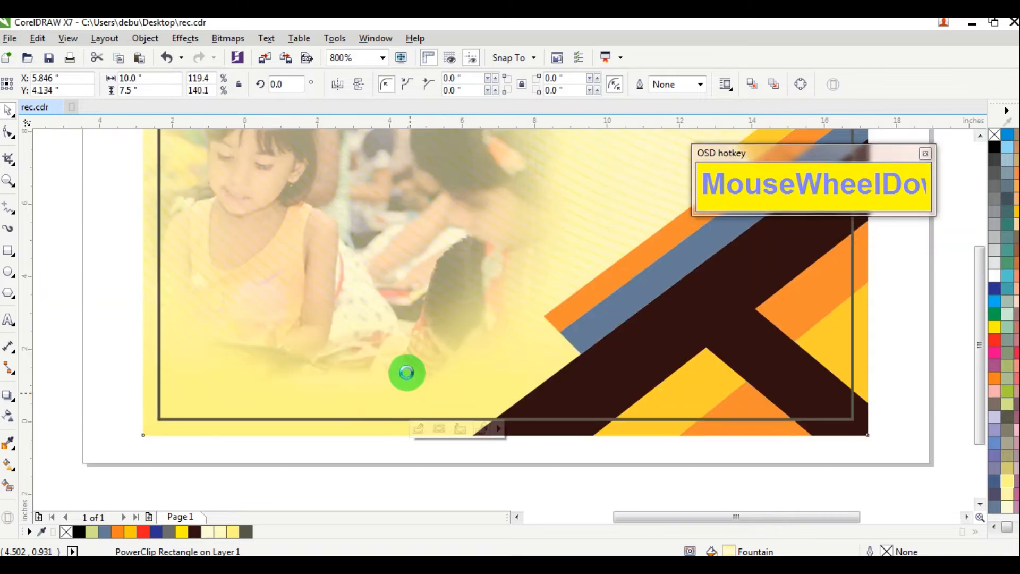
{"action": "scroll", "coordinate": [486, 223], "scroll_direction": "up", "scroll_amount": 3}
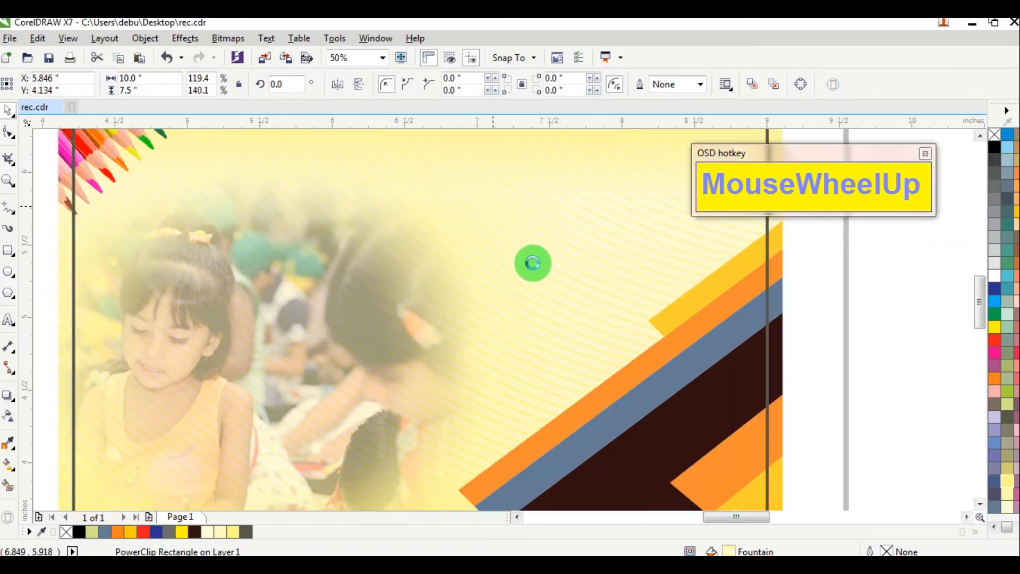
{"action": "scroll", "coordinate": [532, 263], "scroll_direction": "up", "scroll_amount": 1}
{"action": "scroll", "coordinate": [533, 260], "scroll_direction": "down", "scroll_amount": 3}
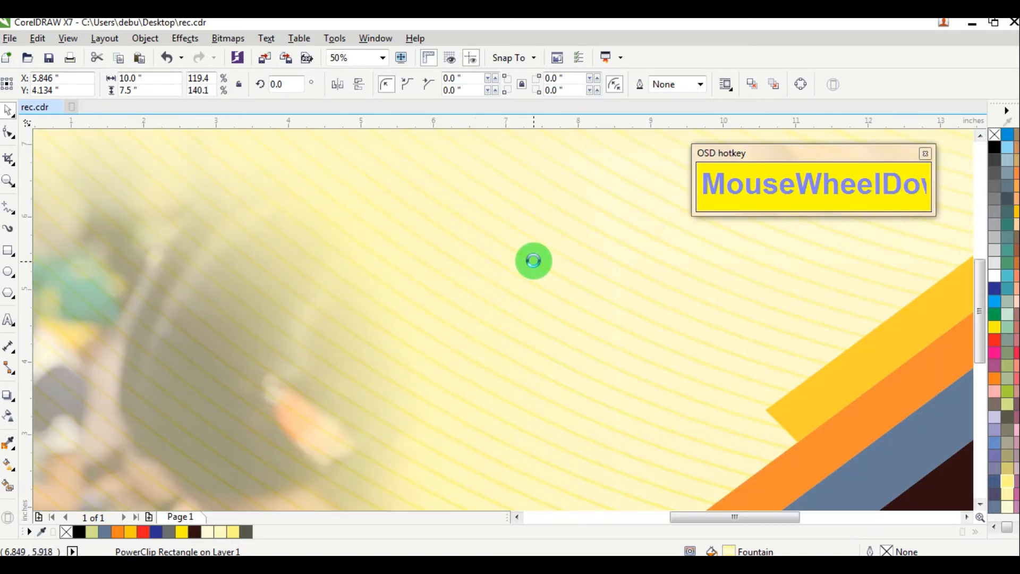
{"action": "scroll", "coordinate": [533, 260], "scroll_direction": "down", "scroll_amount": 2}
{"action": "scroll", "coordinate": [406, 405], "scroll_direction": "up", "scroll_amount": 2}
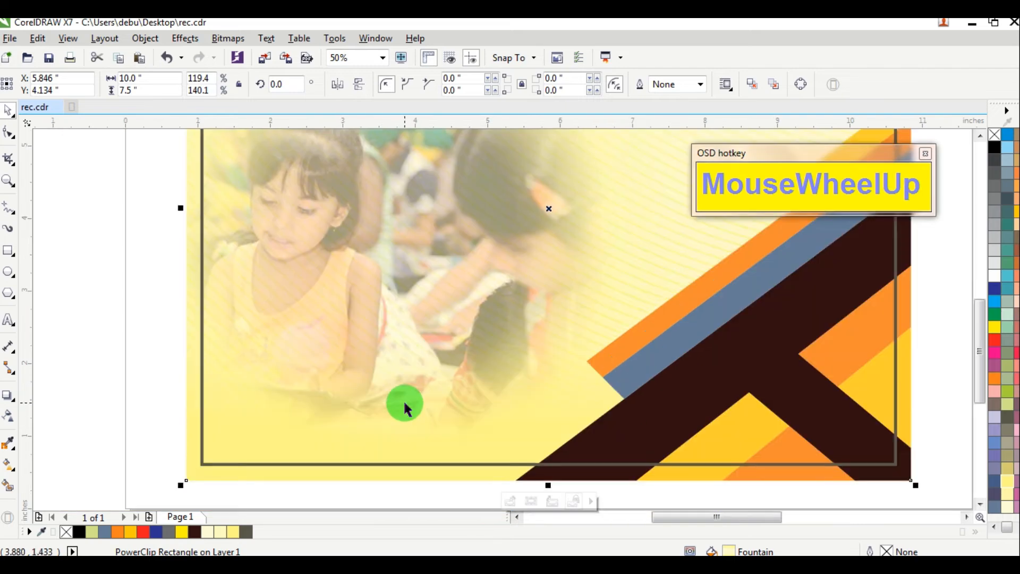
{"action": "scroll", "coordinate": [405, 405], "scroll_direction": "down", "scroll_amount": 2}
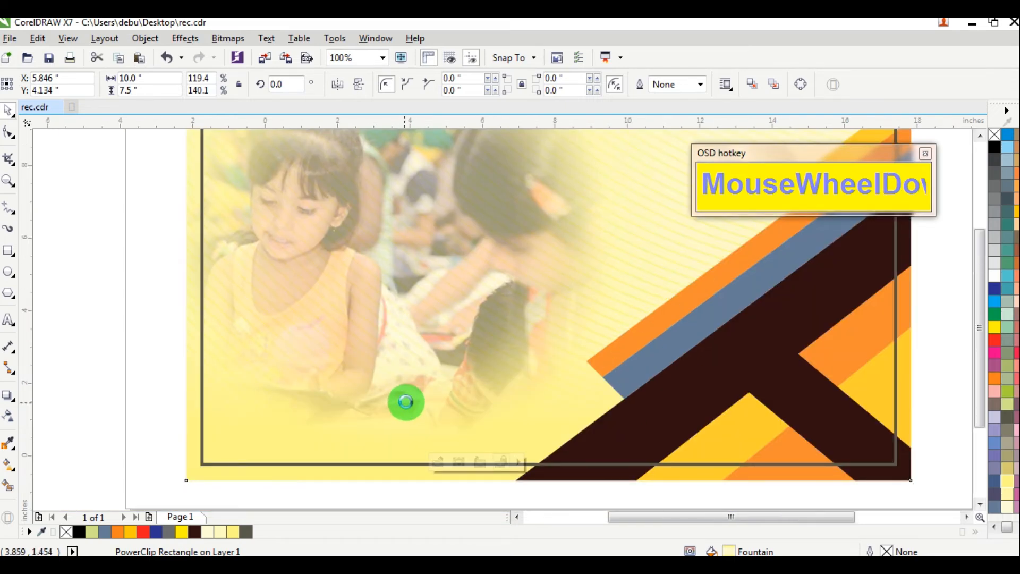
Recolor the two intermediate nodes of the background's fountain fill, at 21% and 78%, to white
{"action": "left_click", "coordinate": [618, 187]}
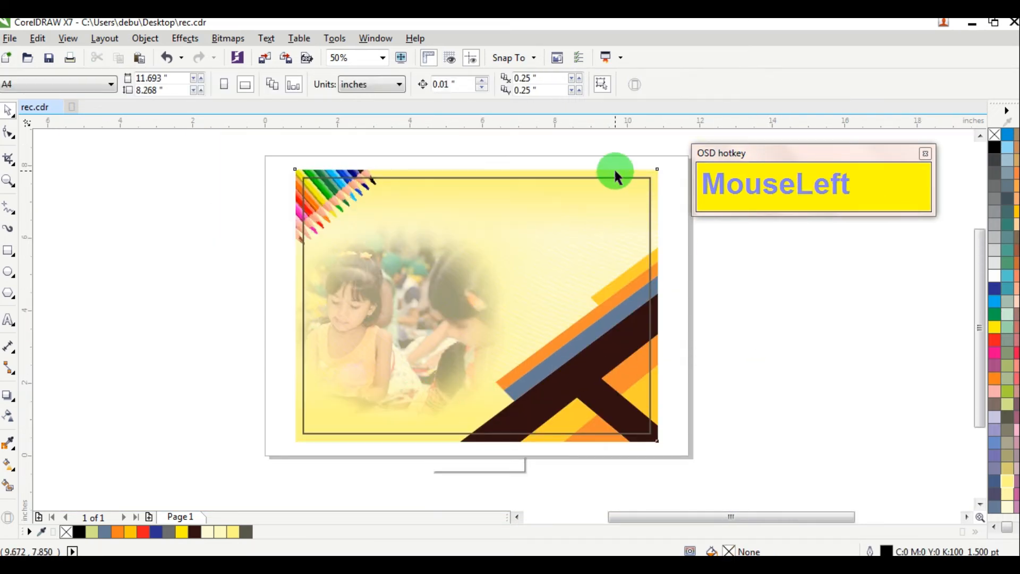
{"action": "left_click", "coordinate": [613, 169]}
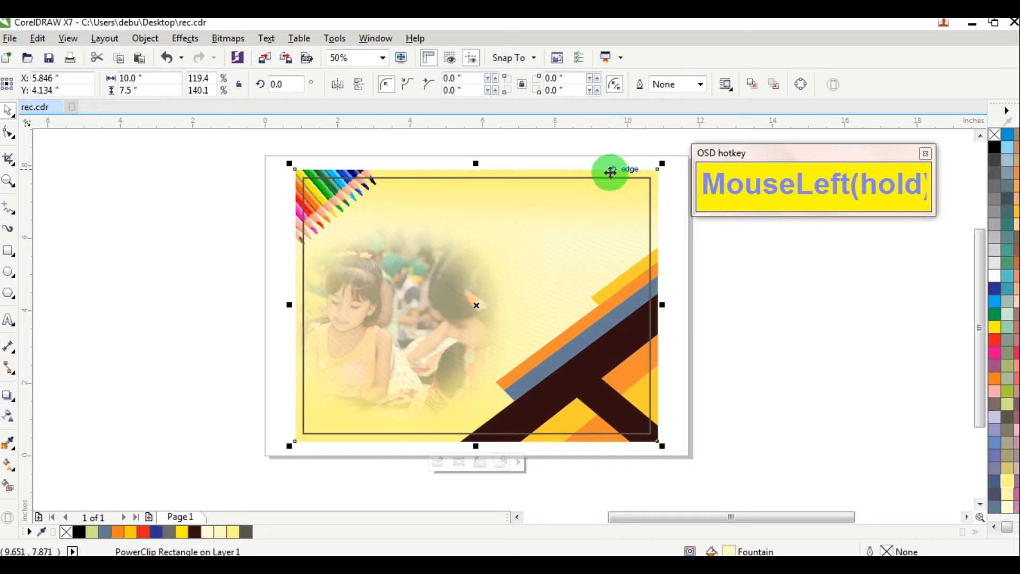
{"action": "left_click", "coordinate": [15, 471]}
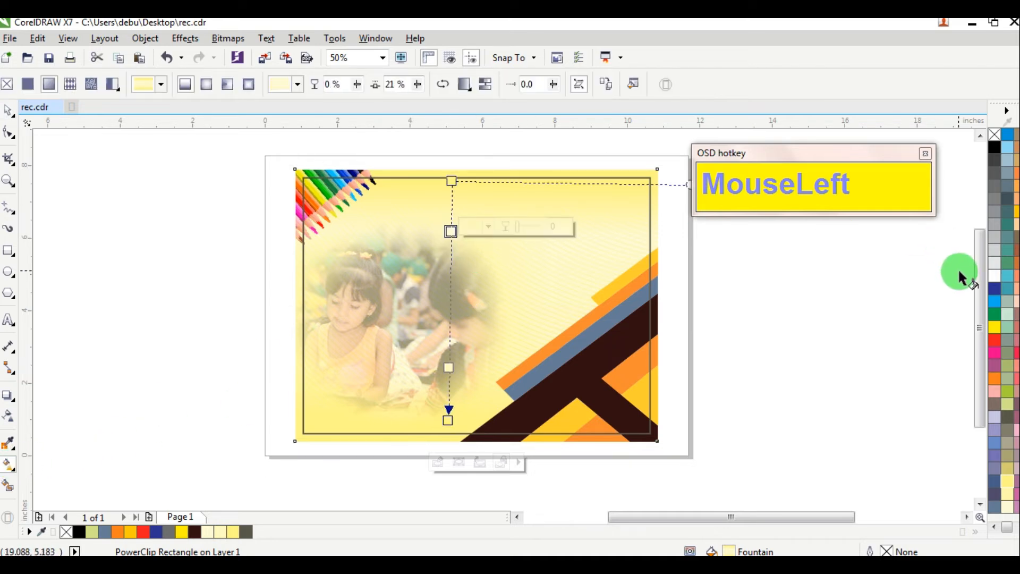
{"action": "left_click", "coordinate": [993, 274]}
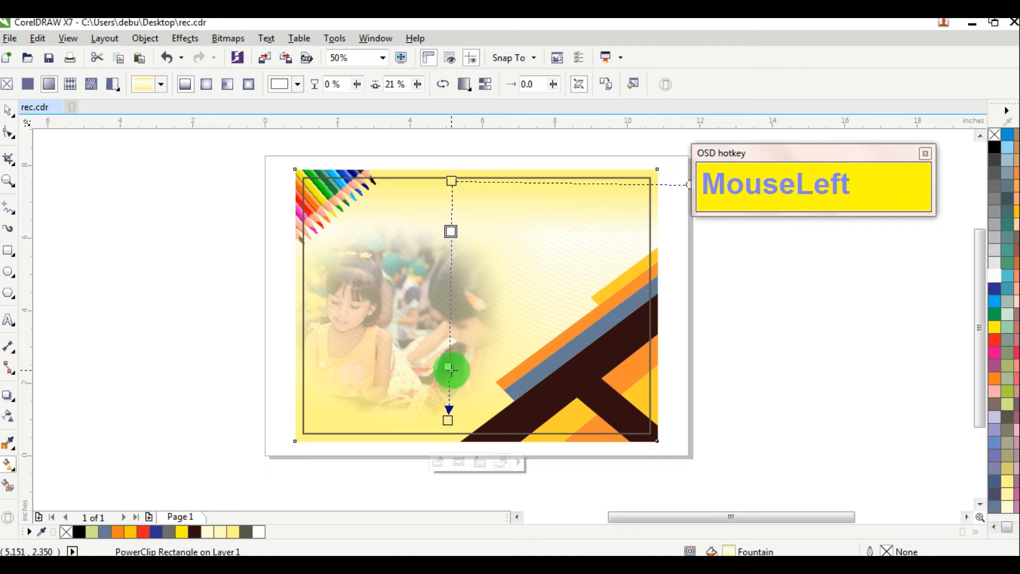
{"action": "double_click", "coordinate": [450, 368]}
{"action": "left_click", "coordinate": [996, 276]}
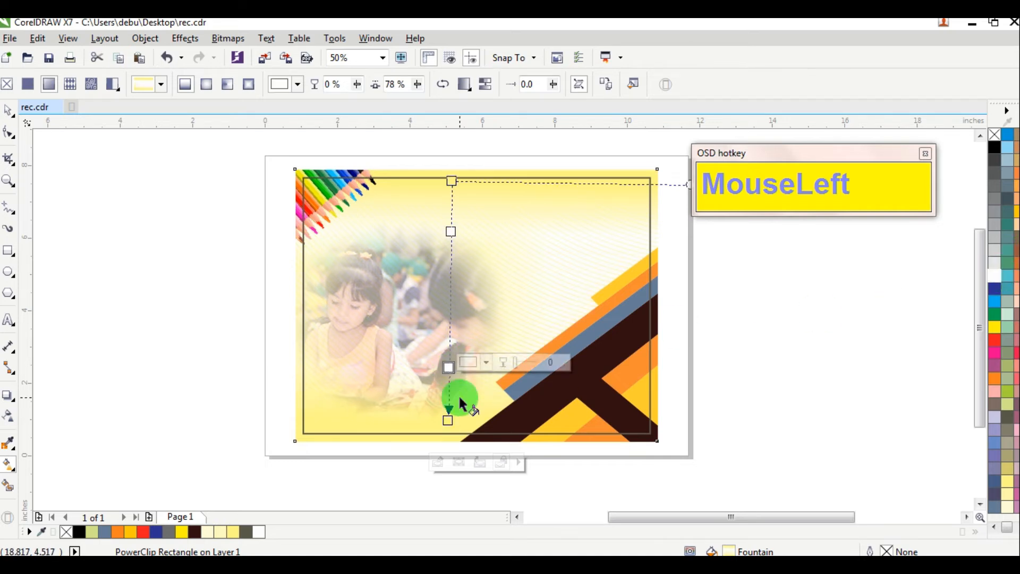
Stretch the background's vertical fountain fill so its end nodes reach just past the certificate's top and bottom edges
{"action": "left_click_drag", "start_coordinate": [448, 418], "coordinate": [451, 439]}
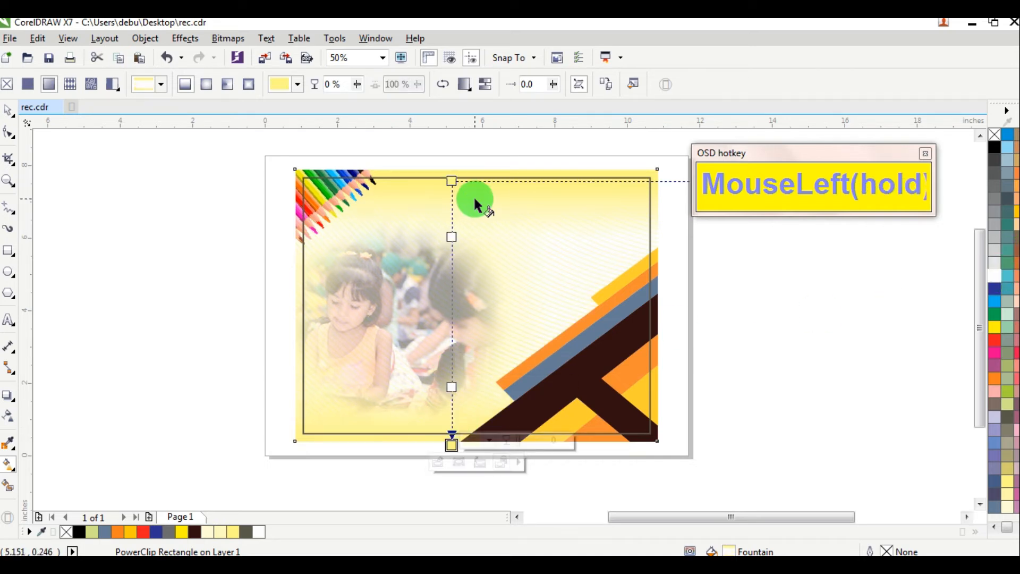
{"action": "left_click_drag", "start_coordinate": [452, 181], "coordinate": [451, 152]}
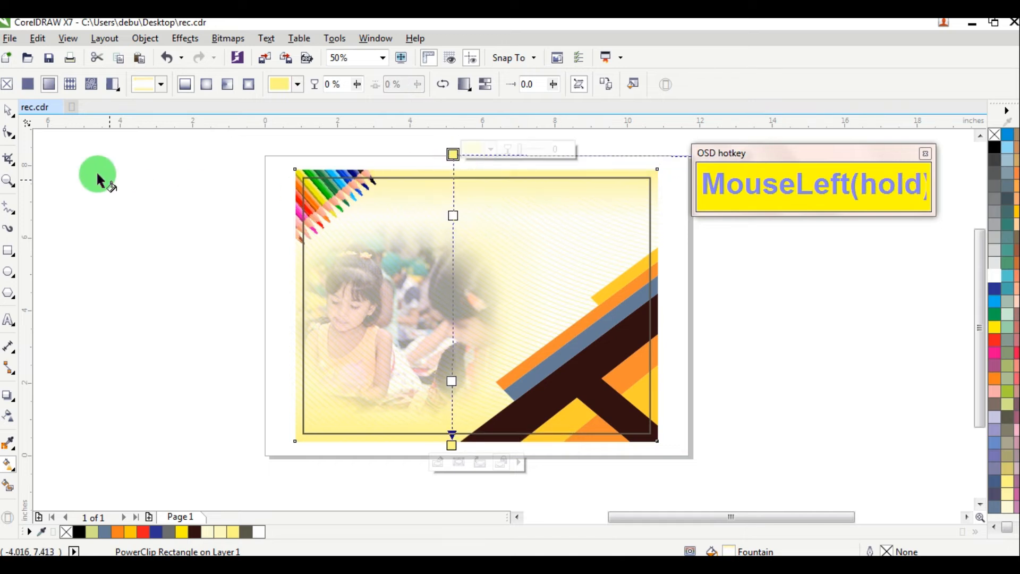
{"action": "left_click", "coordinate": [8, 110]}
{"action": "left_click_drag", "start_coordinate": [113, 186], "coordinate": [591, 279]}
Move the ribbon medal image onto the certificate's upper right area and bring it to the front
{"action": "scroll", "coordinate": [600, 281], "scroll_direction": "down", "scroll_amount": 3}
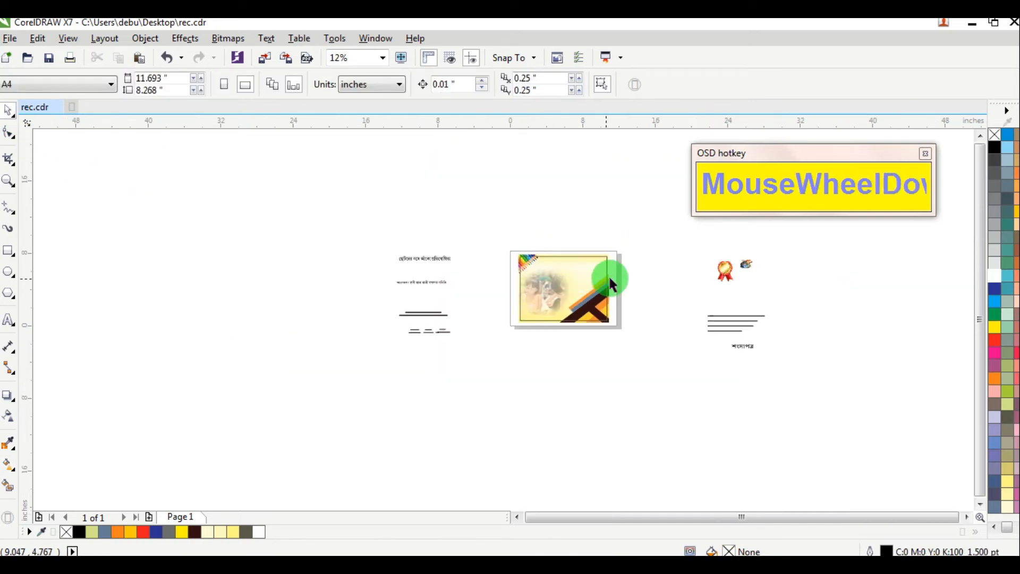
{"action": "scroll", "coordinate": [691, 269], "scroll_direction": "up", "scroll_amount": 1}
{"action": "scroll", "coordinate": [692, 269], "scroll_direction": "up", "scroll_amount": 1}
{"action": "left_click_drag", "start_coordinate": [754, 272], "coordinate": [483, 274]}
{"action": "scroll", "coordinate": [486, 290], "scroll_direction": "up", "scroll_amount": 1}
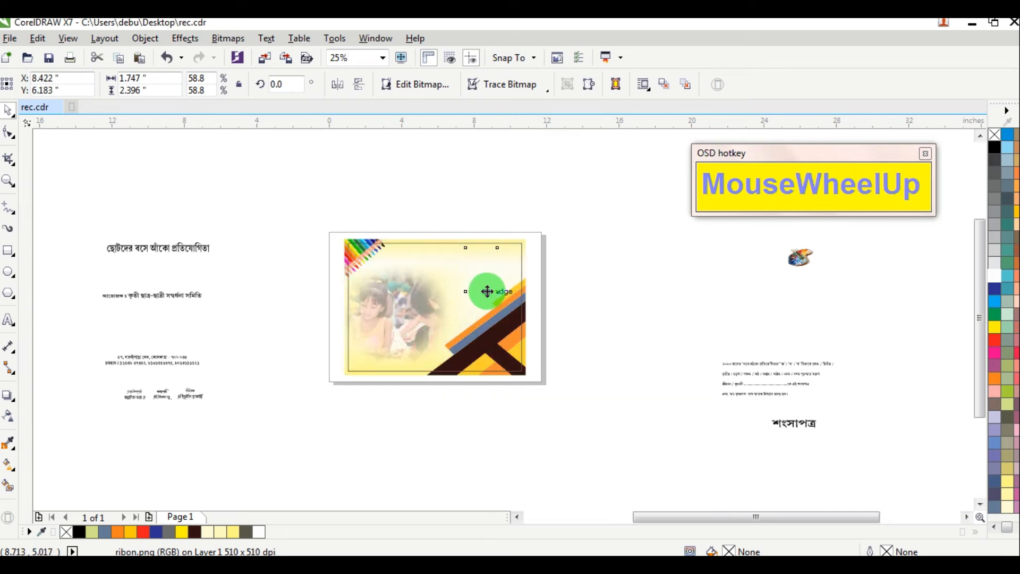
{"action": "key", "text": "Home"}
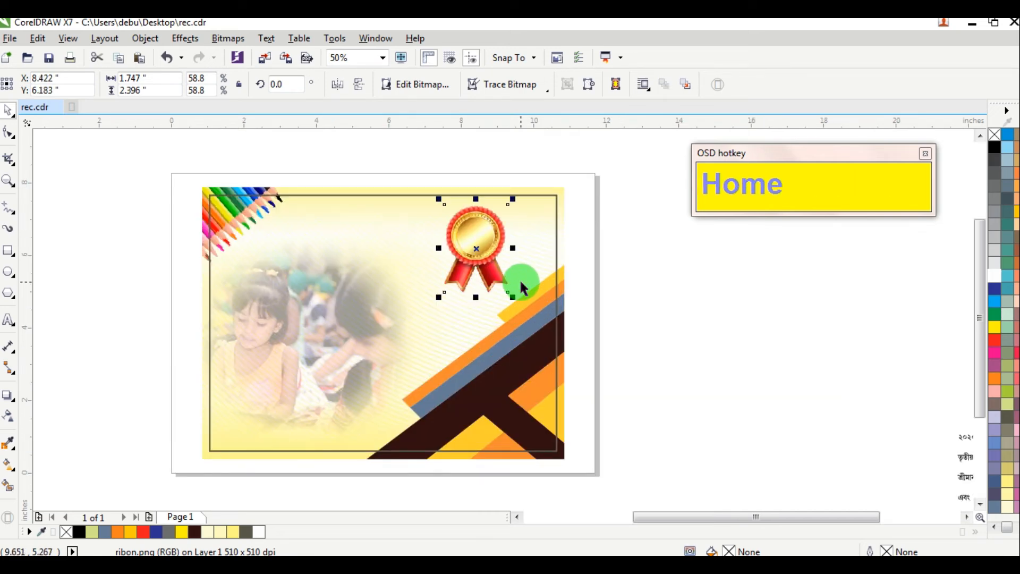
{"action": "left_click", "coordinate": [502, 354]}
{"action": "left_click", "coordinate": [572, 359]}
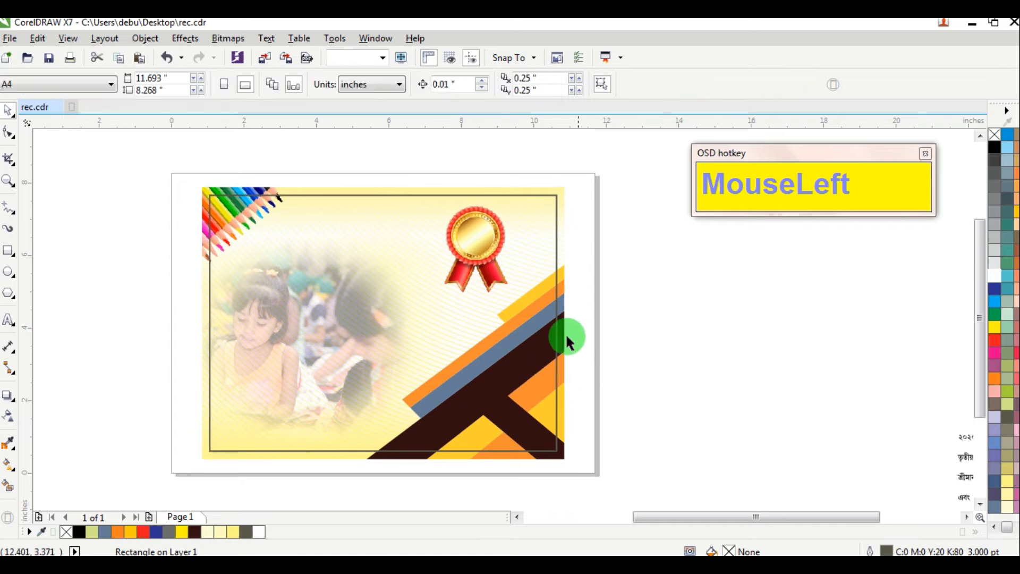
{"action": "left_click_drag", "start_coordinate": [514, 365], "coordinate": [603, 341]}
{"action": "key", "text": "ctrl+z"}
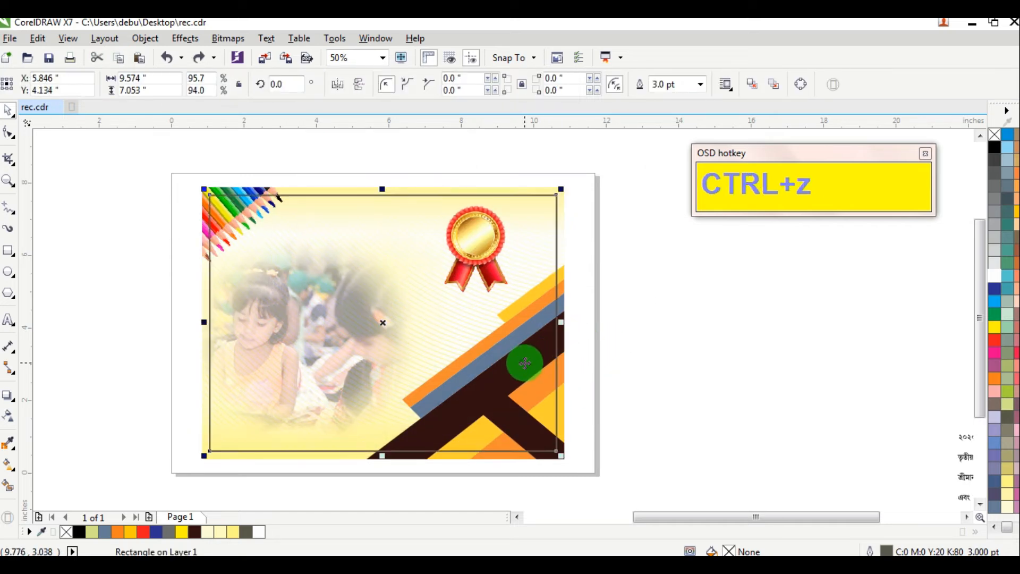
{"action": "left_click", "coordinate": [521, 359], "text": "alt"}
{"action": "left_click_drag", "start_coordinate": [362, 306], "coordinate": [323, 276]}
{"action": "key", "text": "ctrl+z"}
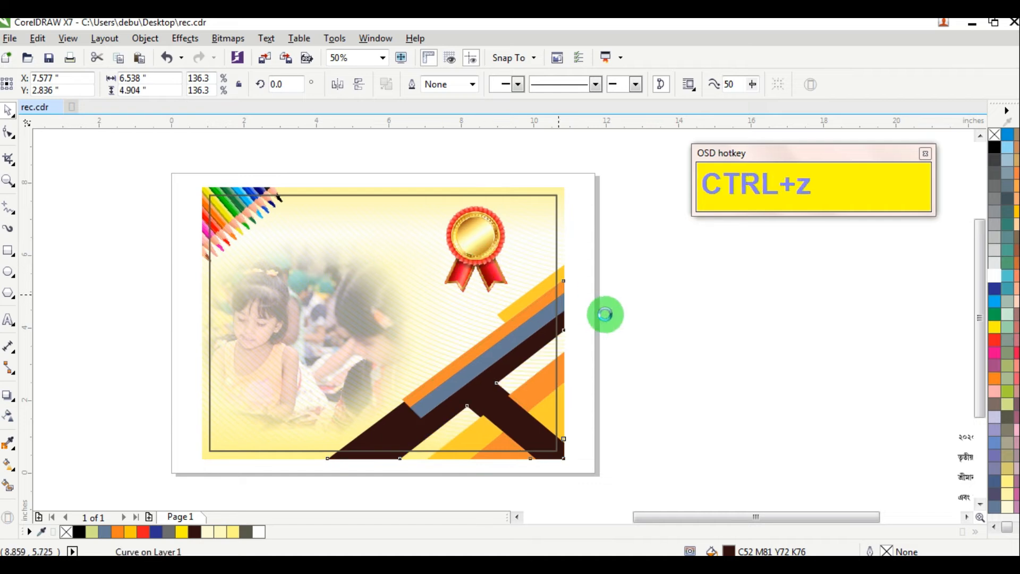
Enlarge the eight diagonal stripe shapes toward the upper left to about 6.05 by 5.95 inches and shift the ribbon medal right
{"action": "left_click", "coordinate": [608, 275]}
{"action": "left_click_drag", "start_coordinate": [342, 474], "coordinate": [343, 475]}
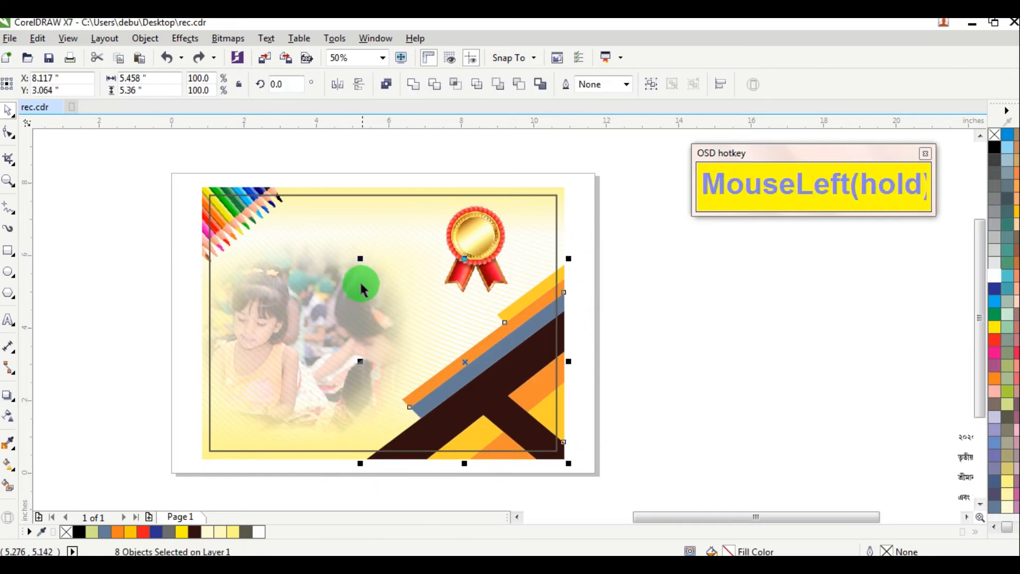
{"action": "left_click_drag", "start_coordinate": [358, 261], "coordinate": [333, 235]}
{"action": "left_click", "coordinate": [687, 333]}
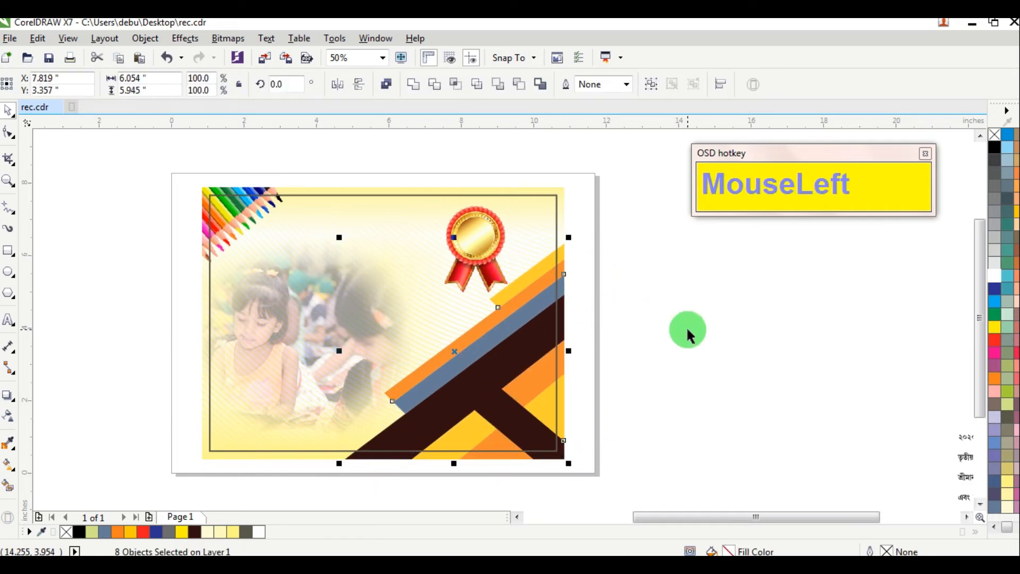
{"action": "mouse_move", "coordinate": [486, 235]}
{"action": "left_mouse_down"}
{"action": "mouse_move", "coordinate": [529, 241]}
{"action": "mouse_move", "coordinate": [502, 240]}
{"action": "left_mouse_up"}
{"action": "left_click", "coordinate": [677, 299]}
Add artistic text on the gold medal reading "2020" with "AWARD" on a second line
{"action": "scroll", "coordinate": [528, 231], "scroll_direction": "up", "scroll_amount": 4}
{"action": "left_click", "coordinate": [582, 285]}
{"action": "left_click", "coordinate": [126, 287]}
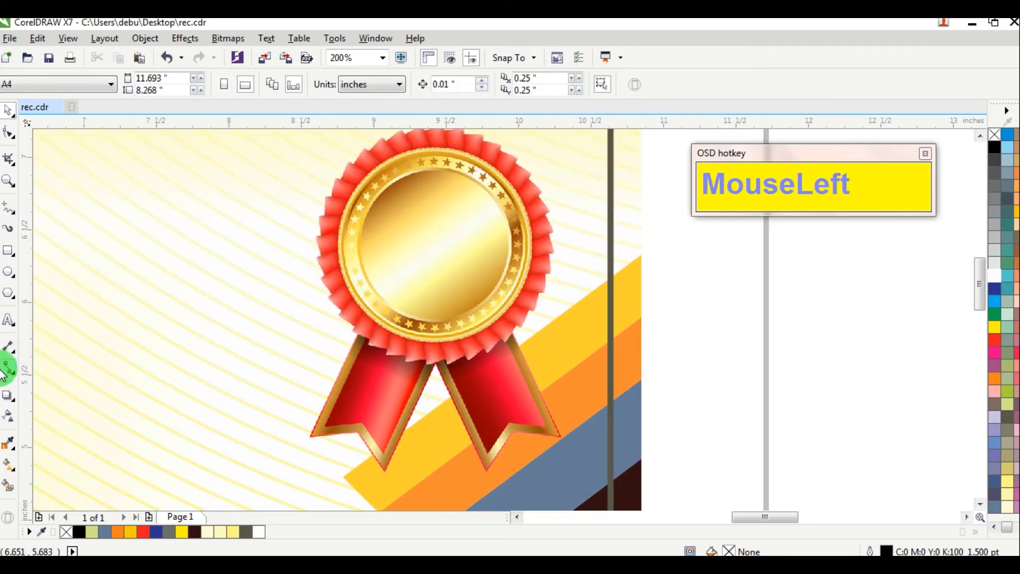
{"action": "left_click", "coordinate": [8, 325]}
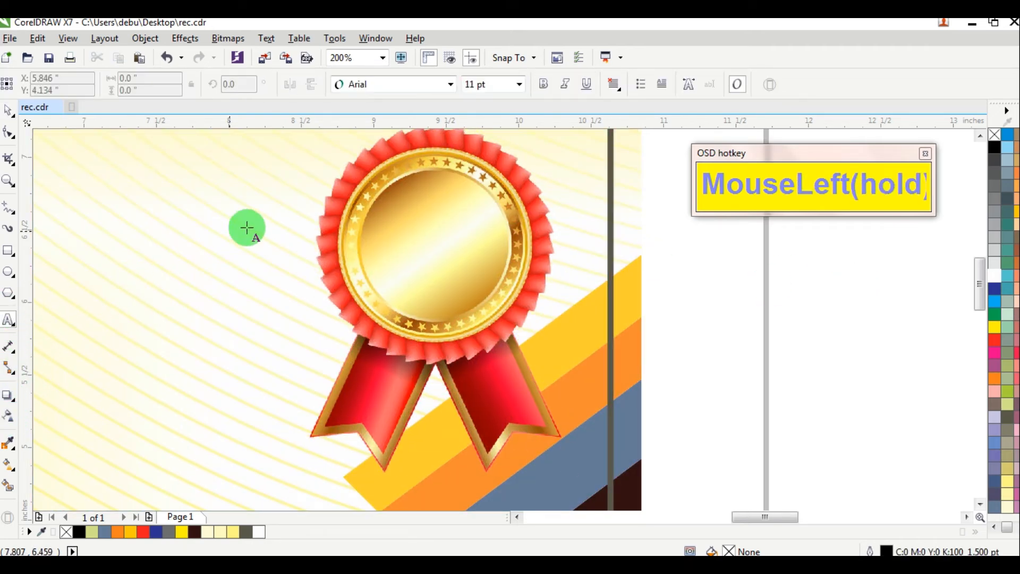
{"action": "left_click", "coordinate": [408, 212]}
{"action": "type", "text": "20"}
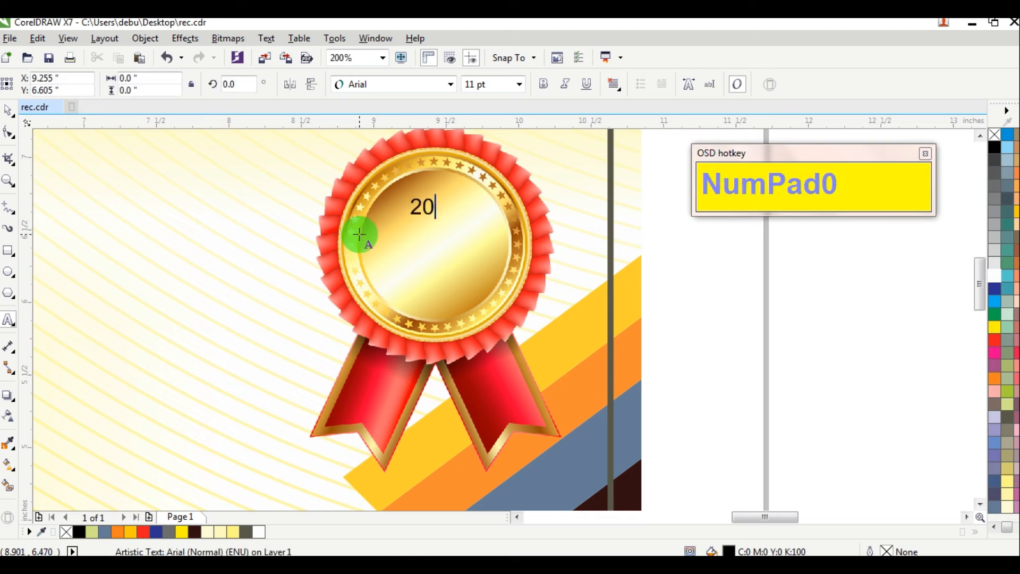
{"action": "type", "text": "20"}
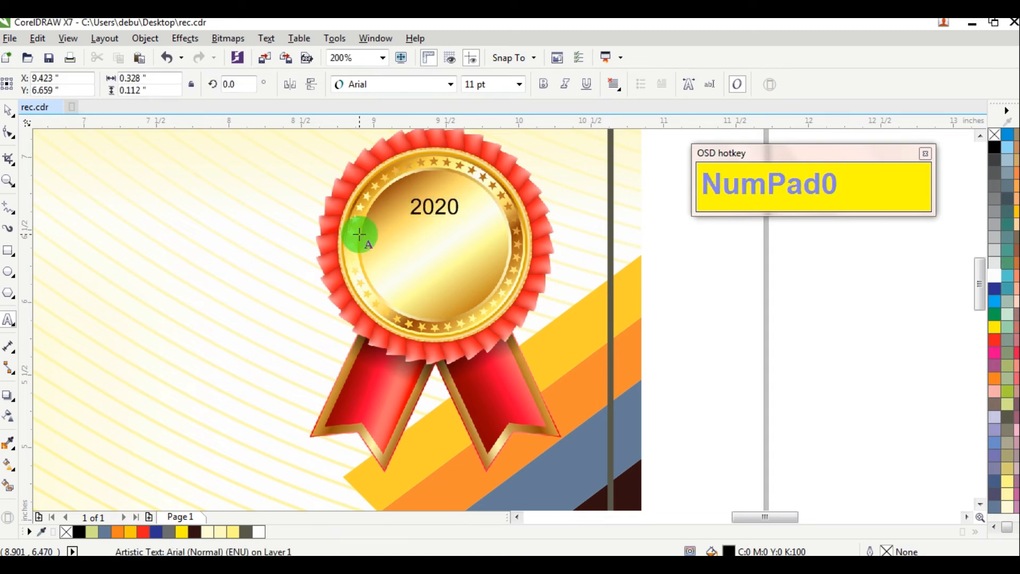
{"action": "key", "text": "Return"}
{"action": "type", "text": "AWARD"}
Center-align the medal's two-line text and set its font to Impact
{"action": "key", "text": "ctrl+a"}
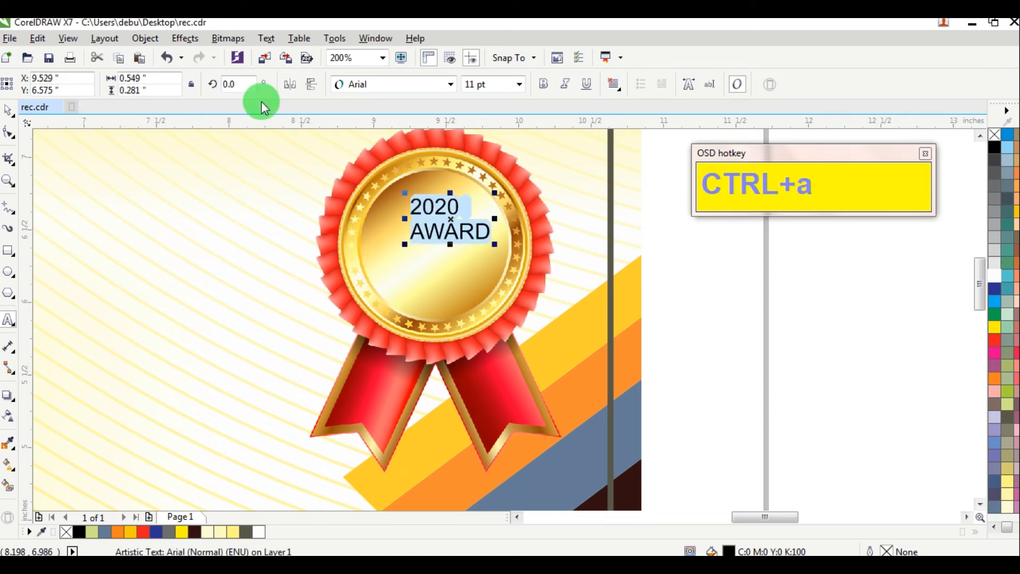
{"action": "left_click", "coordinate": [614, 84]}
{"action": "left_click", "coordinate": [646, 136]}
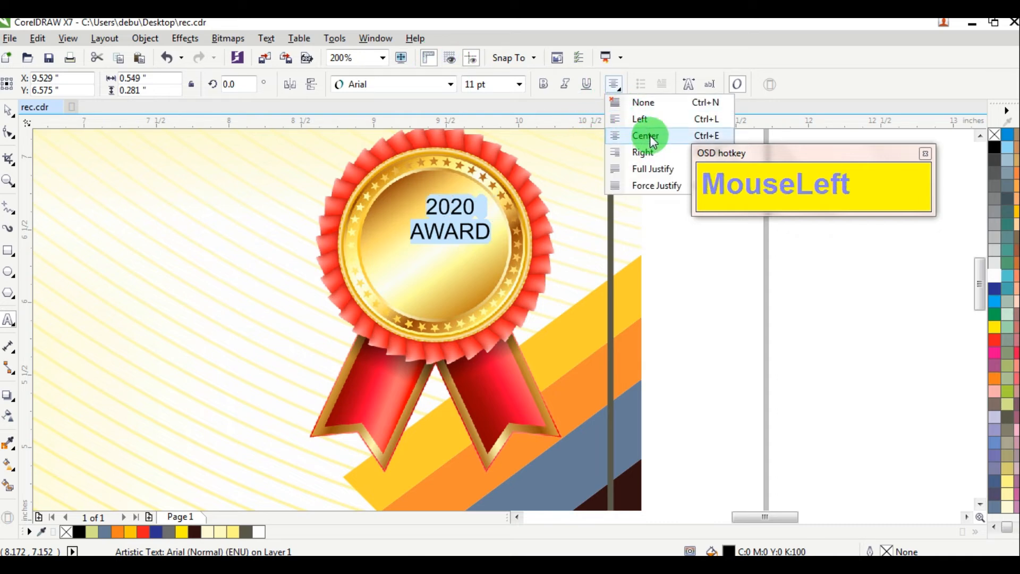
{"action": "left_click", "coordinate": [8, 110]}
{"action": "left_click", "coordinate": [379, 95]}
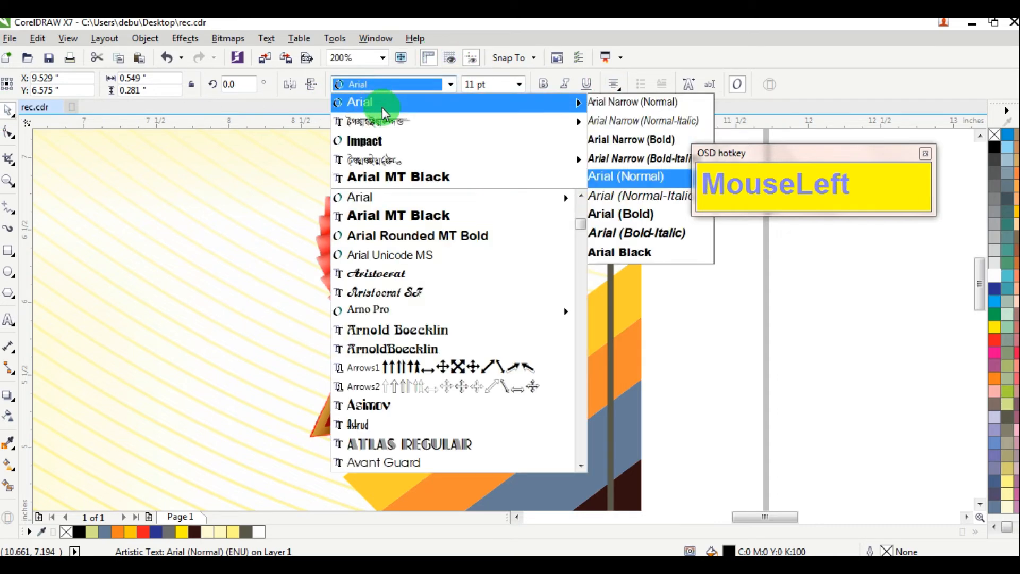
{"action": "left_click", "coordinate": [375, 142]}
Enlarge the medal text to about 18.58 pt, center it on the gold disc, and fill it dark brown
{"action": "left_click_drag", "start_coordinate": [415, 254], "coordinate": [369, 278]}
{"action": "left_click_drag", "start_coordinate": [437, 254], "coordinate": [426, 255]}
{"action": "scroll", "coordinate": [403, 336], "scroll_direction": "down", "scroll_amount": 5}
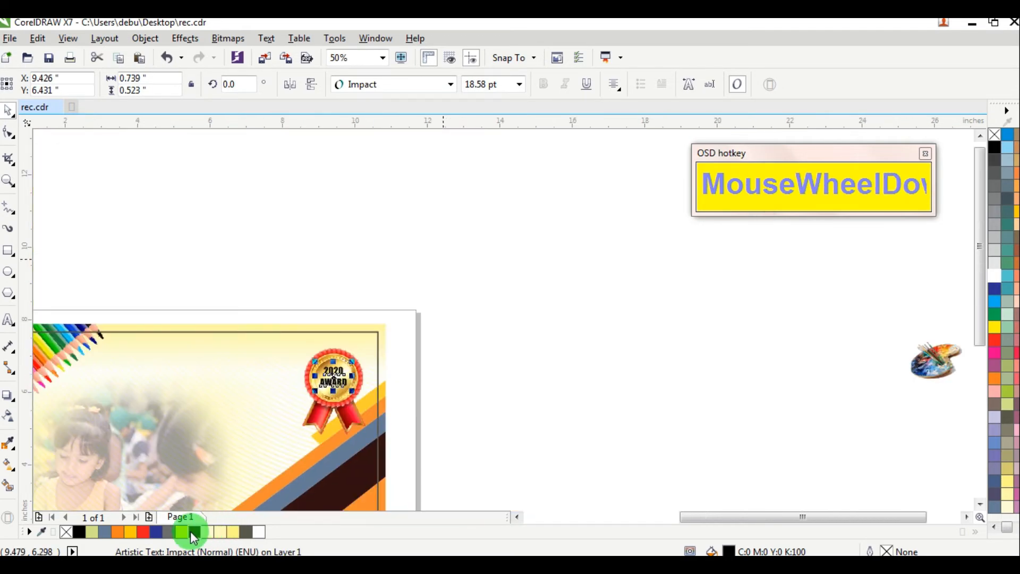
{"action": "left_click", "coordinate": [527, 382]}
Place the artist's palette image in front of the certificate just below the colored pencils and enlarge it slightly
{"action": "scroll", "coordinate": [408, 380], "scroll_direction": "down", "scroll_amount": 1}
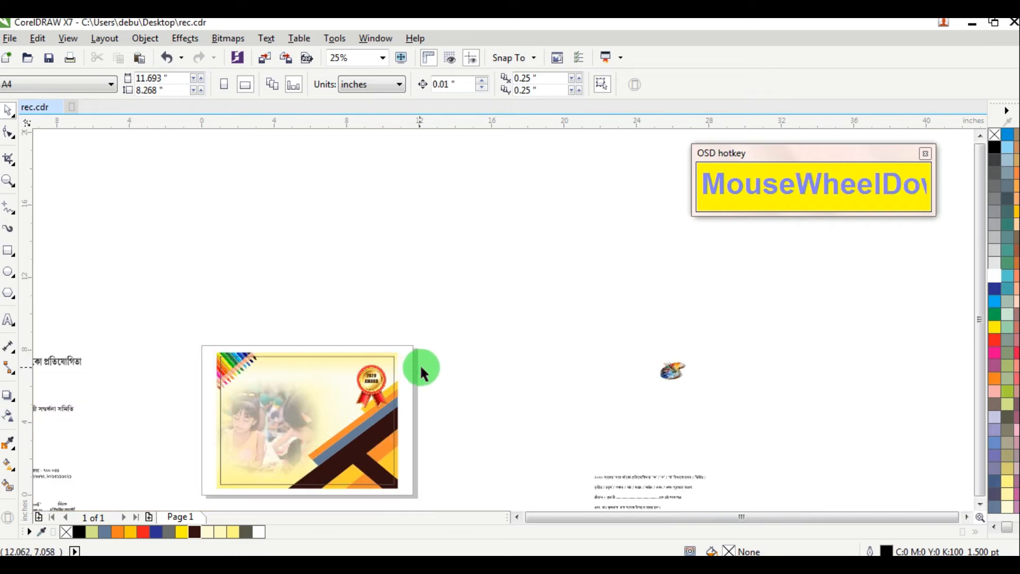
{"action": "left_click_drag", "start_coordinate": [671, 370], "coordinate": [263, 409]}
{"action": "scroll", "coordinate": [239, 391], "scroll_direction": "up", "scroll_amount": 2}
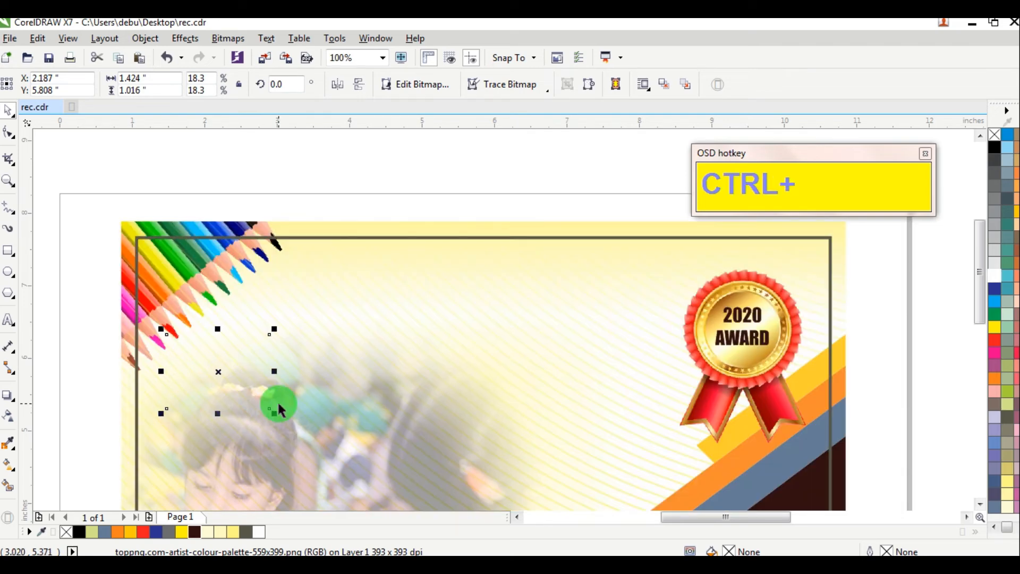
{"action": "key", "text": "ctrl+Home"}
{"action": "left_click_drag", "start_coordinate": [275, 416], "coordinate": [308, 419]}
{"action": "scroll", "coordinate": [286, 417], "scroll_direction": "down", "scroll_amount": 2}
Move the Bengali competition title clear above the page and group the certificate's 13 artwork objects
{"action": "left_click", "coordinate": [144, 336]}
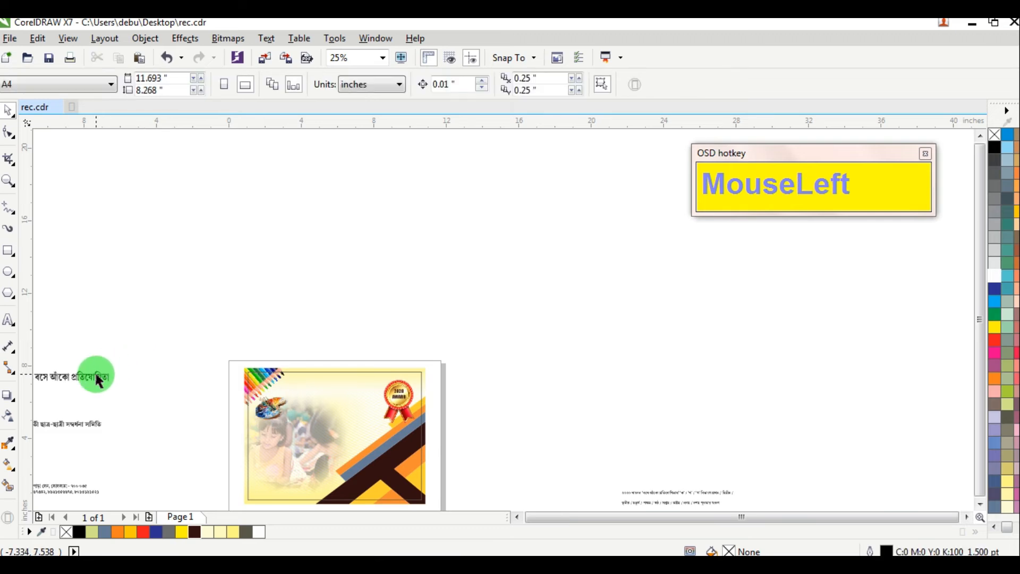
{"action": "left_click_drag", "start_coordinate": [99, 381], "coordinate": [367, 384]}
{"action": "key", "text": "Home"}
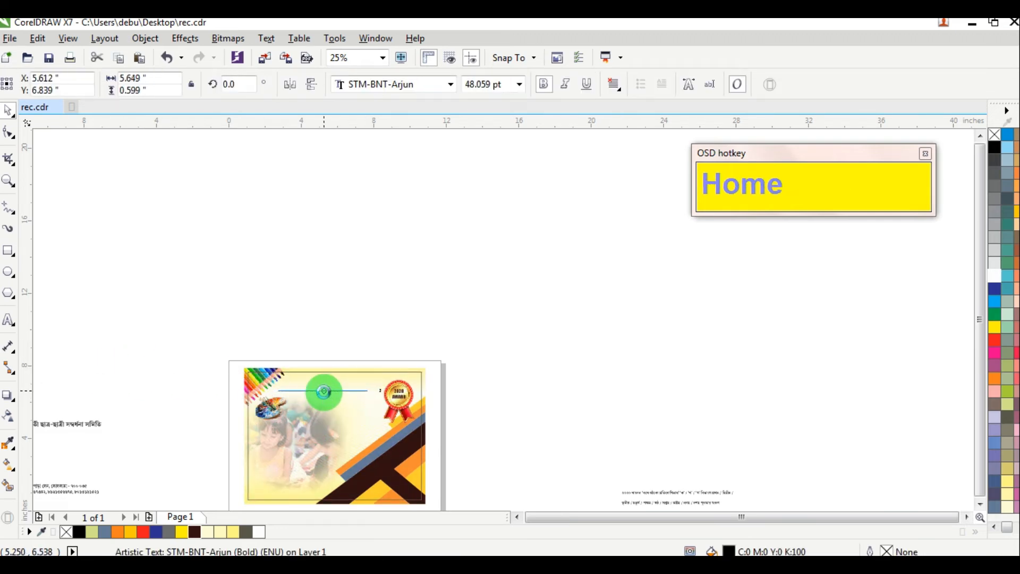
{"action": "left_click_drag", "start_coordinate": [324, 392], "coordinate": [344, 294]}
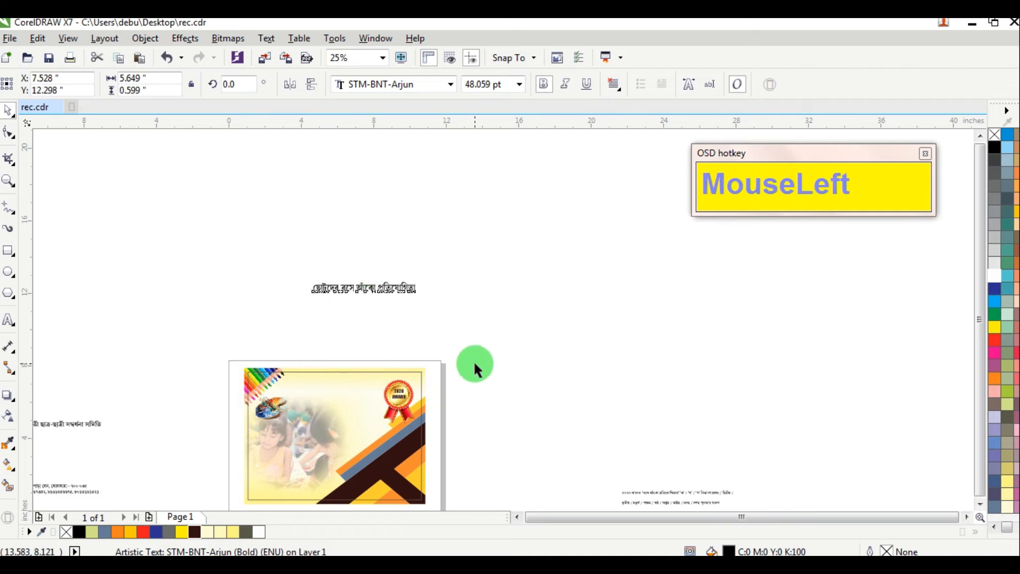
{"action": "left_click_drag", "start_coordinate": [474, 351], "coordinate": [212, 486]}
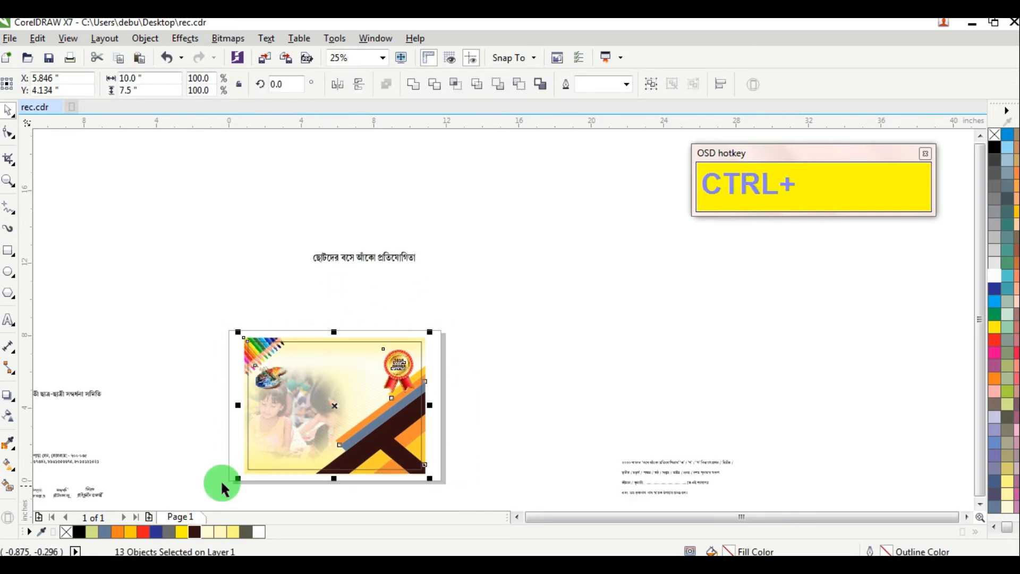
{"action": "key", "text": "ctrl+g"}
{"action": "left_click", "coordinate": [535, 326]}
Place the competition title across the top of the certificate between the pencils and the medal, and fill it green
{"action": "left_click_drag", "start_coordinate": [361, 256], "coordinate": [334, 353]}
{"action": "scroll", "coordinate": [333, 353], "scroll_direction": "up", "scroll_amount": 1}
{"action": "left_click_drag", "start_coordinate": [985, 313], "coordinate": [358, 372]}
Move the organizer line and the two-line address and phone text onto the certificate below the title
{"action": "scroll", "coordinate": [320, 370], "scroll_direction": "down", "scroll_amount": 1}
{"action": "scroll", "coordinate": [148, 408], "scroll_direction": "down", "scroll_amount": 1}
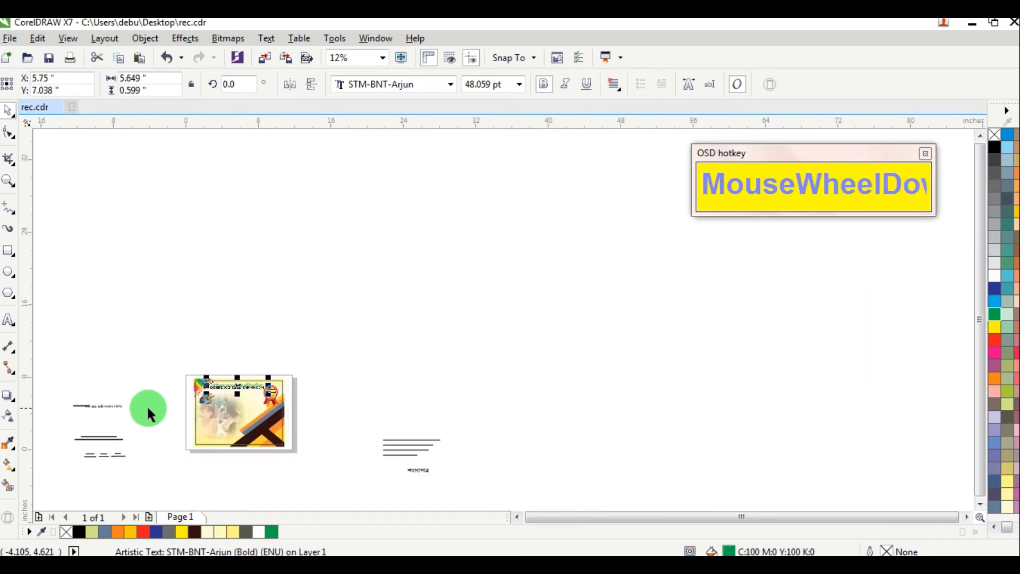
{"action": "scroll", "coordinate": [108, 436], "scroll_direction": "up", "scroll_amount": 1}
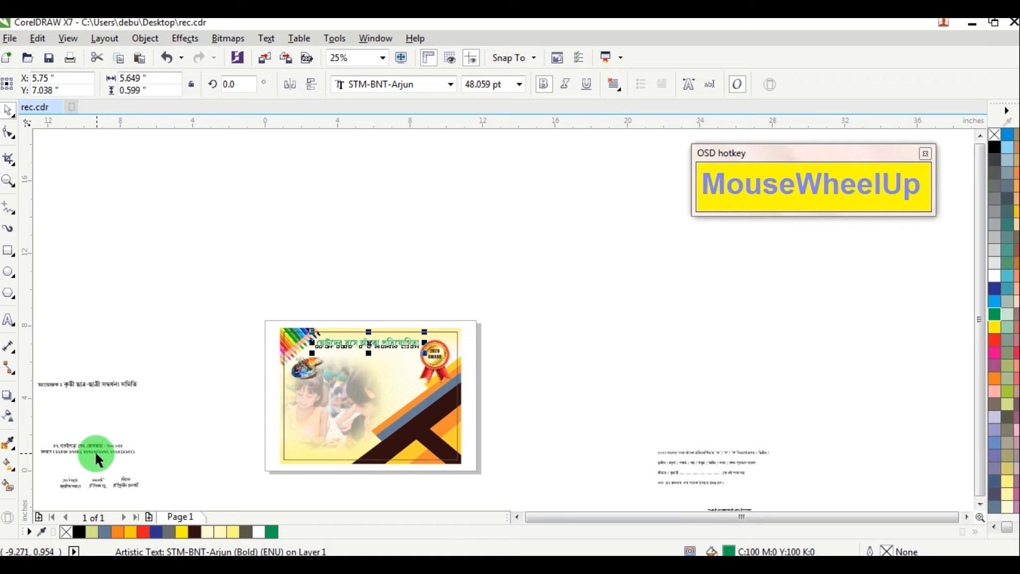
{"action": "left_click_drag", "start_coordinate": [102, 395], "coordinate": [356, 369]}
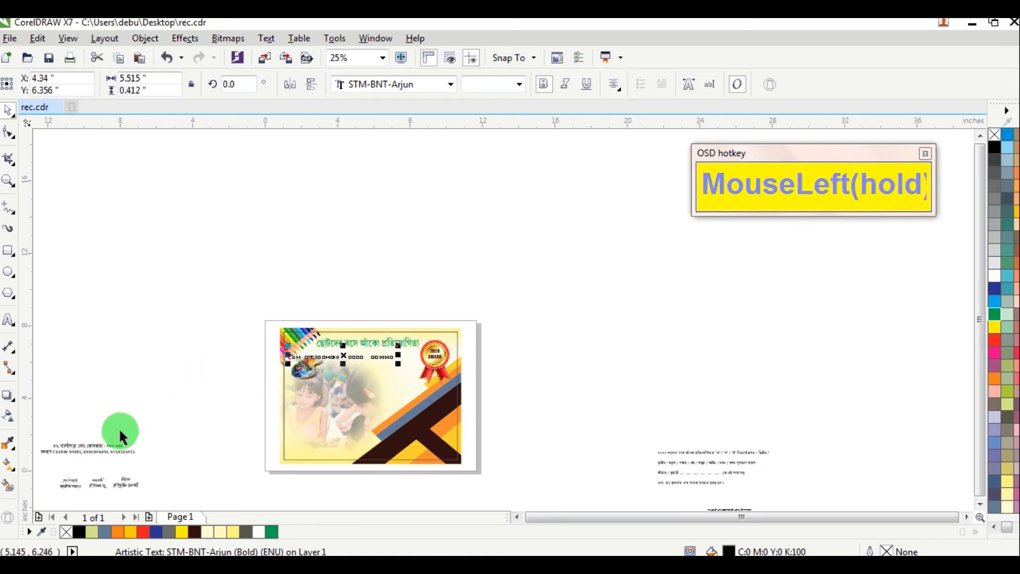
{"action": "left_click_drag", "start_coordinate": [105, 457], "coordinate": [28, 467]}
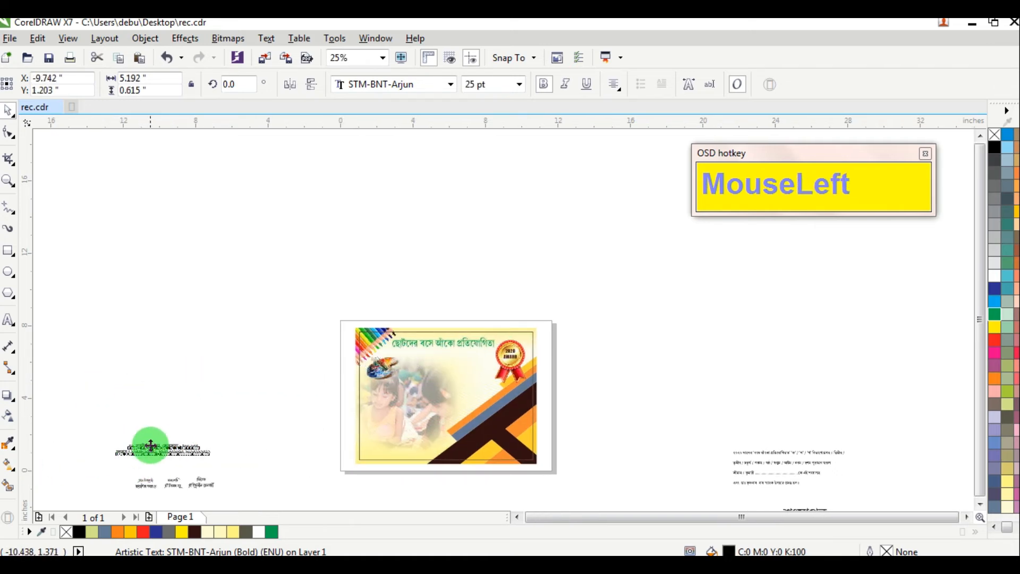
{"action": "left_click_drag", "start_coordinate": [150, 445], "coordinate": [431, 369]}
Bring the address and phone text in front of the grouped certificate artwork
{"action": "scroll", "coordinate": [514, 309], "scroll_direction": "up", "scroll_amount": 1}
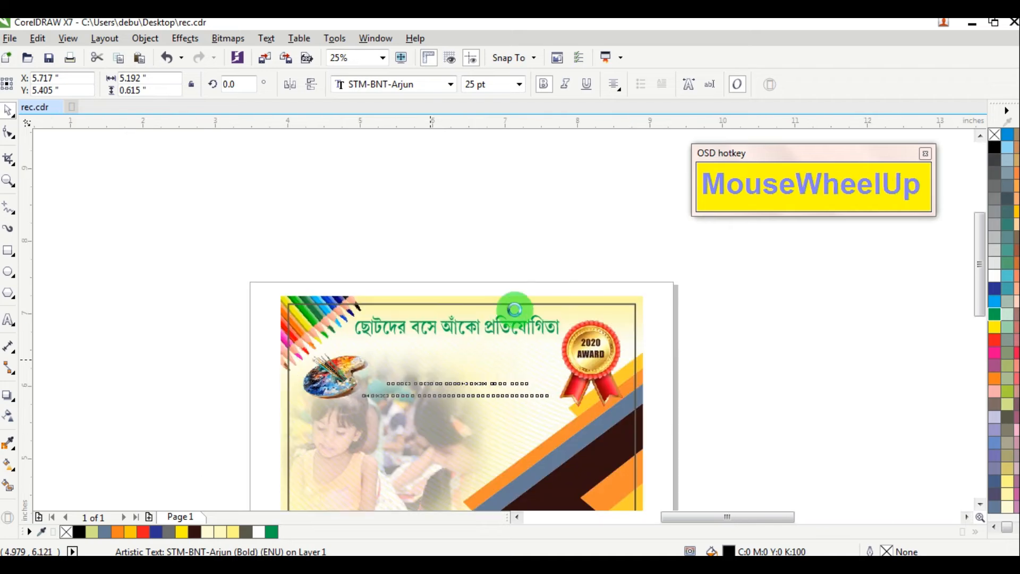
{"action": "left_click", "coordinate": [581, 269]}
{"action": "scroll", "coordinate": [478, 419], "scroll_direction": "down", "scroll_amount": 1}
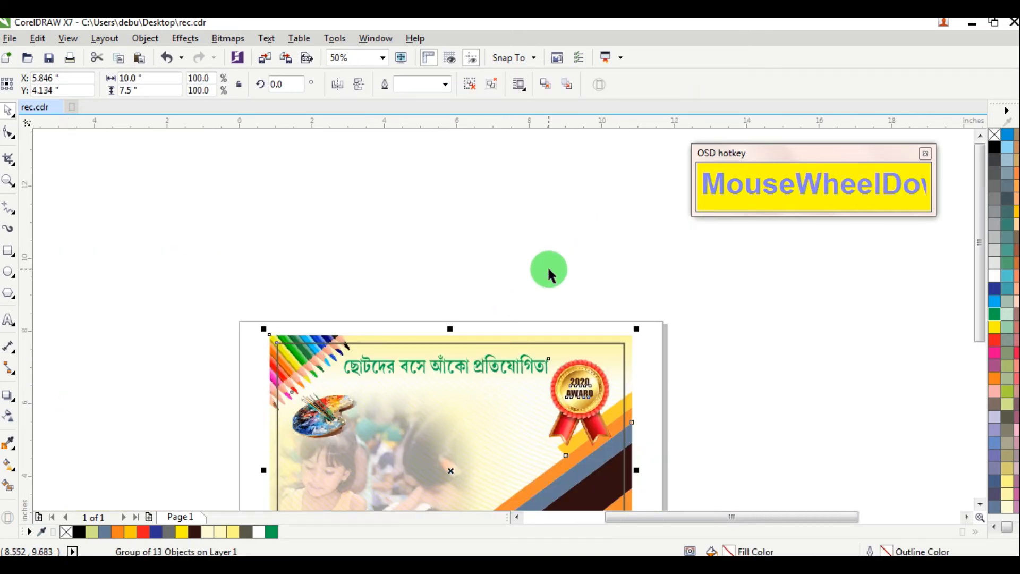
{"action": "left_click_drag", "start_coordinate": [585, 274], "coordinate": [500, 371]}
{"action": "left_click_drag", "start_coordinate": [319, 482], "coordinate": [315, 463]}
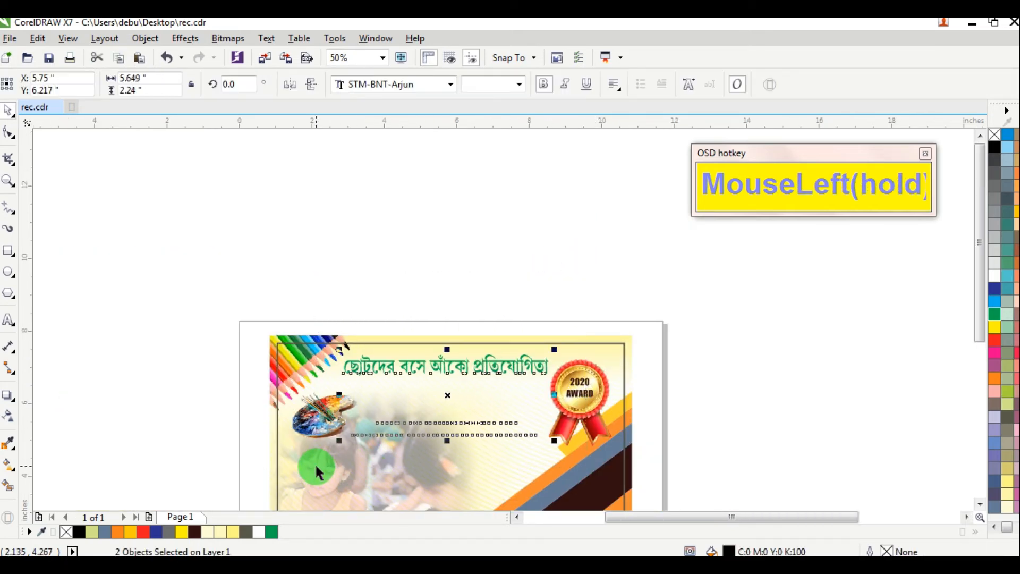
{"action": "key", "text": "ctrl+Home"}
{"action": "left_click", "coordinate": [257, 346]}
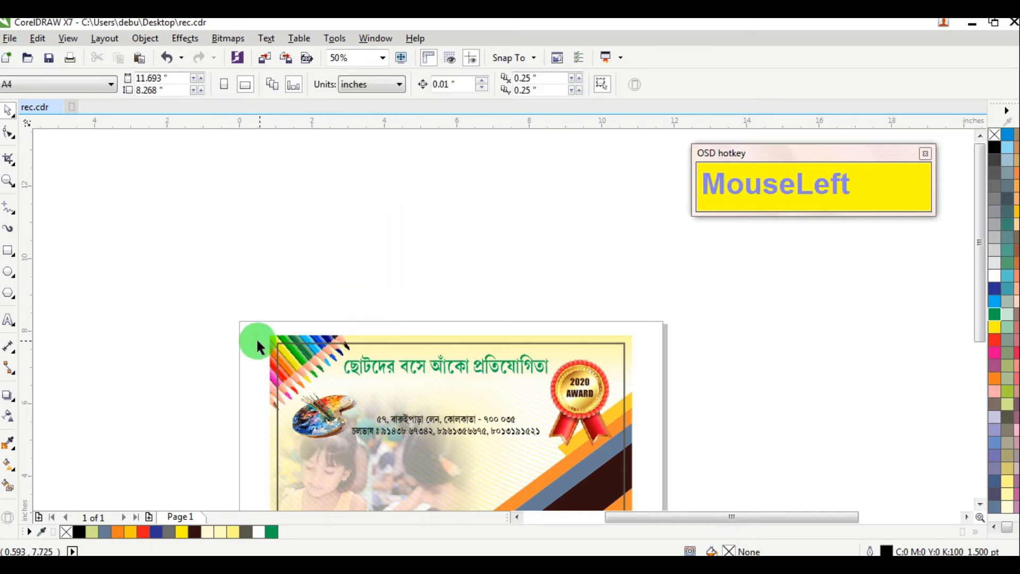
Bring the organizer line in front of the certificate artwork and center it directly beneath the competition title
{"action": "left_click_drag", "start_coordinate": [585, 410], "coordinate": [577, 417]}
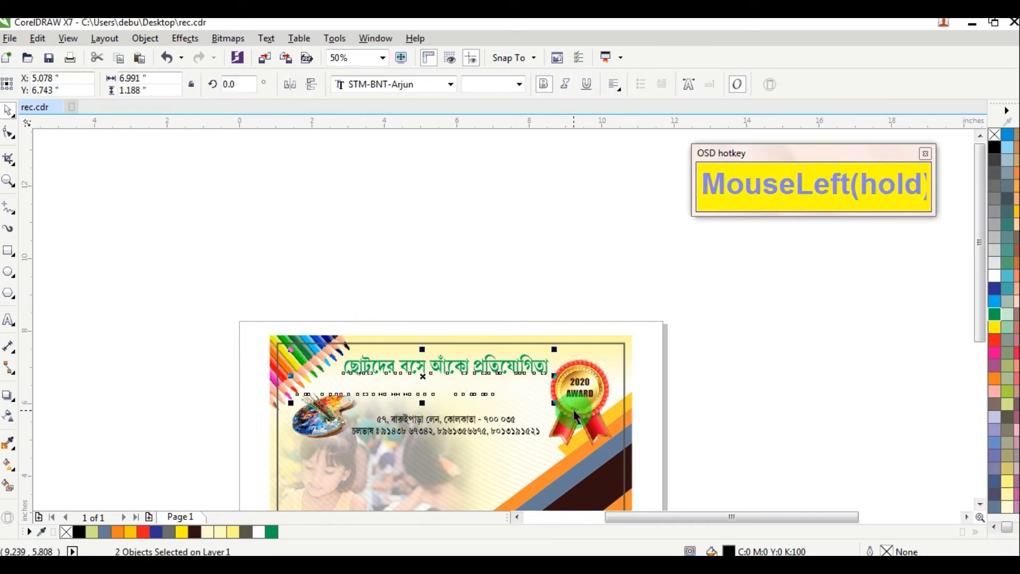
{"action": "key", "text": "ctrl+Home"}
{"action": "left_click", "coordinate": [494, 402]}
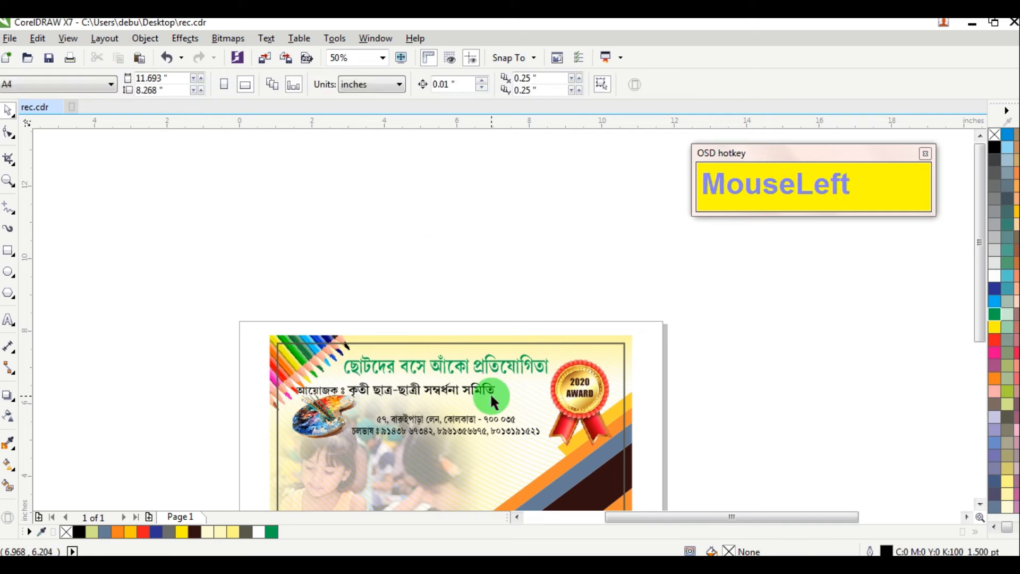
{"action": "left_click_drag", "start_coordinate": [388, 396], "coordinate": [412, 369]}
{"action": "left_click", "coordinate": [405, 359], "text": "shift"}
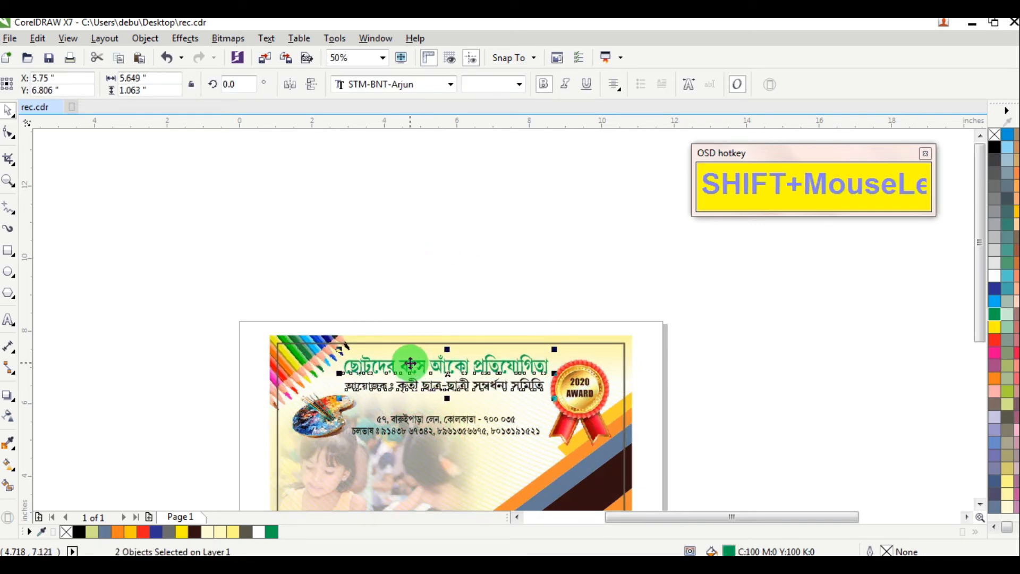
Move the address and phone text up beneath the organizer line and fill it blue (C100 M100 Y0 K0)
{"action": "left_click", "coordinate": [432, 415]}
{"action": "left_click_drag", "start_coordinate": [430, 427], "coordinate": [435, 407]}
{"action": "scroll", "coordinate": [436, 406], "scroll_direction": "up", "scroll_amount": 1}
{"action": "scroll", "coordinate": [436, 406], "scroll_direction": "up", "scroll_amount": 1}
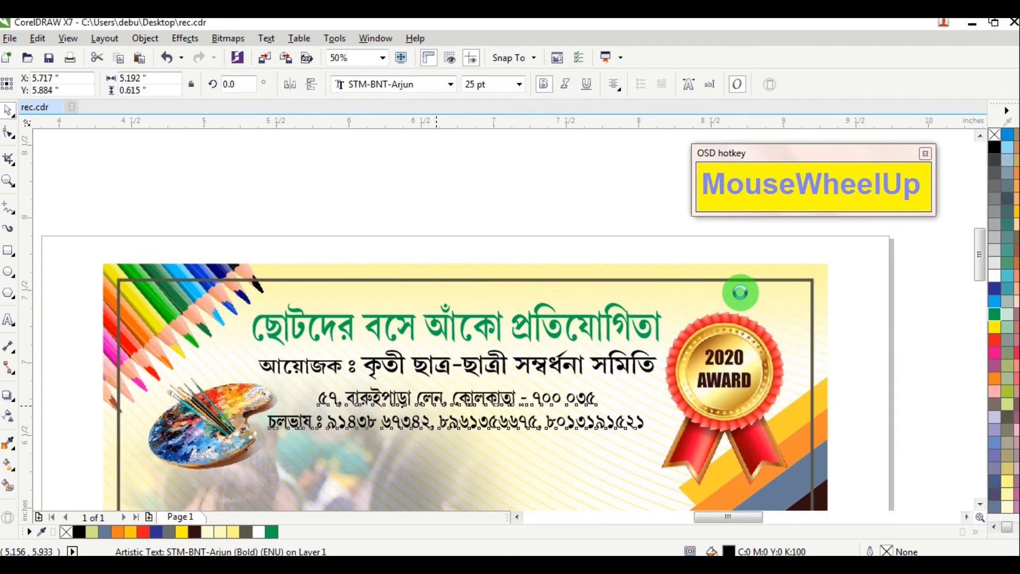
{"action": "scroll", "coordinate": [786, 295], "scroll_direction": "up", "scroll_amount": 1}
{"action": "left_click", "coordinate": [995, 289]}
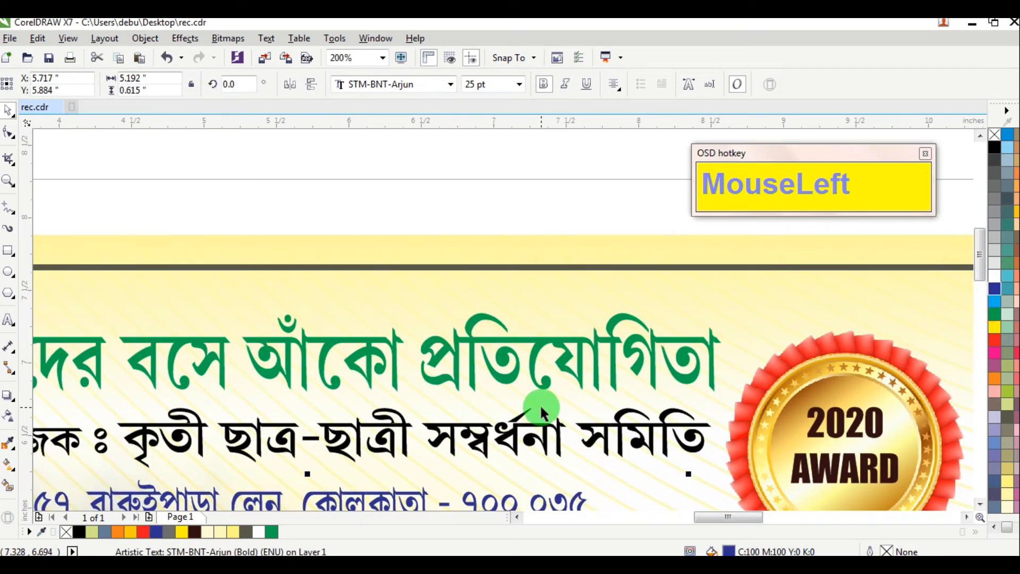
Recolor the whole organizer line with the same blue as the address text (C100 M100 Y0 K0)
{"action": "scroll", "coordinate": [540, 403], "scroll_direction": "down", "scroll_amount": 1}
{"action": "left_click", "coordinate": [17, 313]}
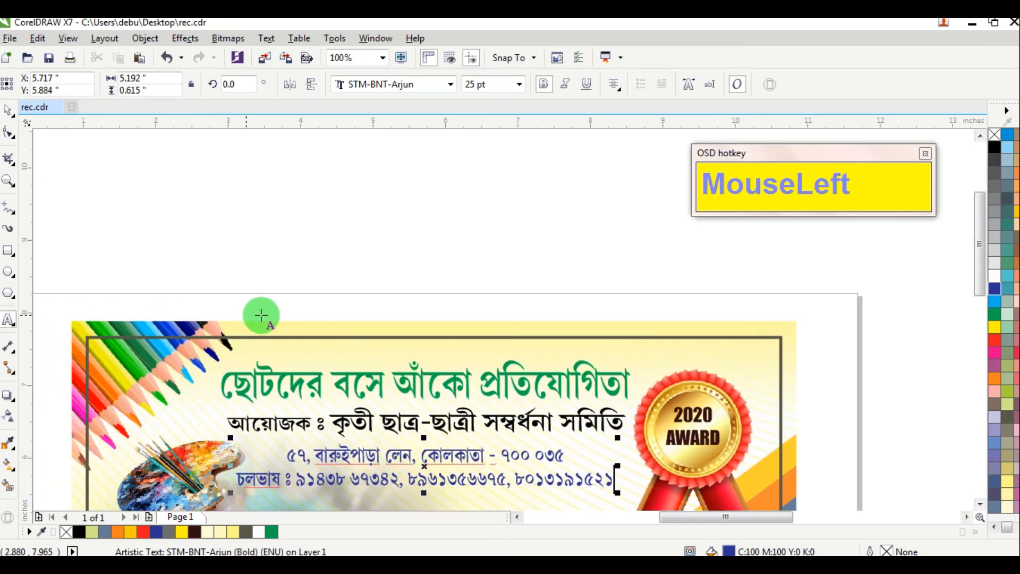
{"action": "left_click", "coordinate": [273, 424]}
{"action": "key", "text": "ctrl+a"}
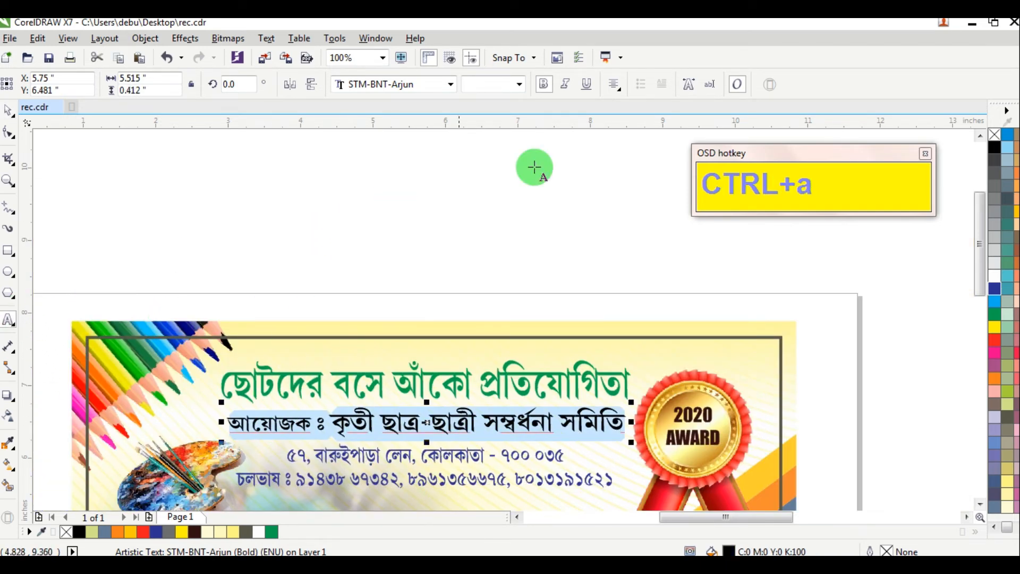
{"action": "left_click", "coordinate": [996, 289]}
{"action": "left_click", "coordinate": [530, 233]}
Color only the organization's name, কৃতী ছাত্র-ছাত্রী সম্বর্ধনা সমিতি, red within the organizer line
{"action": "left_click", "coordinate": [353, 417]}
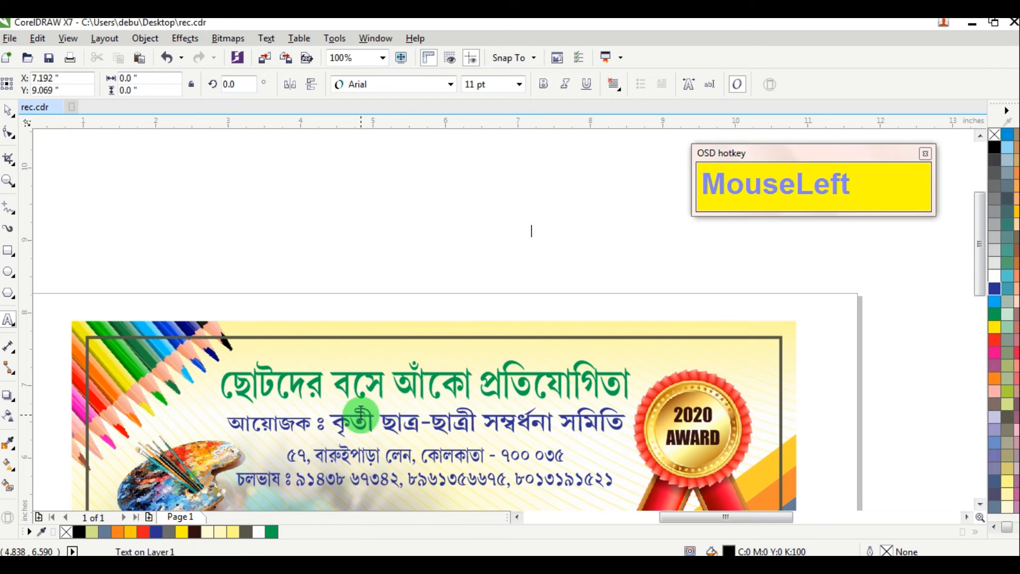
{"action": "left_click_drag", "start_coordinate": [337, 418], "coordinate": [704, 420]}
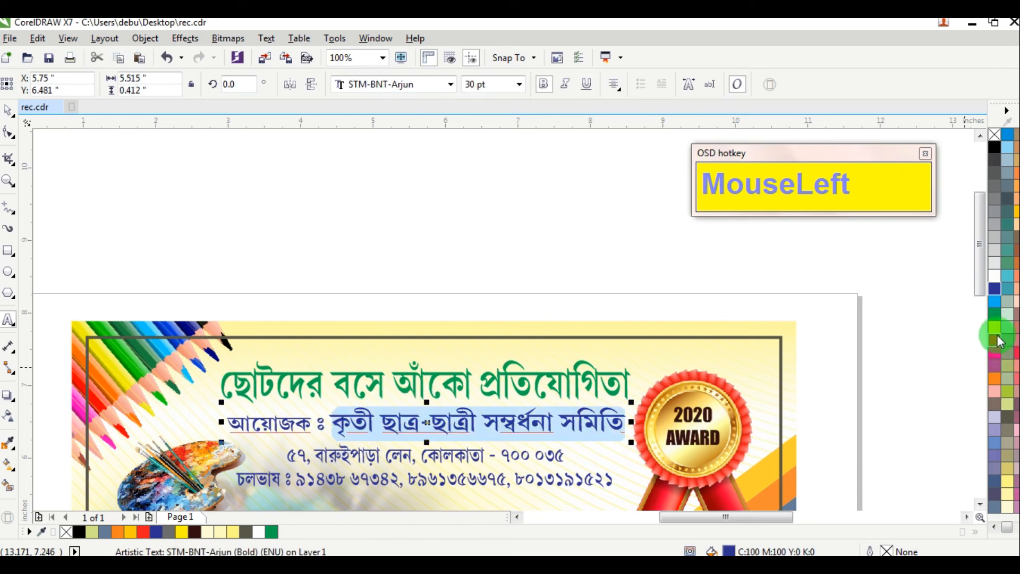
{"action": "left_click", "coordinate": [996, 340]}
{"action": "left_click", "coordinate": [35, 202]}
{"action": "left_click", "coordinate": [10, 110]}
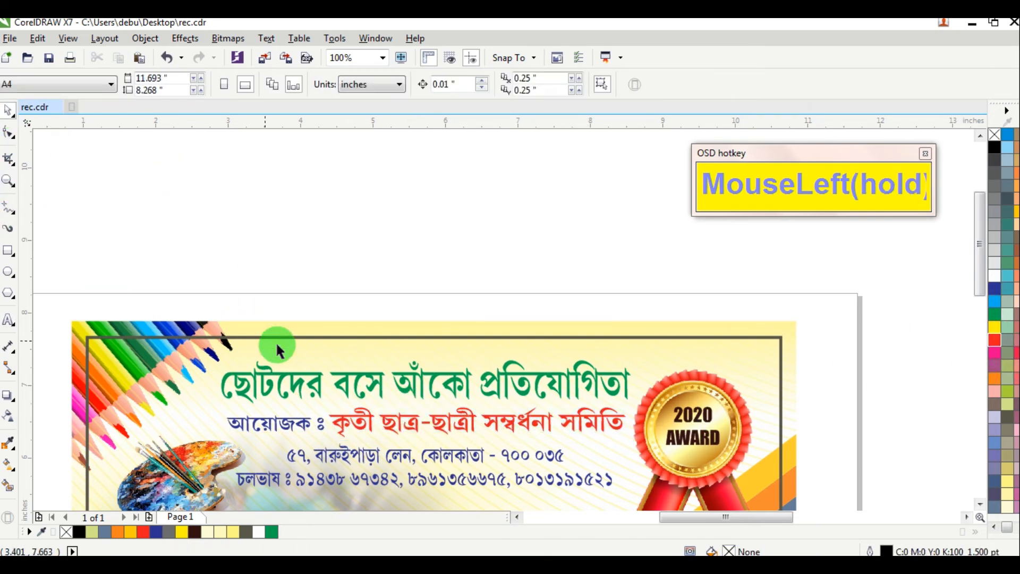
Change the competition title's fill to a dark green, C93 M45 Y96 K58
{"action": "left_click", "coordinate": [351, 381]}
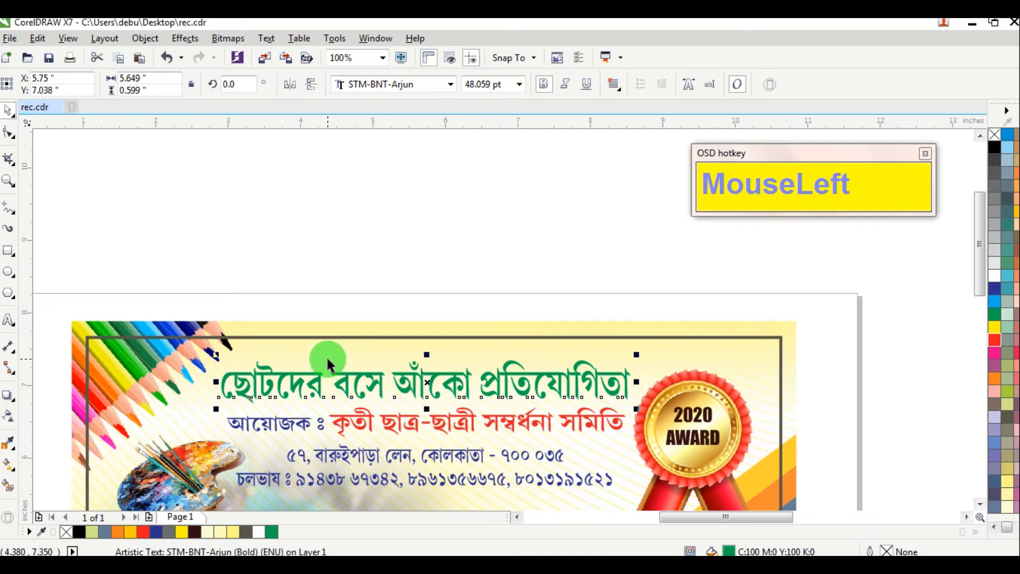
{"action": "double_click", "coordinate": [730, 549]}
{"action": "double_click", "coordinate": [663, 308]}
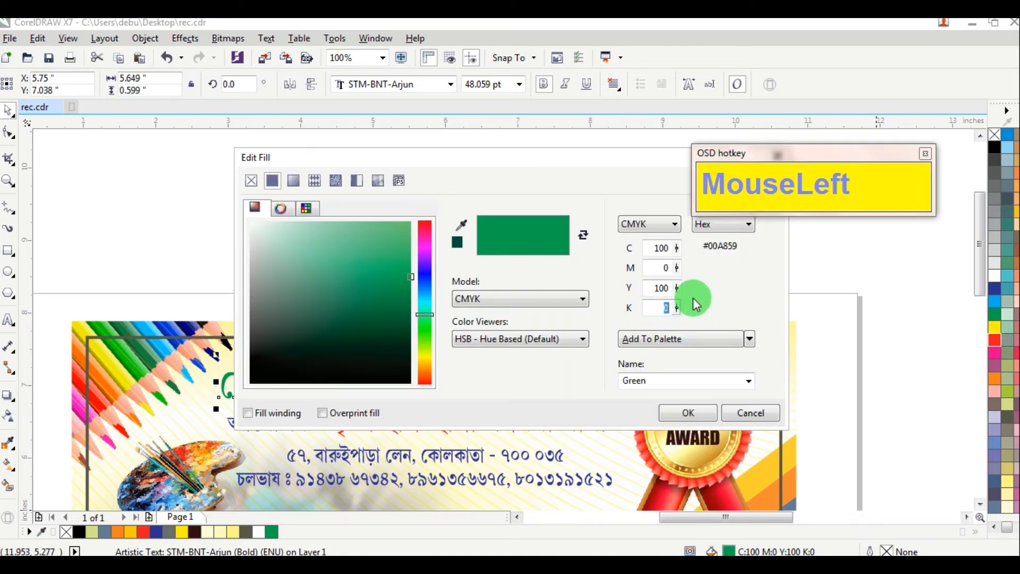
{"action": "left_click_drag", "start_coordinate": [388, 294], "coordinate": [394, 336]}
{"action": "left_click", "coordinate": [692, 410]}
{"action": "left_click", "coordinate": [423, 360]}
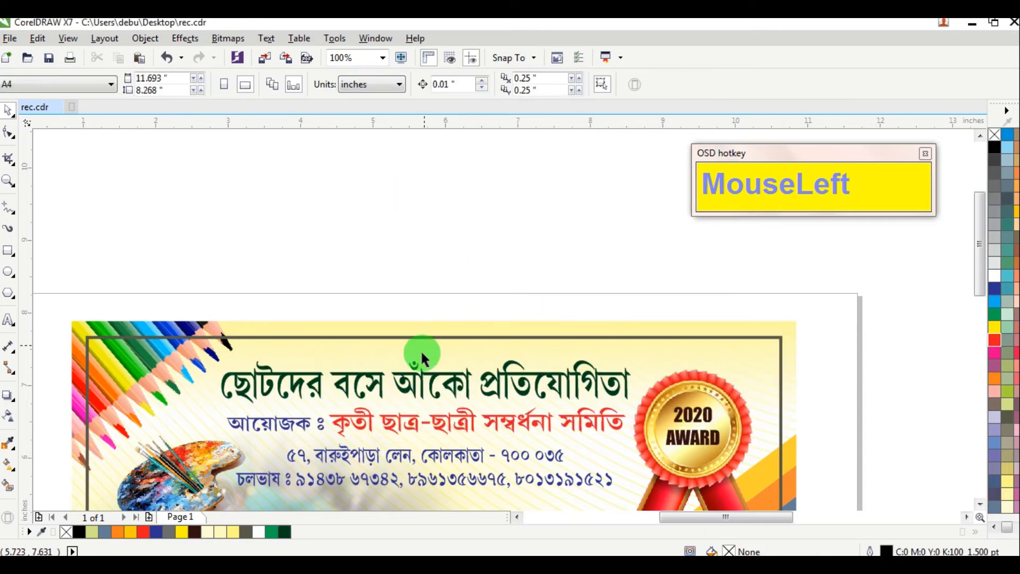
Raise the title slightly, center-align the title, organizer line and address text vertically with each other, and nudge them 0.01 inch right
{"action": "left_click", "coordinate": [431, 379]}
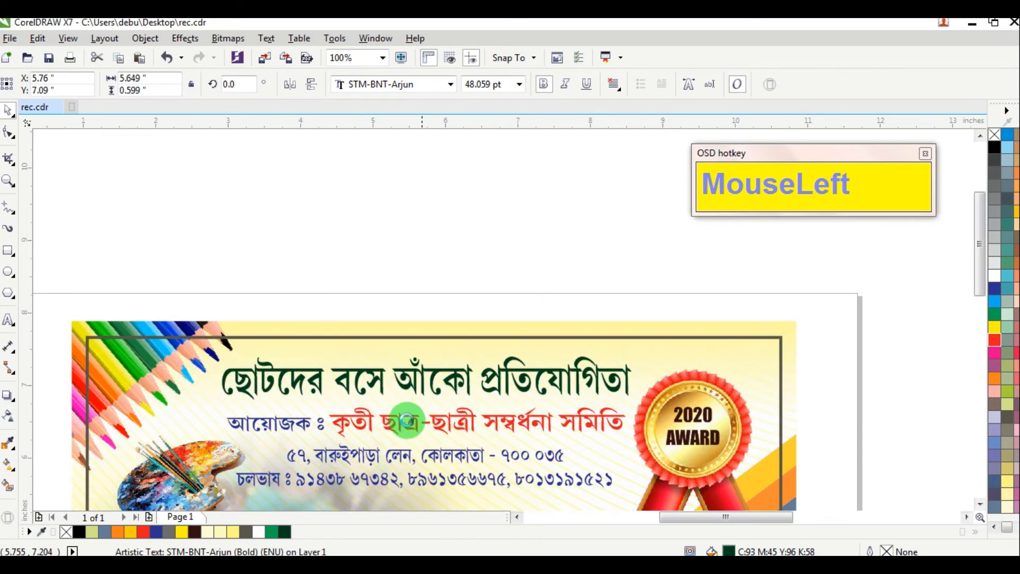
{"action": "left_click", "coordinate": [408, 431], "text": "shift"}
{"action": "left_click", "coordinate": [346, 454], "text": "shift"}
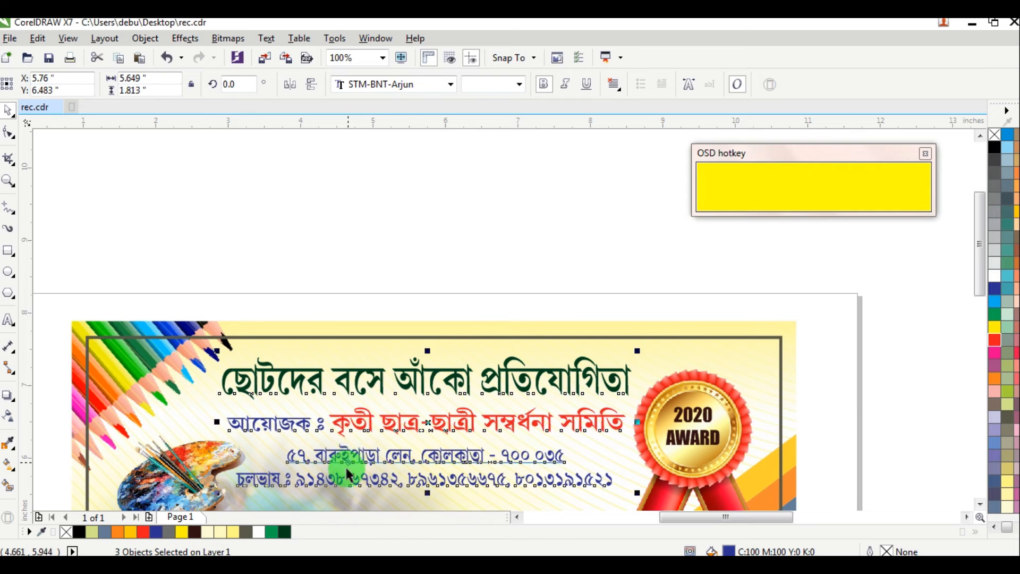
{"action": "key", "text": "shift+c"}
{"action": "key", "text": "Right"}
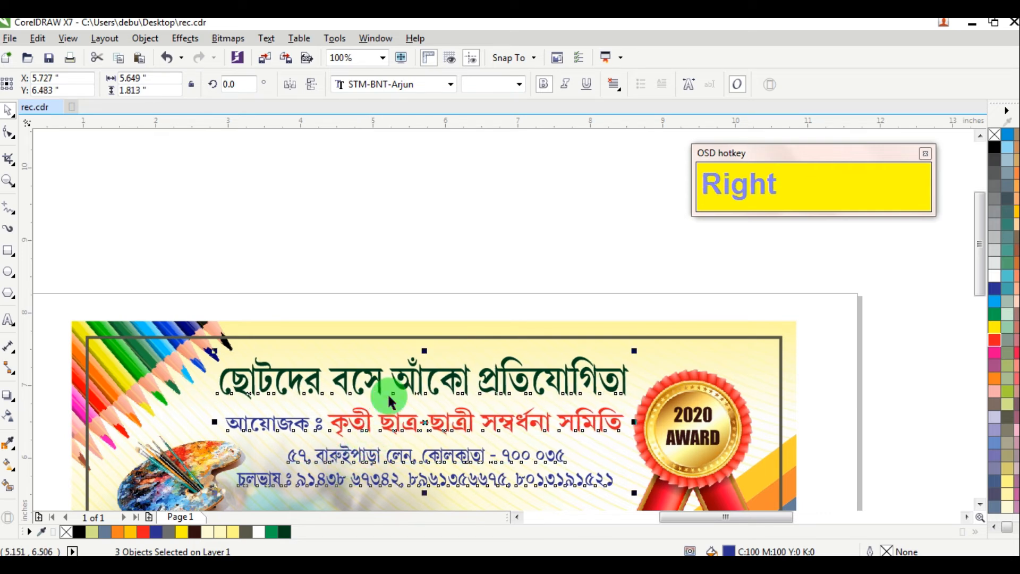
{"action": "left_click", "coordinate": [421, 267]}
Ungroup the certificate's artwork and shift the palette image slightly left, away from the phone text
{"action": "scroll", "coordinate": [422, 403], "scroll_direction": "down", "scroll_amount": 1}
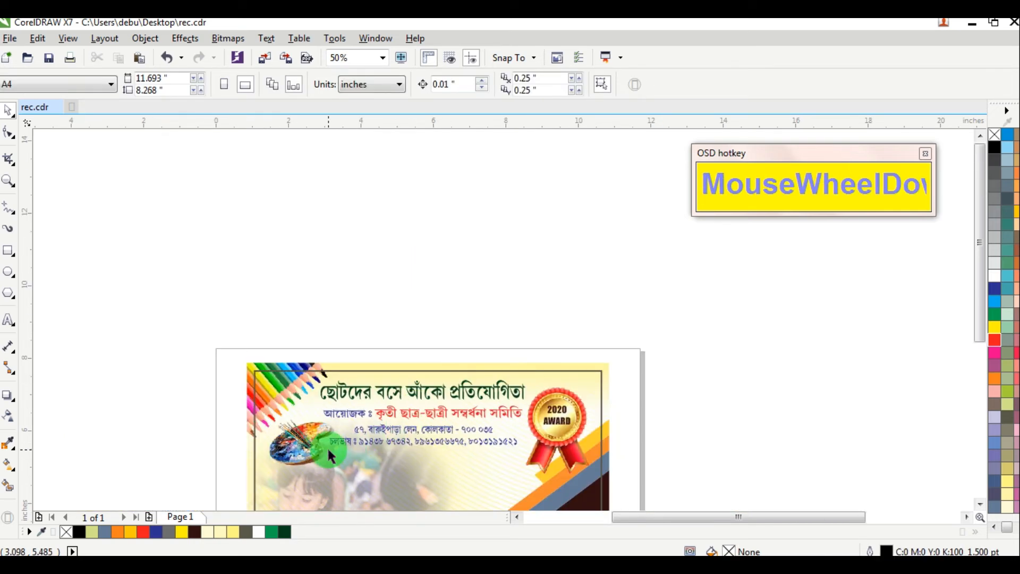
{"action": "scroll", "coordinate": [335, 438], "scroll_direction": "up", "scroll_amount": 1}
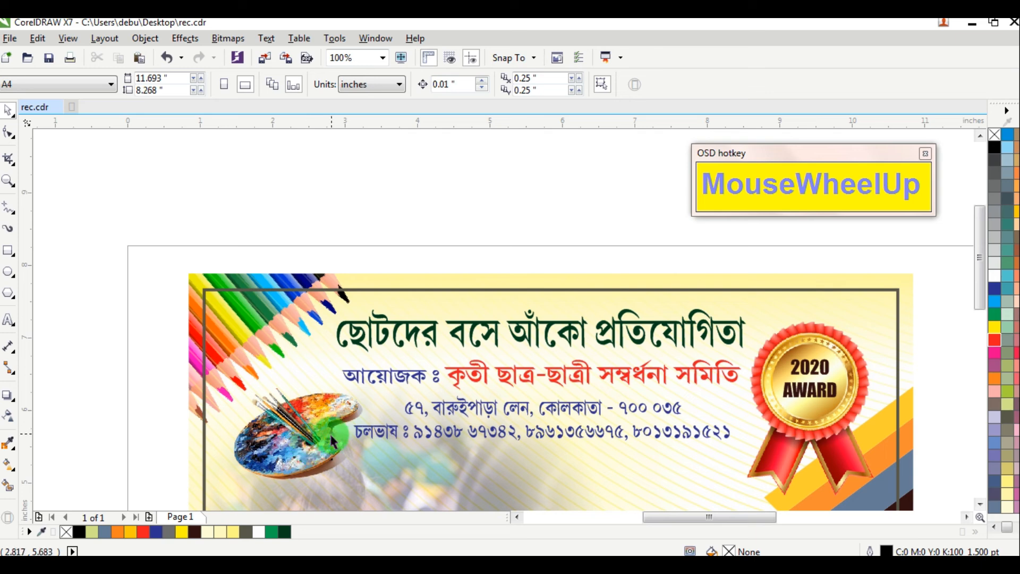
{"action": "left_click", "coordinate": [300, 443]}
{"action": "key", "text": "ctrl+z"}
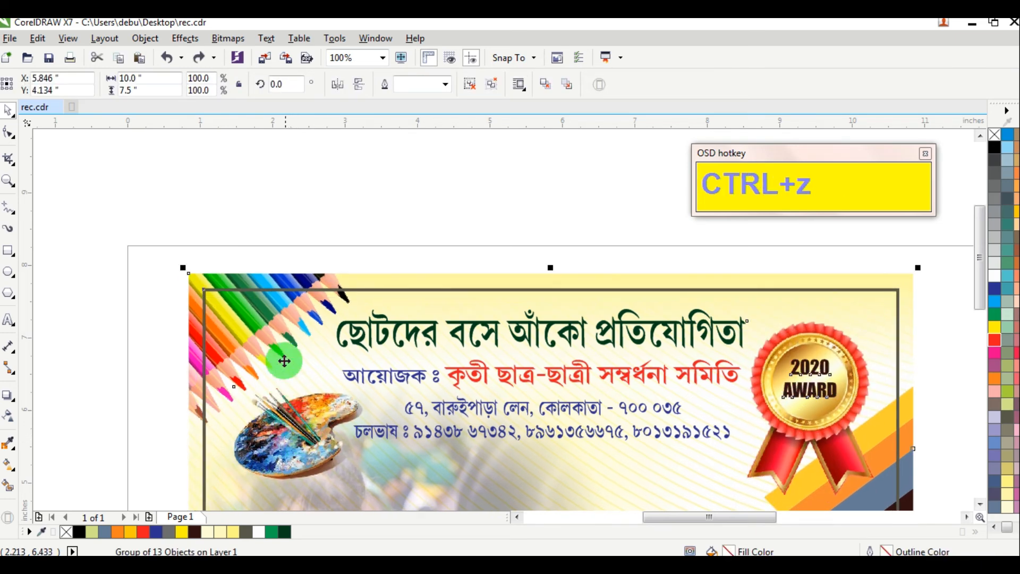
{"action": "key", "text": "ctrl+u"}
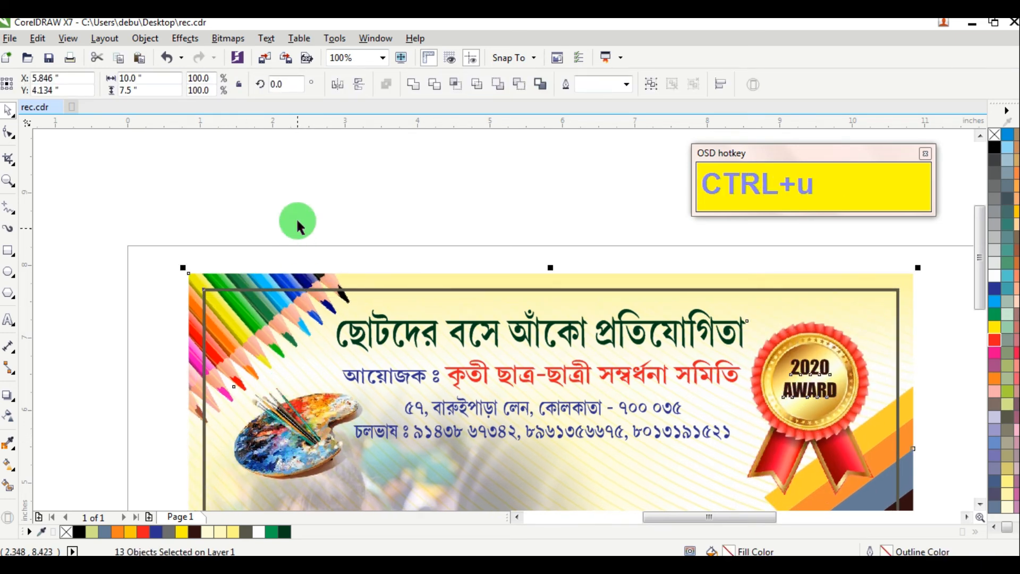
{"action": "left_click", "coordinate": [307, 432]}
{"action": "left_click_drag", "start_coordinate": [306, 433], "coordinate": [291, 430]}
{"action": "scroll", "coordinate": [291, 433], "scroll_direction": "down", "scroll_amount": 1}
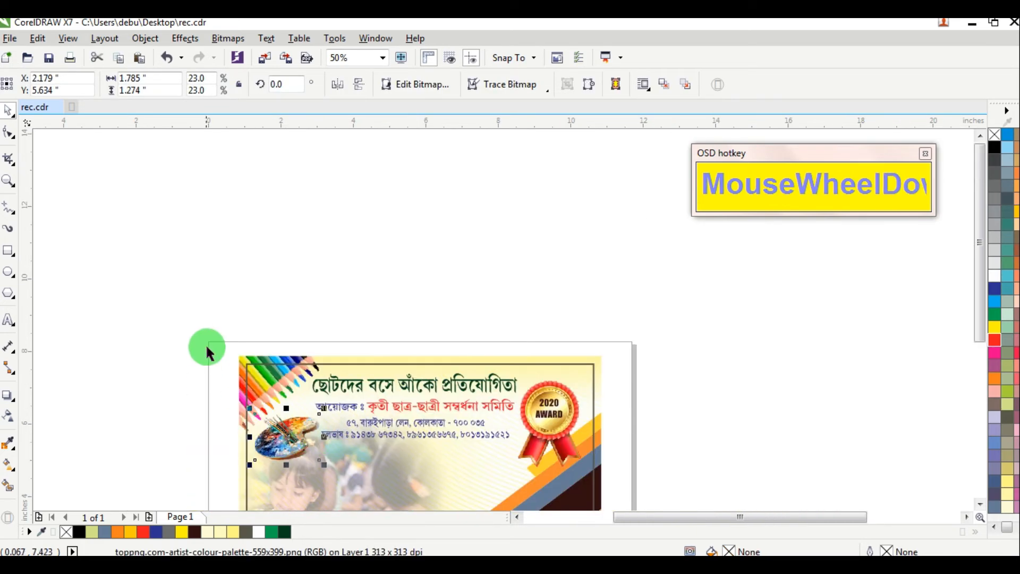
{"action": "left_click", "coordinate": [325, 301]}
Move the word শংসাপত্র from beside the page onto the certificate's lower right area and bring it in front of the artwork
{"action": "scroll", "coordinate": [326, 304], "scroll_direction": "down", "scroll_amount": 2}
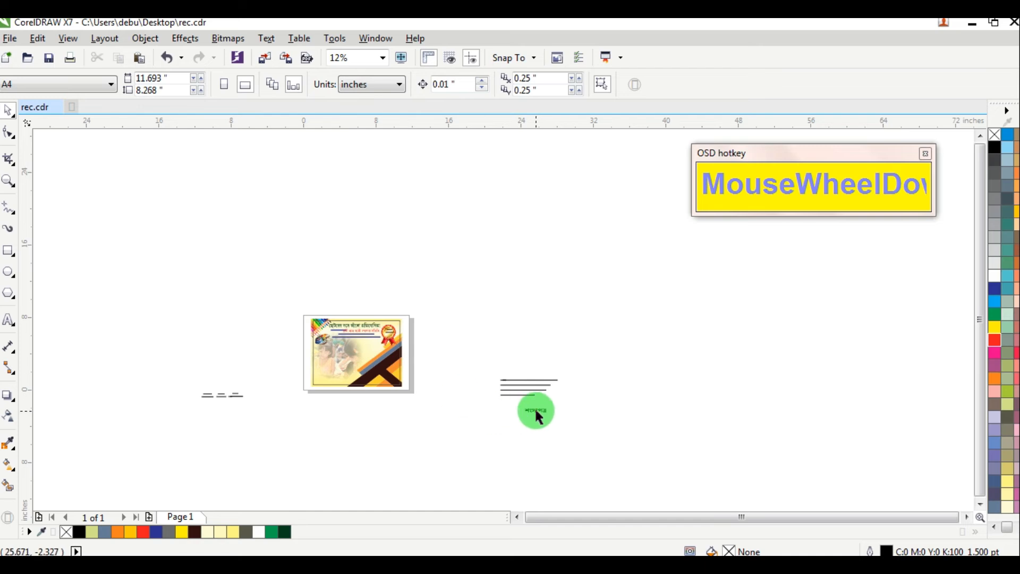
{"action": "left_click_drag", "start_coordinate": [536, 417], "coordinate": [439, 353]}
{"action": "scroll", "coordinate": [410, 370], "scroll_direction": "up", "scroll_amount": 1}
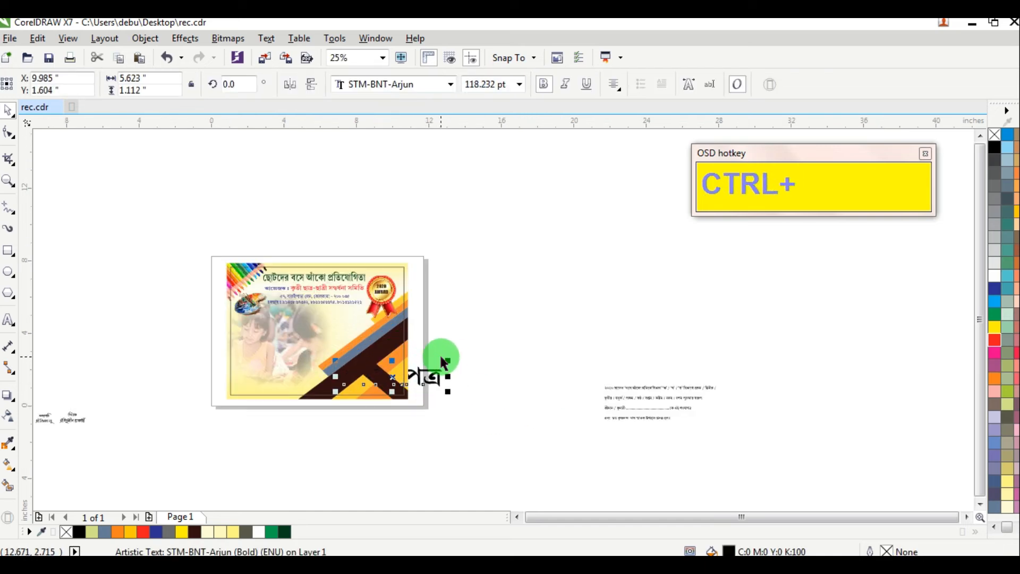
{"action": "key", "text": "ctrl+Home"}
Fill the word শংসাপত্র white and scale it down to about 3.15 inches wide
{"action": "scroll", "coordinate": [393, 366], "scroll_direction": "up", "scroll_amount": 2}
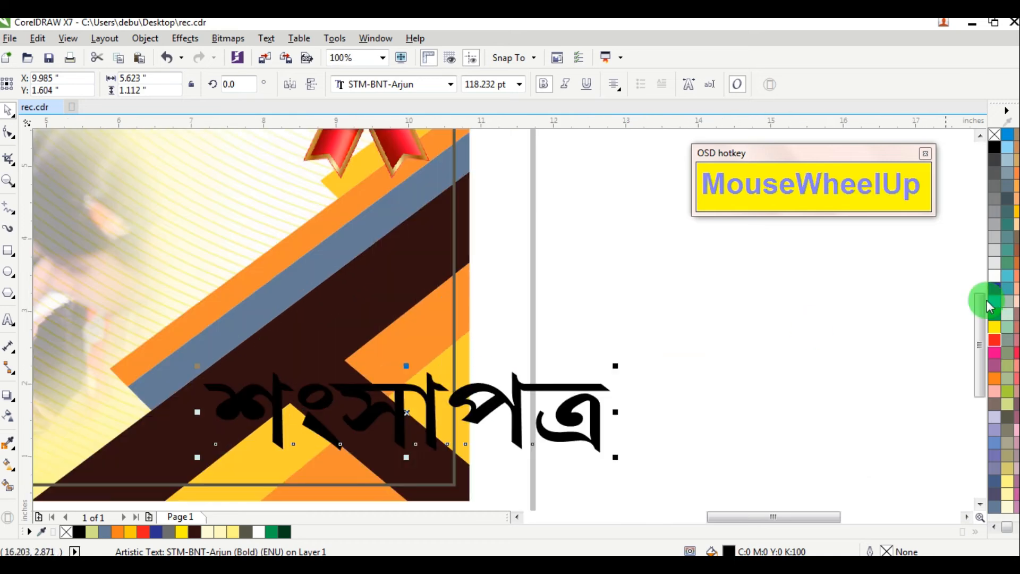
{"action": "left_click", "coordinate": [996, 279]}
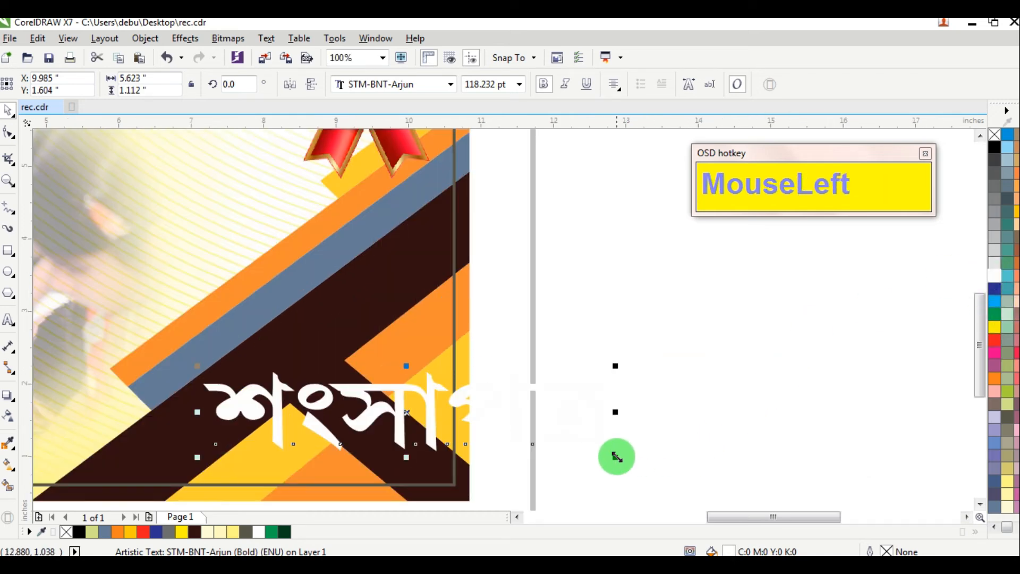
{"action": "left_click_drag", "start_coordinate": [615, 456], "coordinate": [562, 420]}
Rotate the word শংসাপত্র by 45 degrees and place it on the dark brown diagonal band
{"action": "left_click", "coordinate": [234, 85]}
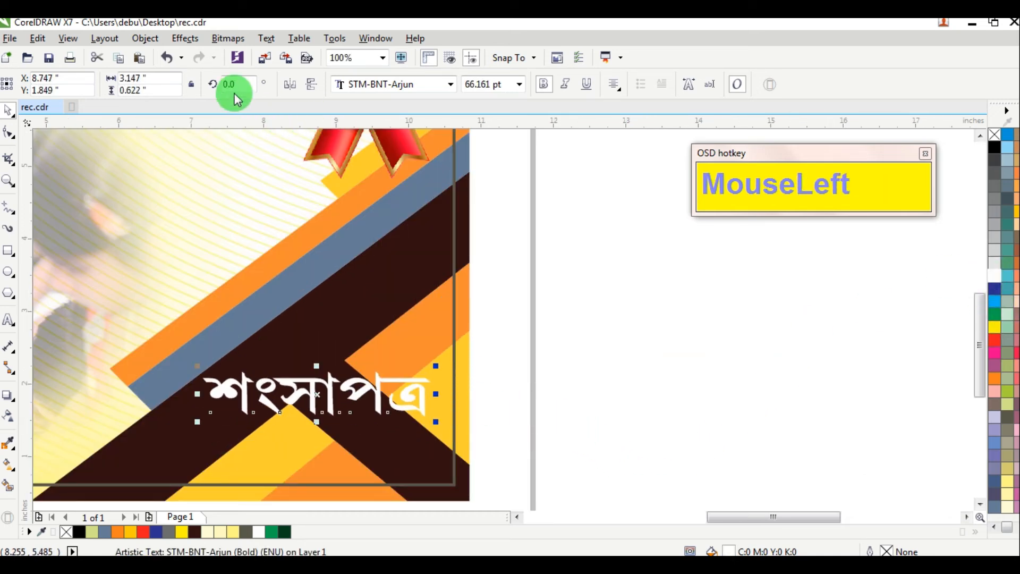
{"action": "type", "text": "45"}
{"action": "key", "text": "Return"}
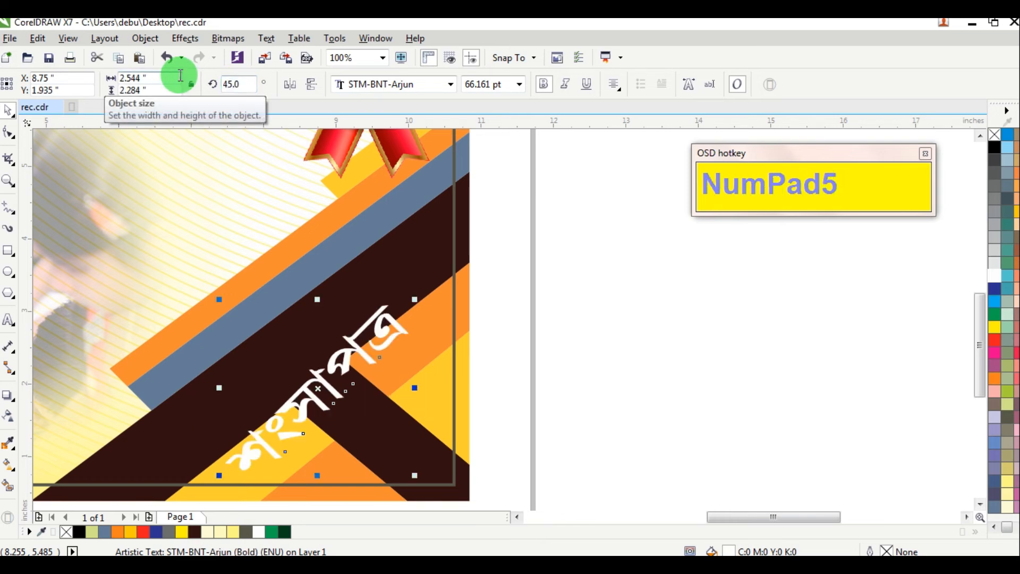
{"action": "left_click_drag", "start_coordinate": [324, 375], "coordinate": [320, 366]}
{"action": "left_click", "coordinate": [589, 352]}
{"action": "scroll", "coordinate": [441, 358], "scroll_direction": "down", "scroll_amount": 2}
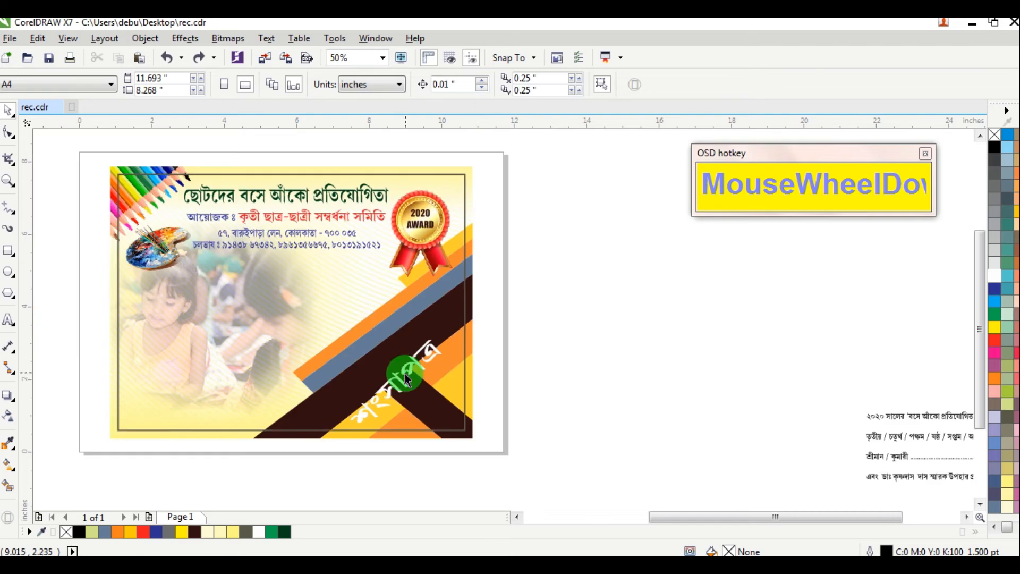
{"action": "left_click", "coordinate": [397, 381]}
{"action": "left_click_drag", "start_coordinate": [395, 378], "coordinate": [379, 361]}
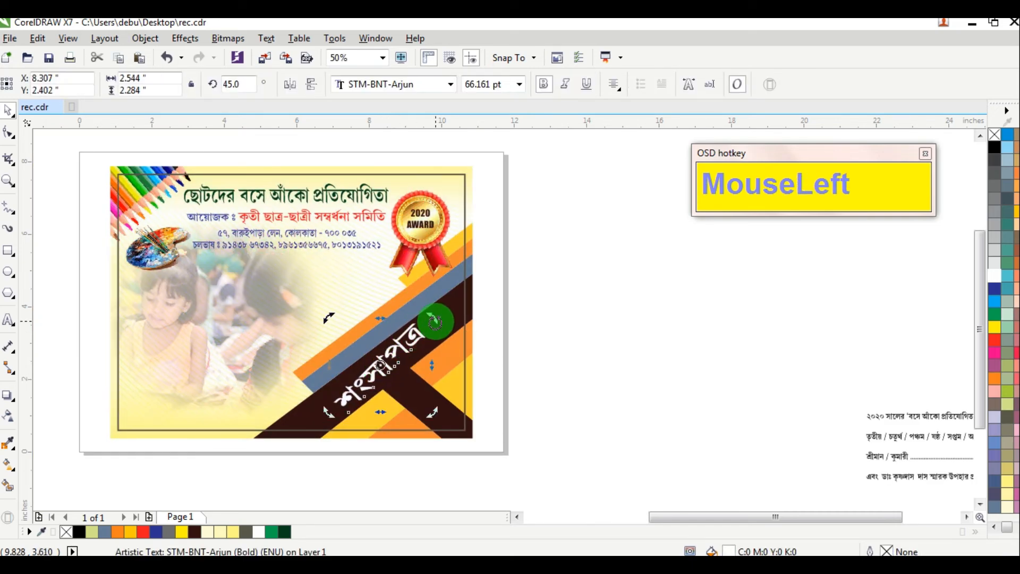
Rotate the word শংসাপত্র back to about 38.9 degrees to follow the band's slope and shift it slightly down-left
{"action": "left_click_drag", "start_coordinate": [435, 321], "coordinate": [447, 317]}
{"action": "left_click", "coordinate": [408, 359]}
{"action": "scroll", "coordinate": [387, 369], "scroll_direction": "up", "scroll_amount": 1}
{"action": "left_click", "coordinate": [380, 368]}
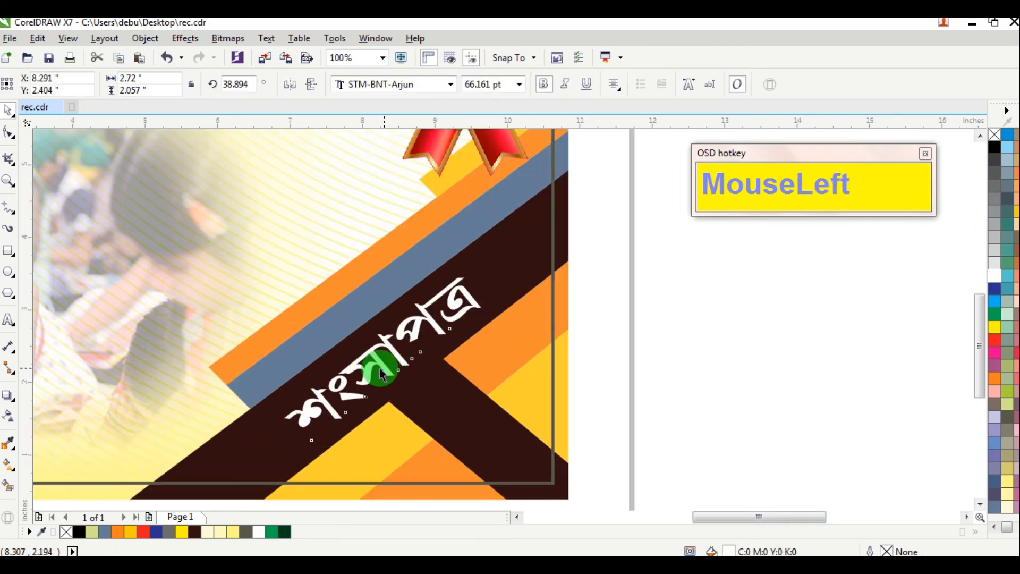
{"action": "left_click_drag", "start_coordinate": [380, 368], "coordinate": [375, 371]}
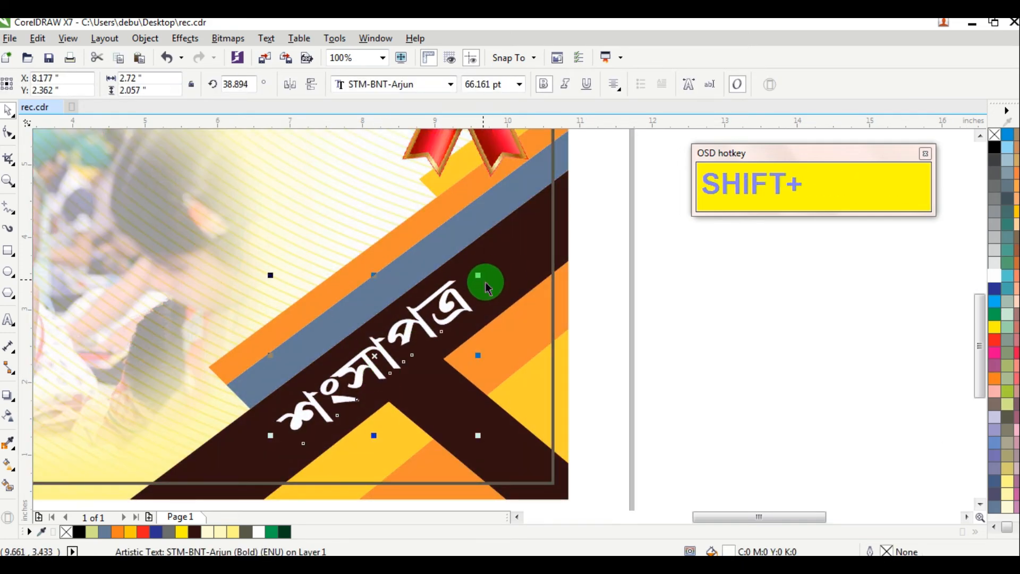
Adjust the position of the word শংসাপত্র and enlarge it from its center to fill the dark diagonal band
{"action": "left_click_drag", "start_coordinate": [414, 318], "coordinate": [501, 370]}
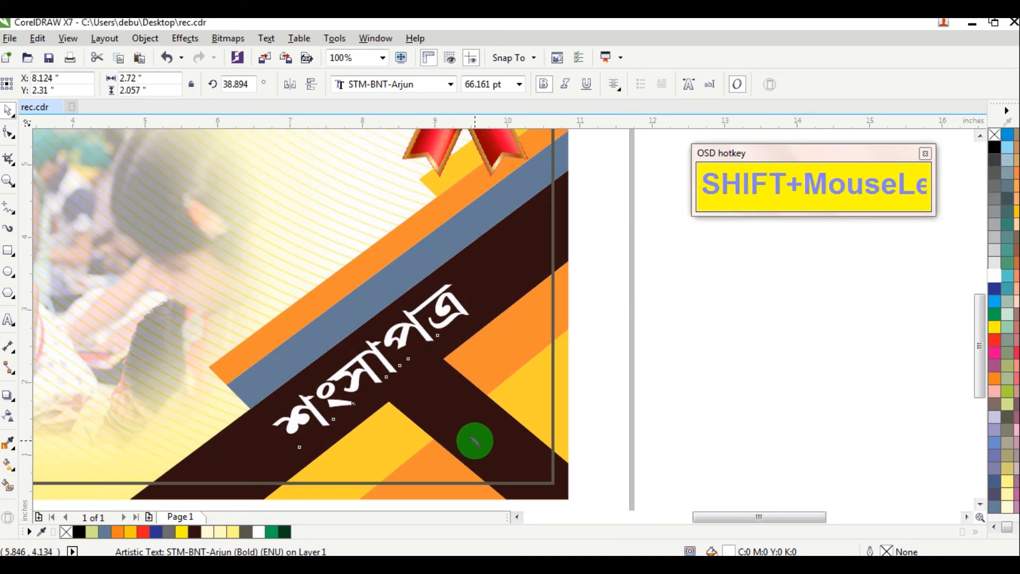
{"action": "left_click_drag", "start_coordinate": [475, 441], "coordinate": [485, 447]}
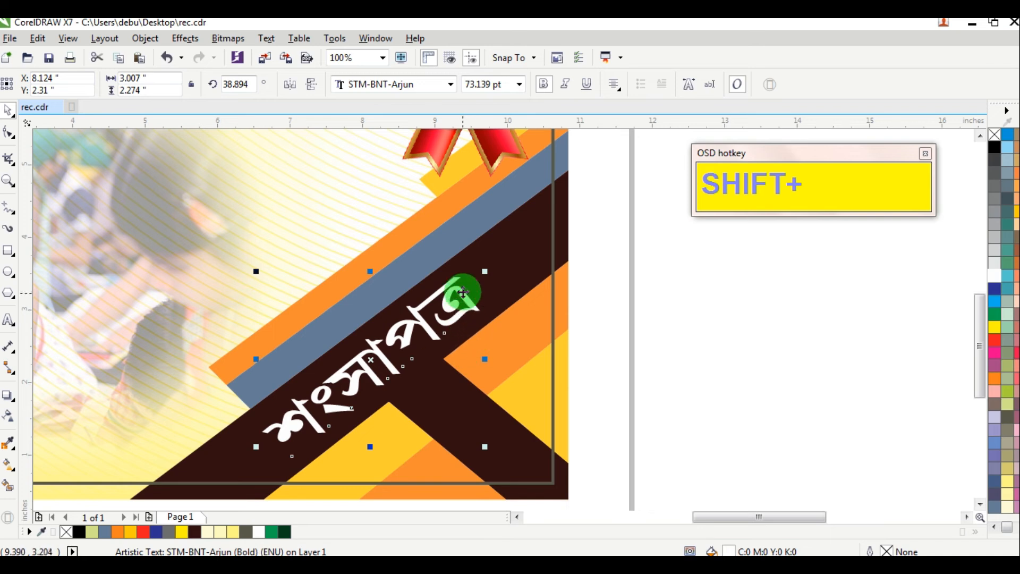
{"action": "left_click", "coordinate": [477, 287]}
{"action": "left_click_drag", "start_coordinate": [489, 271], "coordinate": [496, 266]}
{"action": "left_click", "coordinate": [669, 281]}
{"action": "scroll", "coordinate": [662, 310], "scroll_direction": "down", "scroll_amount": 2}
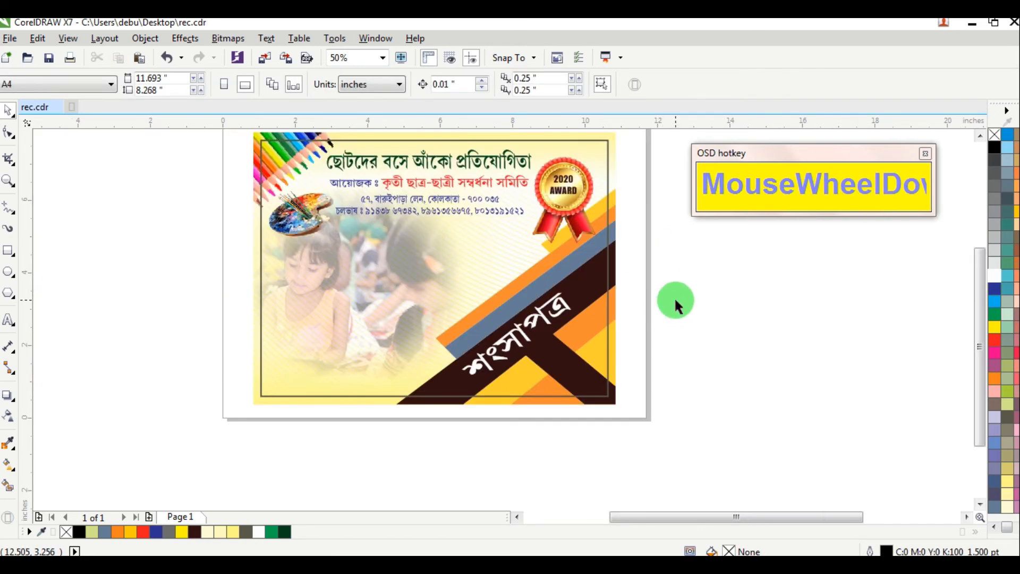
{"action": "left_click", "coordinate": [626, 316]}
{"action": "scroll", "coordinate": [668, 336], "scroll_direction": "down", "scroll_amount": 3}
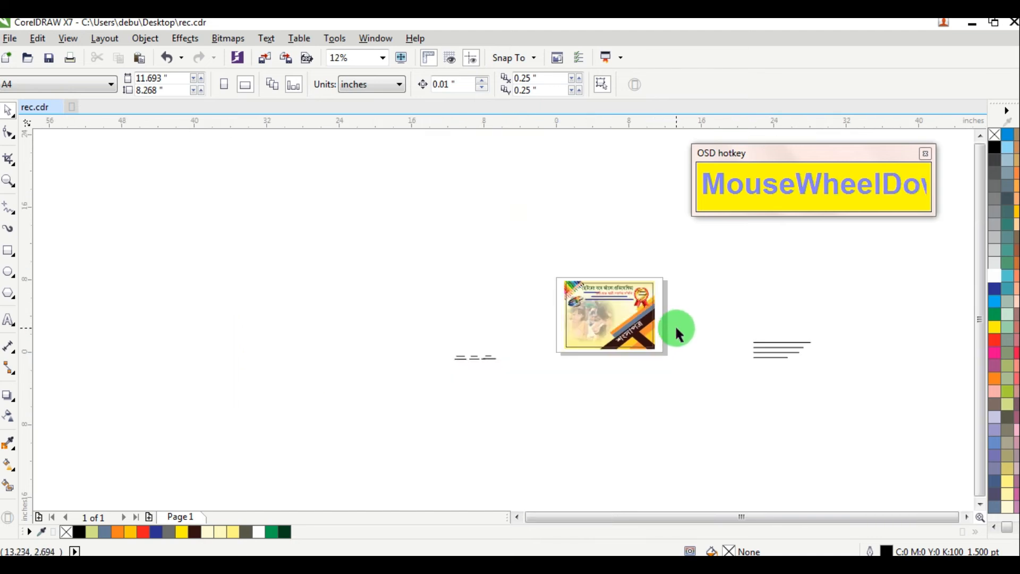
Move the three signatory text blocks onto the lower-left area of the certificate, above the border, and fill them dark blue
{"action": "scroll", "coordinate": [661, 348], "scroll_direction": "up", "scroll_amount": 2}
{"action": "left_click_drag", "start_coordinate": [184, 330], "coordinate": [412, 421]}
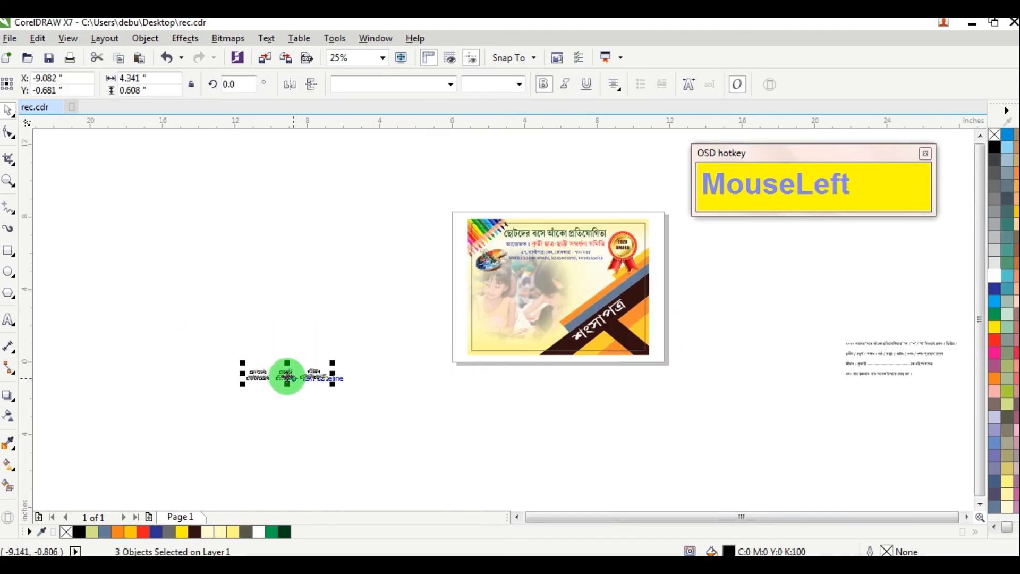
{"action": "left_click_drag", "start_coordinate": [286, 370], "coordinate": [513, 334]}
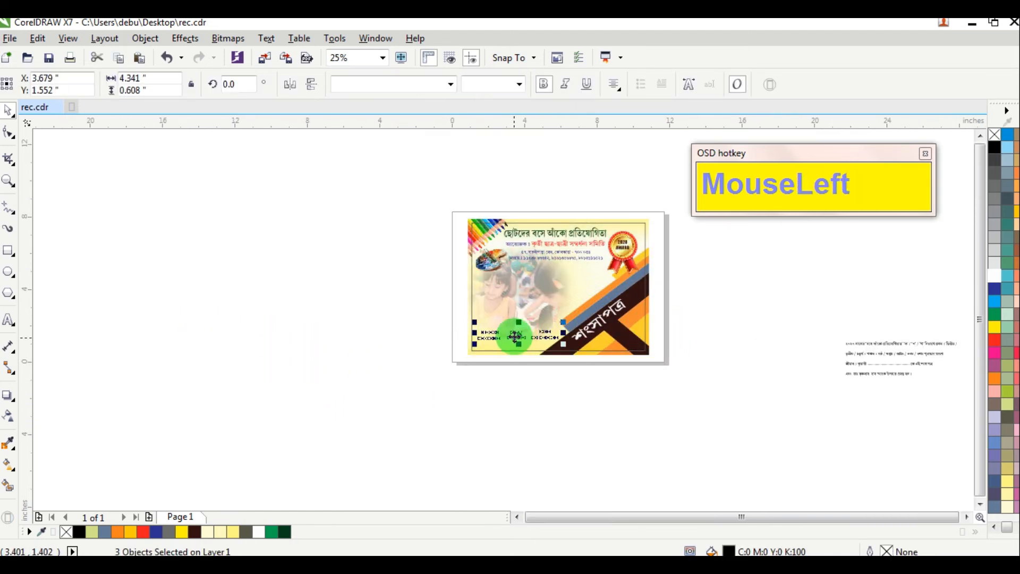
{"action": "scroll", "coordinate": [512, 335], "scroll_direction": "up", "scroll_amount": 3}
{"action": "key", "text": "ctrl+Home"}
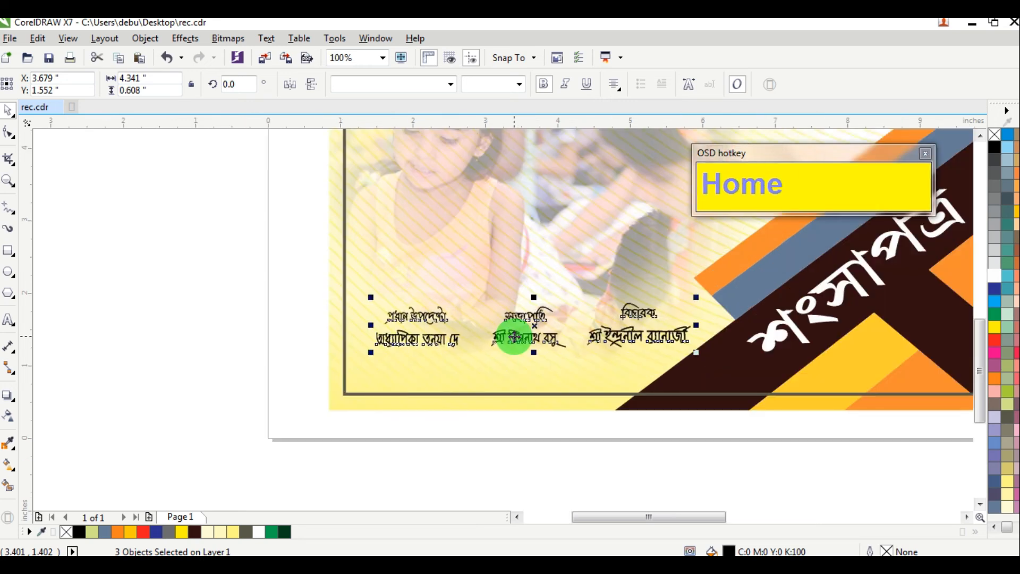
{"action": "left_click_drag", "start_coordinate": [521, 337], "coordinate": [503, 319]}
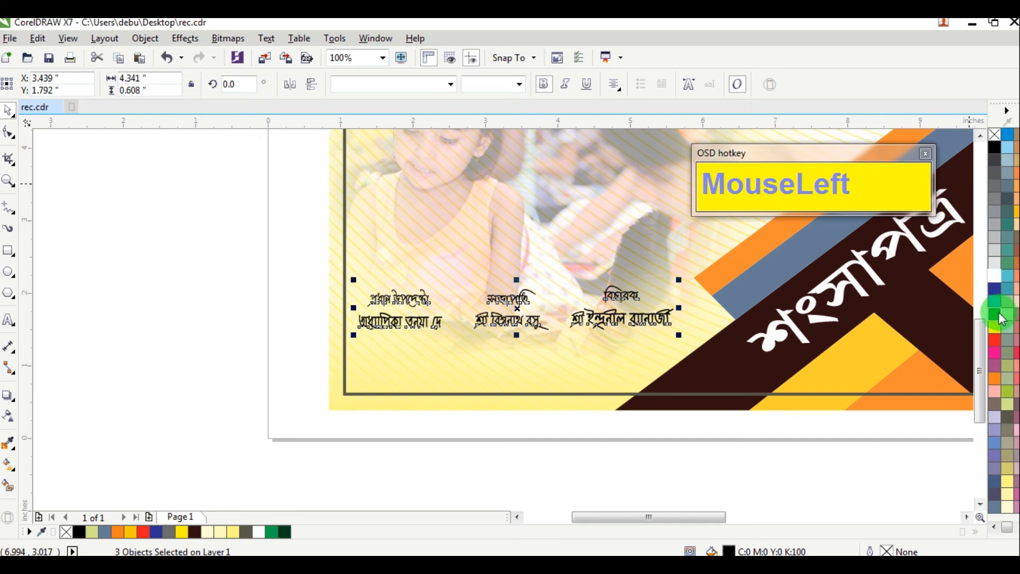
{"action": "left_click", "coordinate": [991, 291]}
Fill only the name line under the designation প্রধান উপদেষ্টা red
{"action": "left_click_drag", "start_coordinate": [266, 314], "coordinate": [576, 342]}
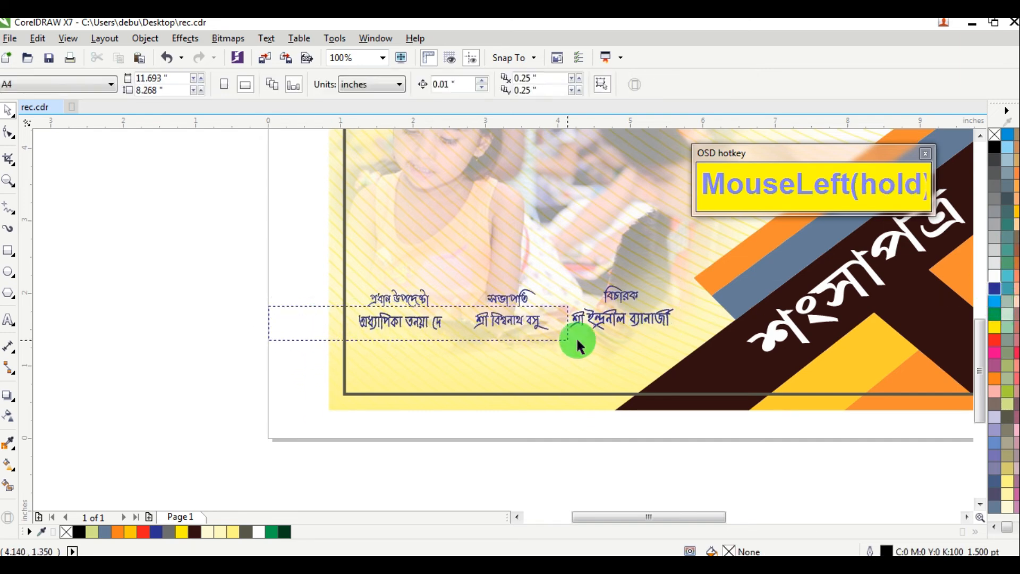
{"action": "left_click_drag", "start_coordinate": [722, 344], "coordinate": [722, 344]}
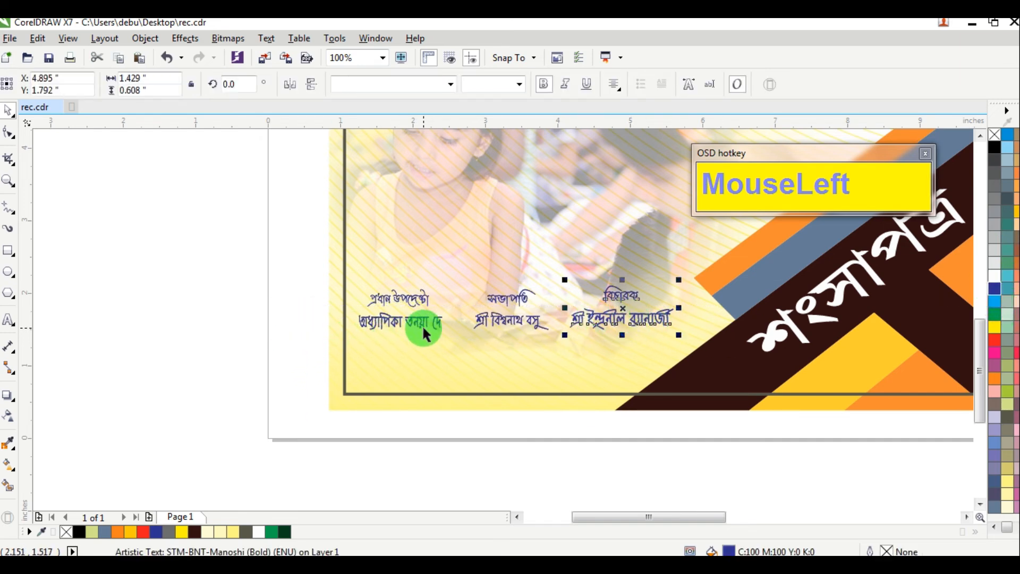
{"action": "scroll", "coordinate": [421, 326], "scroll_direction": "up", "scroll_amount": 1}
{"action": "left_click", "coordinate": [10, 322]}
{"action": "left_click", "coordinate": [305, 317]}
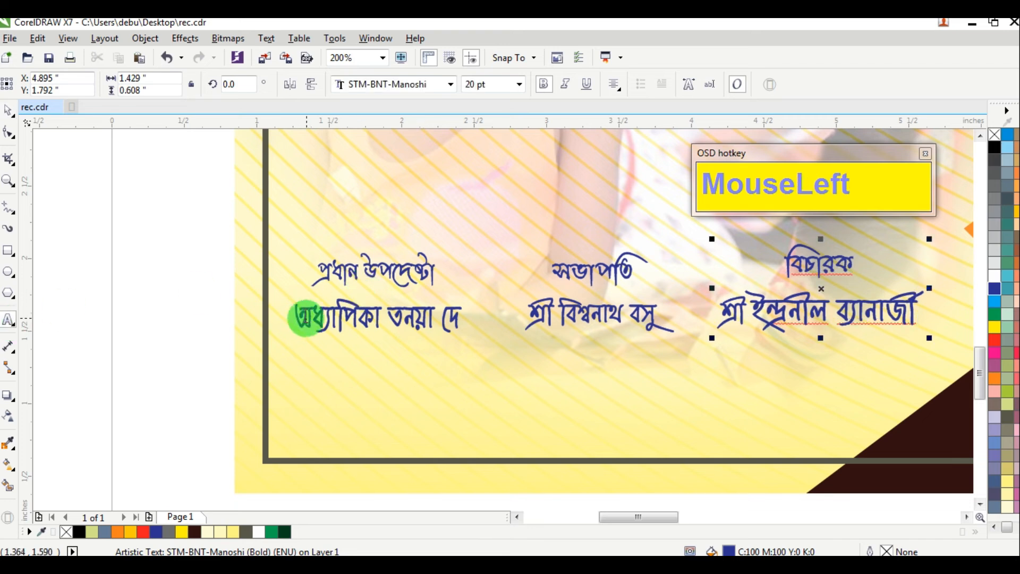
{"action": "mouse_move", "coordinate": [307, 317]}
{"action": "left_mouse_down"}
{"action": "mouse_move", "coordinate": [466, 320]}
{"action": "mouse_move", "coordinate": [305, 318]}
{"action": "left_mouse_up"}
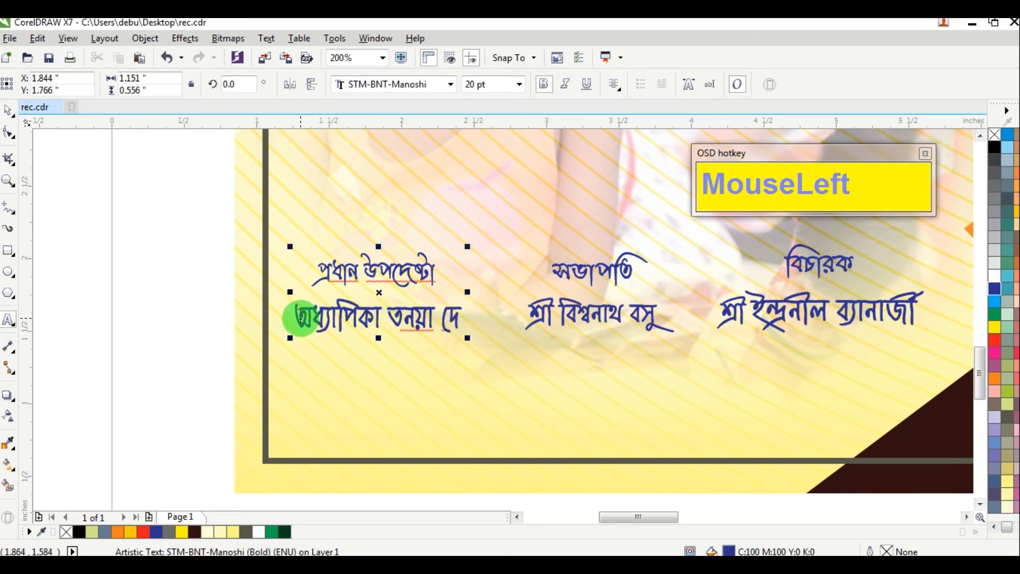
{"action": "left_click", "coordinate": [992, 343]}
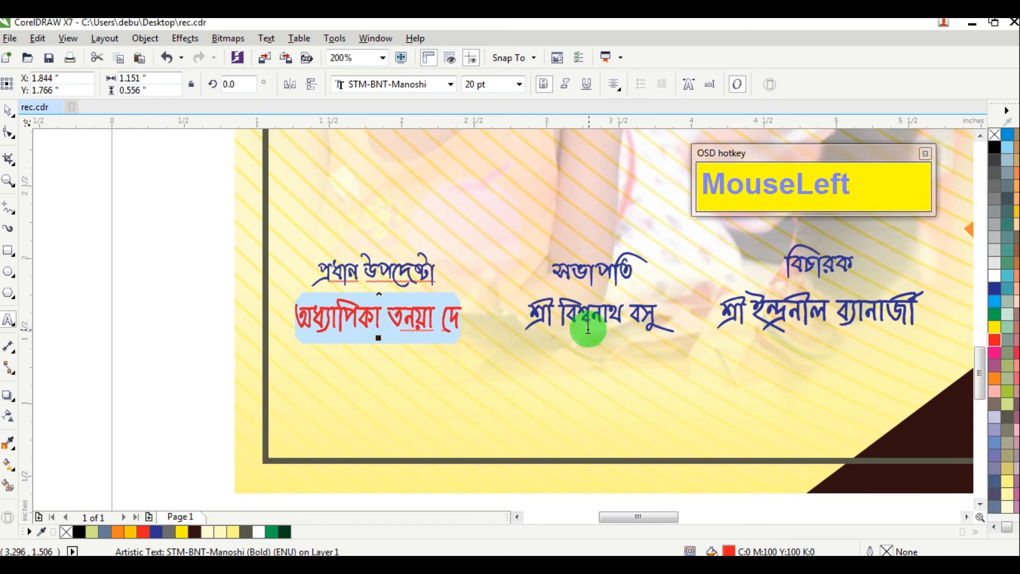
Fill the name line under the designation সভাপতি red and try the same for the name line under বিচারক
{"action": "left_click_drag", "start_coordinate": [533, 313], "coordinate": [1001, 318]}
{"action": "left_click", "coordinate": [992, 337]}
{"action": "left_click", "coordinate": [995, 340]}
{"action": "scroll", "coordinate": [587, 316], "scroll_direction": "down", "scroll_amount": 1}
{"action": "scroll", "coordinate": [206, 150], "scroll_direction": "down", "scroll_amount": 1}
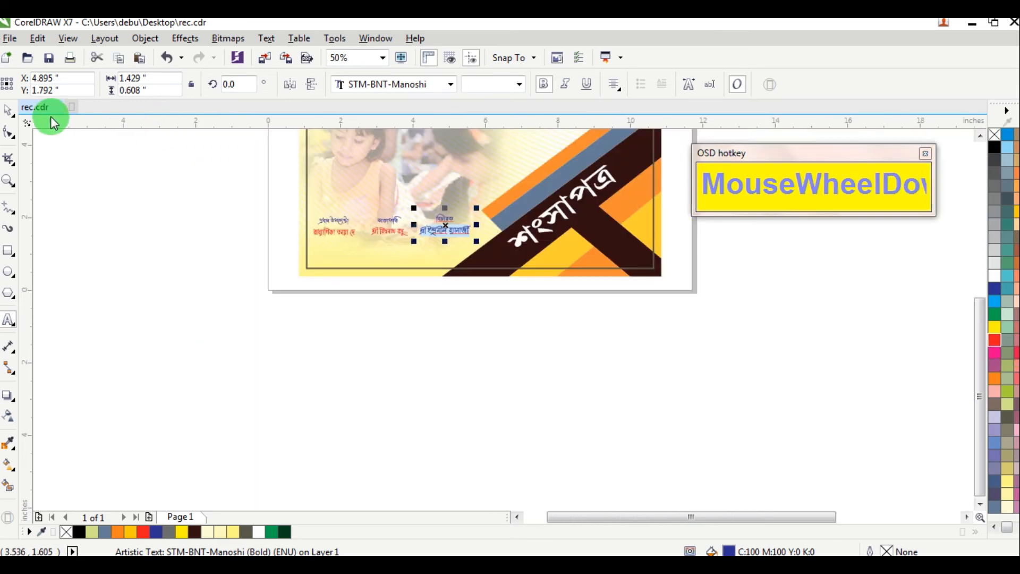
{"action": "left_click", "coordinate": [7, 110]}
{"action": "left_click", "coordinate": [215, 263]}
{"action": "scroll", "coordinate": [439, 213], "scroll_direction": "down", "scroll_amount": 1}
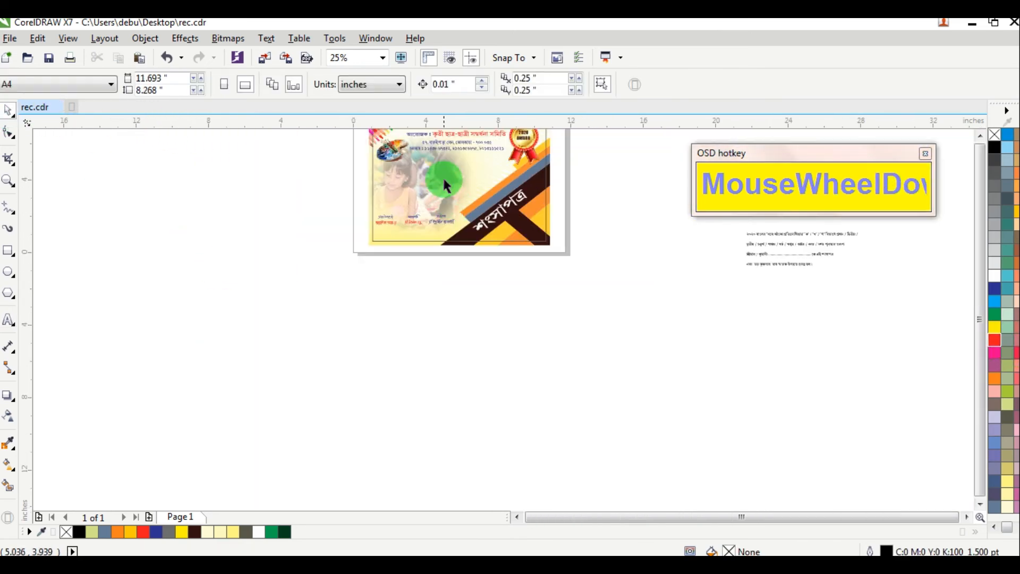
Move the four-line award paragraph onto the middle of the certificate above the signatories and fill it red
{"action": "scroll", "coordinate": [420, 212], "scroll_direction": "up", "scroll_amount": 1}
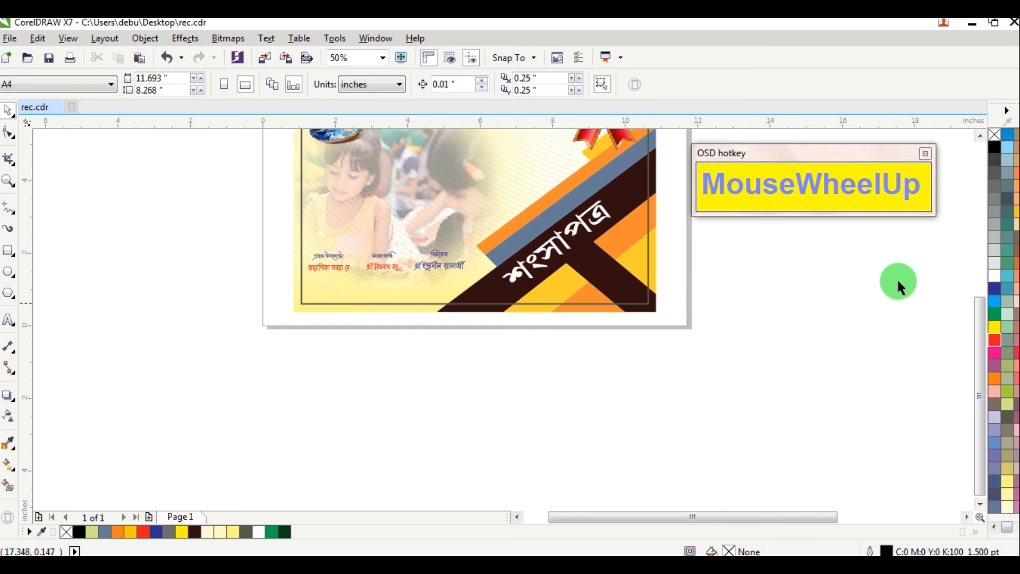
{"action": "scroll", "coordinate": [844, 319], "scroll_direction": "down", "scroll_amount": 2}
{"action": "scroll", "coordinate": [948, 289], "scroll_direction": "up", "scroll_amount": 2}
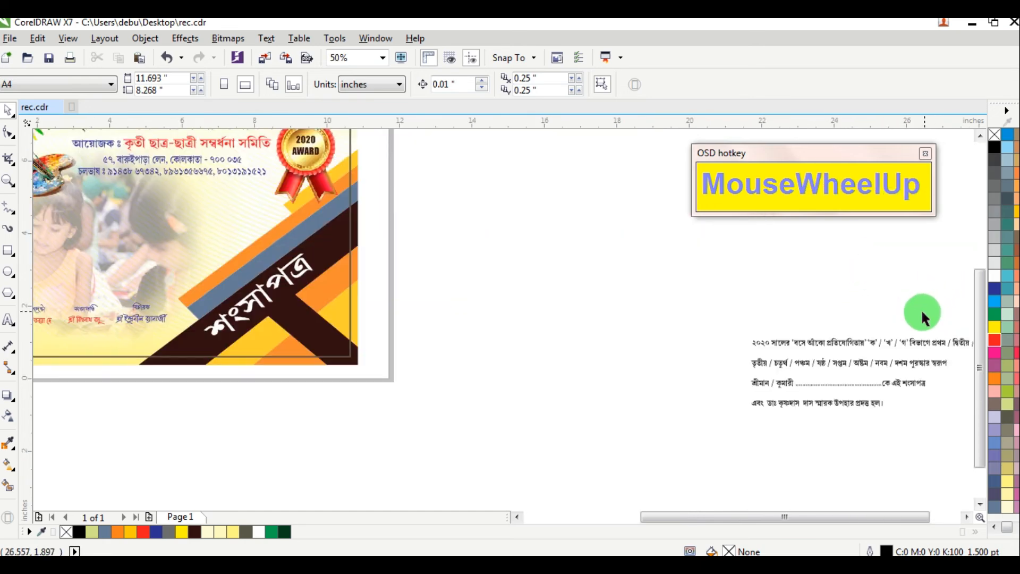
{"action": "left_click_drag", "start_coordinate": [821, 349], "coordinate": [171, 223]}
{"action": "scroll", "coordinate": [171, 228], "scroll_direction": "down", "scroll_amount": 1}
{"action": "scroll", "coordinate": [170, 228], "scroll_direction": "down", "scroll_amount": 1}
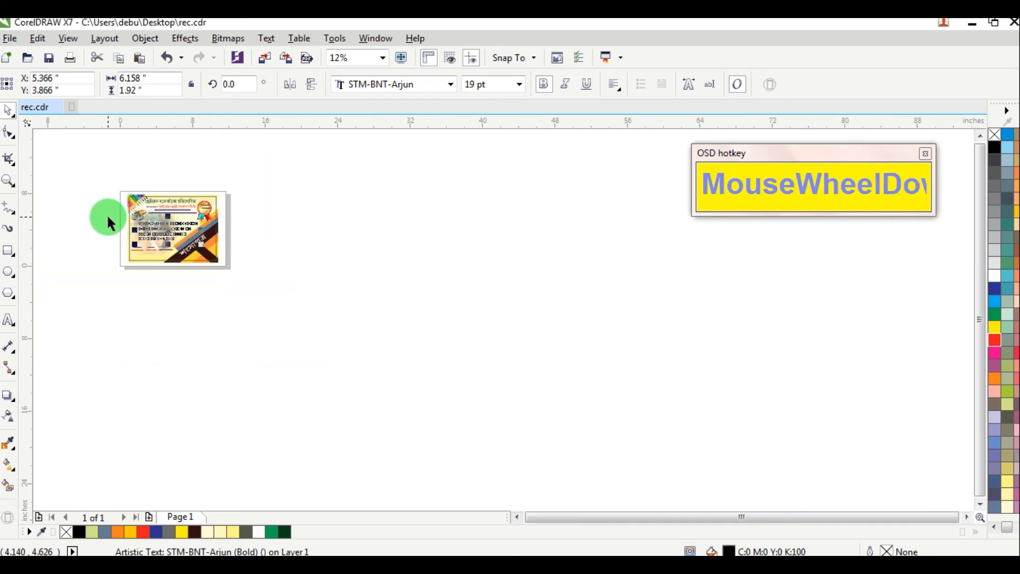
{"action": "scroll", "coordinate": [135, 223], "scroll_direction": "up", "scroll_amount": 2}
{"action": "key", "text": "Home"}
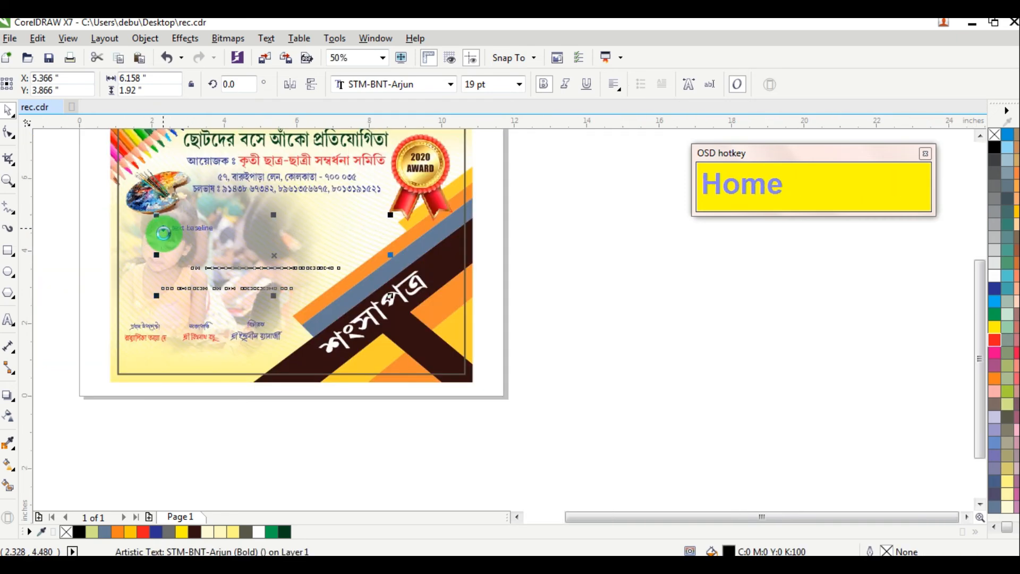
{"action": "left_click", "coordinate": [994, 340]}
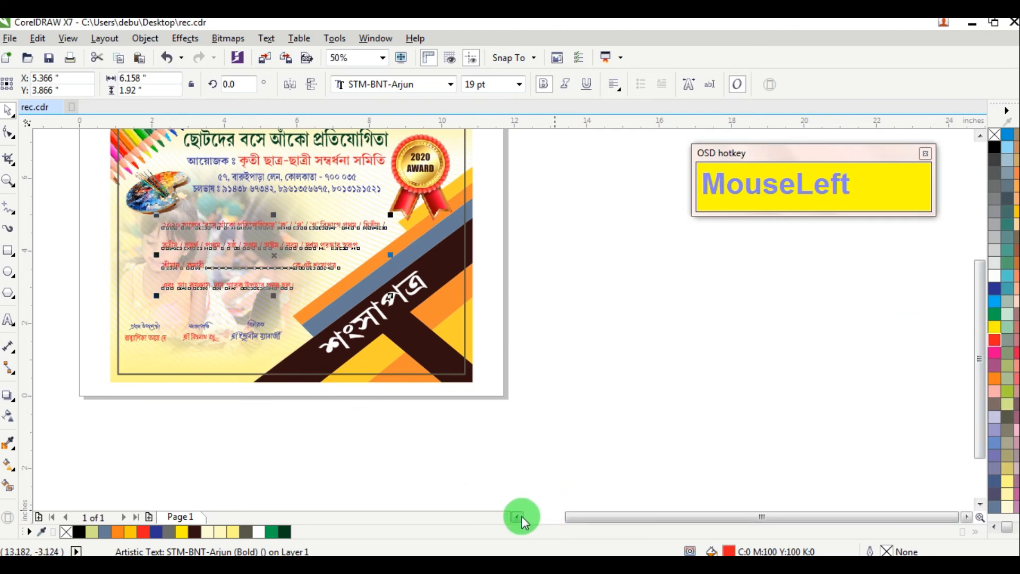
Shift the red award paragraph left so its center sits at about X 4.44 and Y 3.81 inches
{"action": "left_click", "coordinate": [517, 517]}
{"action": "left_click", "coordinate": [518, 517]}
{"action": "left_click", "coordinate": [420, 287]}
{"action": "scroll", "coordinate": [419, 271], "scroll_direction": "up", "scroll_amount": 1}
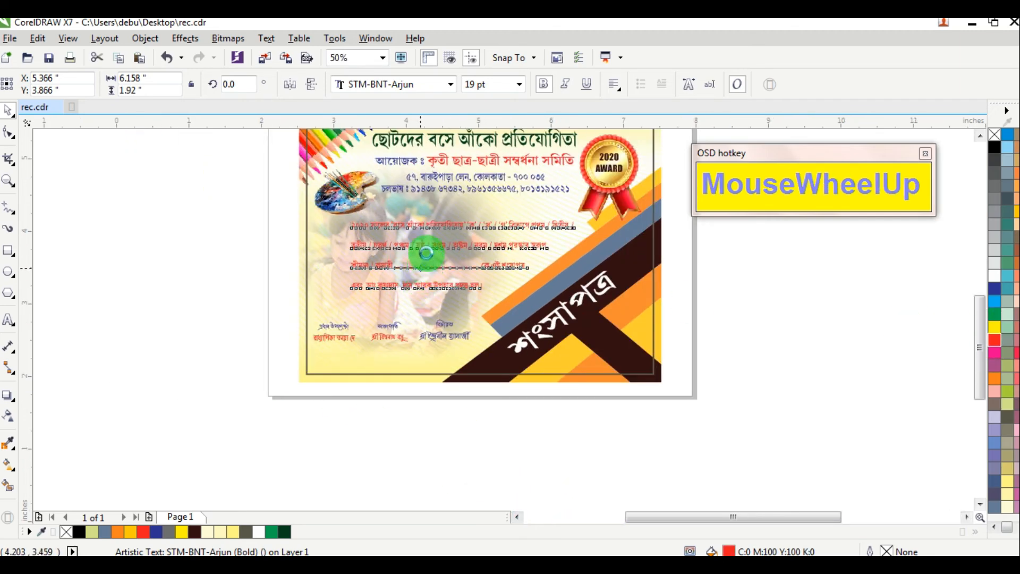
{"action": "left_click_drag", "start_coordinate": [393, 179], "coordinate": [325, 181]}
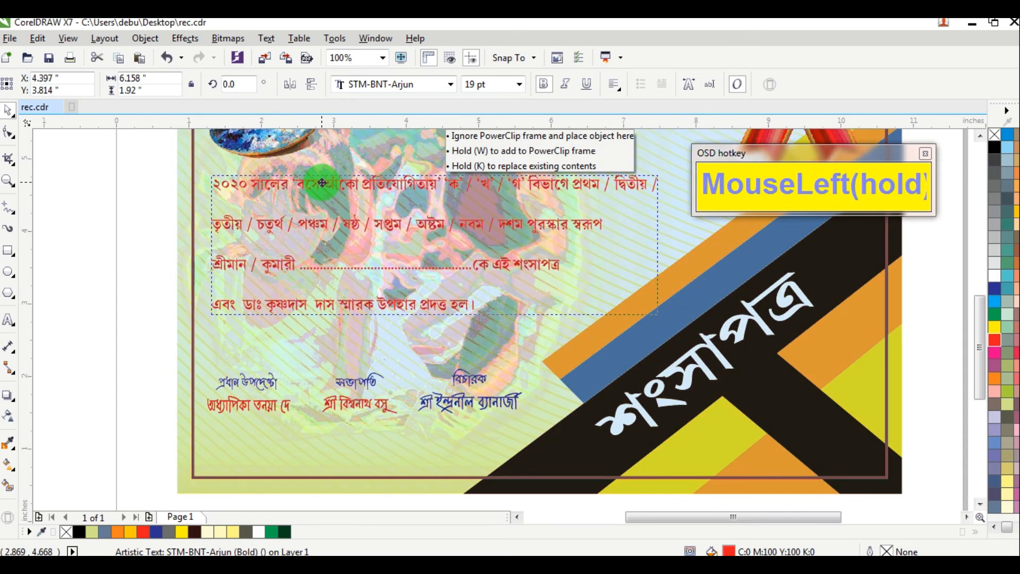
{"action": "left_click", "coordinate": [613, 309]}
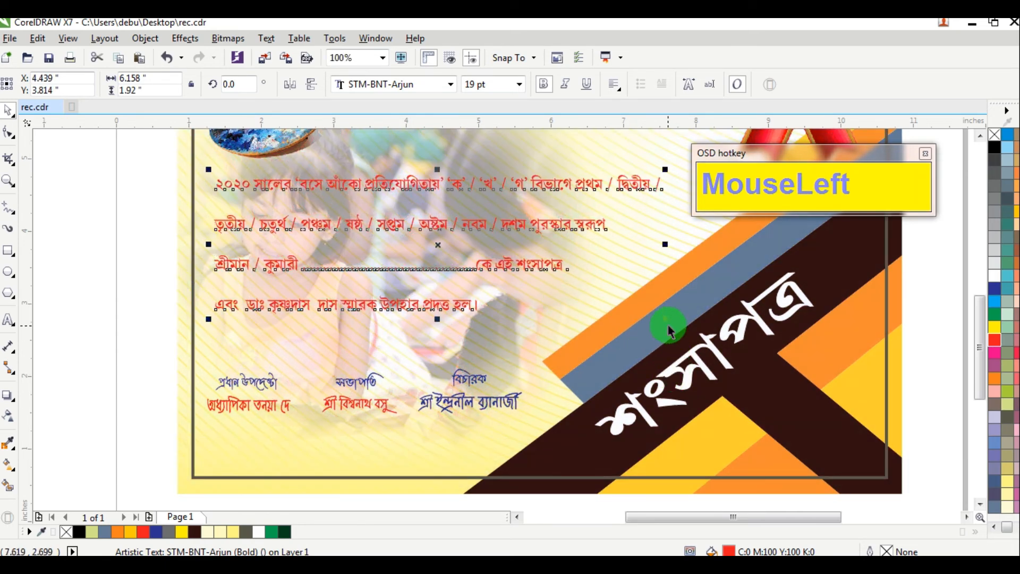
Enlarge the award paragraph proportionally toward the lower right to about 6.92 inches wide
{"action": "left_click_drag", "start_coordinate": [670, 326], "coordinate": [722, 364]}
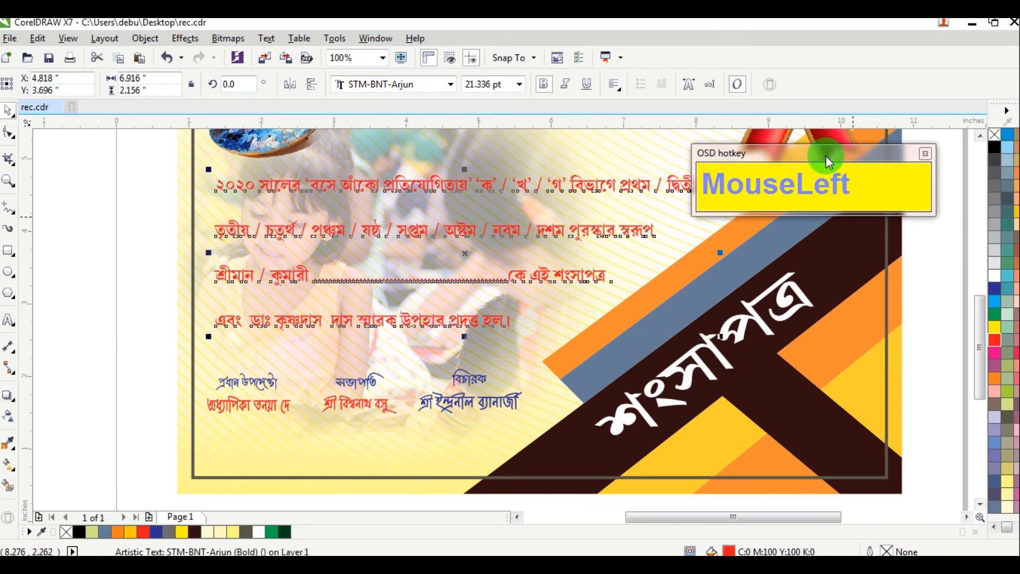
{"action": "left_click_drag", "start_coordinate": [825, 154], "coordinate": [897, 45]}
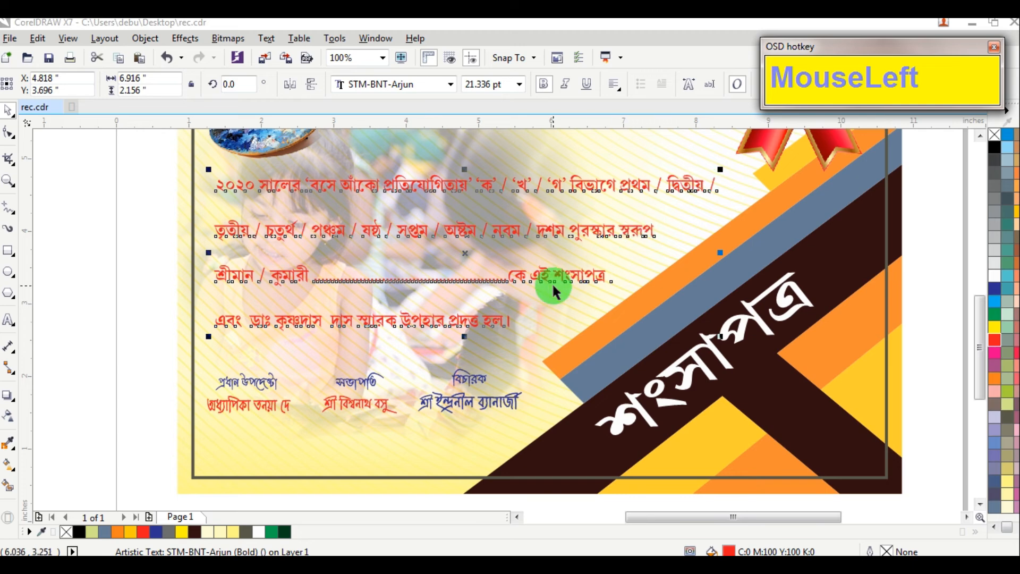
{"action": "scroll", "coordinate": [342, 273], "scroll_direction": "down", "scroll_amount": 1}
{"action": "left_click", "coordinate": [146, 220]}
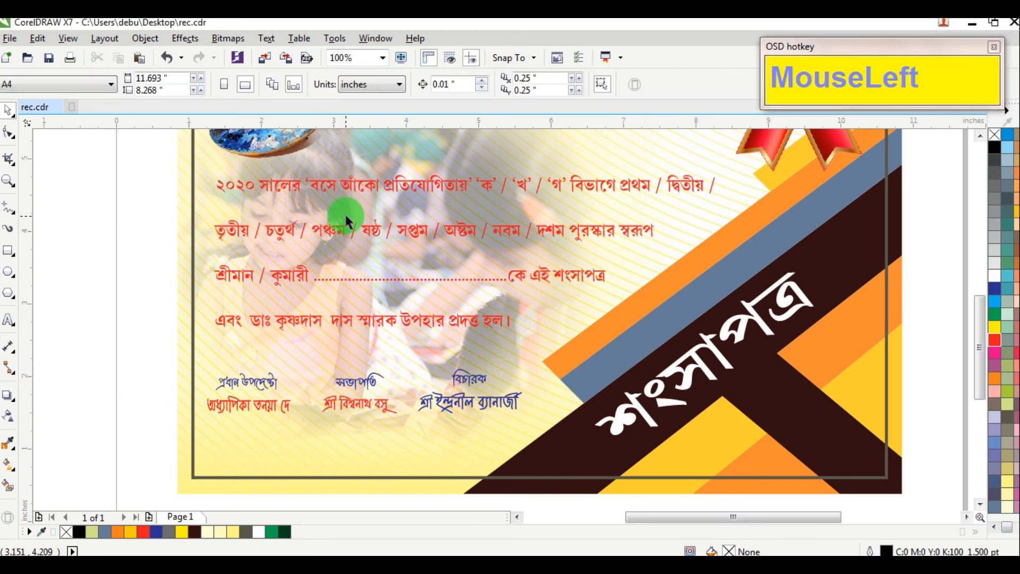
{"action": "scroll", "coordinate": [380, 229], "scroll_direction": "down", "scroll_amount": 2}
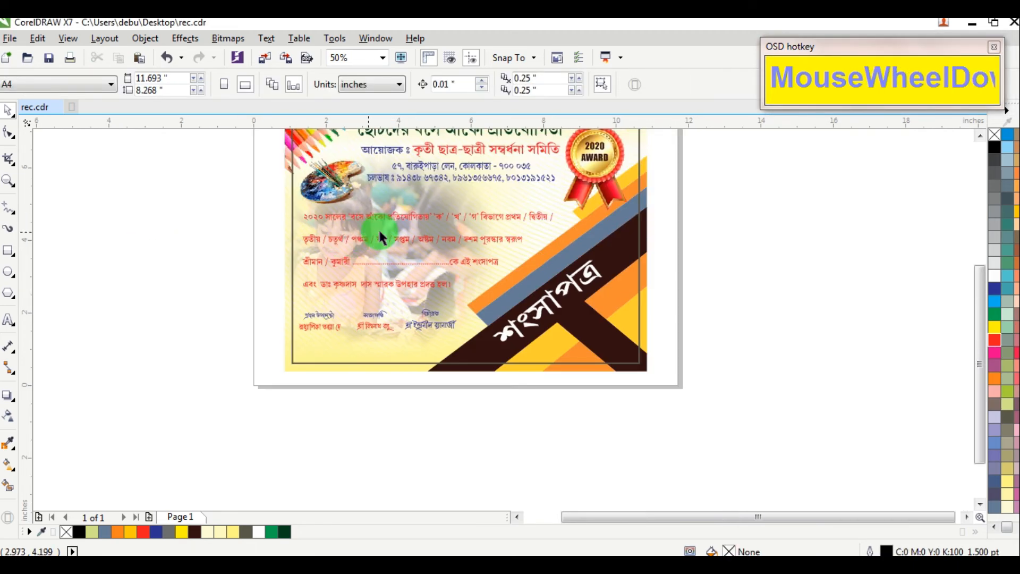
Select the award medal together with its 2020 AWARD text and enlarge both slightly
{"action": "left_click", "coordinate": [980, 135]}
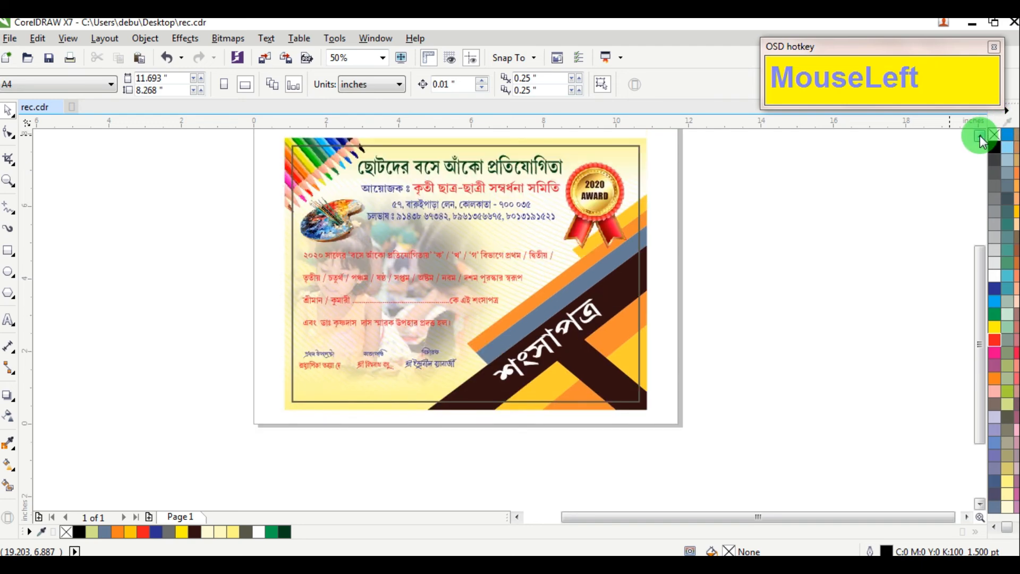
{"action": "left_click_drag", "start_coordinate": [678, 180], "coordinate": [552, 300]}
{"action": "left_click", "coordinate": [686, 168]}
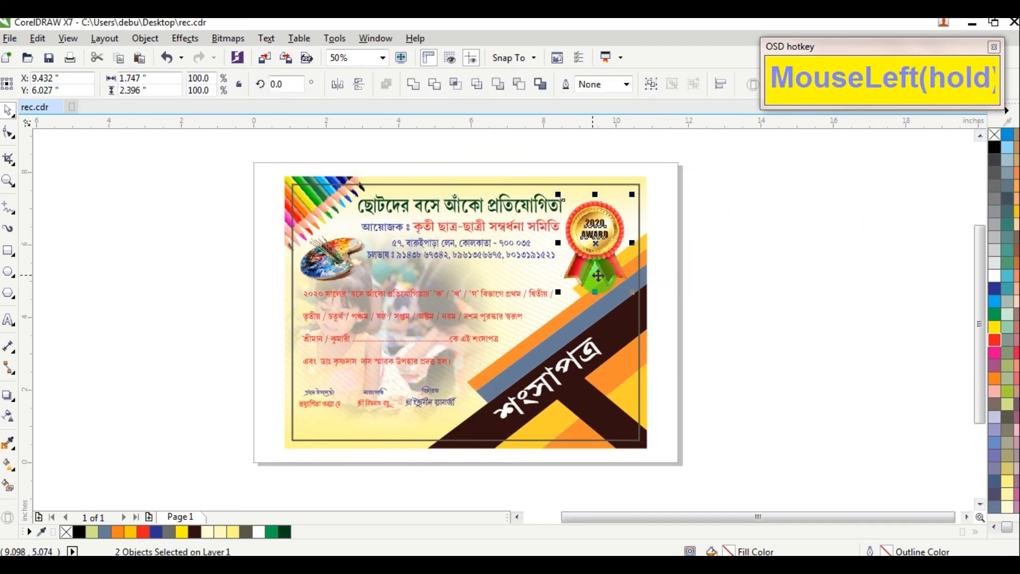
{"action": "scroll", "coordinate": [645, 298], "scroll_direction": "up", "scroll_amount": 1}
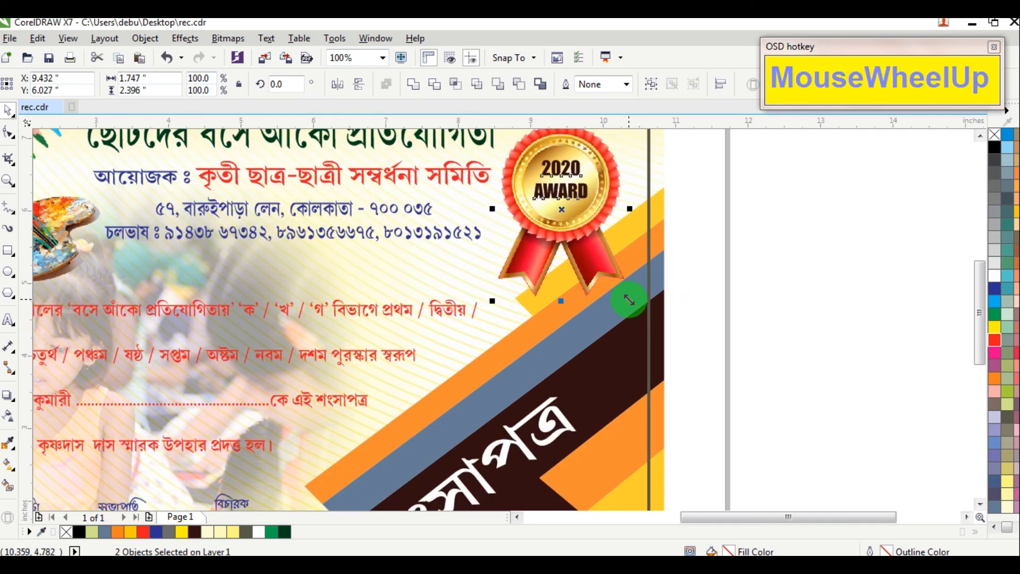
{"action": "left_click", "coordinate": [634, 308]}
{"action": "scroll", "coordinate": [464, 264], "scroll_direction": "down", "scroll_amount": 2}
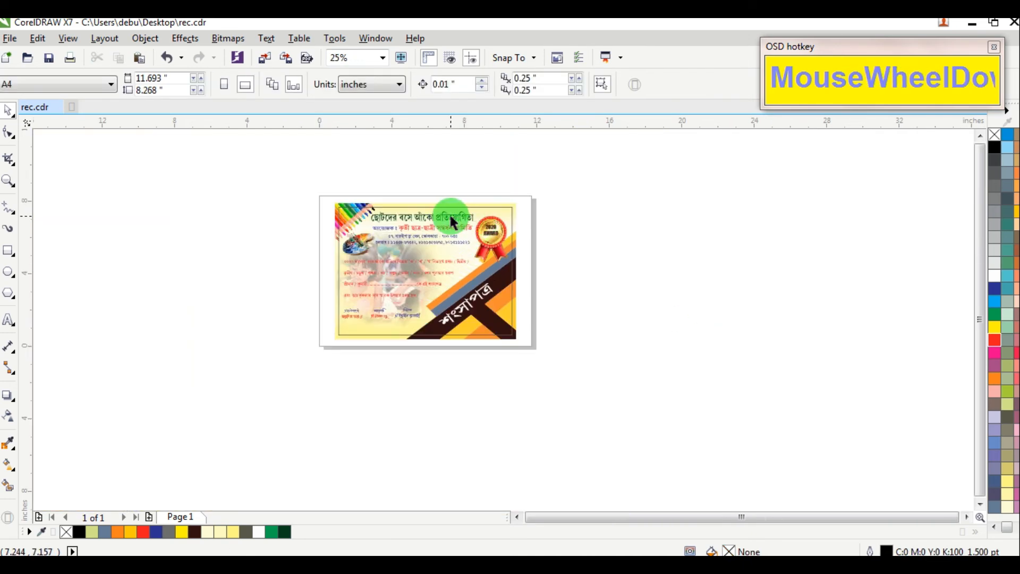
Stretch the green title ছোটদের বসে আঁকো প্রতিযোগিতা horizontally from its center to about 5.9 inches wide
{"action": "scroll", "coordinate": [453, 222], "scroll_direction": "up", "scroll_amount": 2}
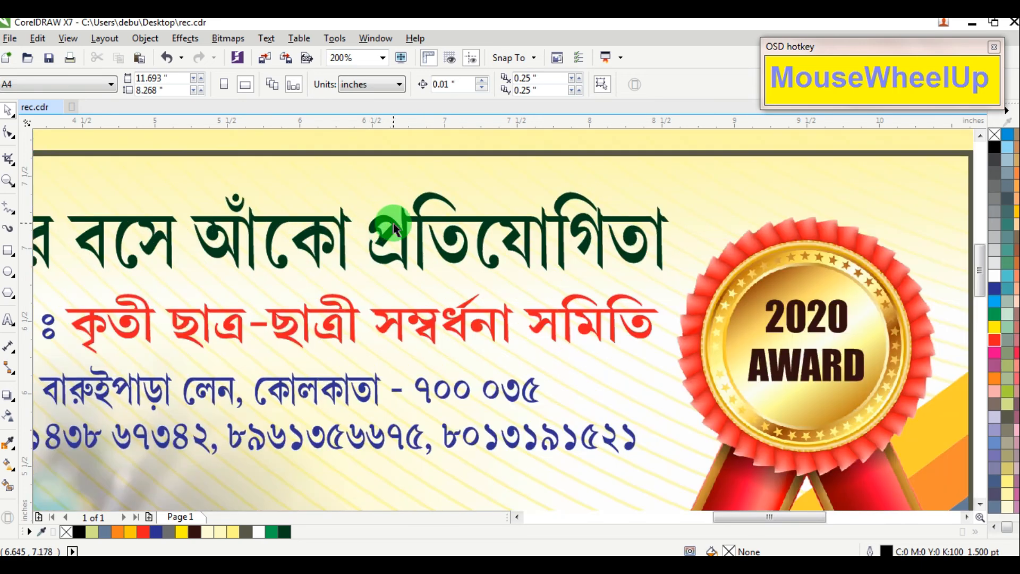
{"action": "scroll", "coordinate": [393, 223], "scroll_direction": "down", "scroll_amount": 1}
{"action": "left_click", "coordinate": [398, 229]}
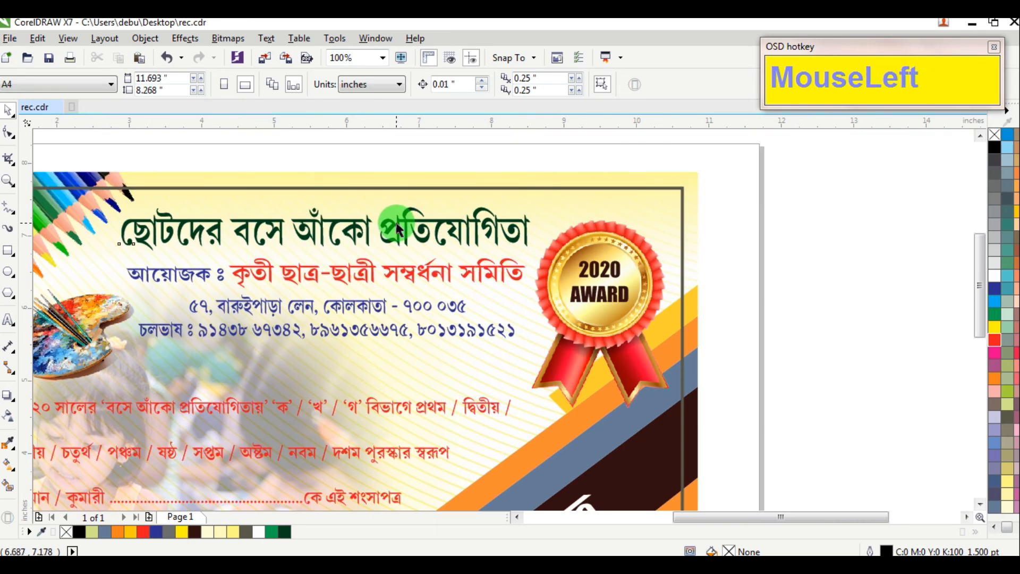
{"action": "left_click_drag", "start_coordinate": [537, 229], "coordinate": [546, 233]}
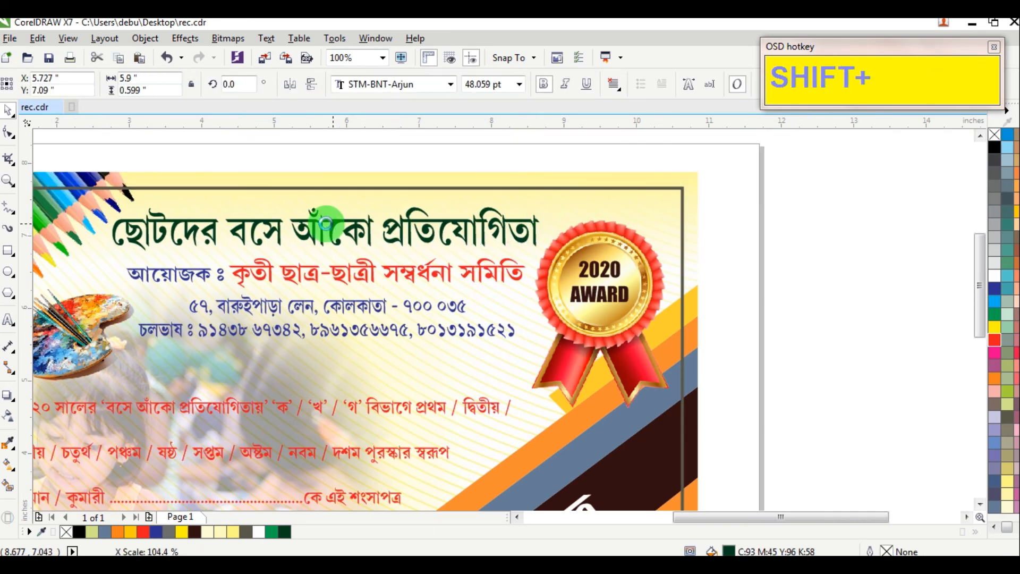
Add a black drop shadow directed straight down at 270 degrees to the green title
{"action": "scroll", "coordinate": [333, 237], "scroll_direction": "up", "scroll_amount": 1}
{"action": "scroll", "coordinate": [334, 234], "scroll_direction": "up", "scroll_amount": 1}
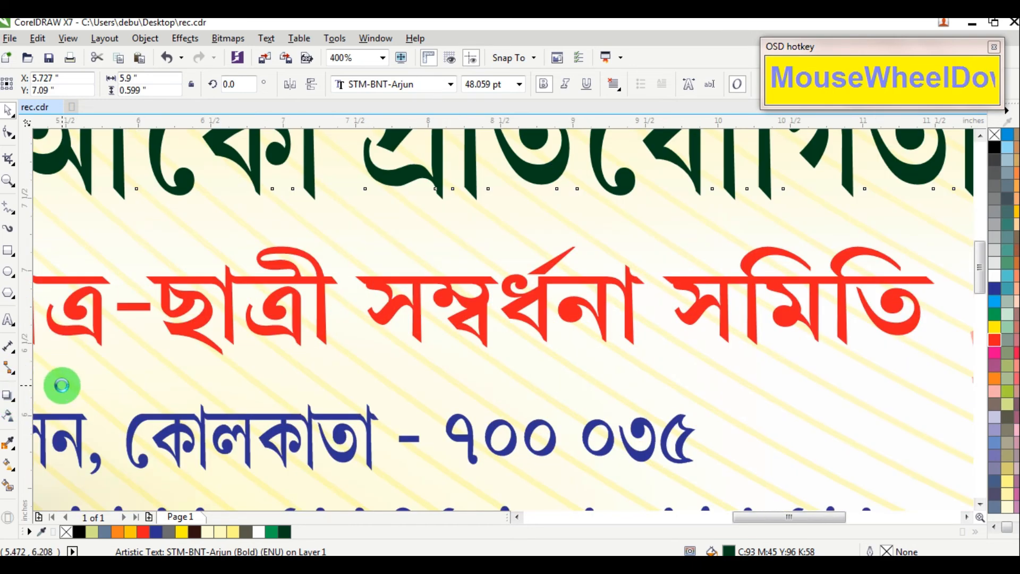
{"action": "scroll", "coordinate": [62, 385], "scroll_direction": "down", "scroll_amount": 1}
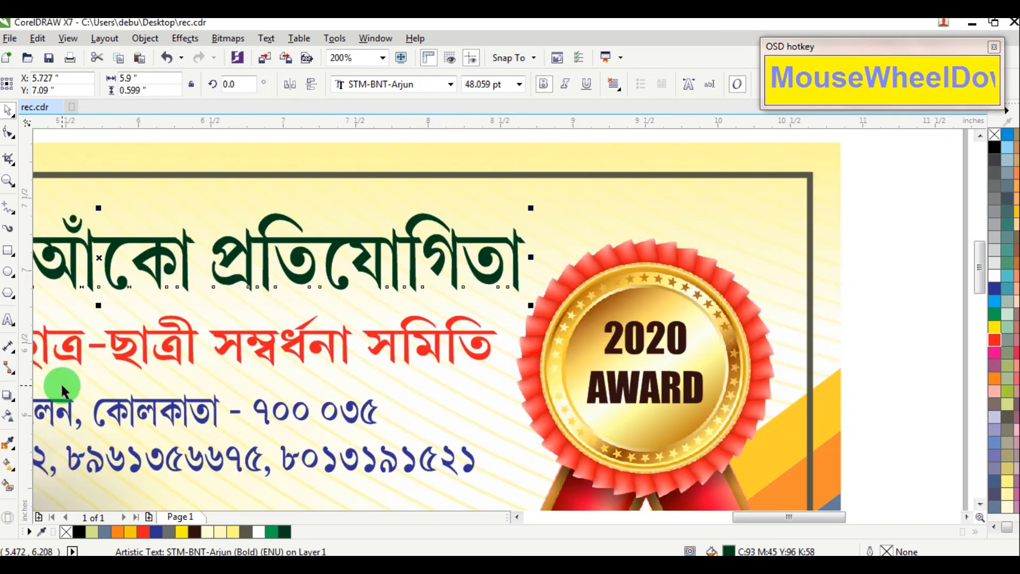
{"action": "left_click", "coordinate": [9, 397]}
{"action": "left_click_drag", "start_coordinate": [271, 222], "coordinate": [107, 295]}
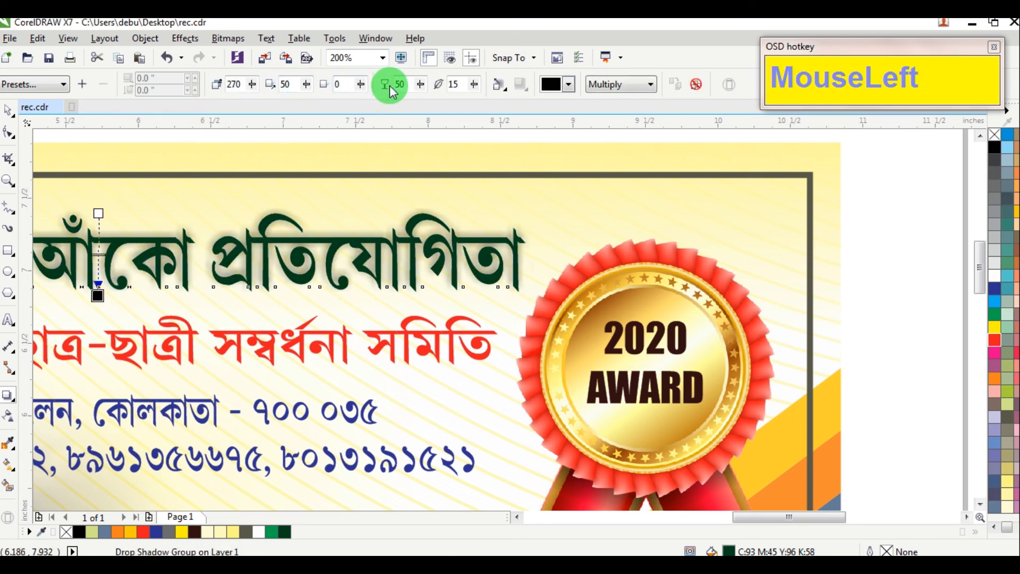
Set the title's drop shadow opacity to 70 and extend the shadow slightly further down
{"action": "left_click_drag", "start_coordinate": [420, 84], "coordinate": [435, 94]}
{"action": "scroll", "coordinate": [127, 290], "scroll_direction": "up", "scroll_amount": 2}
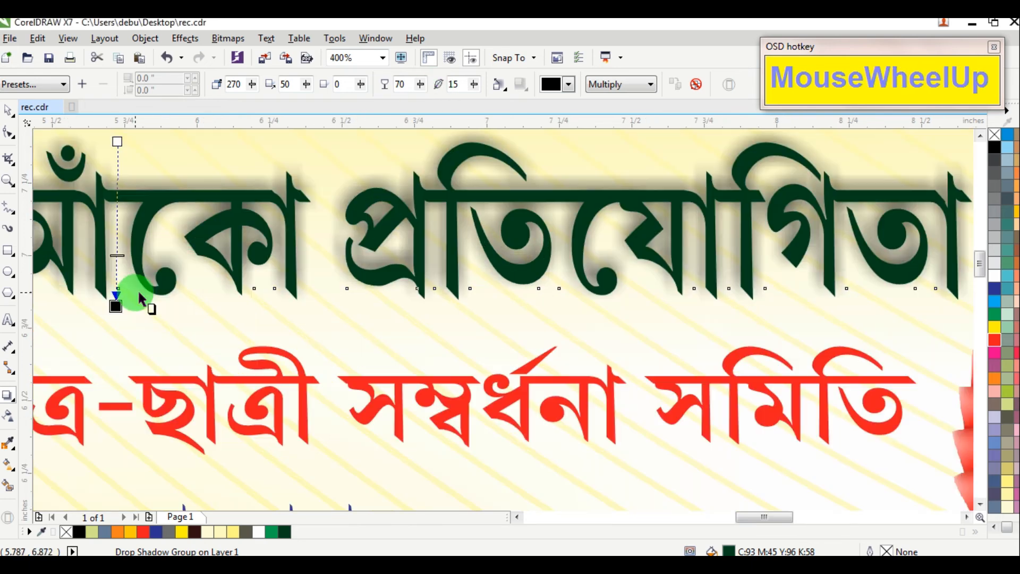
{"action": "left_click_drag", "start_coordinate": [117, 308], "coordinate": [121, 307]}
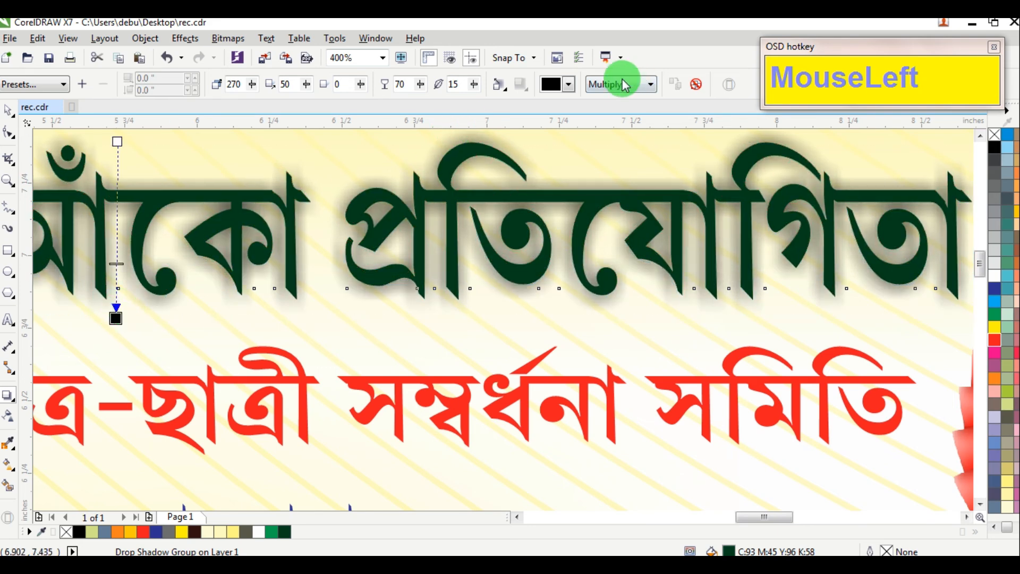
Set the title's drop shadow feathering to 7, color it yellow and turn its direction to 271 degrees
{"action": "left_click_drag", "start_coordinate": [477, 89], "coordinate": [563, 84]}
{"action": "left_click", "coordinate": [568, 84]}
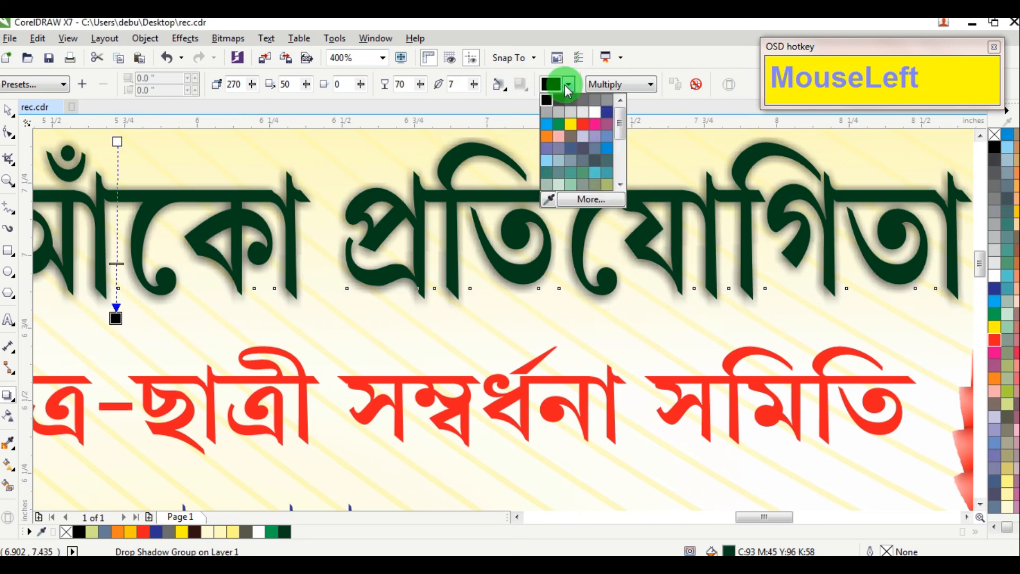
{"action": "left_click", "coordinate": [569, 122]}
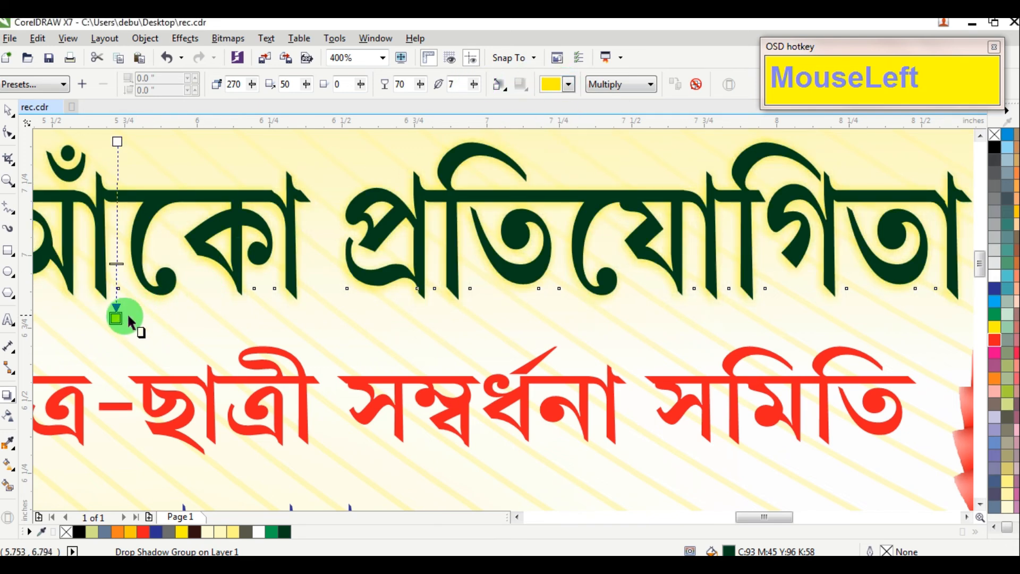
{"action": "left_click_drag", "start_coordinate": [116, 317], "coordinate": [121, 317]}
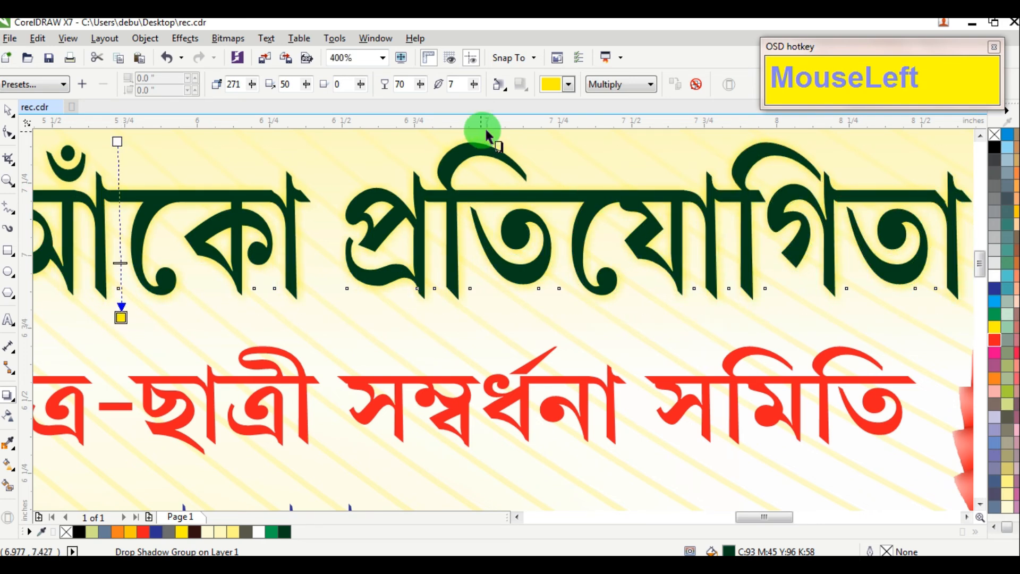
Try an orange color for the title's drop shadow and set it back to yellow
{"action": "left_click", "coordinate": [570, 85]}
{"action": "left_click_drag", "start_coordinate": [622, 113], "coordinate": [610, 153]}
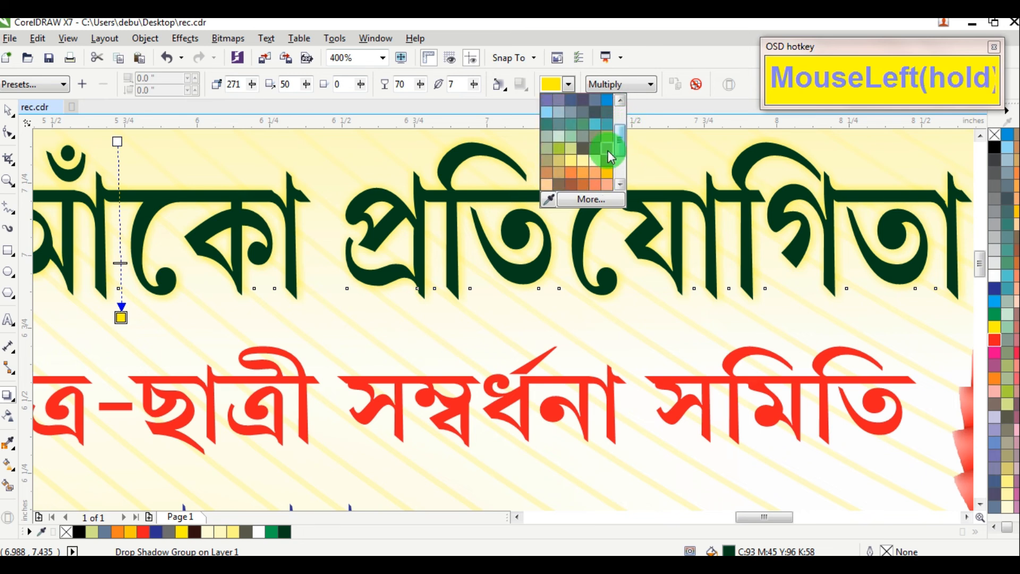
{"action": "left_click", "coordinate": [608, 150]}
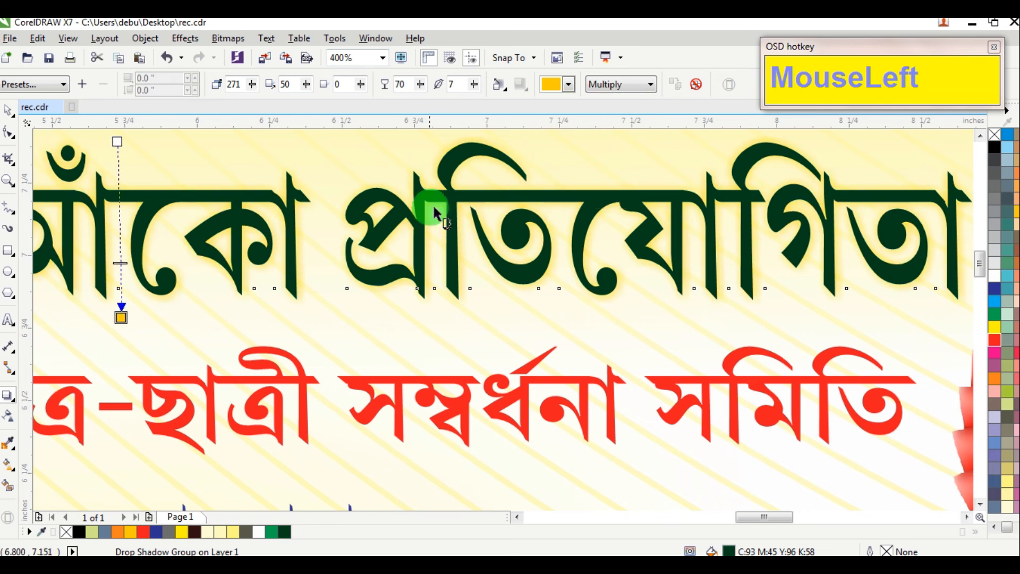
{"action": "left_click", "coordinate": [569, 85]}
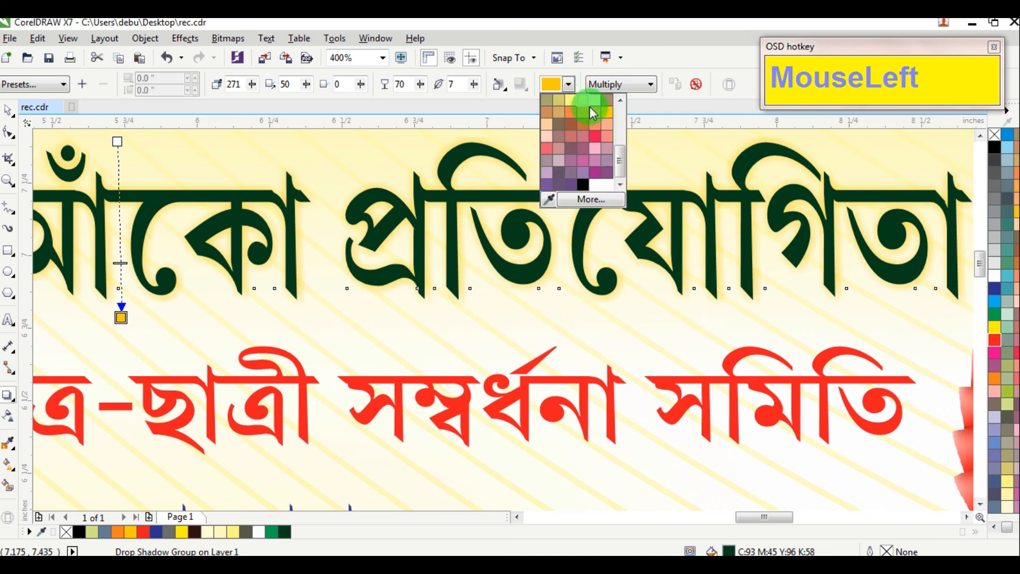
{"action": "left_click_drag", "start_coordinate": [617, 156], "coordinate": [616, 105]}
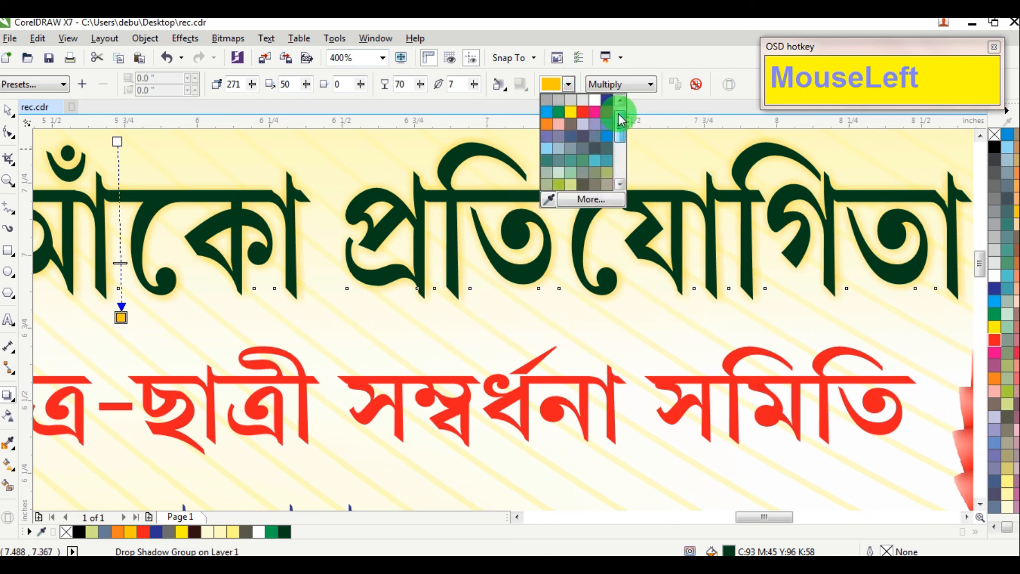
{"action": "left_click", "coordinate": [571, 126]}
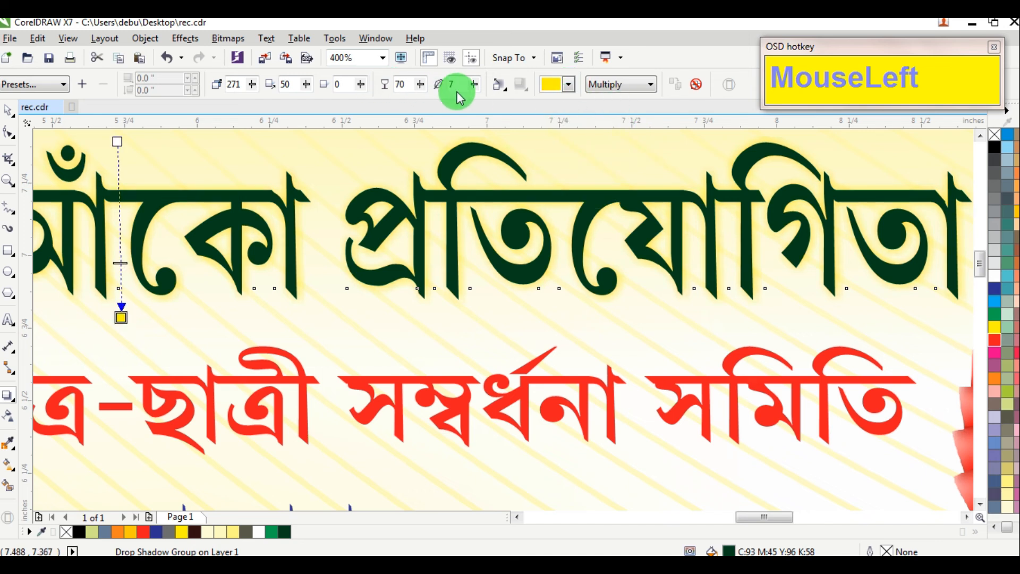
Reduce the title's drop shadow feathering to 3 and raise its opacity to 80
{"action": "left_click", "coordinate": [475, 87]}
{"action": "left_click", "coordinate": [419, 85]}
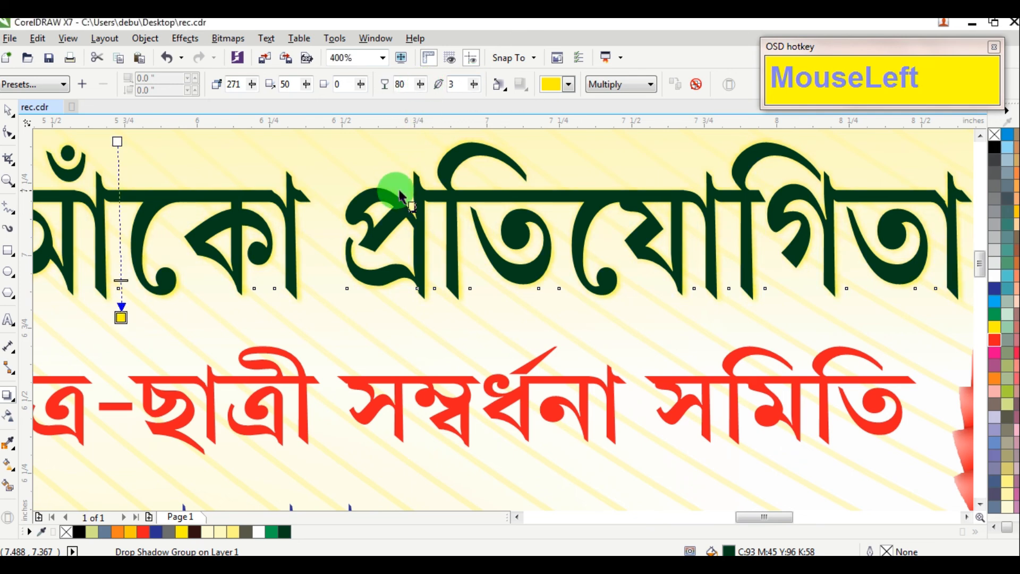
{"action": "scroll", "coordinate": [395, 190], "scroll_direction": "down", "scroll_amount": 2}
{"action": "scroll", "coordinate": [395, 189], "scroll_direction": "down", "scroll_amount": 1}
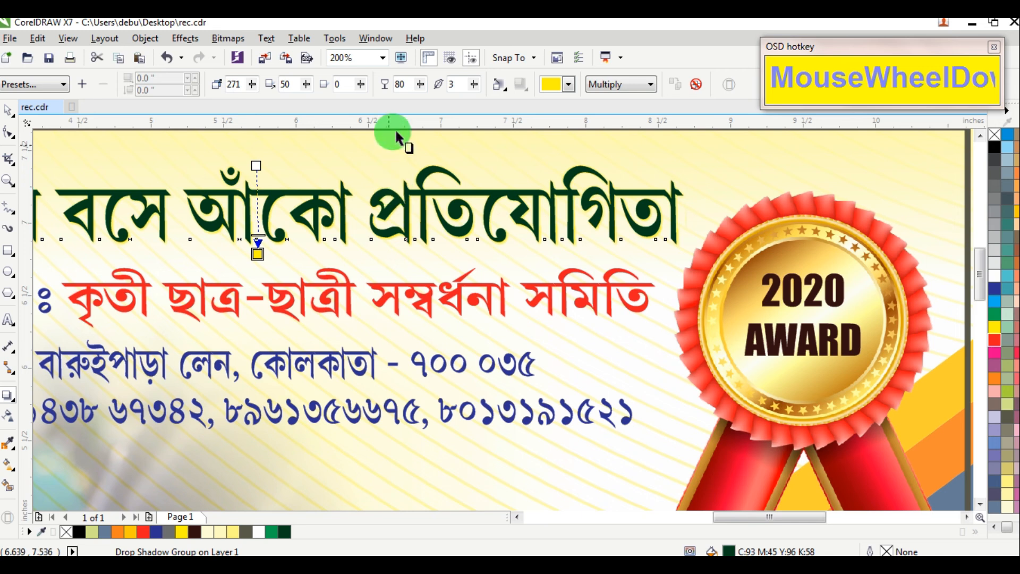
Try black and dark blue for the title's drop shadow and return it to yellow
{"action": "left_click", "coordinate": [569, 84]}
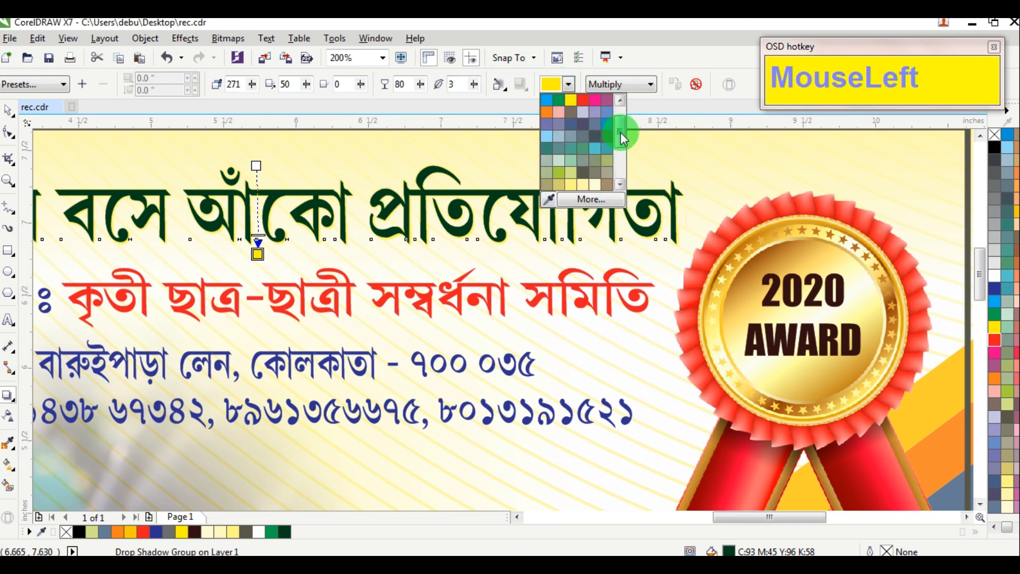
{"action": "scroll", "coordinate": [620, 132], "scroll_direction": "down", "scroll_amount": 2}
{"action": "left_click", "coordinate": [549, 98]}
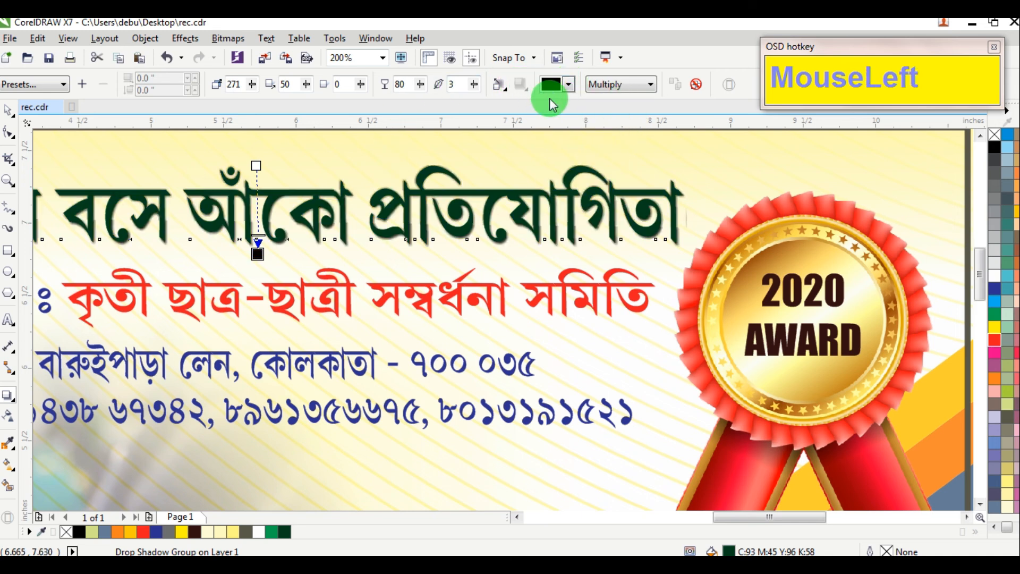
{"action": "left_click", "coordinate": [569, 84]}
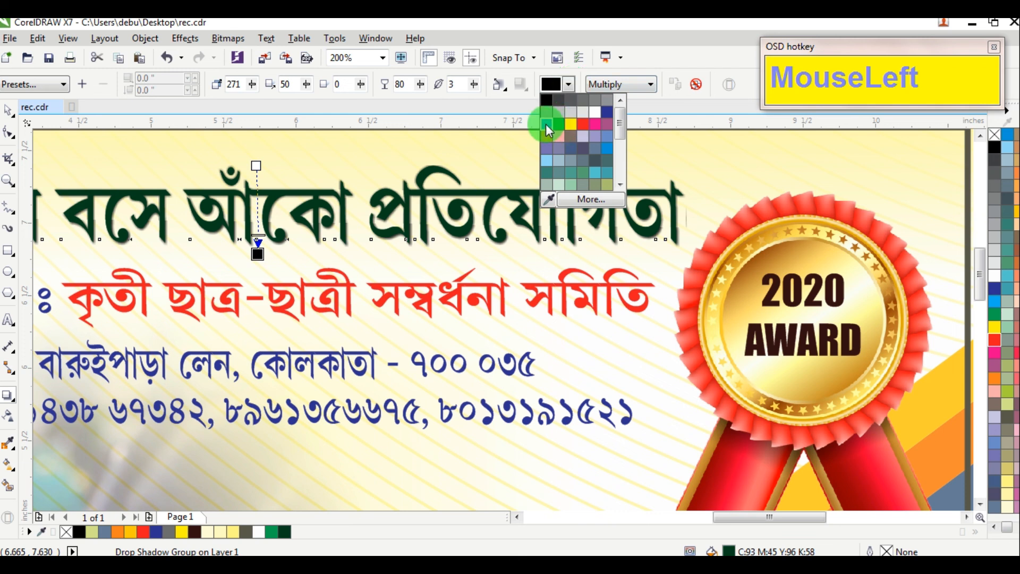
{"action": "left_click", "coordinate": [608, 110]}
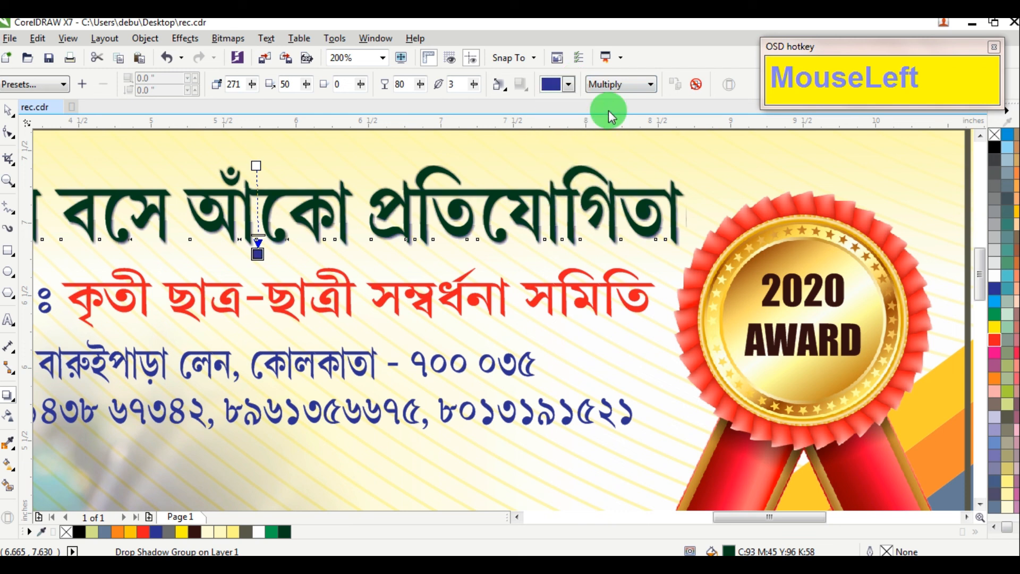
{"action": "left_click", "coordinate": [559, 84]}
{"action": "left_click", "coordinate": [576, 123]}
Shift the end of the title's yellow drop shadow slightly to the right and deselect the title
{"action": "scroll", "coordinate": [259, 244], "scroll_direction": "up", "scroll_amount": 1}
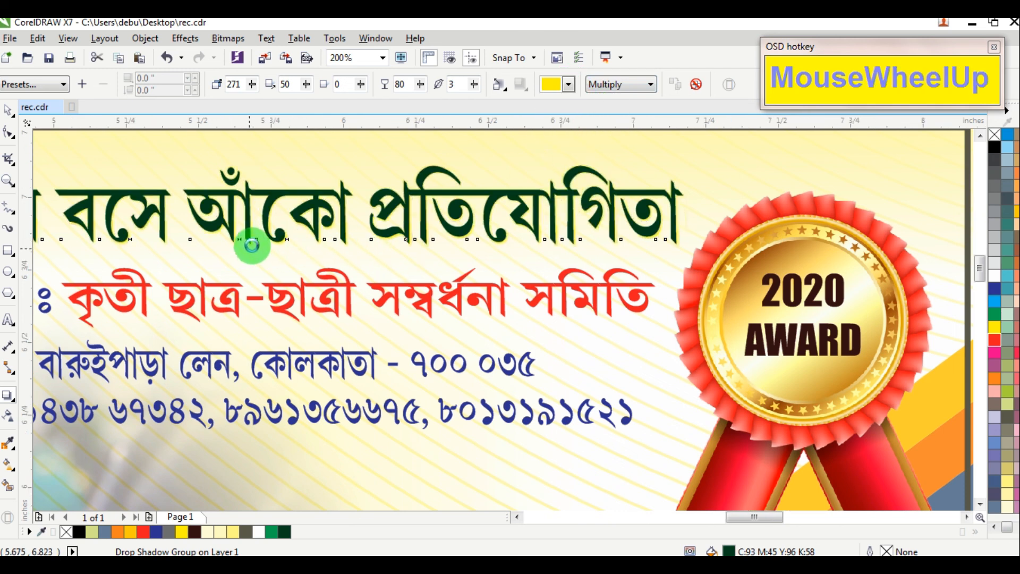
{"action": "scroll", "coordinate": [289, 240], "scroll_direction": "up", "scroll_amount": 1}
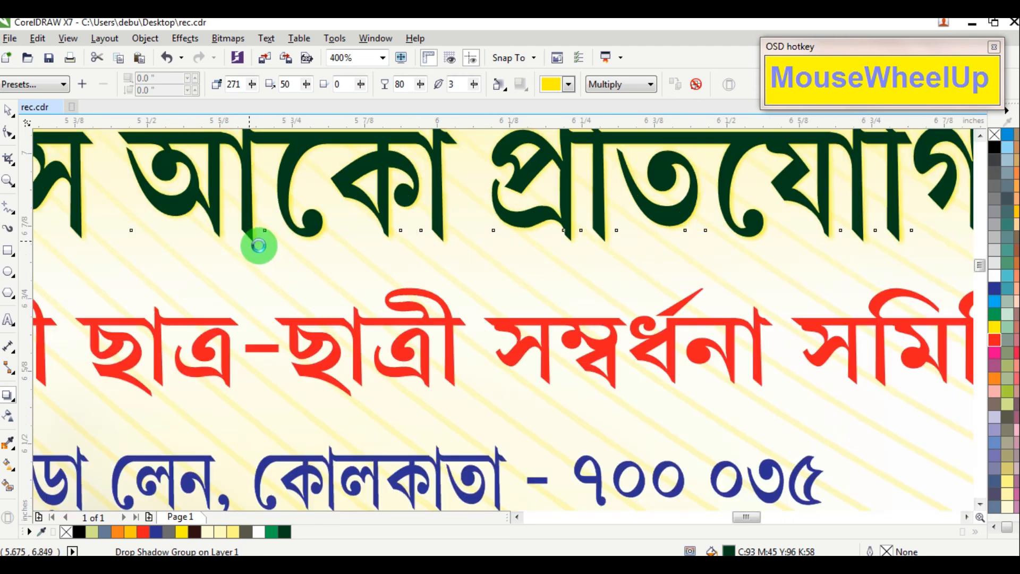
{"action": "scroll", "coordinate": [276, 252], "scroll_direction": "up", "scroll_amount": 1}
{"action": "scroll", "coordinate": [318, 298], "scroll_direction": "up", "scroll_amount": 1}
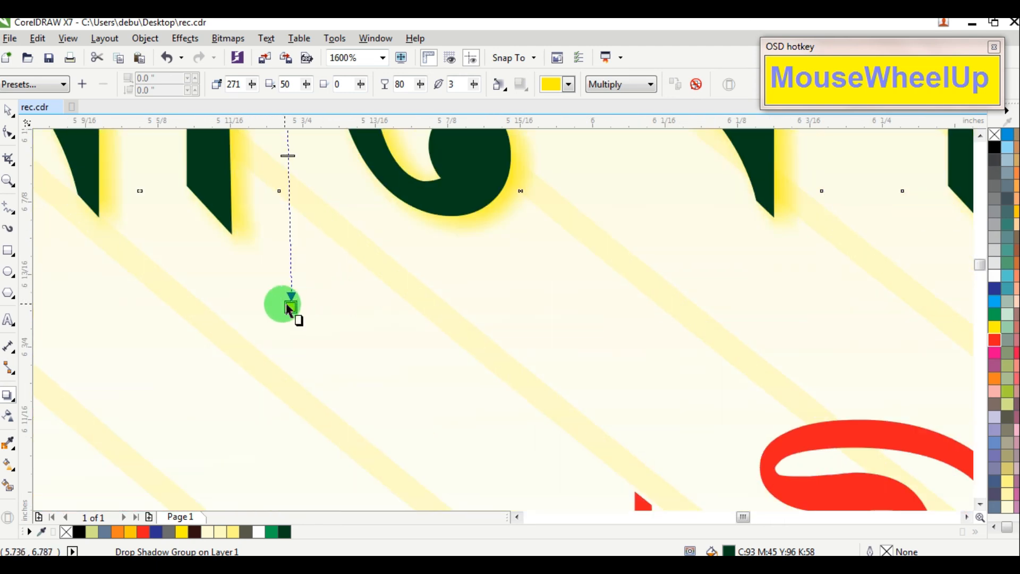
{"action": "mouse_move", "coordinate": [292, 308]}
{"action": "left_mouse_down"}
{"action": "mouse_move", "coordinate": [278, 314]}
{"action": "mouse_move", "coordinate": [303, 307]}
{"action": "left_mouse_up"}
{"action": "scroll", "coordinate": [312, 307], "scroll_direction": "down", "scroll_amount": 1}
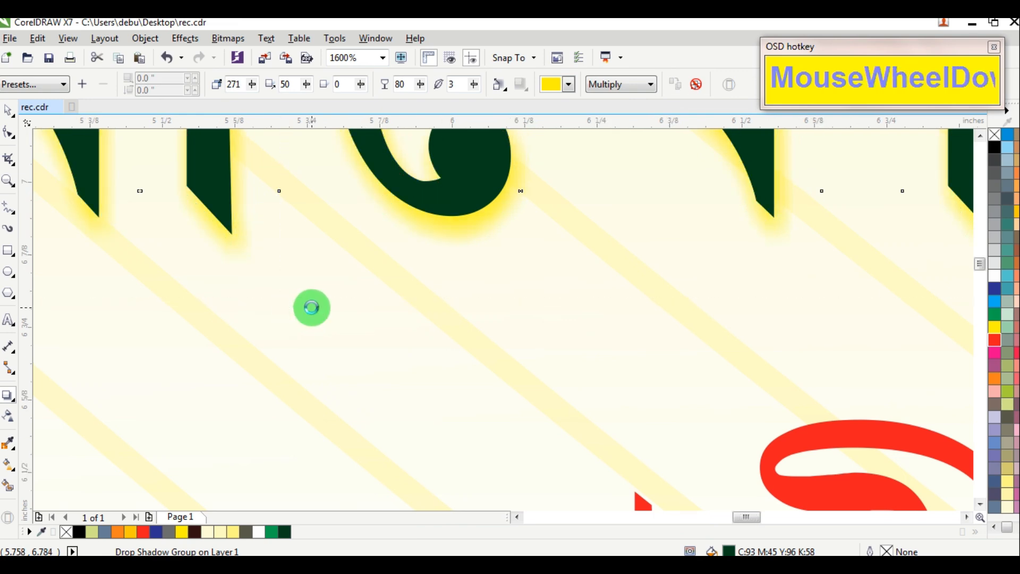
{"action": "scroll", "coordinate": [311, 307], "scroll_direction": "down", "scroll_amount": 1}
{"action": "scroll", "coordinate": [312, 307], "scroll_direction": "down", "scroll_amount": 1}
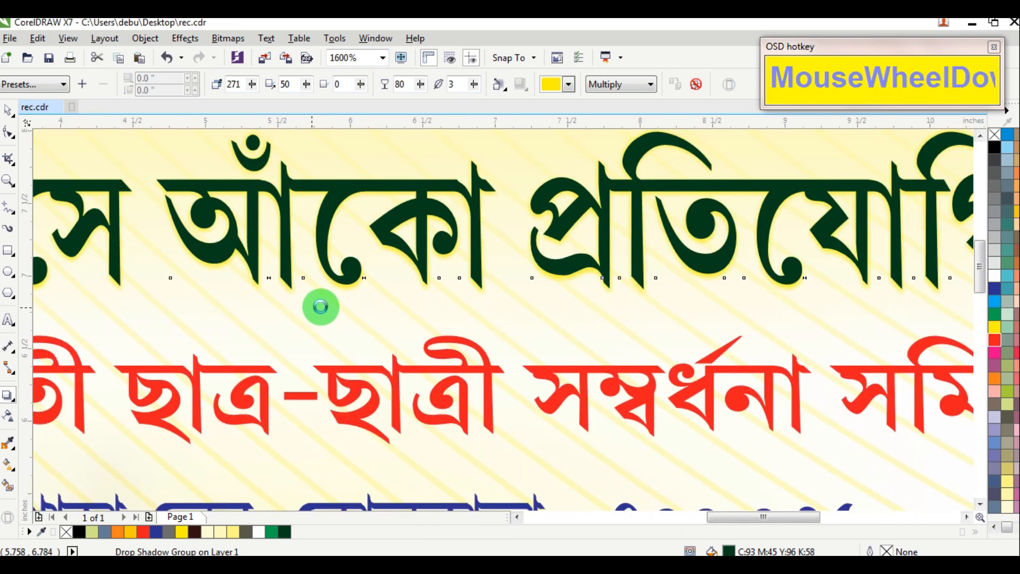
{"action": "scroll", "coordinate": [325, 306], "scroll_direction": "down", "scroll_amount": 6}
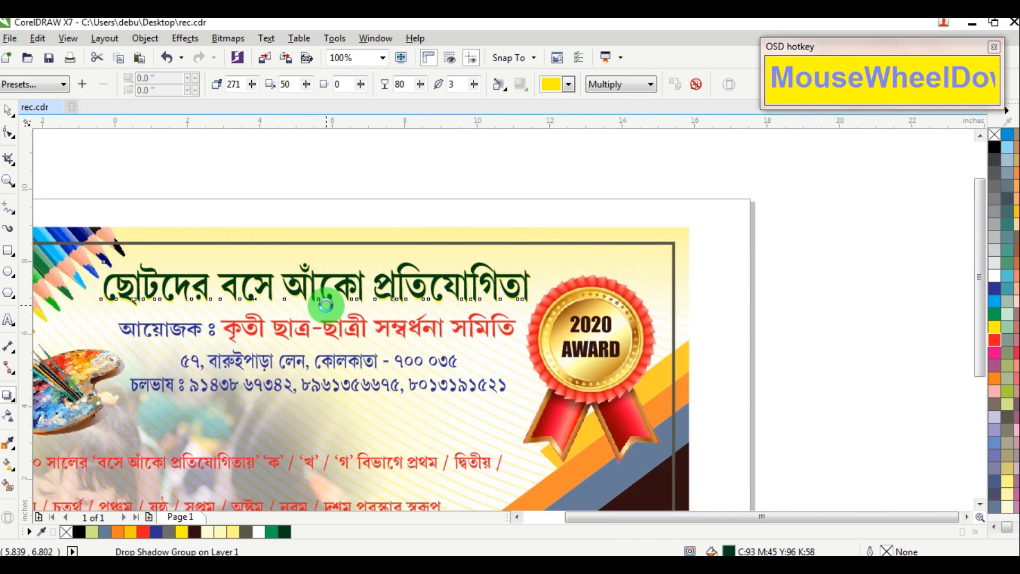
{"action": "left_click", "coordinate": [8, 108]}
{"action": "left_click", "coordinate": [222, 187]}
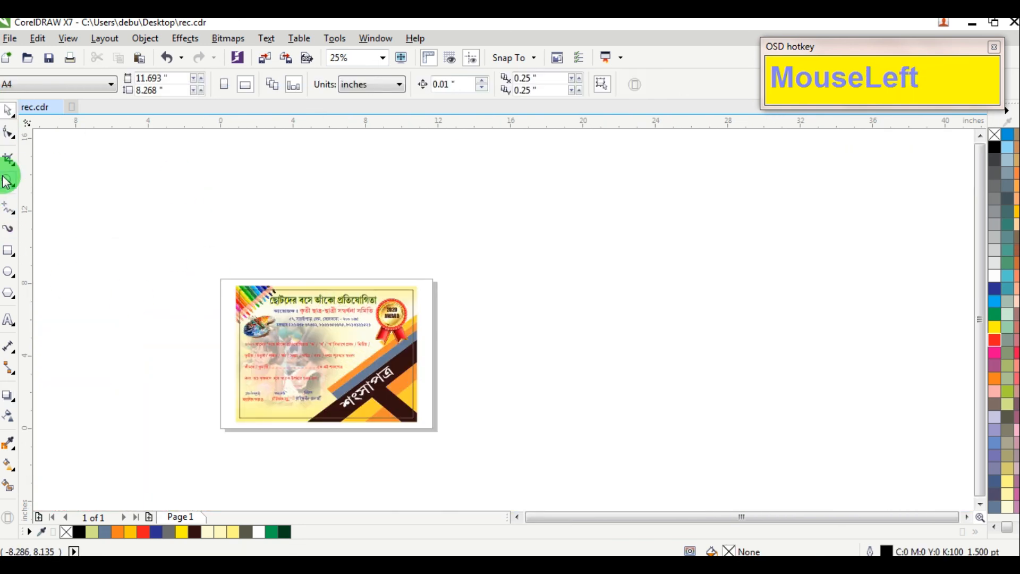
Select the three signatory texts below the award paragraph and move them slightly down and to the right
{"action": "left_click", "coordinate": [11, 181]}
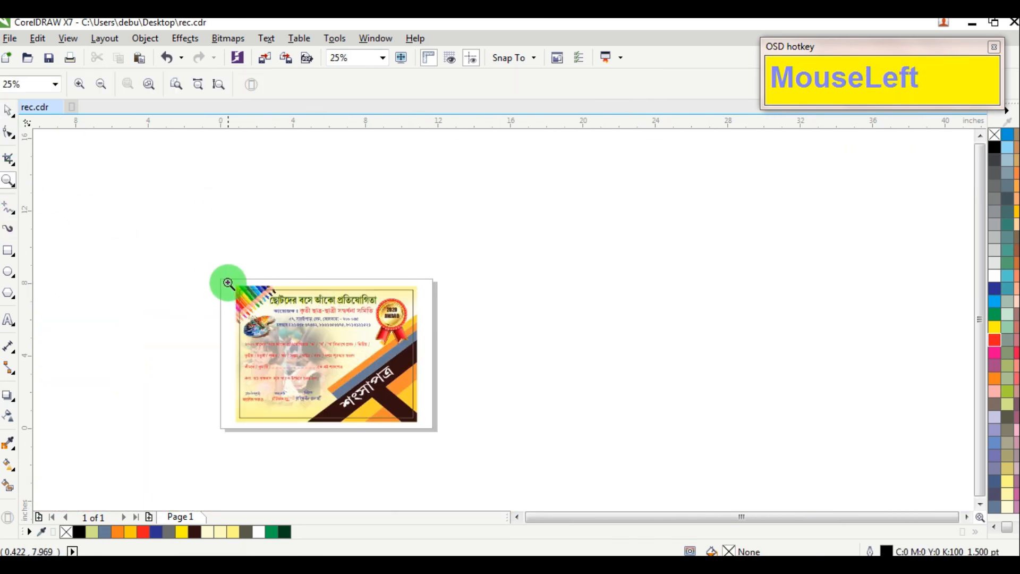
{"action": "left_click_drag", "start_coordinate": [228, 283], "coordinate": [423, 423]}
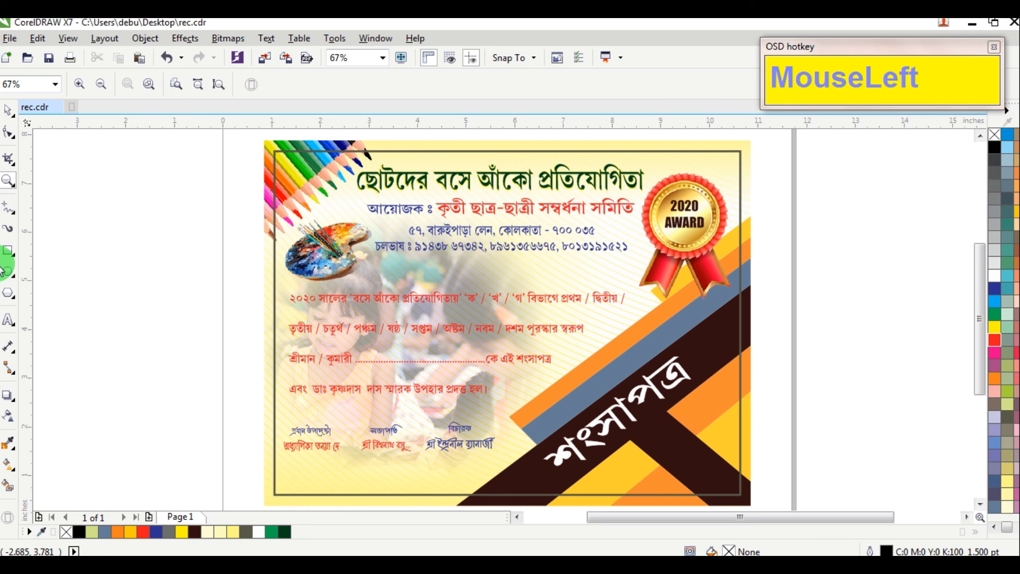
{"action": "left_click", "coordinate": [8, 110]}
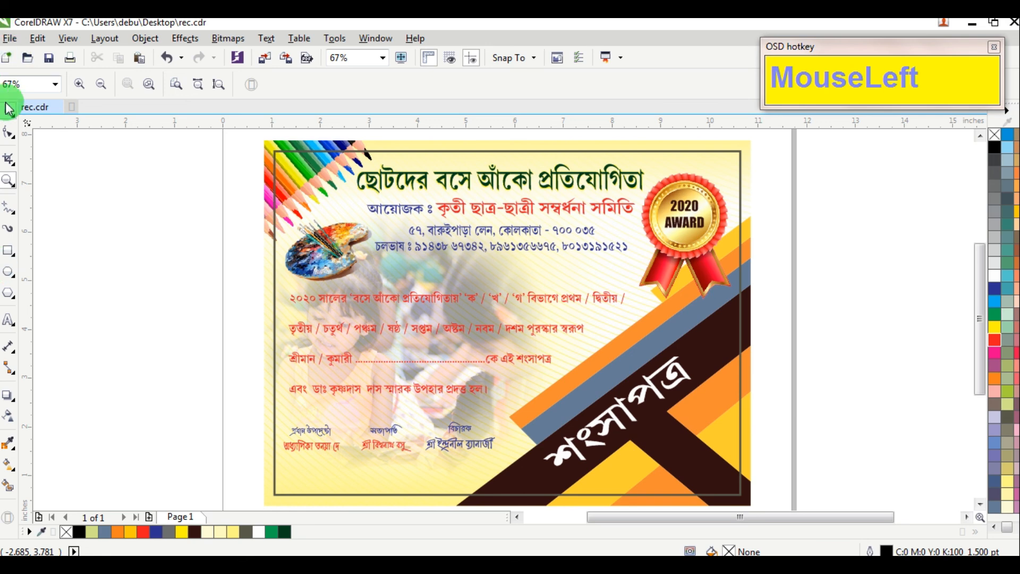
{"action": "mouse_move", "coordinate": [214, 391]}
{"action": "left_mouse_down"}
{"action": "mouse_move", "coordinate": [521, 489]}
{"action": "mouse_move", "coordinate": [460, 486]}
{"action": "left_mouse_up"}
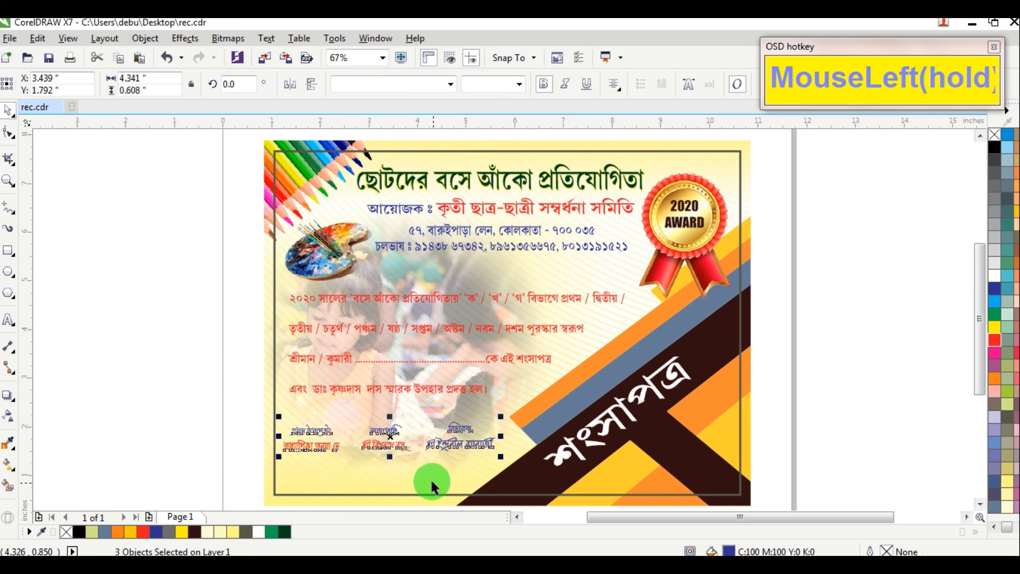
{"action": "scroll", "coordinate": [391, 464], "scroll_direction": "up", "scroll_amount": 3}
{"action": "scroll", "coordinate": [354, 424], "scroll_direction": "down", "scroll_amount": 4}
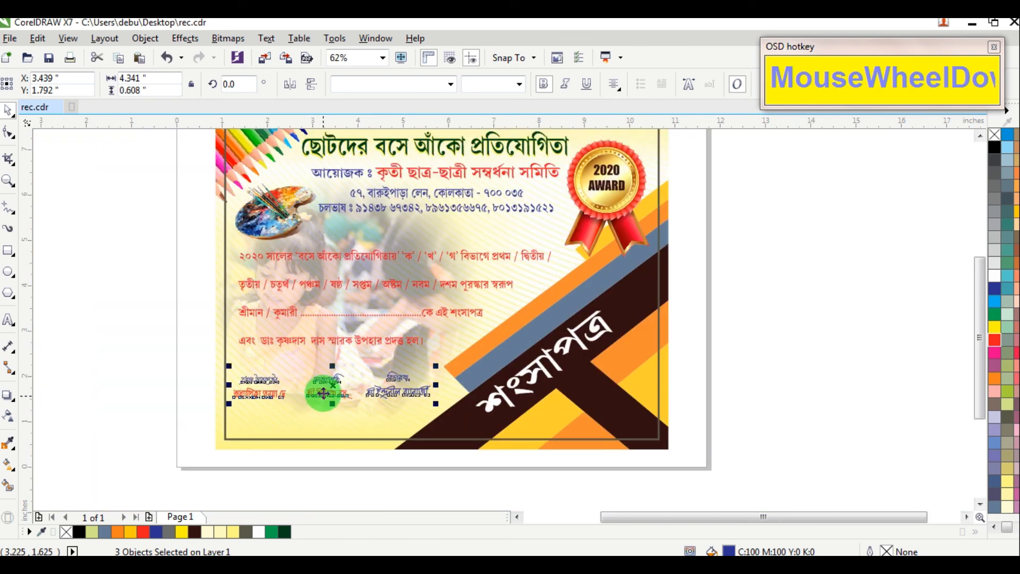
{"action": "left_click_drag", "start_coordinate": [324, 393], "coordinate": [330, 409]}
{"action": "left_click", "coordinate": [169, 234]}
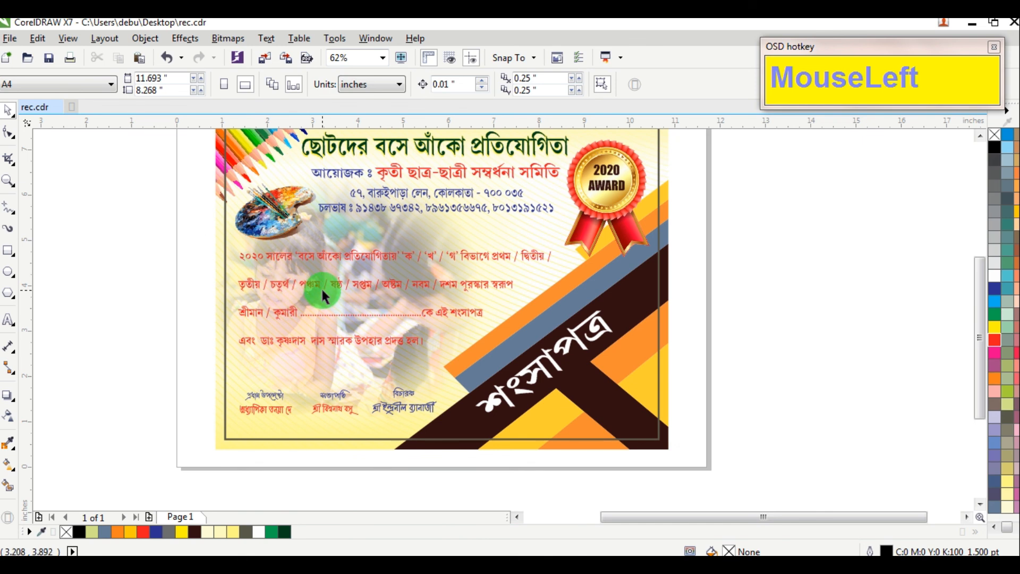
Recolor the blue-grey diagonal stripe orange and the orange stripe beside it yellow with C0 M20 Y100 K0
{"action": "left_click", "coordinate": [547, 317]}
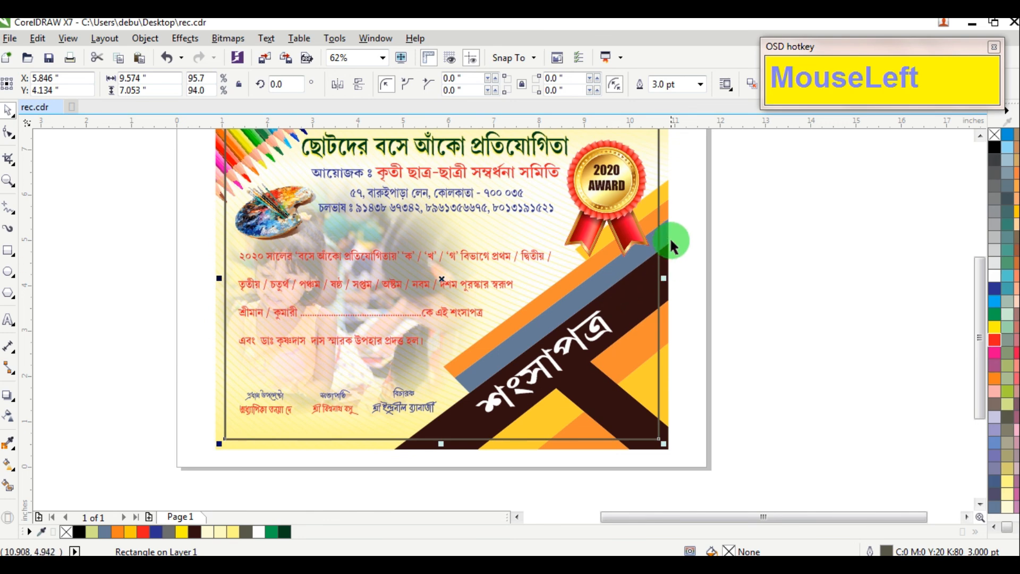
{"action": "left_click_drag", "start_coordinate": [671, 237], "coordinate": [728, 228]}
{"action": "key", "text": "ctrl+z"}
{"action": "scroll", "coordinate": [779, 220], "scroll_direction": "up", "scroll_amount": 1}
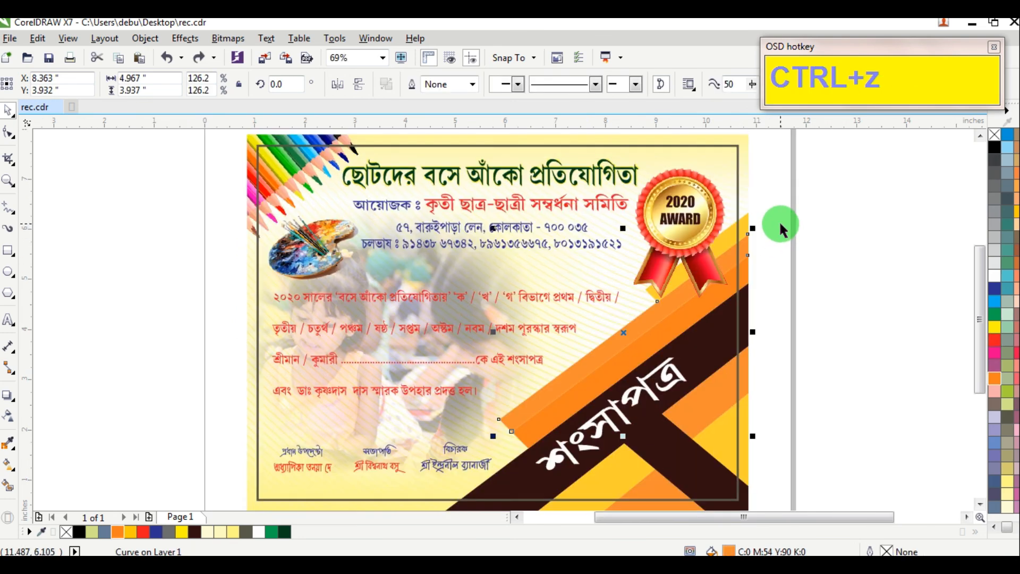
{"action": "left_click", "coordinate": [1012, 215]}
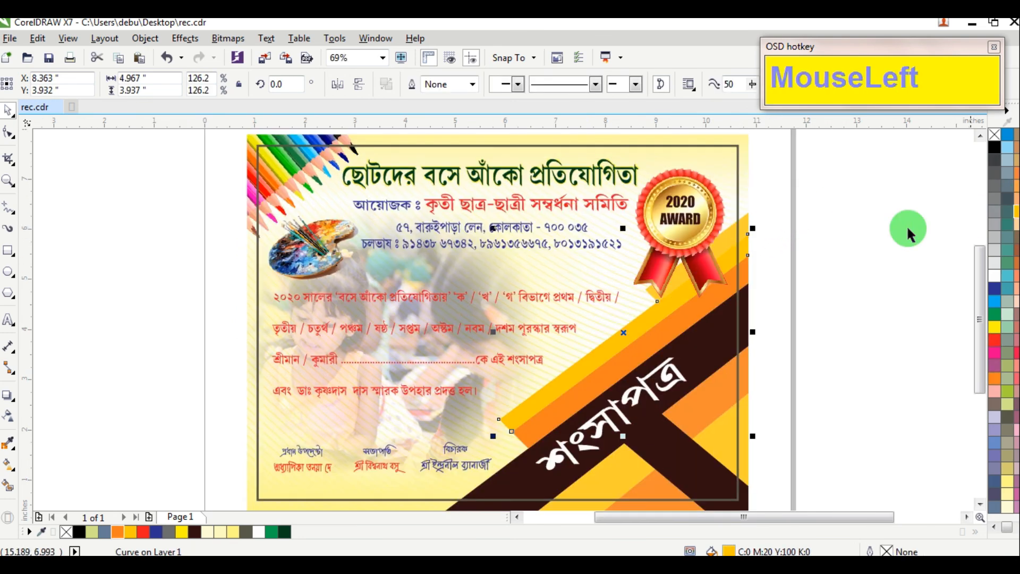
{"action": "left_click", "coordinate": [757, 223]}
Recolor the short diagonal strip behind the medal's ribbons yellow, darkened with a little black to C0 M18 Y90 K10
{"action": "scroll", "coordinate": [733, 239], "scroll_direction": "up", "scroll_amount": 4}
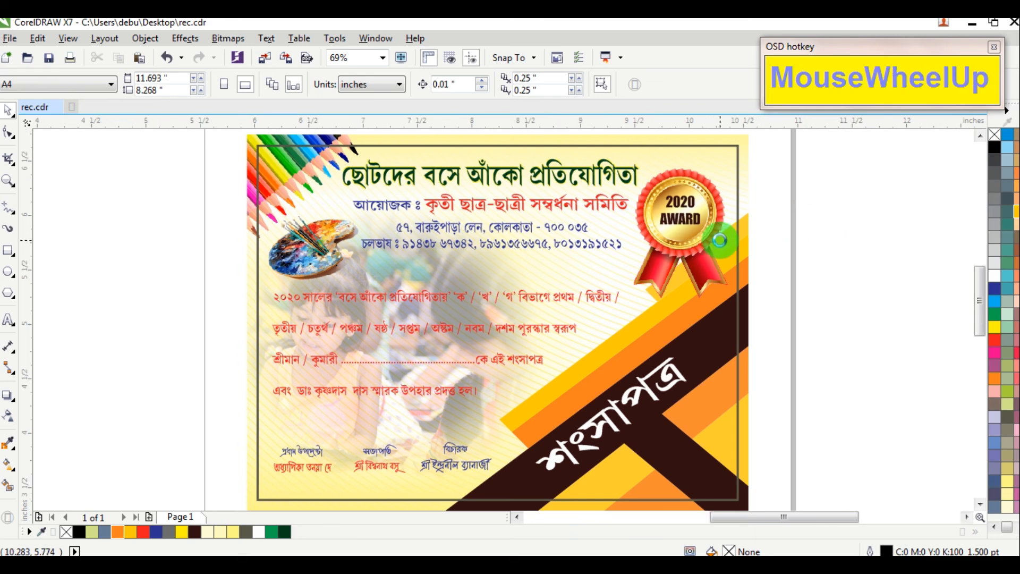
{"action": "left_click", "coordinate": [870, 218]}
{"action": "left_click", "coordinate": [745, 212]}
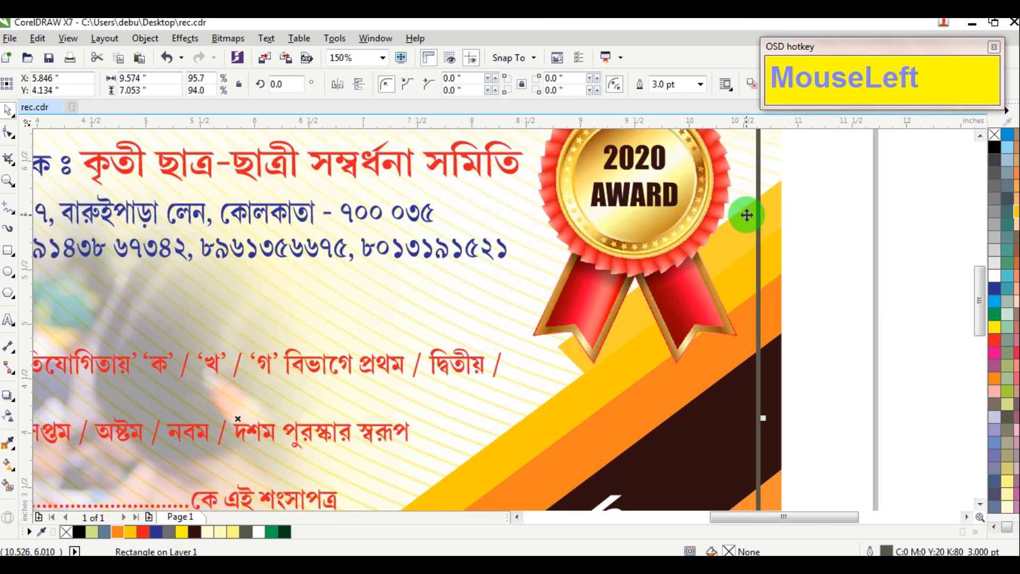
{"action": "left_click", "coordinate": [820, 182]}
{"action": "left_click", "coordinate": [771, 186]}
{"action": "left_click", "coordinate": [999, 292]}
{"action": "left_click_drag", "start_coordinate": [998, 293], "coordinate": [1006, 403]}
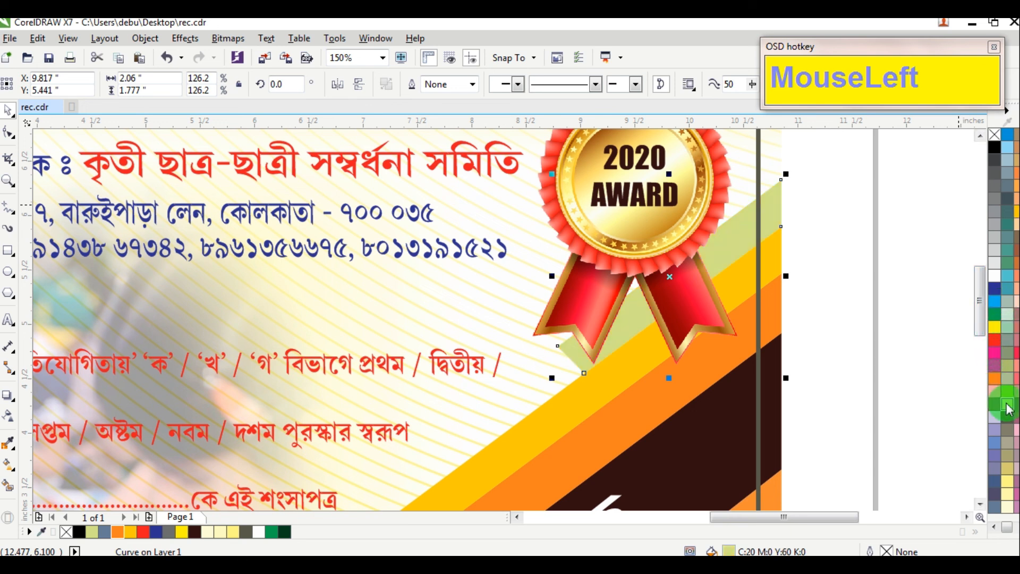
{"action": "left_click", "coordinate": [1015, 209]}
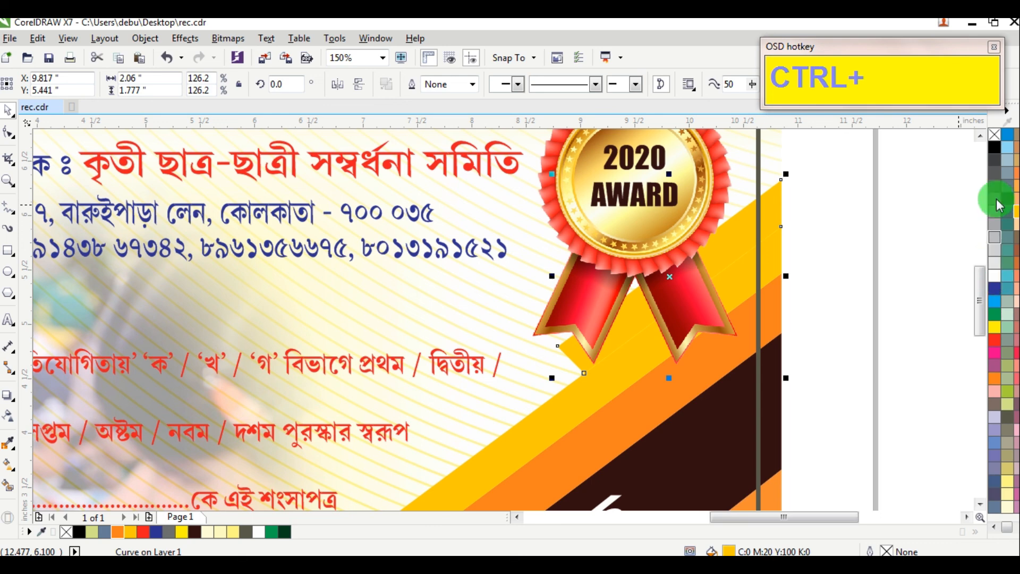
{"action": "left_click", "coordinate": [995, 149], "text": "ctrl"}
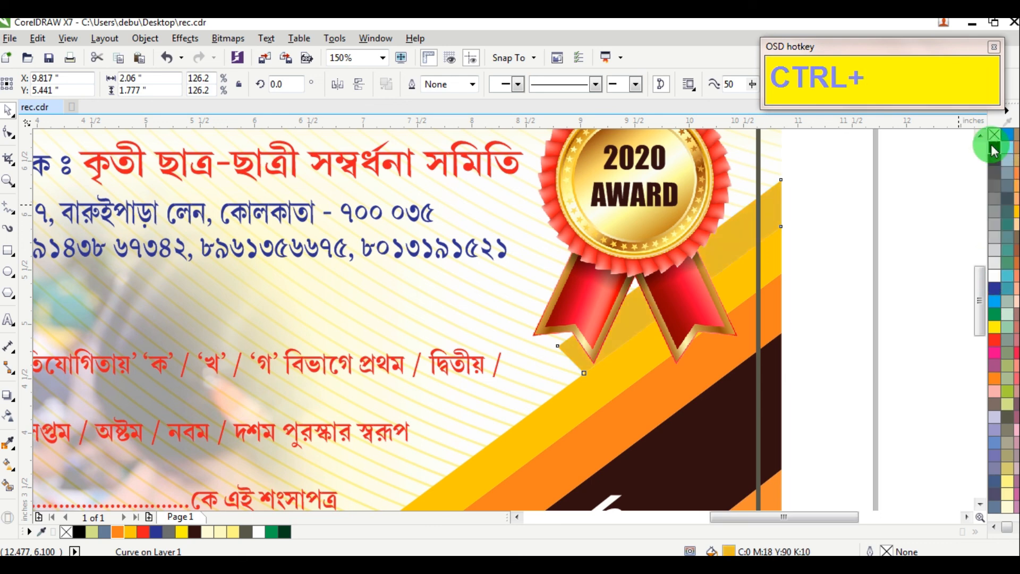
Deselect the yellow strip behind the medal and fit the whole certificate in view to examine the overall design
{"action": "left_click", "coordinate": [876, 182]}
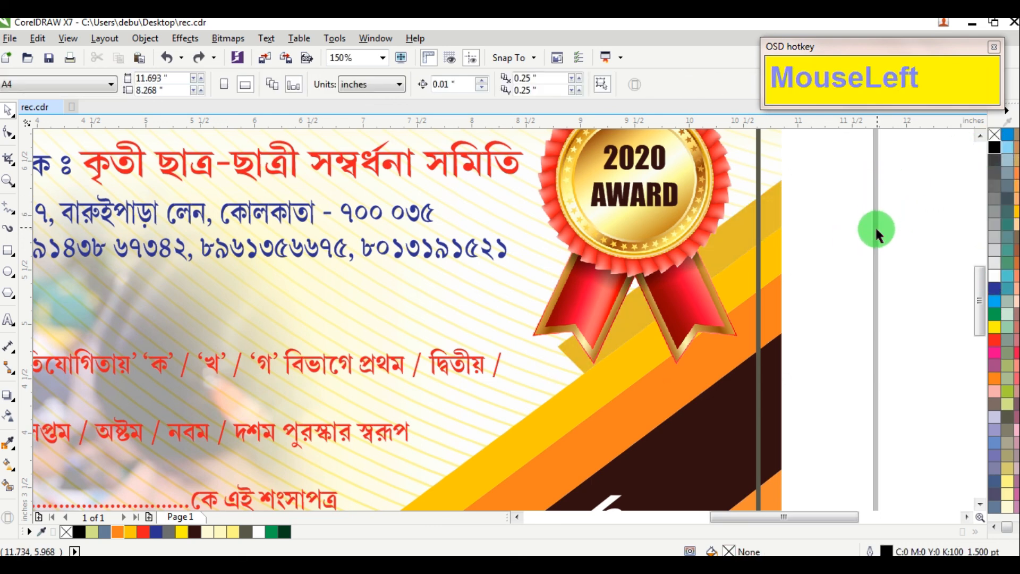
{"action": "scroll", "coordinate": [876, 227], "scroll_direction": "down", "scroll_amount": 2}
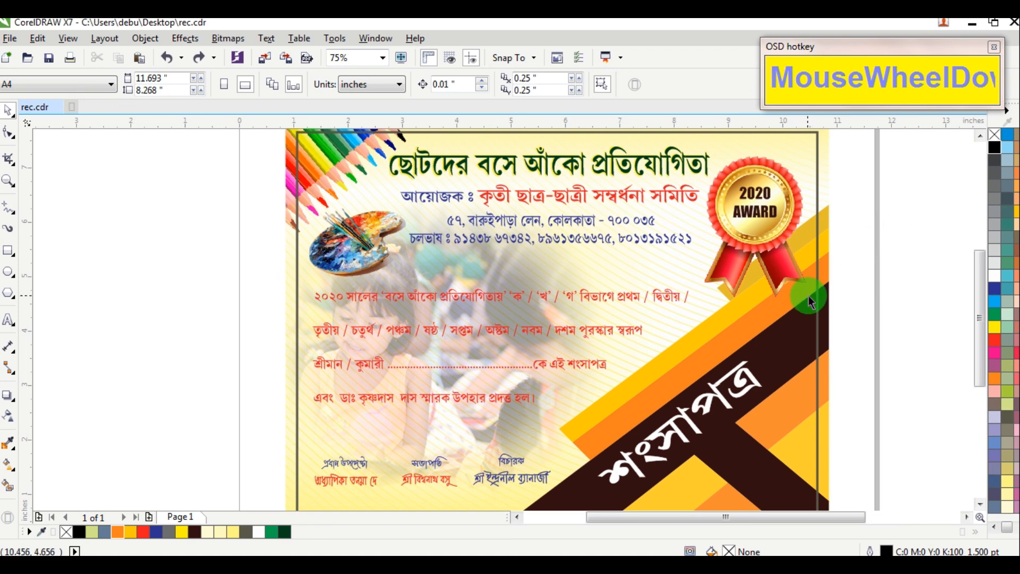
{"action": "scroll", "coordinate": [871, 279], "scroll_direction": "down", "scroll_amount": 1}
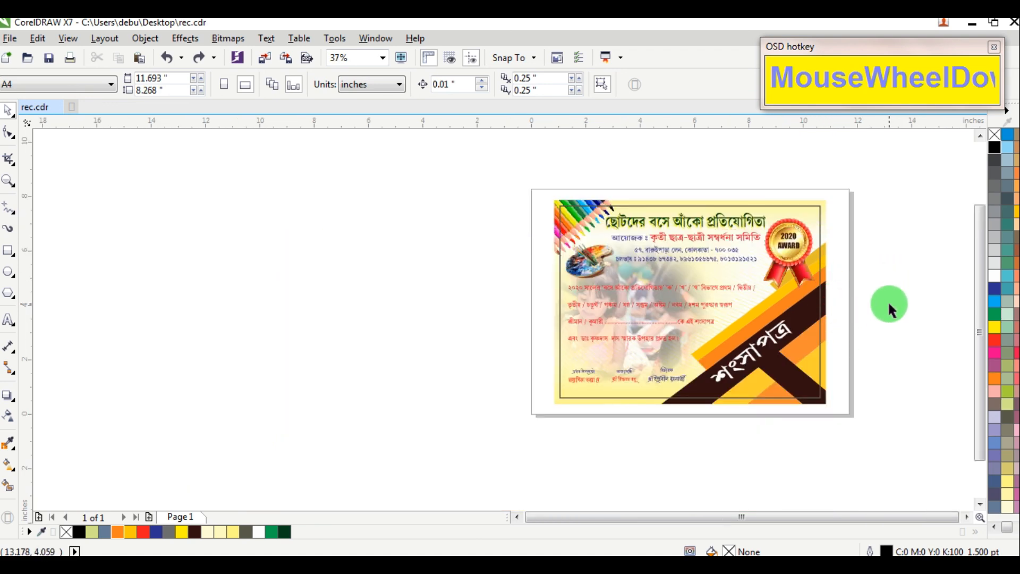
{"action": "scroll", "coordinate": [888, 302], "scroll_direction": "up", "scroll_amount": 1}
{"action": "scroll", "coordinate": [888, 301], "scroll_direction": "down", "scroll_amount": 1}
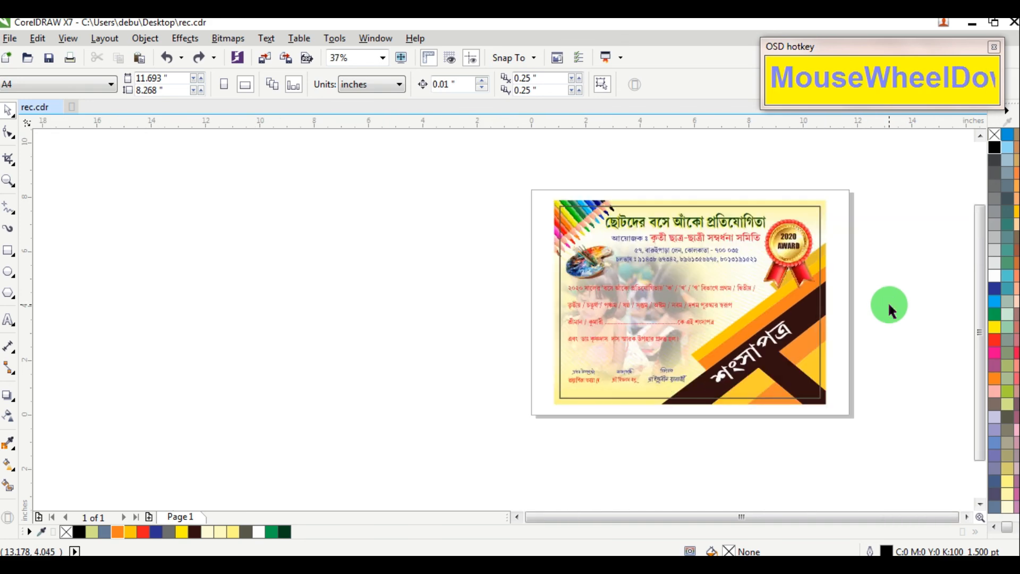
{"action": "left_click", "coordinate": [8, 181]}
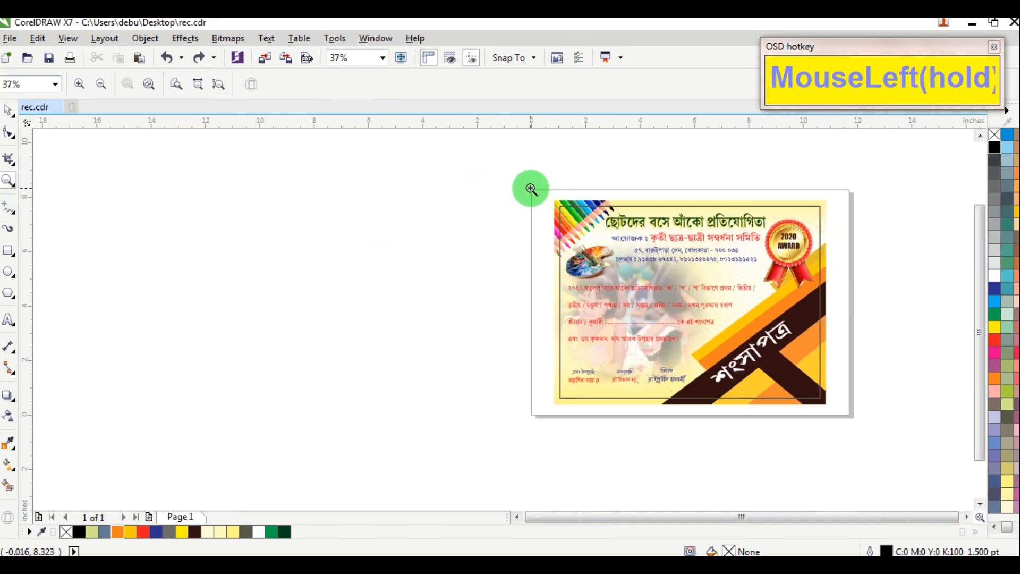
{"action": "left_click_drag", "start_coordinate": [531, 188], "coordinate": [834, 405]}
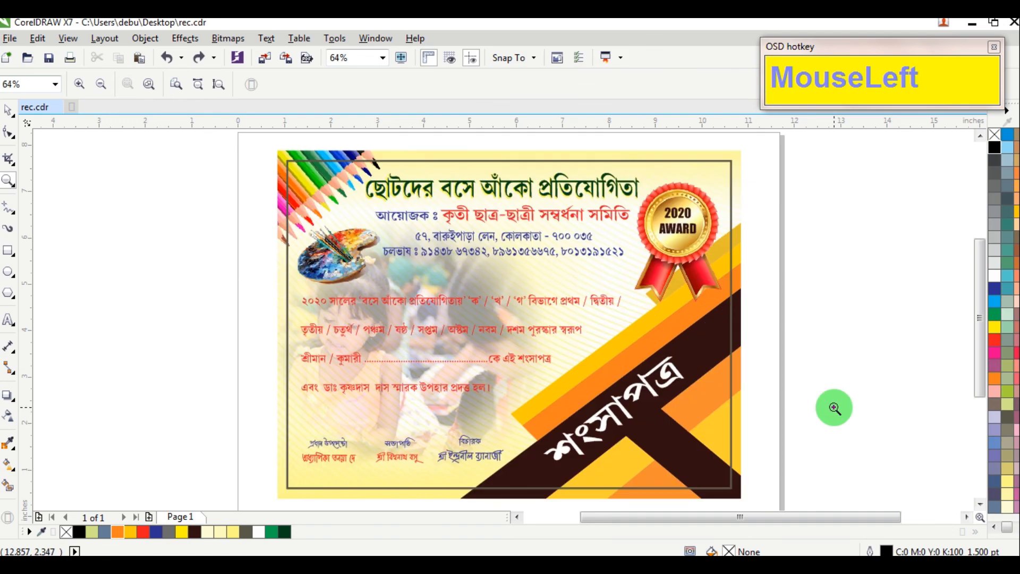